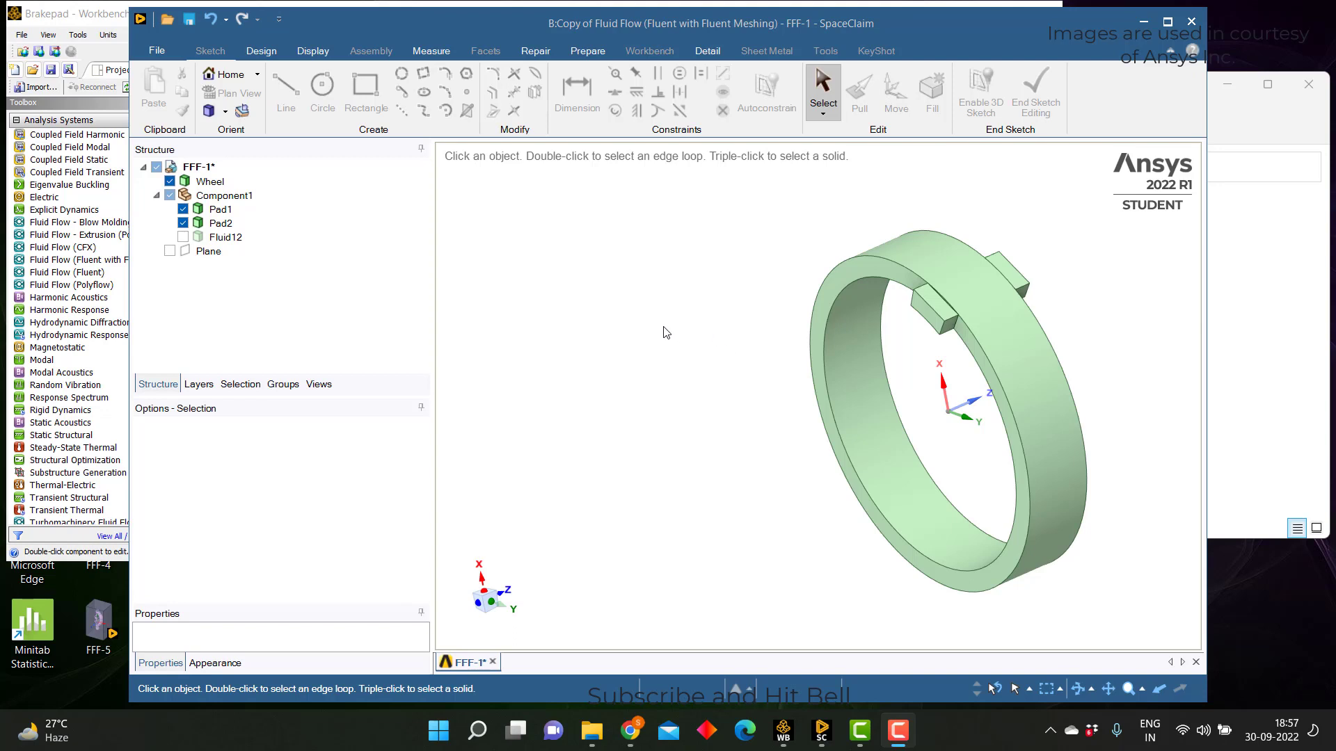
# - Select the whole Wheel body to inspect it, then clear the selection
pyautogui.tripleClick(849, 350)
pyautogui.click(711, 335)
pyautogui.scroll(1, 709, 330)
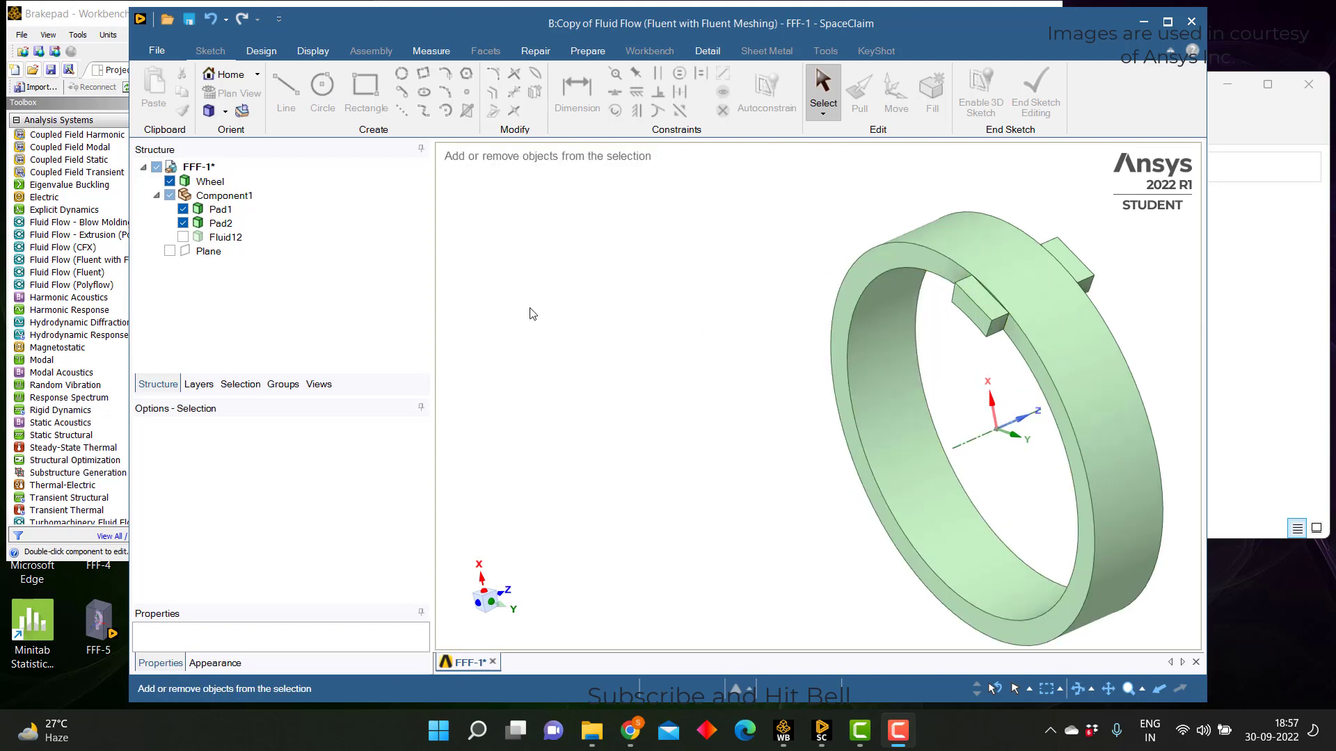
pyautogui.press('k')
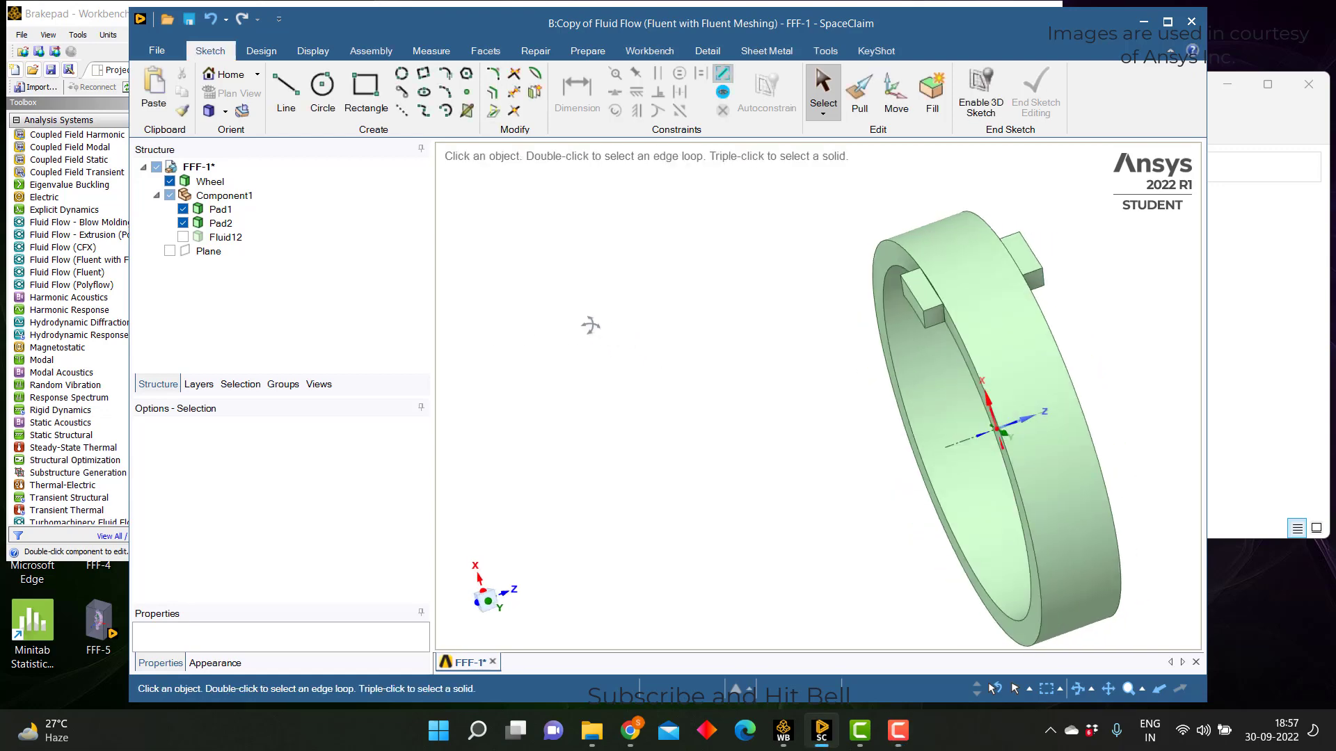
pyautogui.scroll(2, 924, 287)
pyautogui.tripleClick(924, 243)
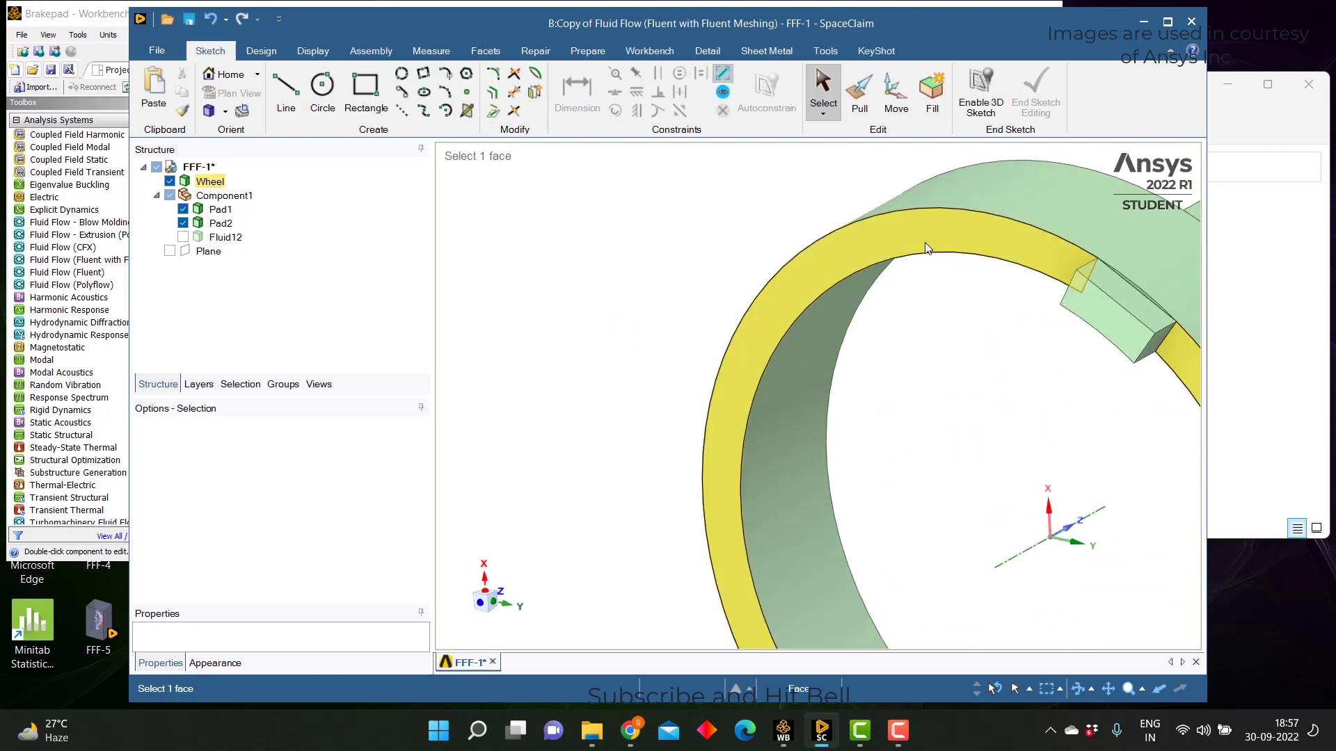
pyautogui.scroll(-3, 918, 245)
pyautogui.click(898, 302)
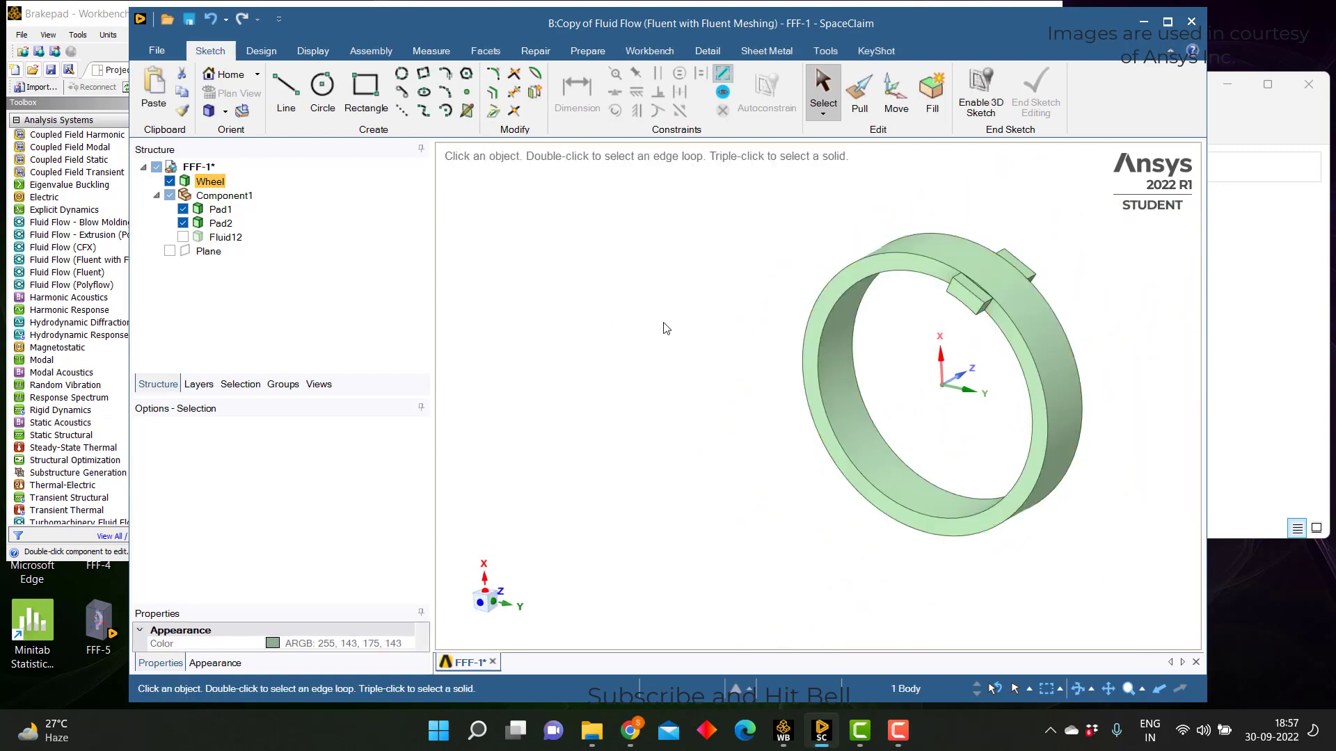
pyautogui.scroll(2, 898, 301)
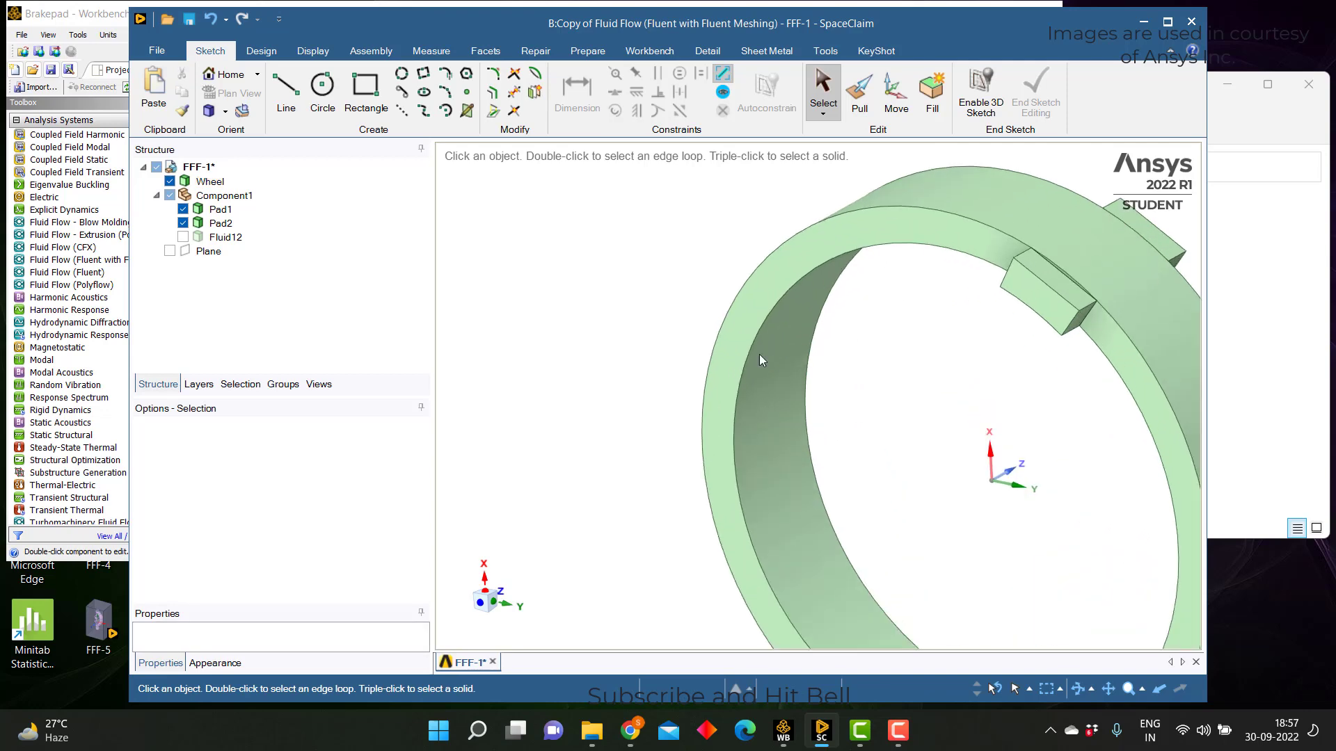
# - Select the Pad2 and Pad1 brake pad bodies and orbit around Pad2
pyautogui.tripleClick(1046, 281)
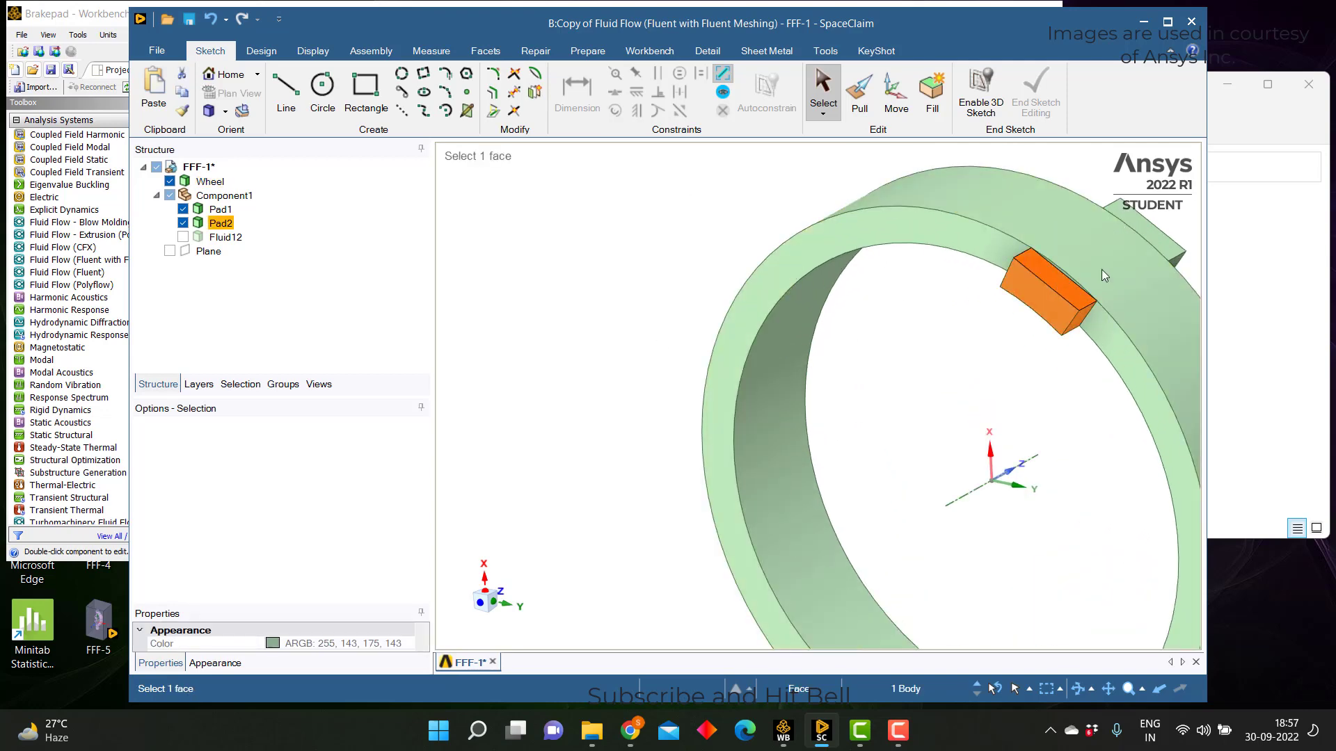
pyautogui.click(1158, 243)
pyautogui.click(1037, 311)
pyautogui.moveTo(1006, 345)
pyautogui.mouseDown(button='middle')
pyautogui.moveTo(983, 343)
pyautogui.moveTo(1028, 342)
pyautogui.moveTo(1016, 326)
pyautogui.moveTo(993, 357)
pyautogui.moveTo(1021, 348)
pyautogui.mouseUp(button='middle')
# - Make the Fluid12 body visible and orbit around the whole assembly
pyautogui.click(183, 236)
pyautogui.scroll(-5, 816, 348)
pyautogui.click(647, 306)
pyautogui.moveTo(705, 311)
pyautogui.mouseDown(button='middle')
pyautogui.moveTo(664, 274)
pyautogui.moveTo(666, 292)
pyautogui.mouseUp(button='middle')
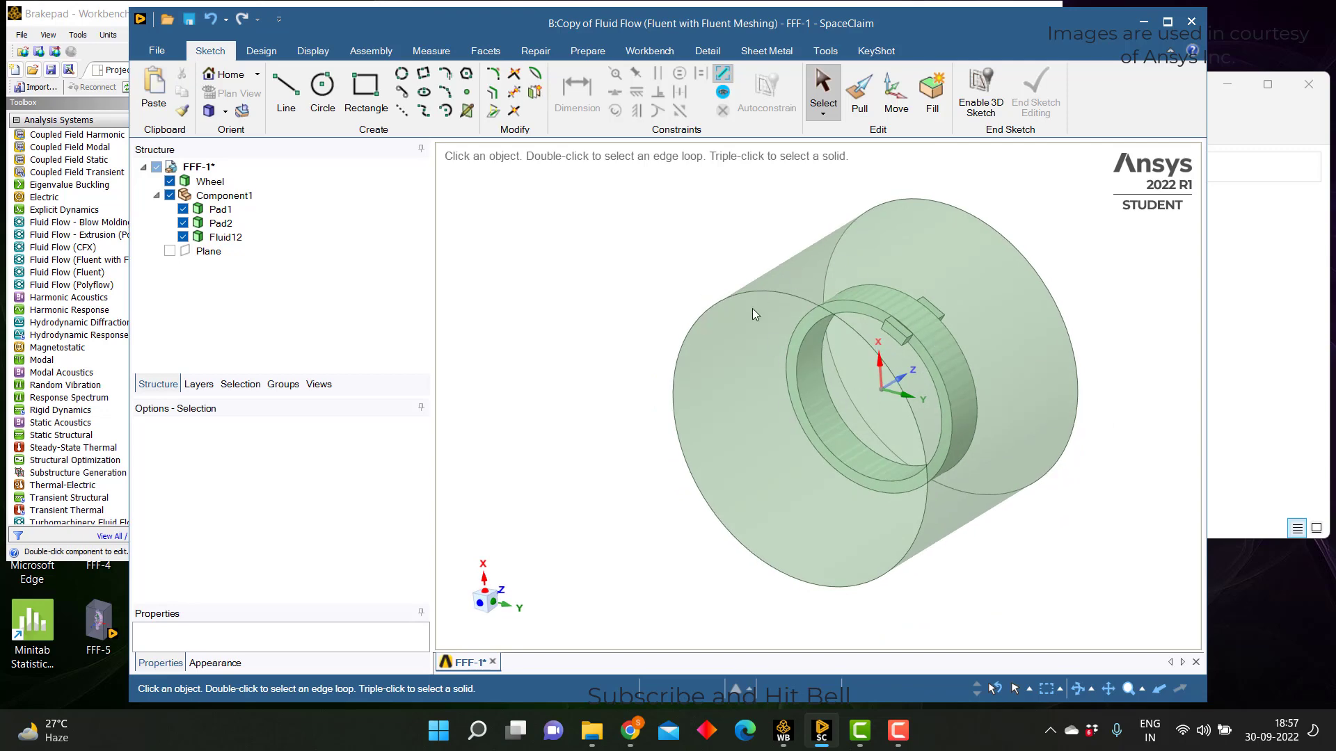
# - Hide Component1 and Wheel, leaving only Fluid12 visible, and orbit around the cylinder
pyautogui.click(170, 195)
pyautogui.click(169, 181)
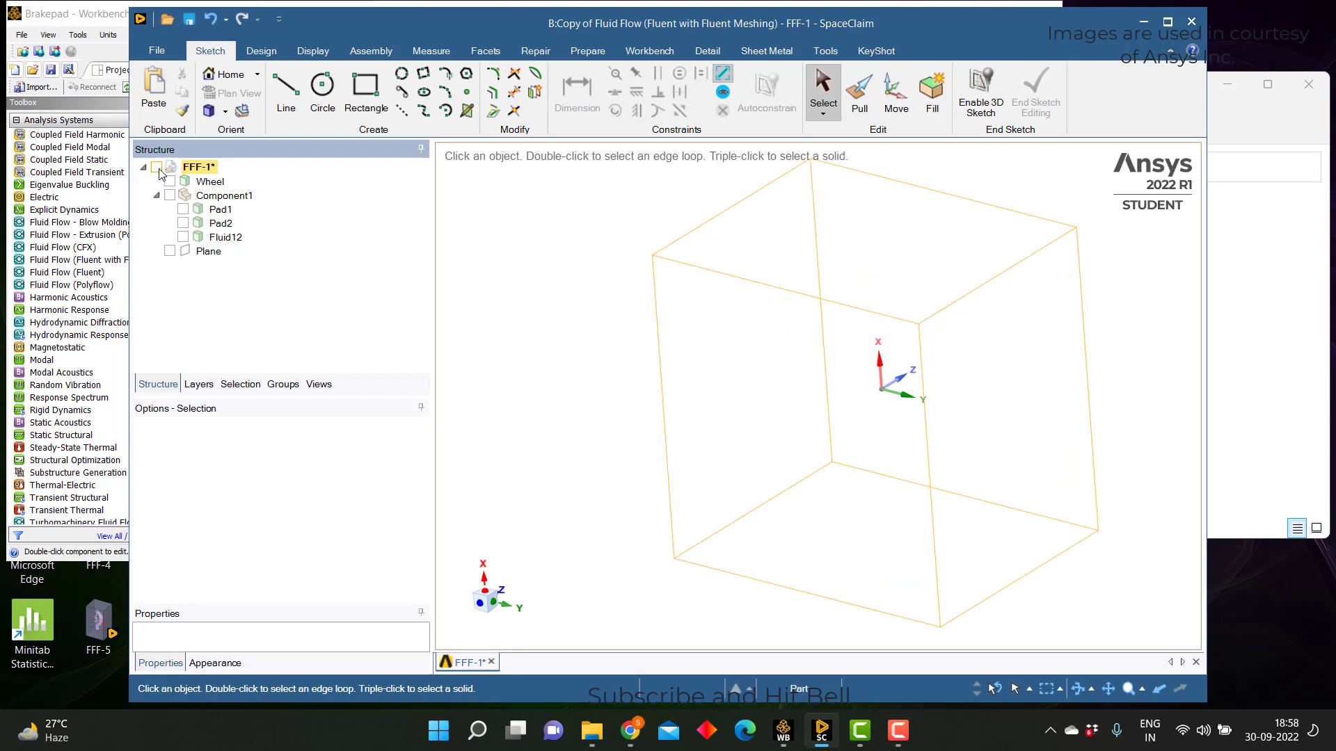
pyautogui.click(183, 237)
pyautogui.scroll(3, 898, 407)
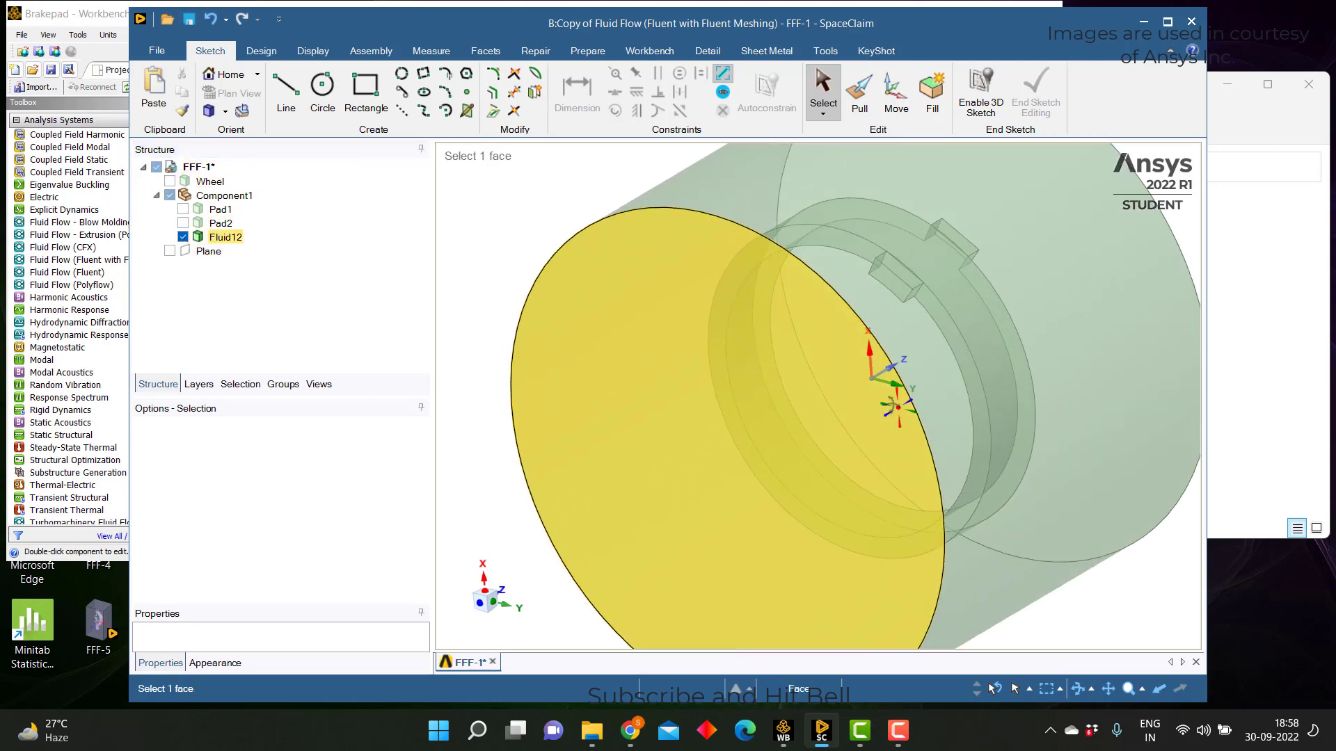
pyautogui.moveTo(898, 407); pyautogui.dragTo(950, 267, button='middle')
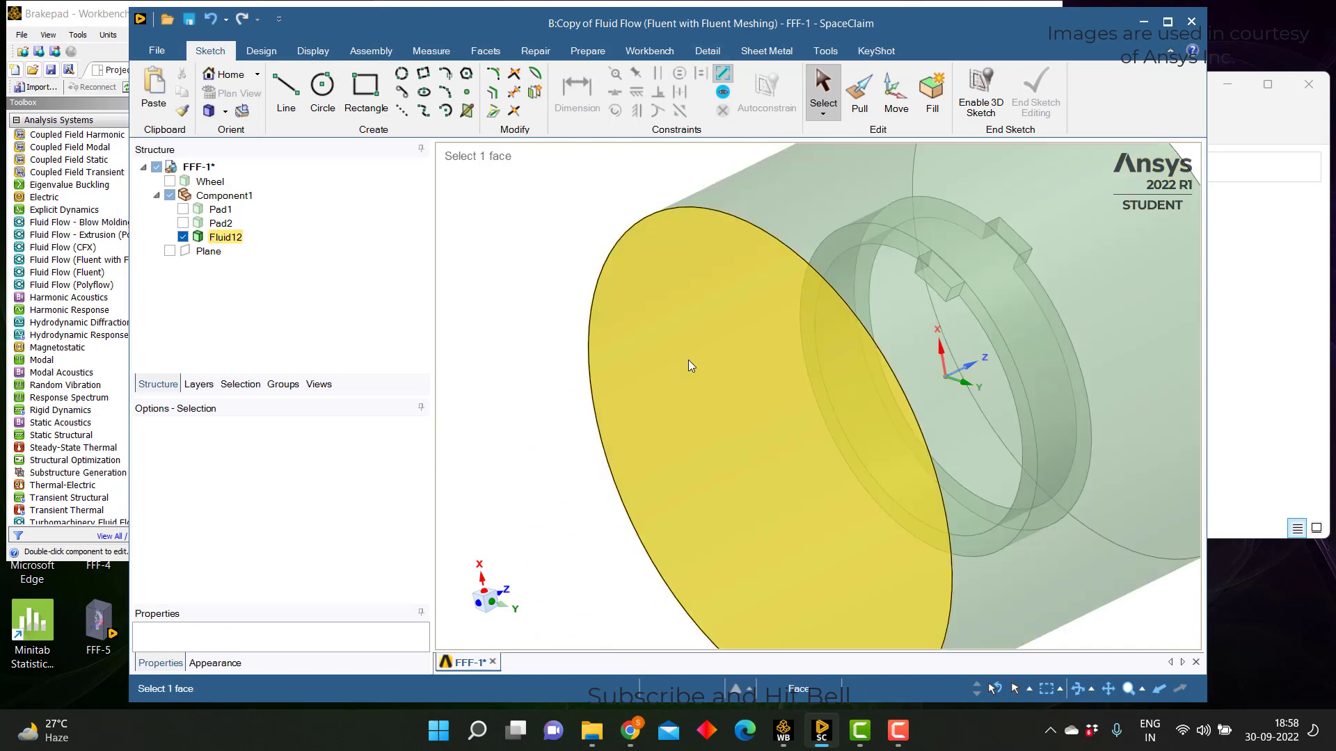
pyautogui.scroll(-3, 534, 275)
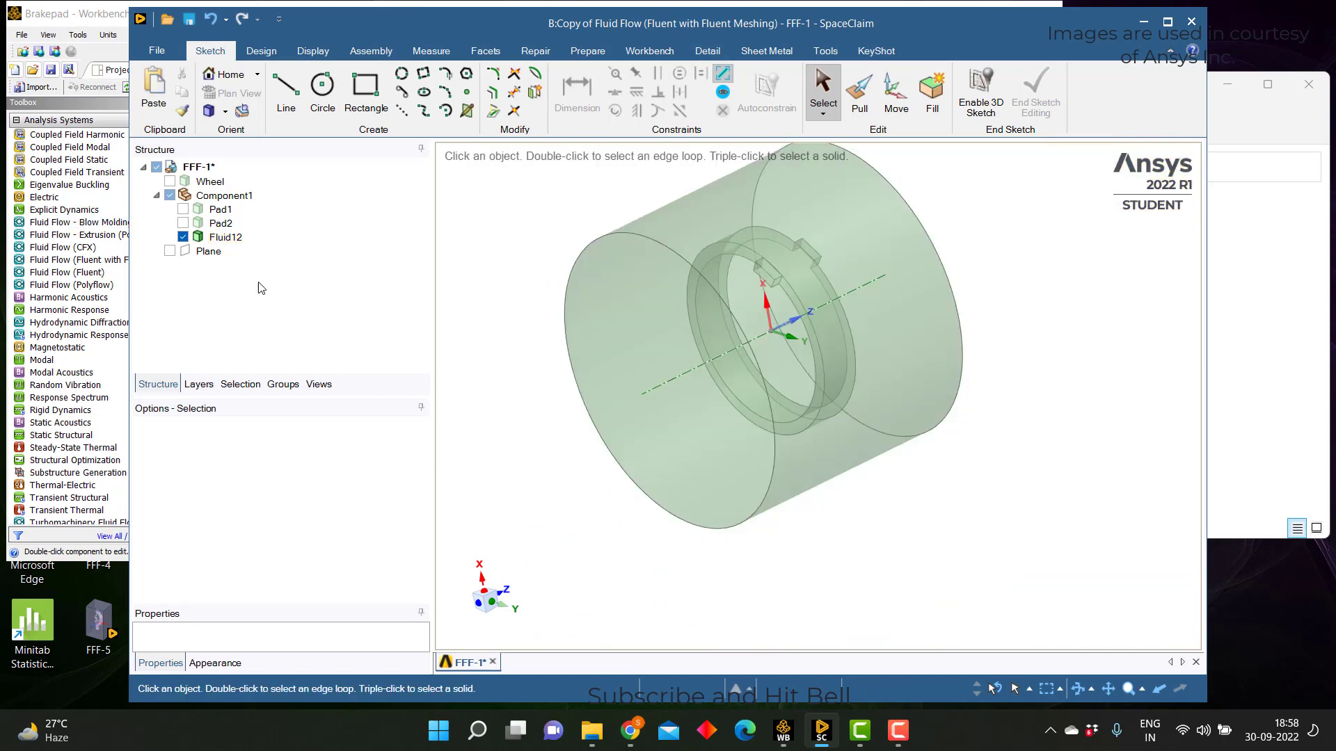
# - Open the Named Selections list and highlight Leftbrakepadinterface, Rightsolidinterface and Leftsolidinterface
pyautogui.click(272, 390)
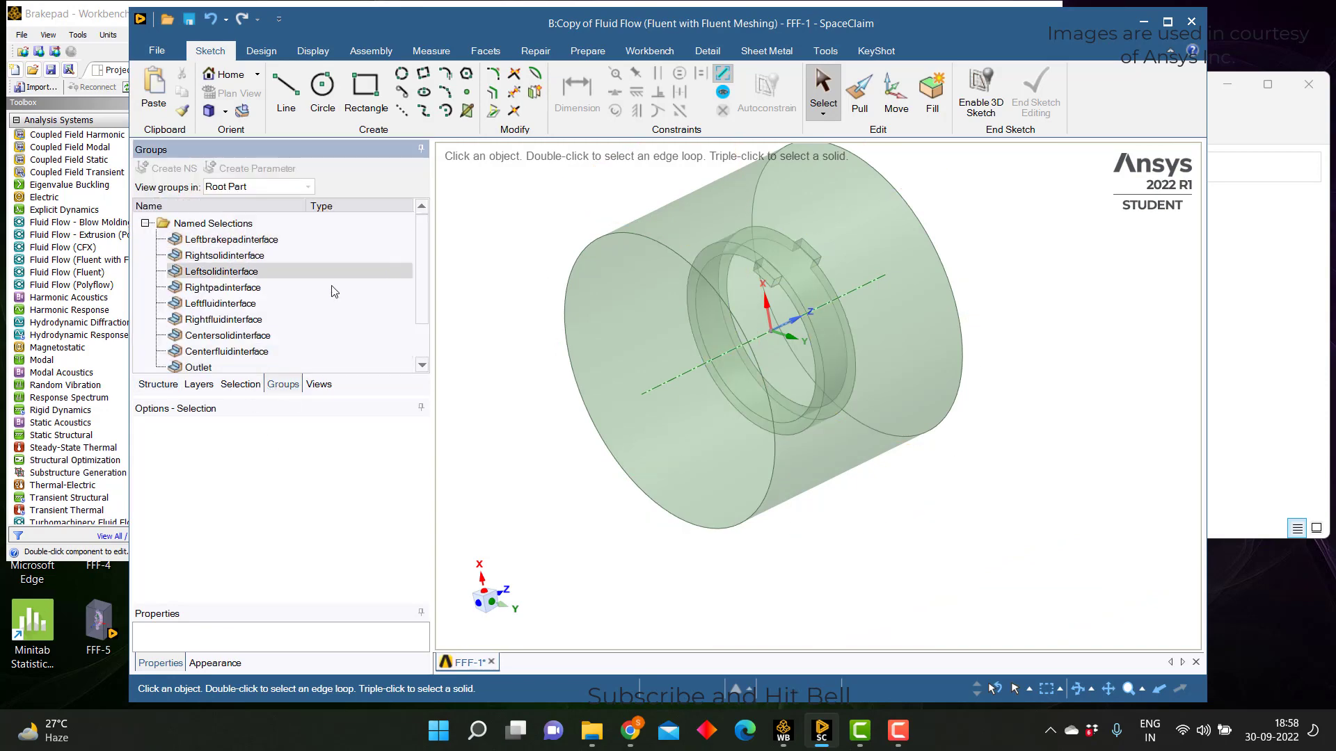
pyautogui.click(171, 386)
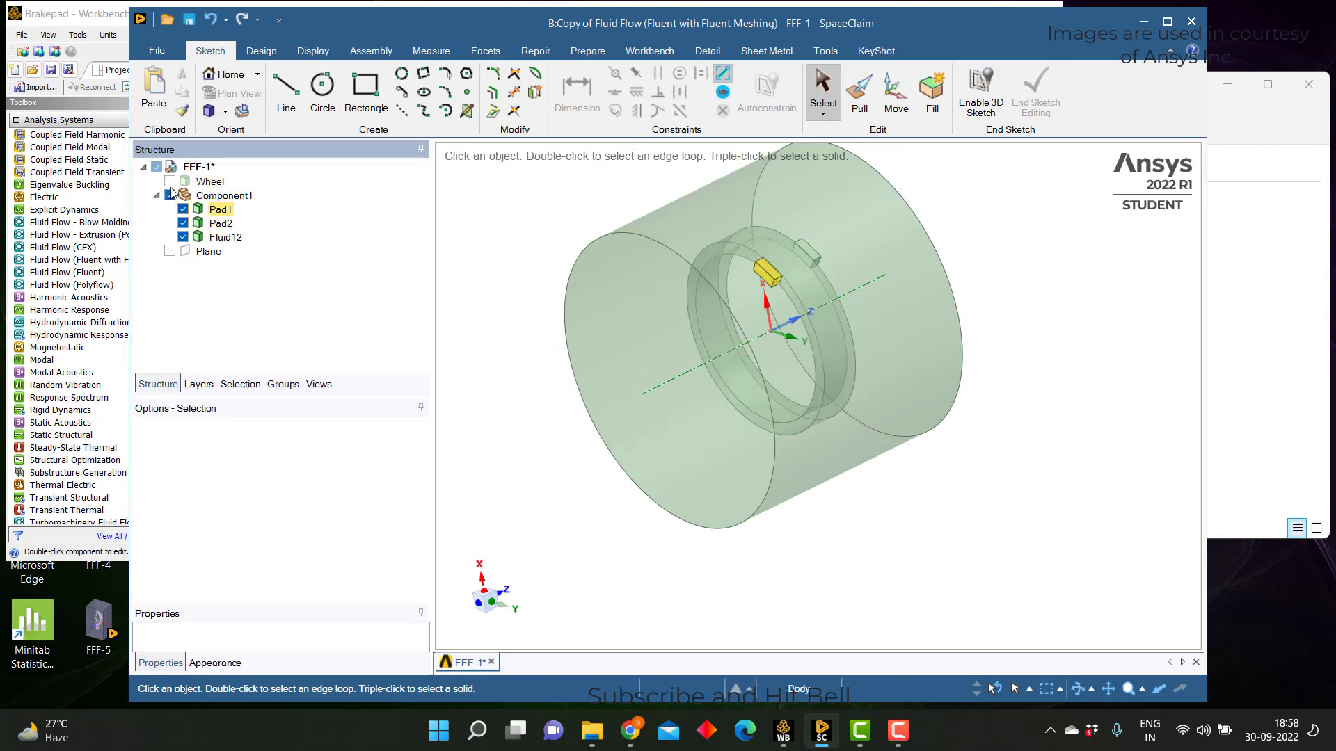
pyautogui.click(261, 387)
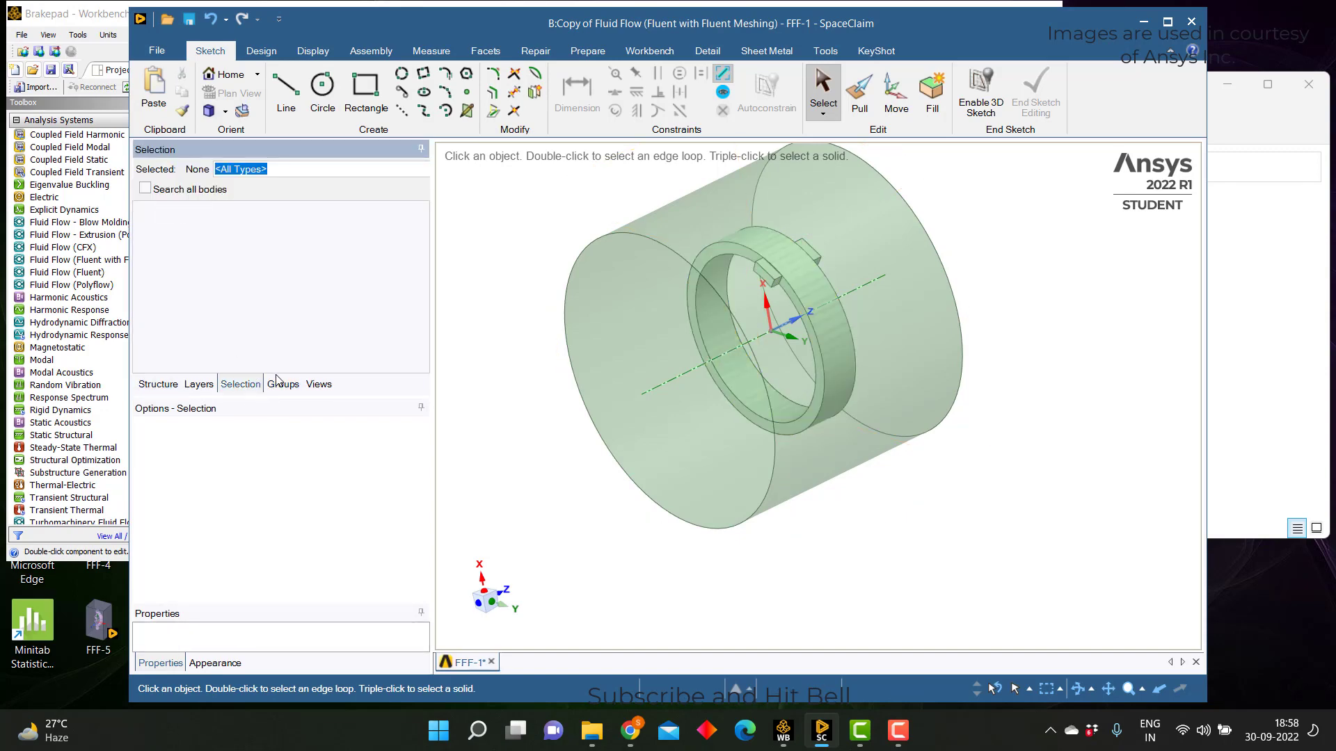
pyautogui.click(276, 384)
pyautogui.click(223, 239)
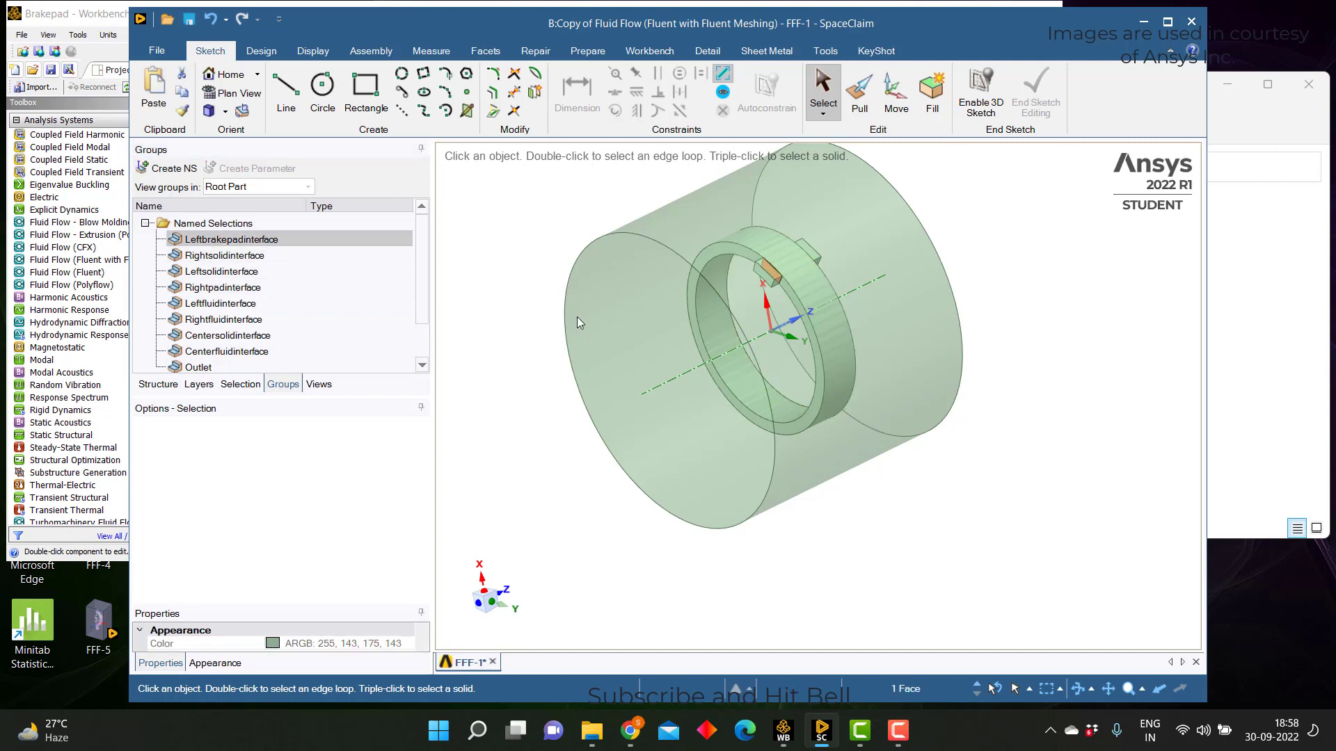
pyautogui.moveTo(1052, 364); pyautogui.dragTo(755, 313, button='middle')
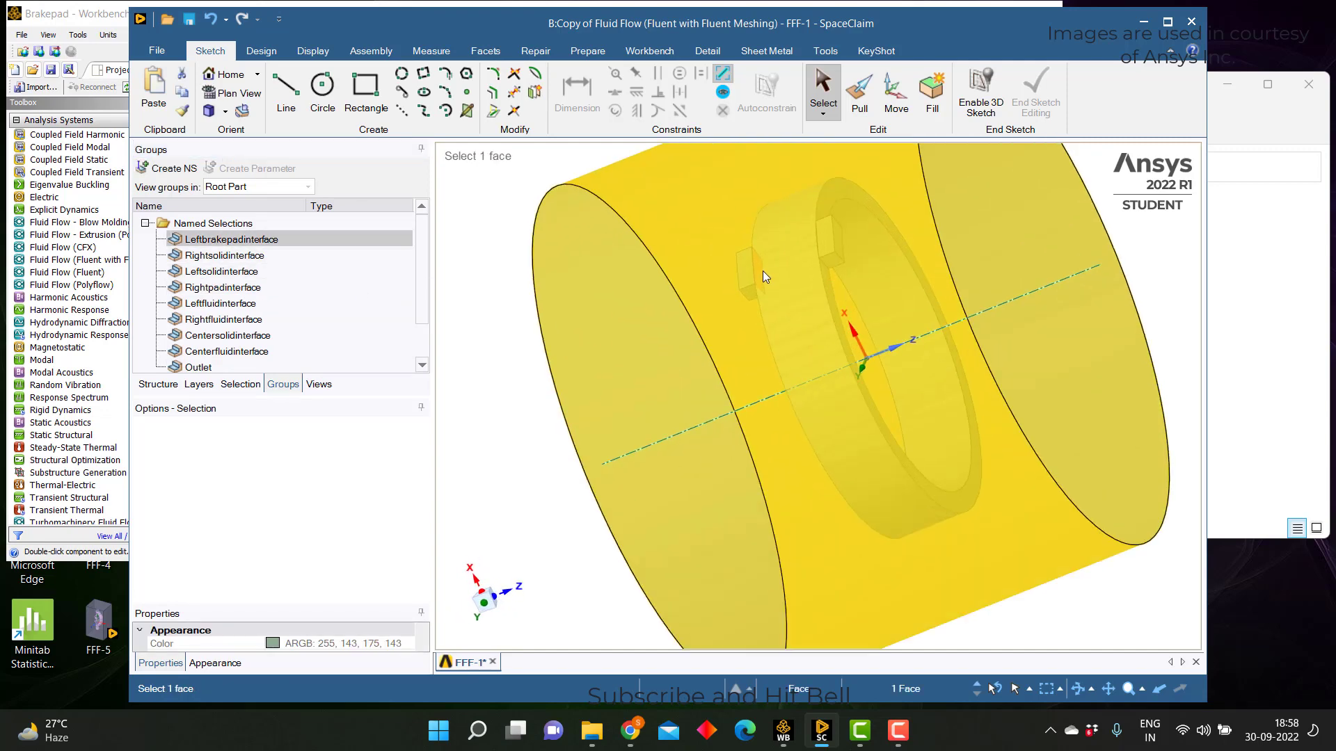
pyautogui.click(275, 256)
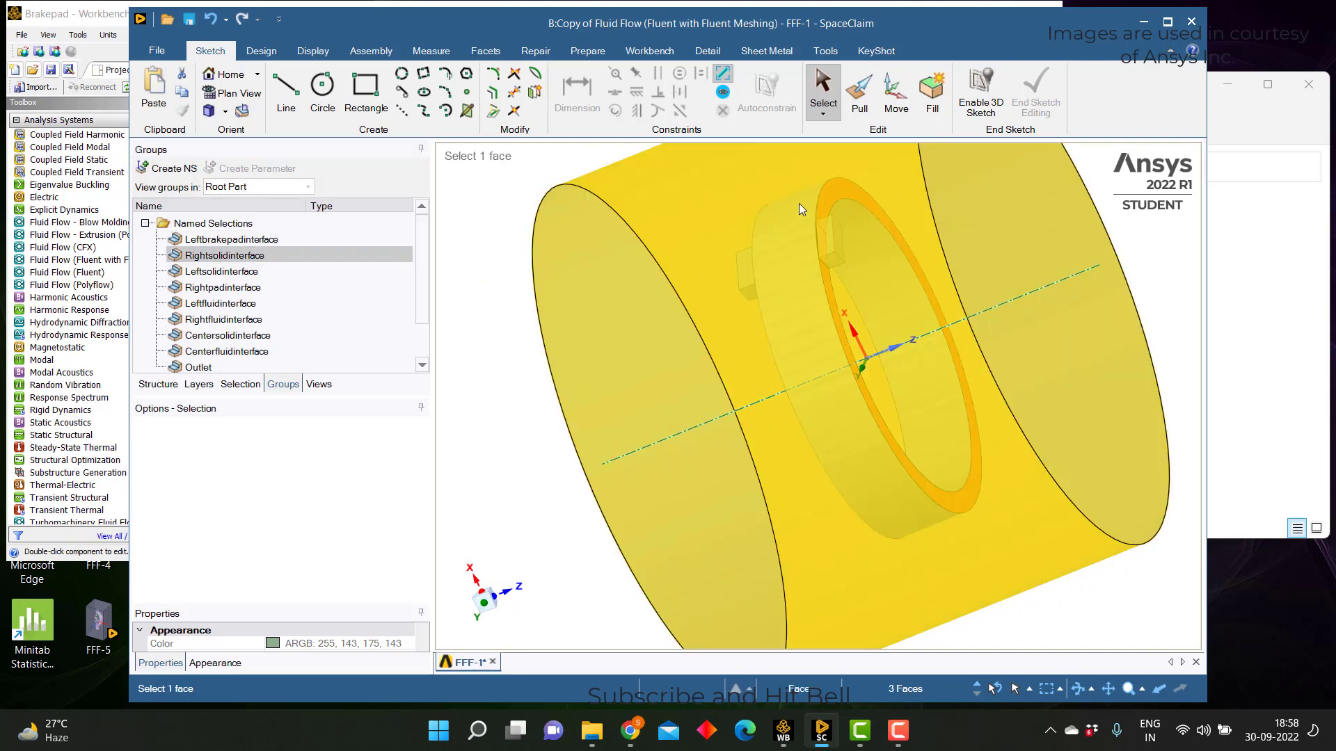
pyautogui.click(306, 271)
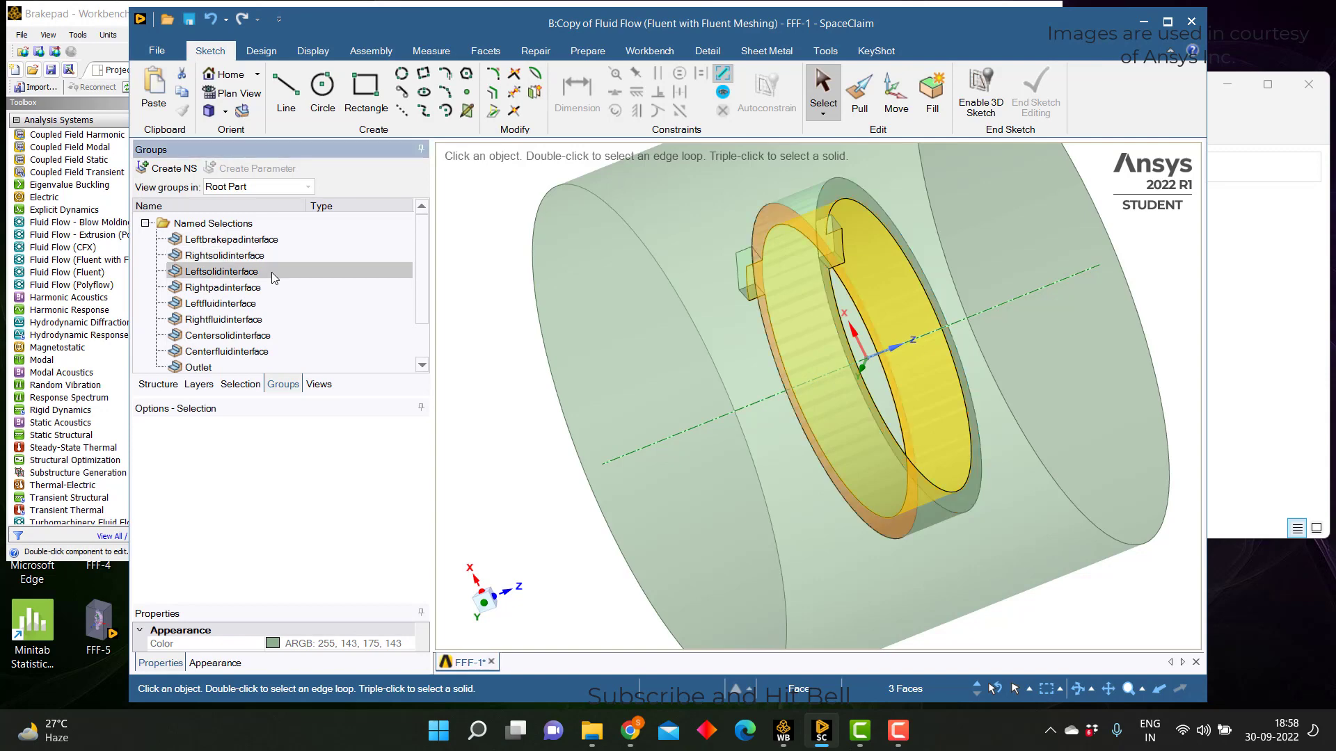
pyautogui.moveTo(877, 389); pyautogui.dragTo(765, 404, button='middle')
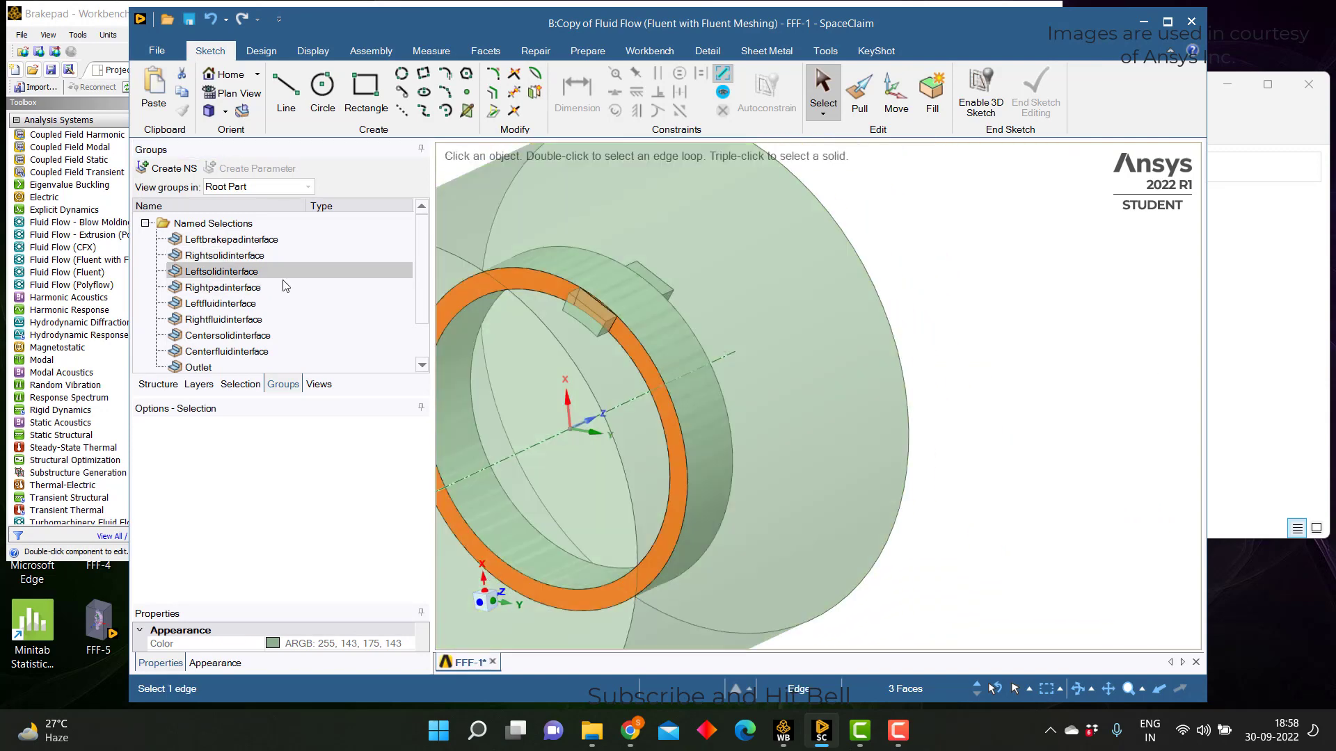
# - Highlight Rightpadinterface, Left/Rightfluidinterface, Centersolidinterface, Centerfluidinterface and the Outlet faces
pyautogui.click(217, 288)
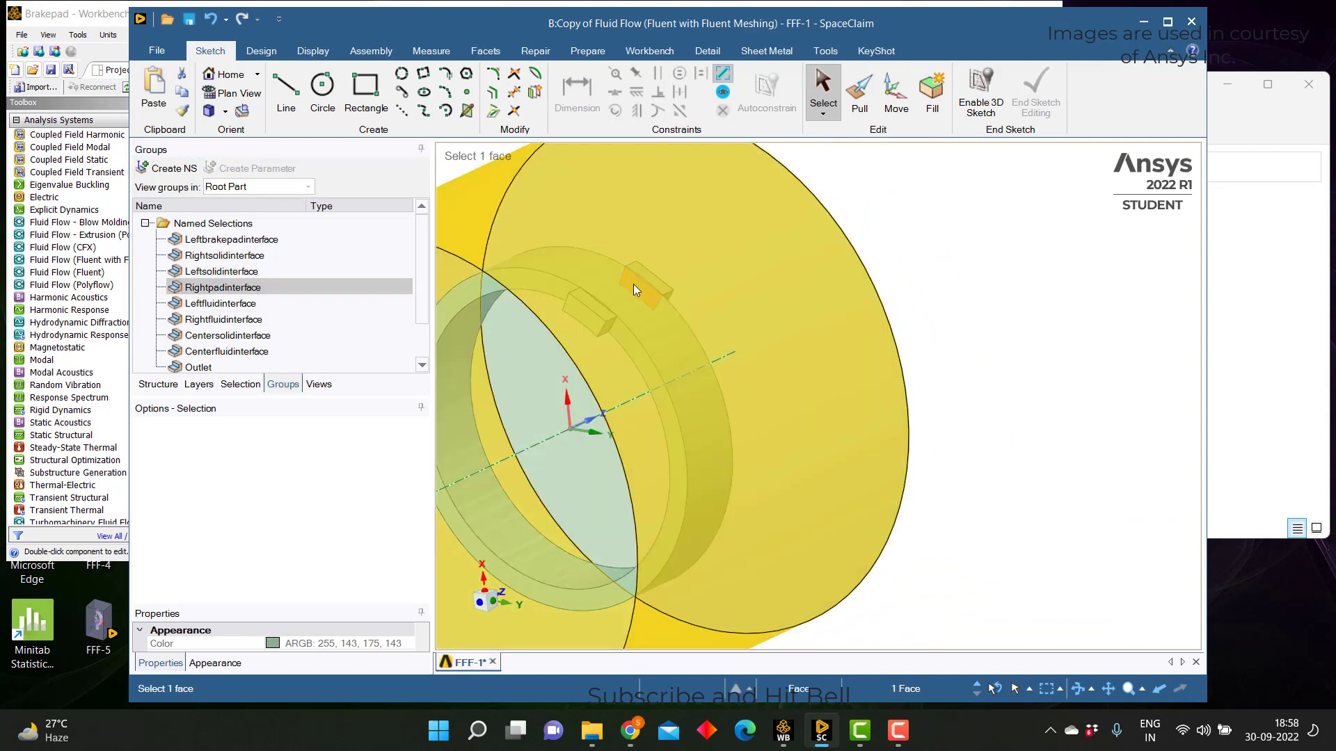
pyautogui.click(221, 304)
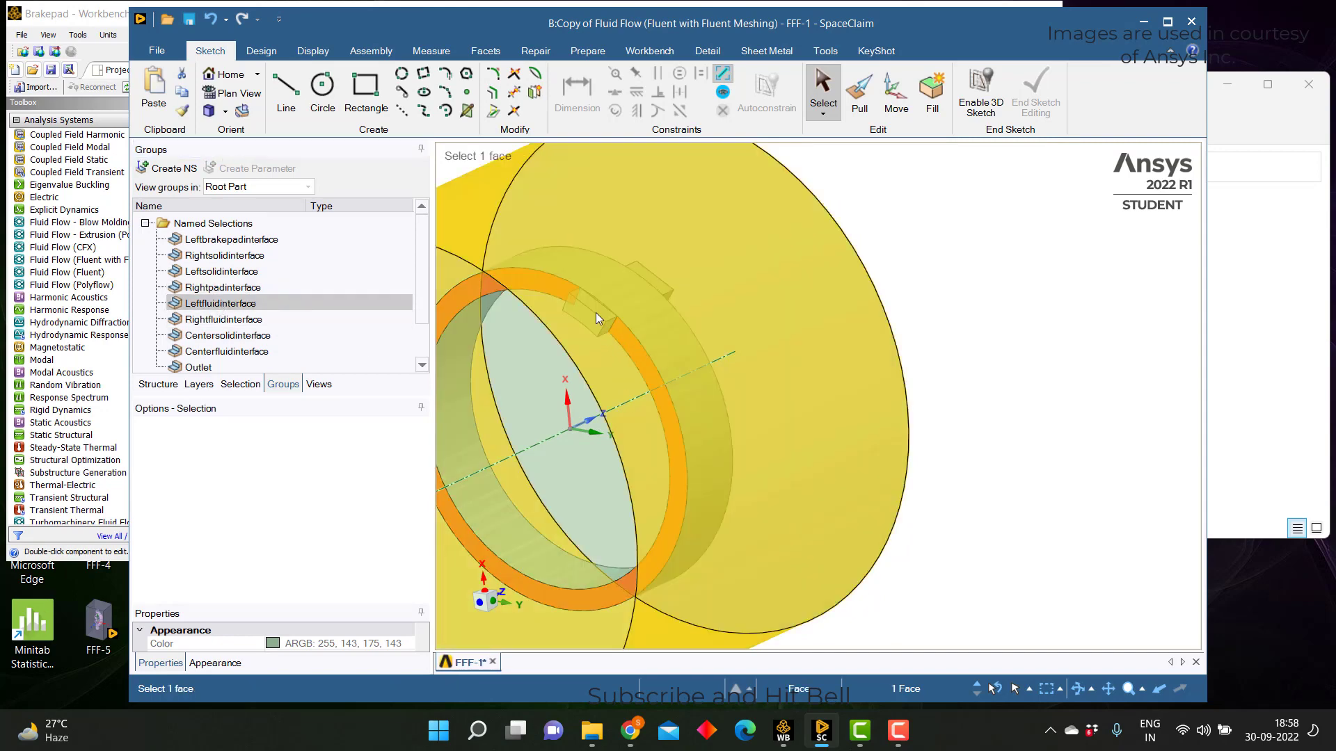
pyautogui.click(222, 319)
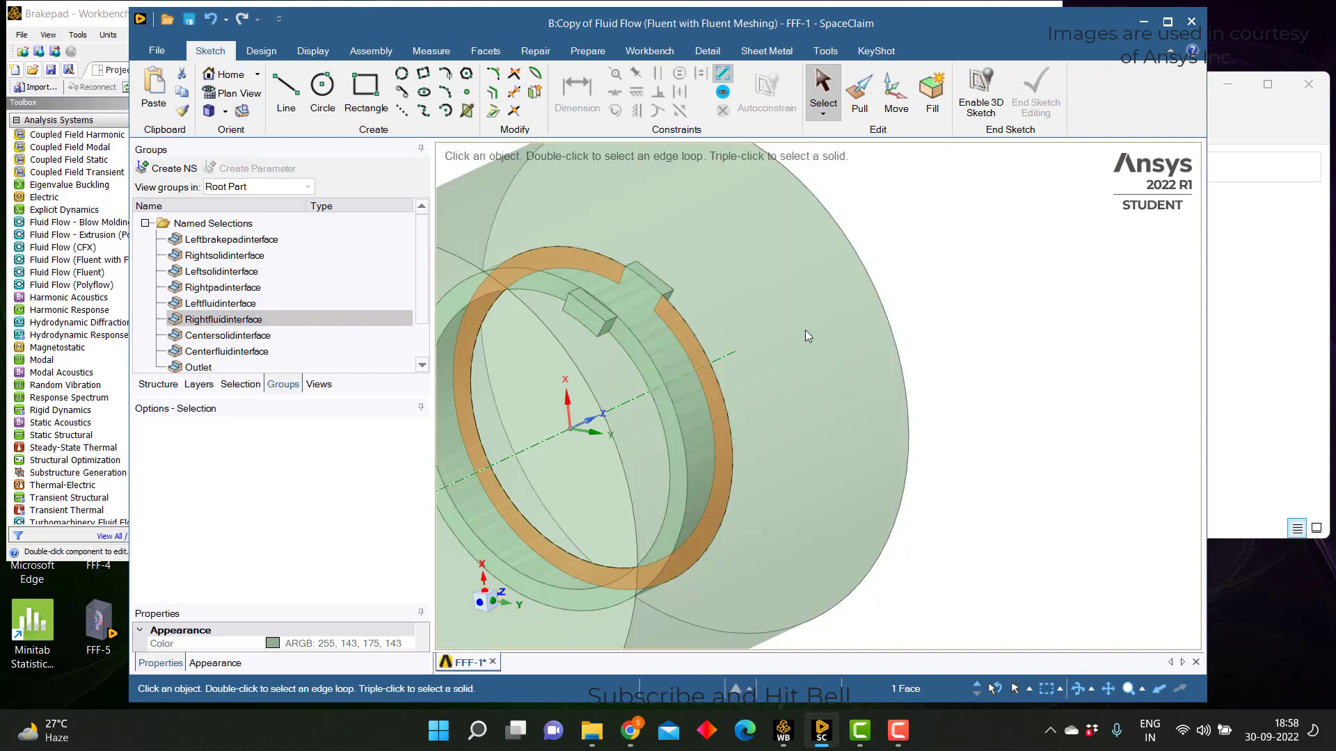
pyautogui.moveTo(668, 361); pyautogui.dragTo(596, 375, button='middle')
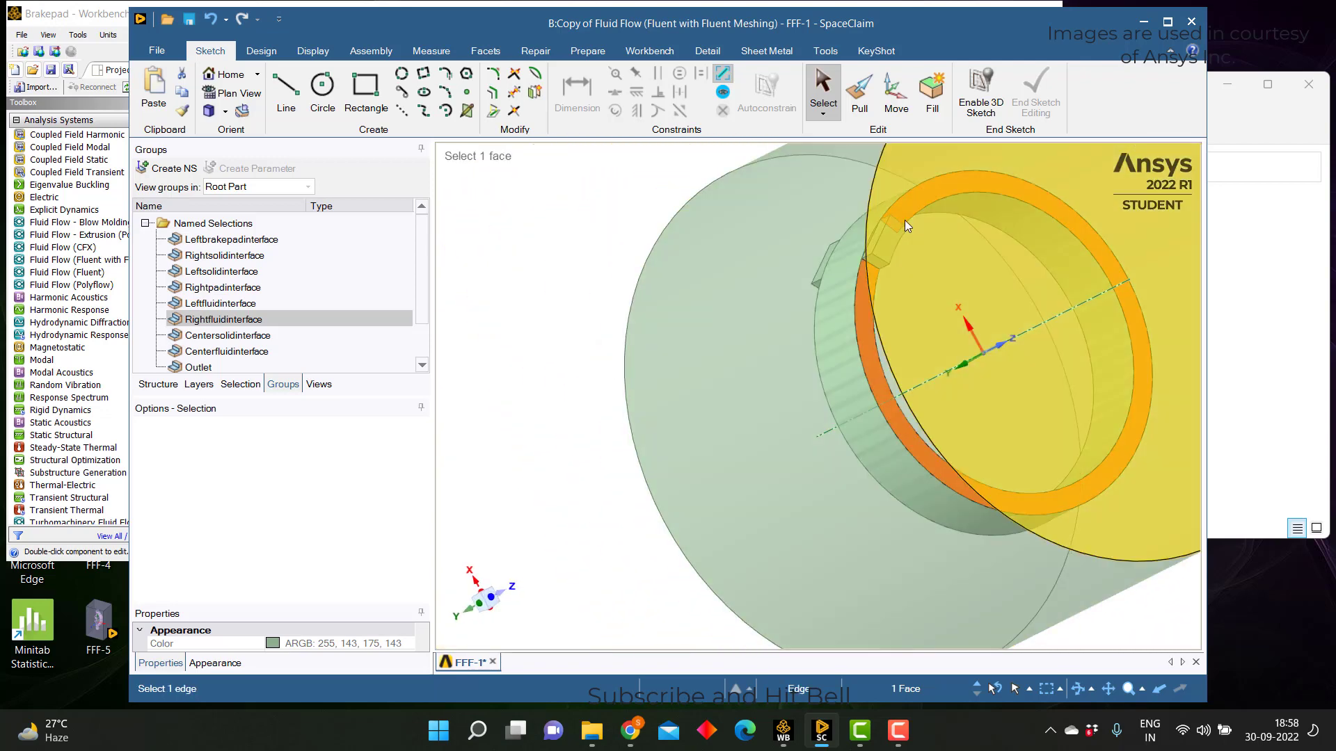
pyautogui.click(254, 337)
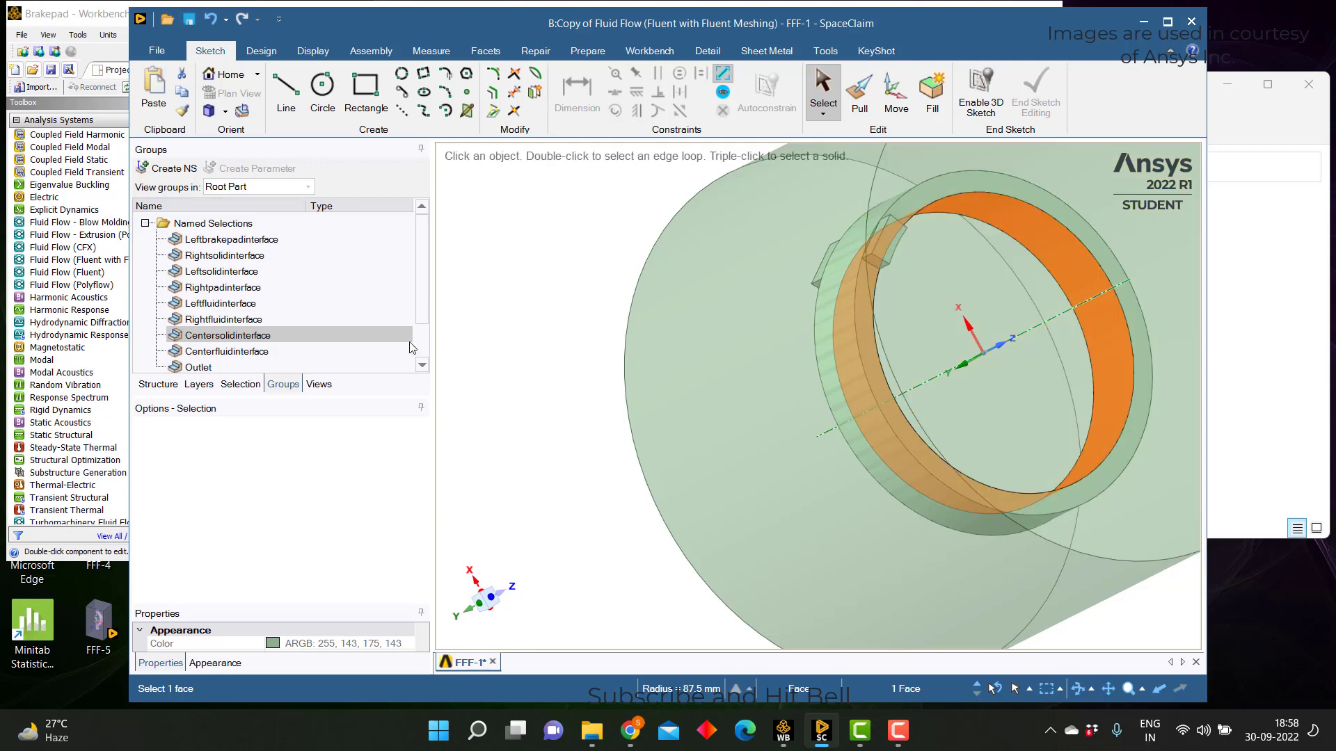
pyautogui.click(226, 351)
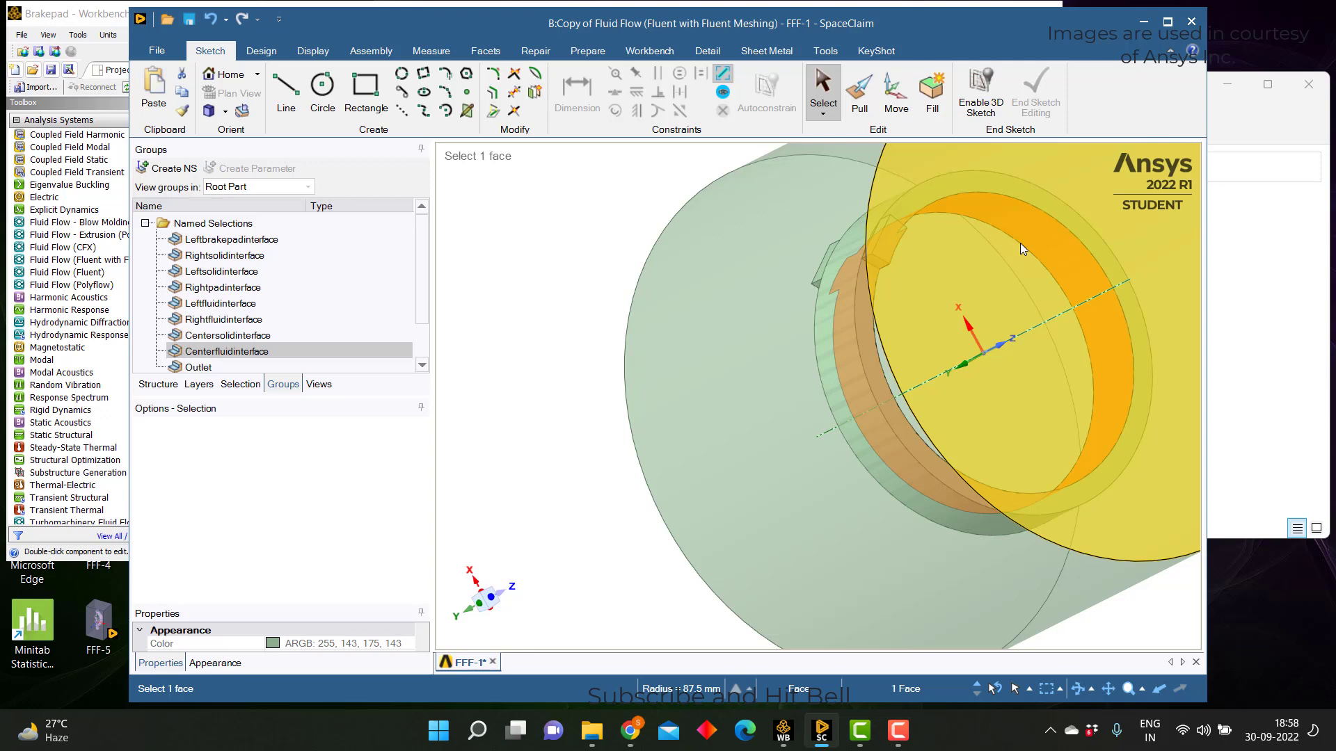
pyautogui.click(198, 367)
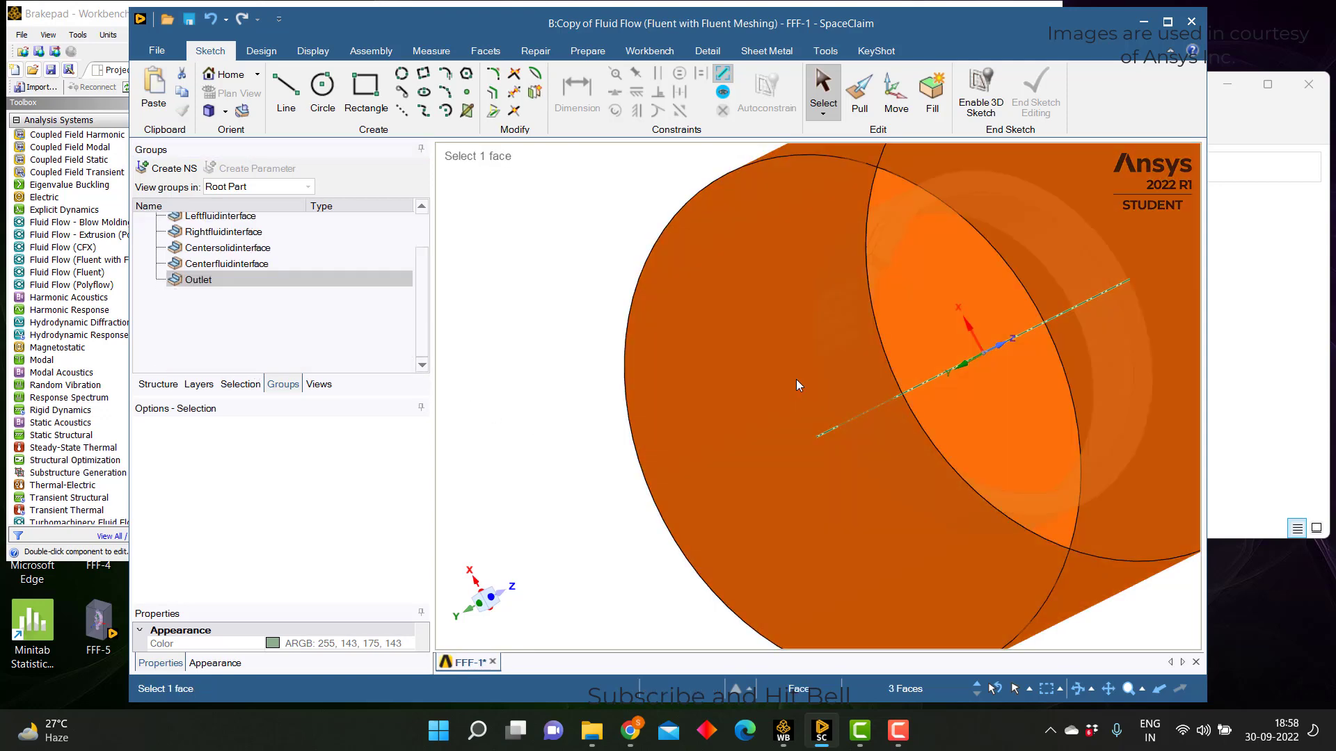
pyautogui.moveTo(805, 378); pyautogui.dragTo(874, 344, button='middle')
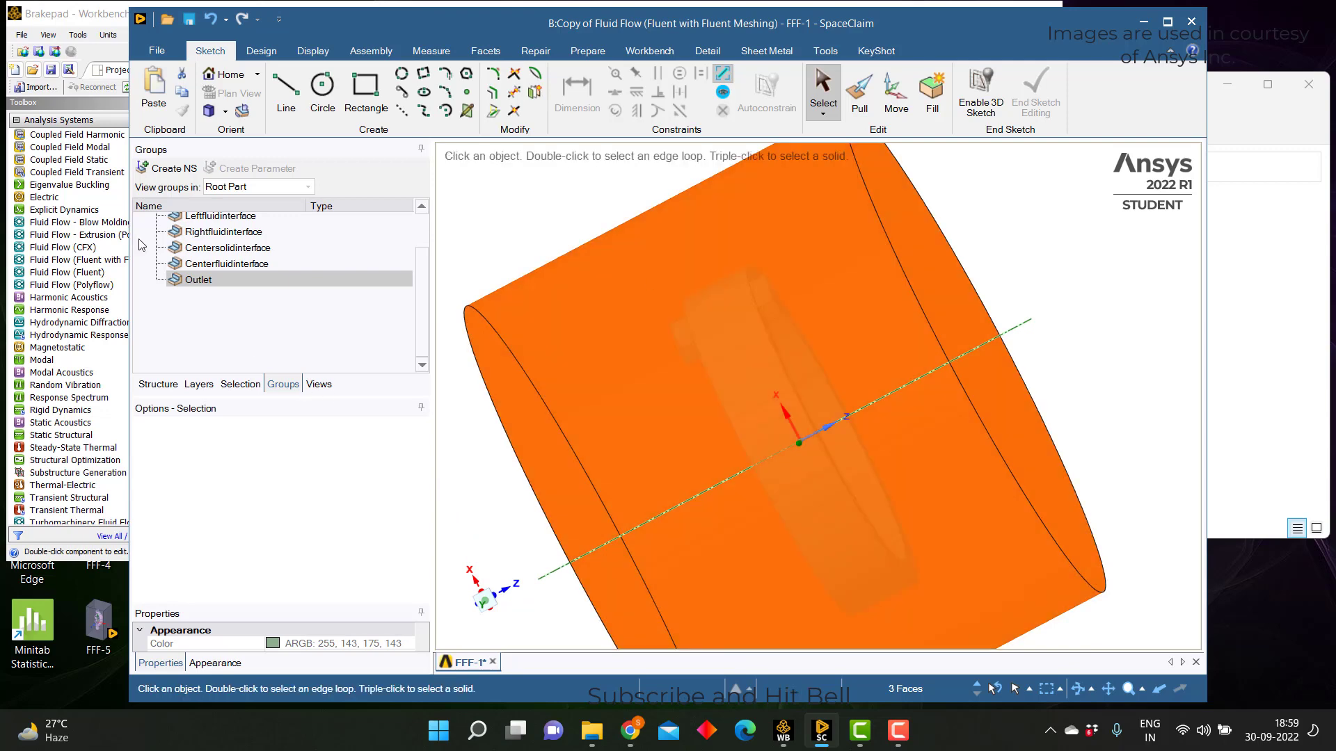
# - Open the copied system's Mesh (B3), refresh it, and set Double Precision with 4 processes
pyautogui.click(898, 730)
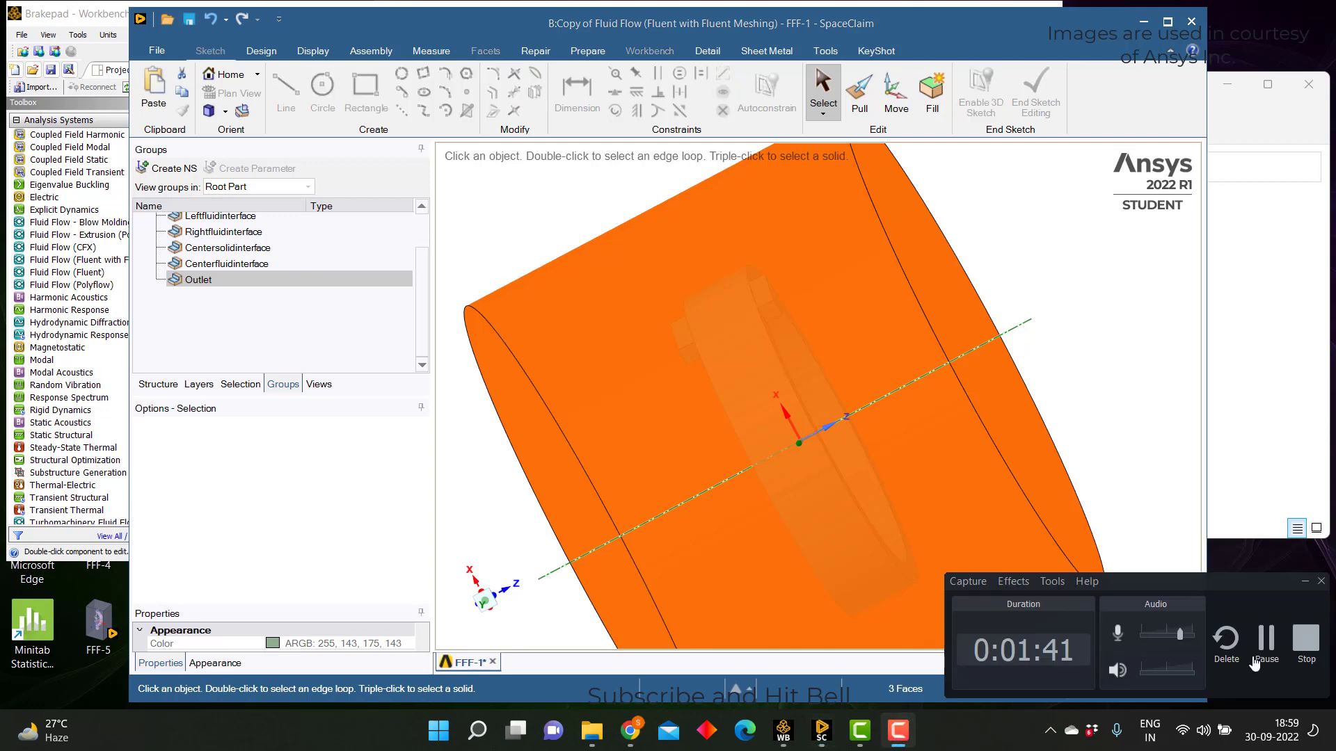
pyautogui.click(783, 731)
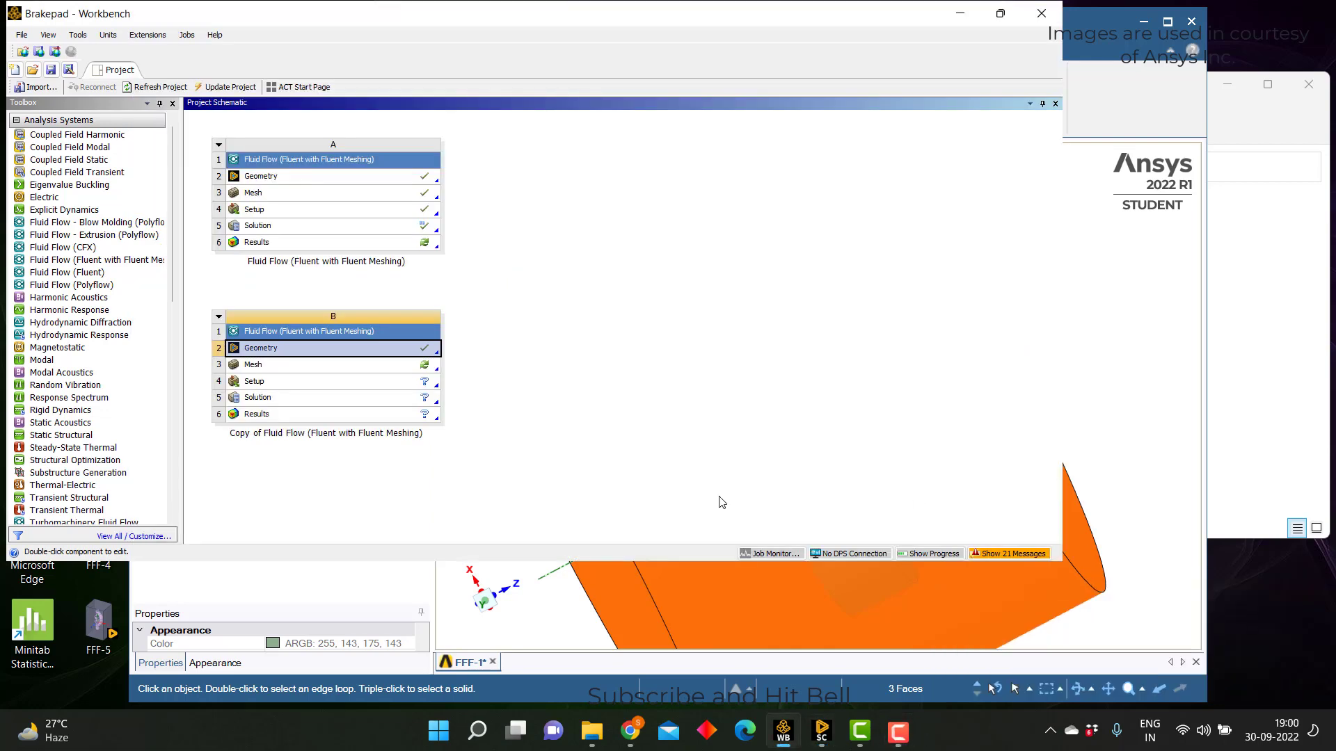
pyautogui.doubleClick(423, 369)
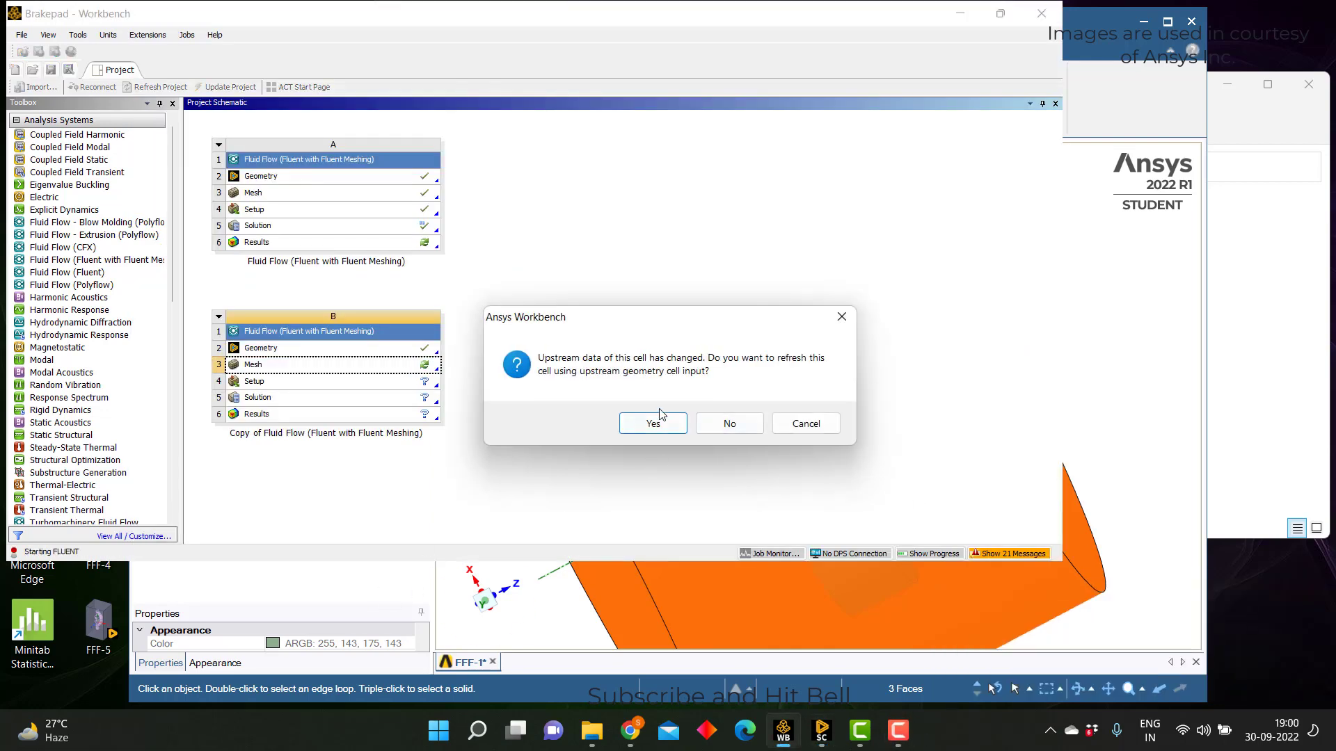
pyautogui.click(660, 417)
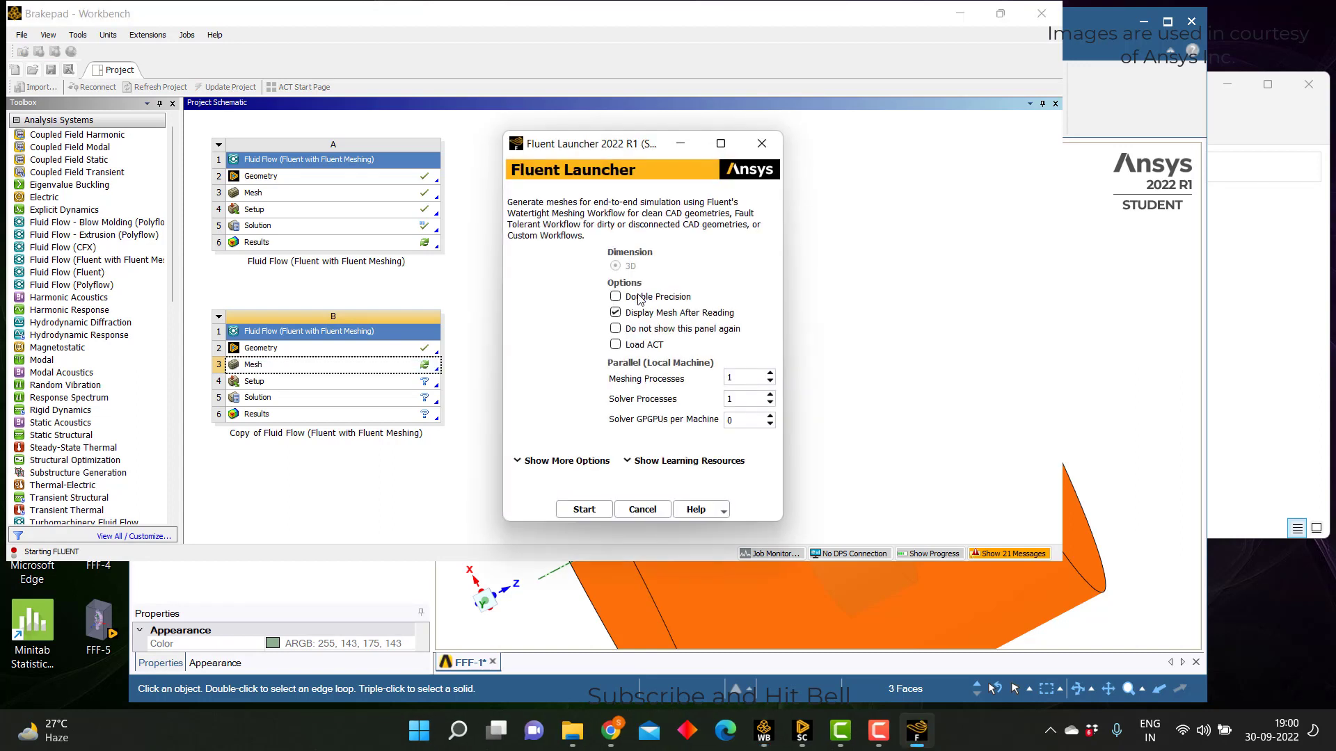
pyautogui.click(638, 299)
pyautogui.moveTo(748, 377); pyautogui.dragTo(699, 374)
# - Launch Fluent Meshing and import the FFF-1.scdoc geometry in the Watertight Geometry workflow
pyautogui.click(587, 510)
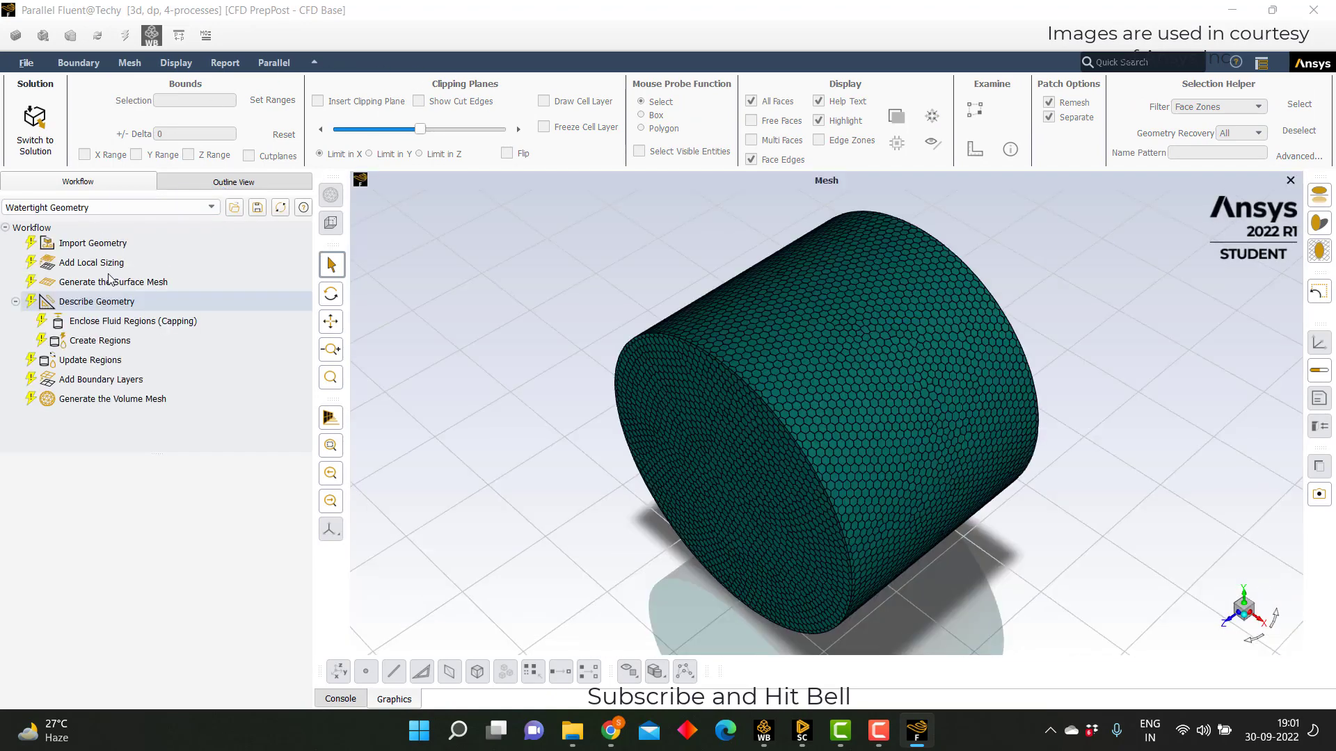
pyautogui.click(73, 243)
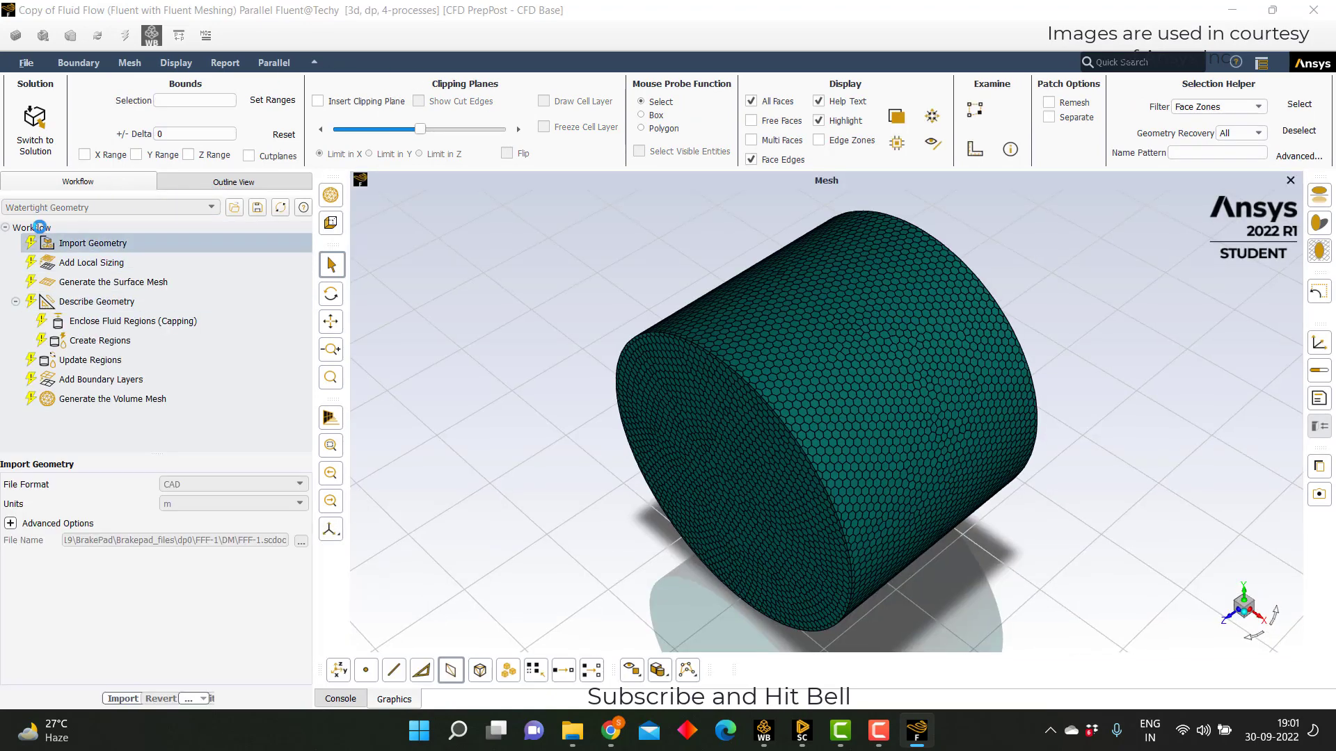
pyautogui.click(108, 697)
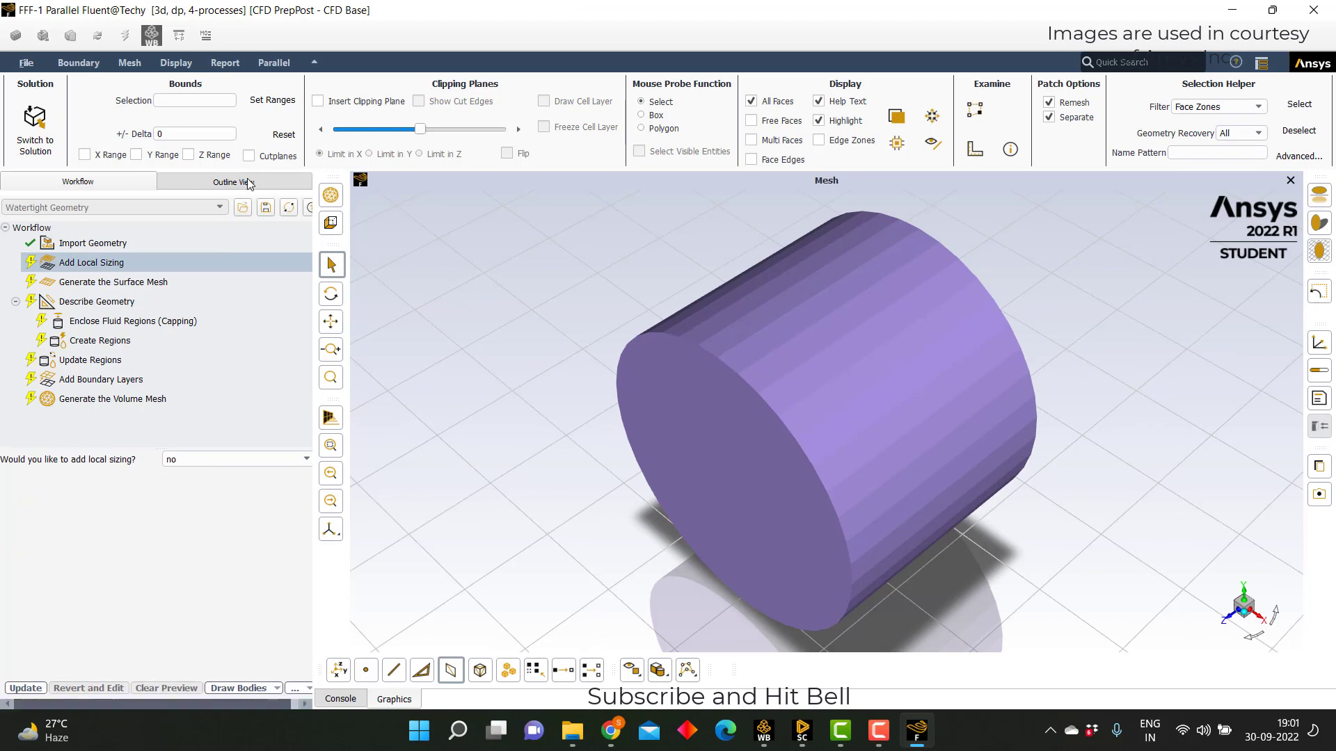
# - List face zones of origin-component1 and origin-fff-1, then set up a collective fluidandpad remesh of origin-component1
pyautogui.click(249, 183)
pyautogui.click(47, 285)
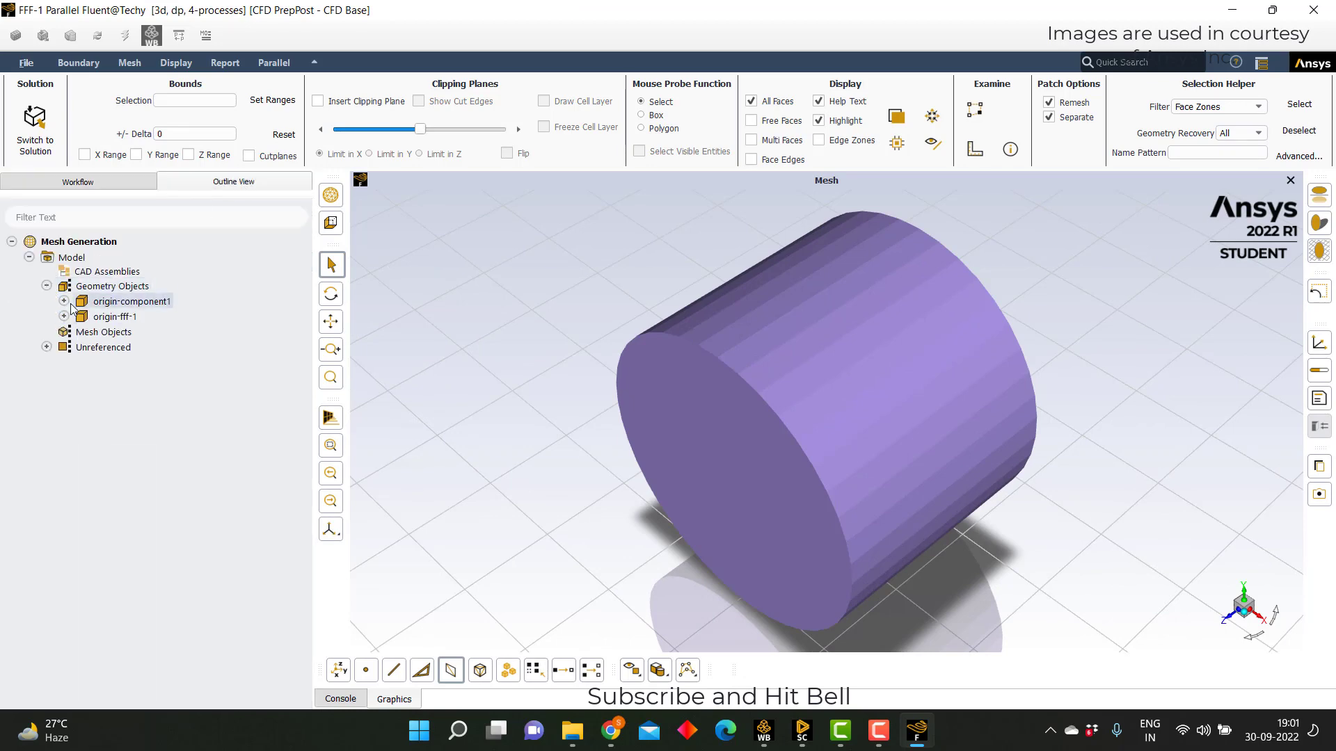
pyautogui.click(64, 301)
pyautogui.click(82, 317)
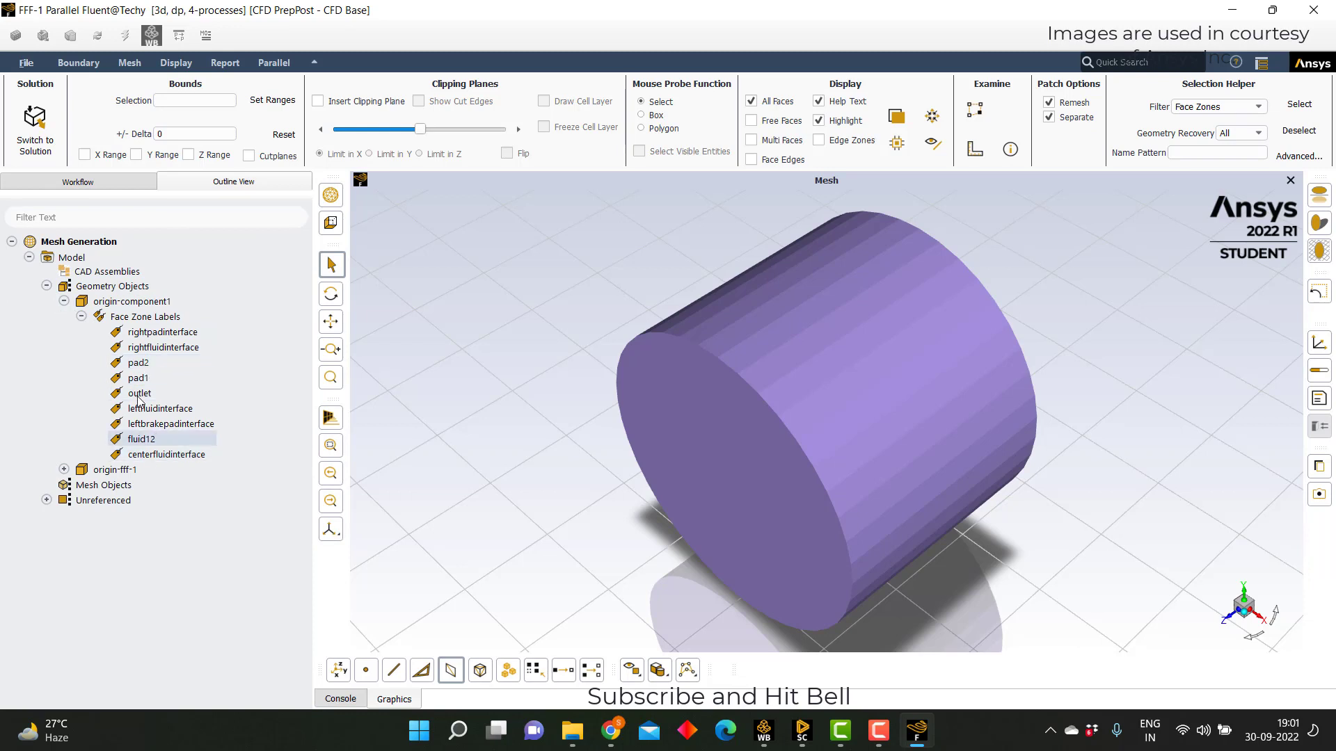
pyautogui.click(64, 470)
pyautogui.click(81, 485)
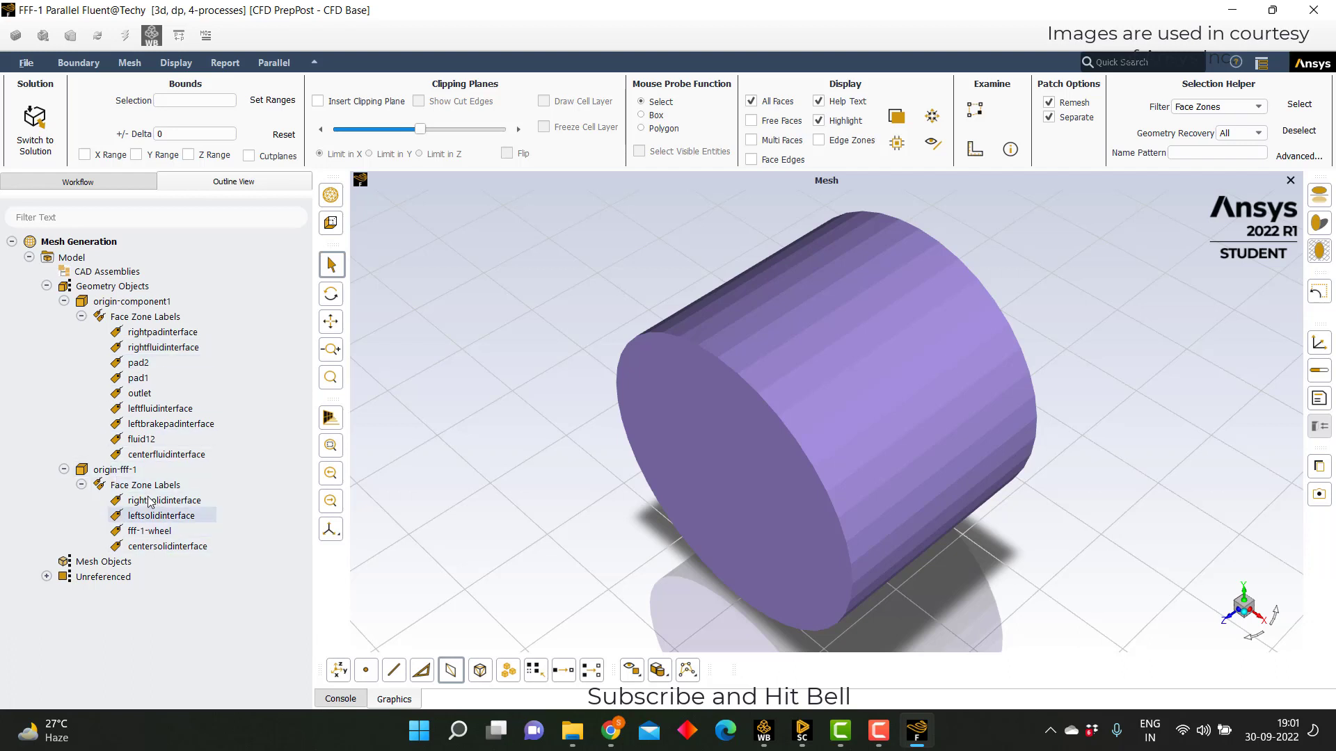
pyautogui.rightClick(120, 307)
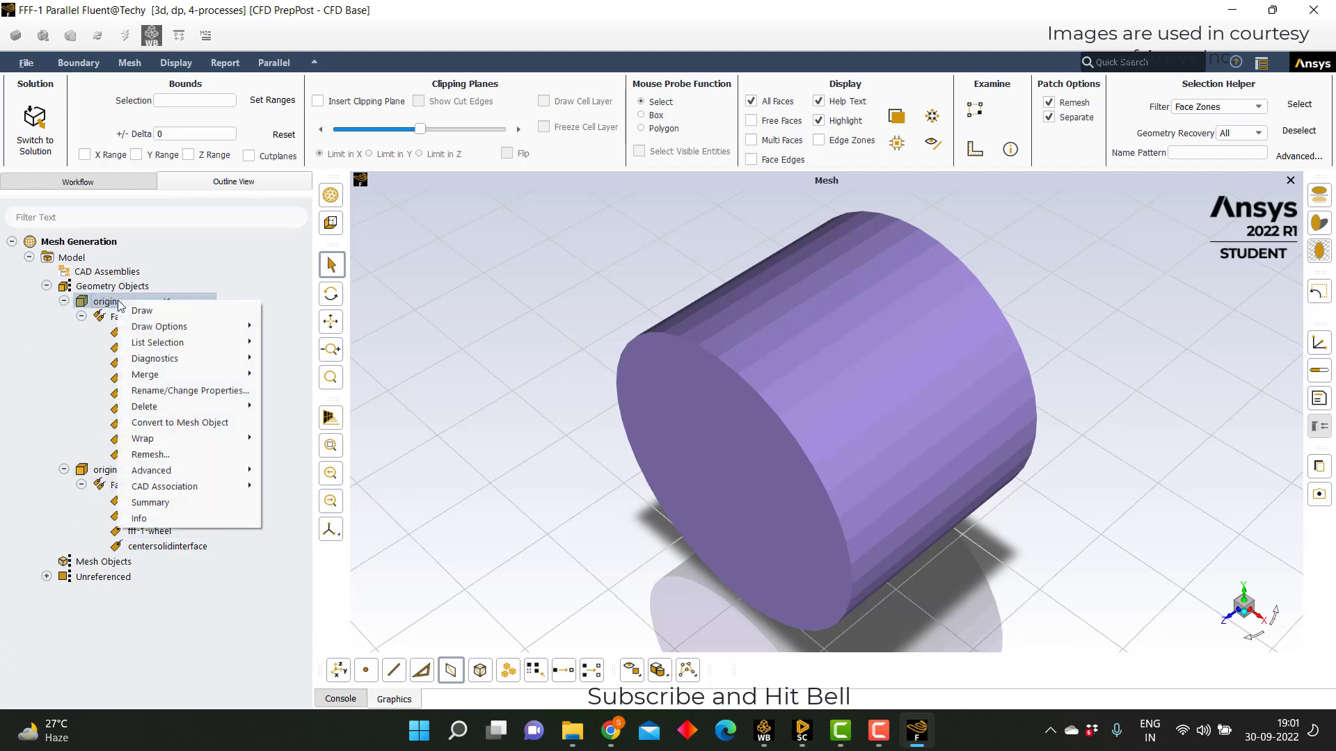
pyautogui.click(162, 456)
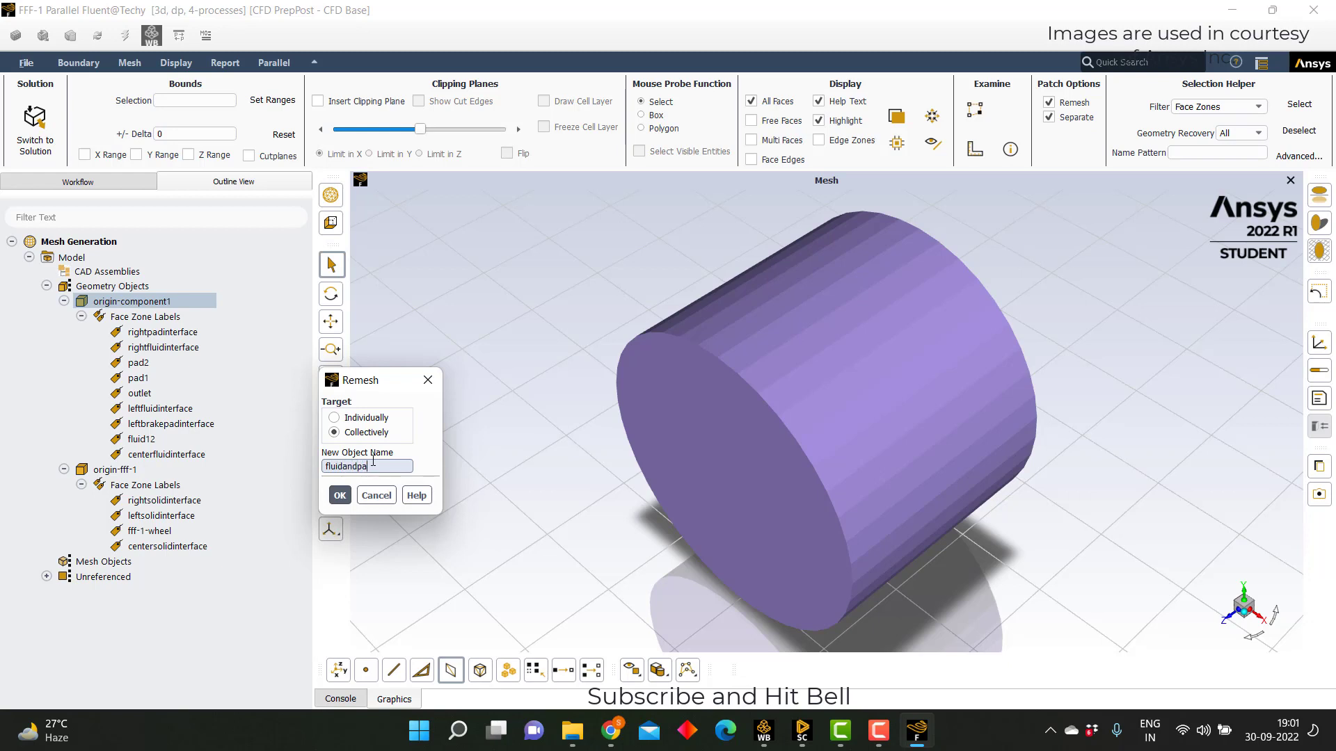
# - Remesh origin-component1 into fluidandpad without a size function, then remesh origin-fff-1
pyautogui.click(343, 496)
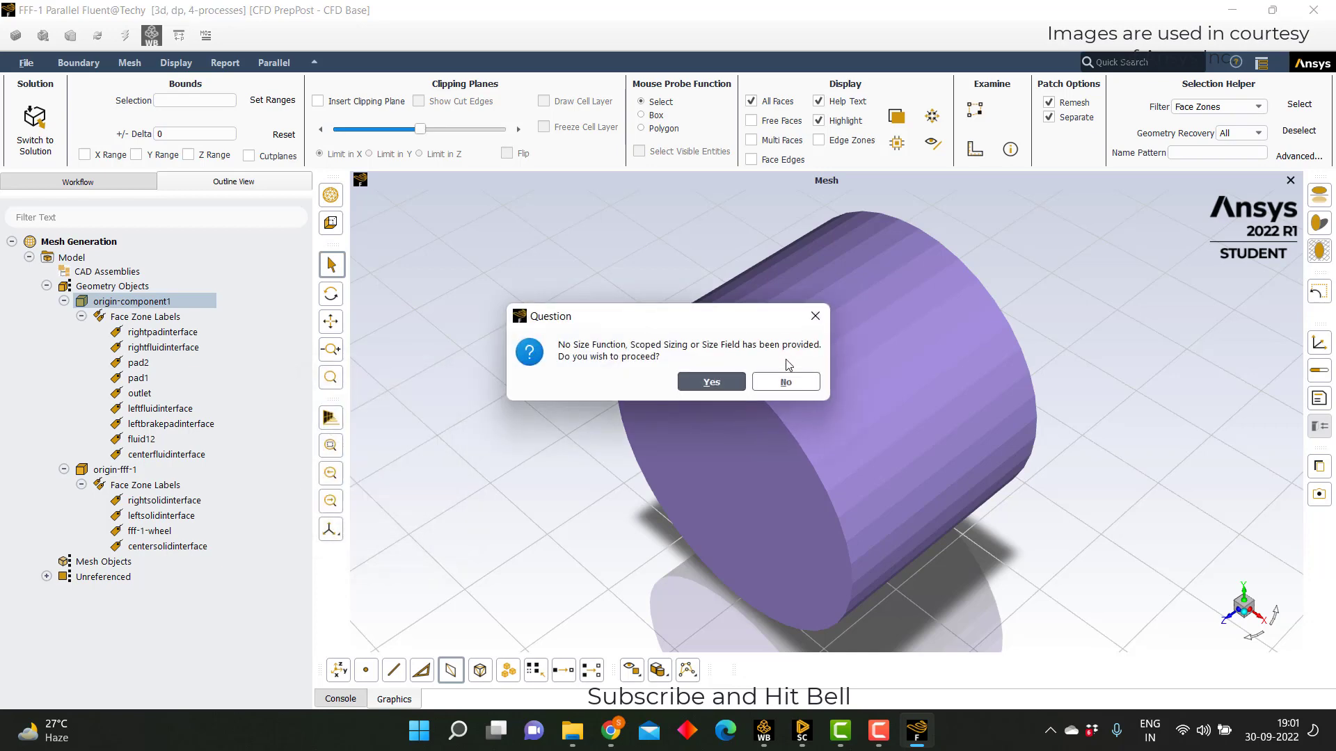
pyautogui.click(724, 385)
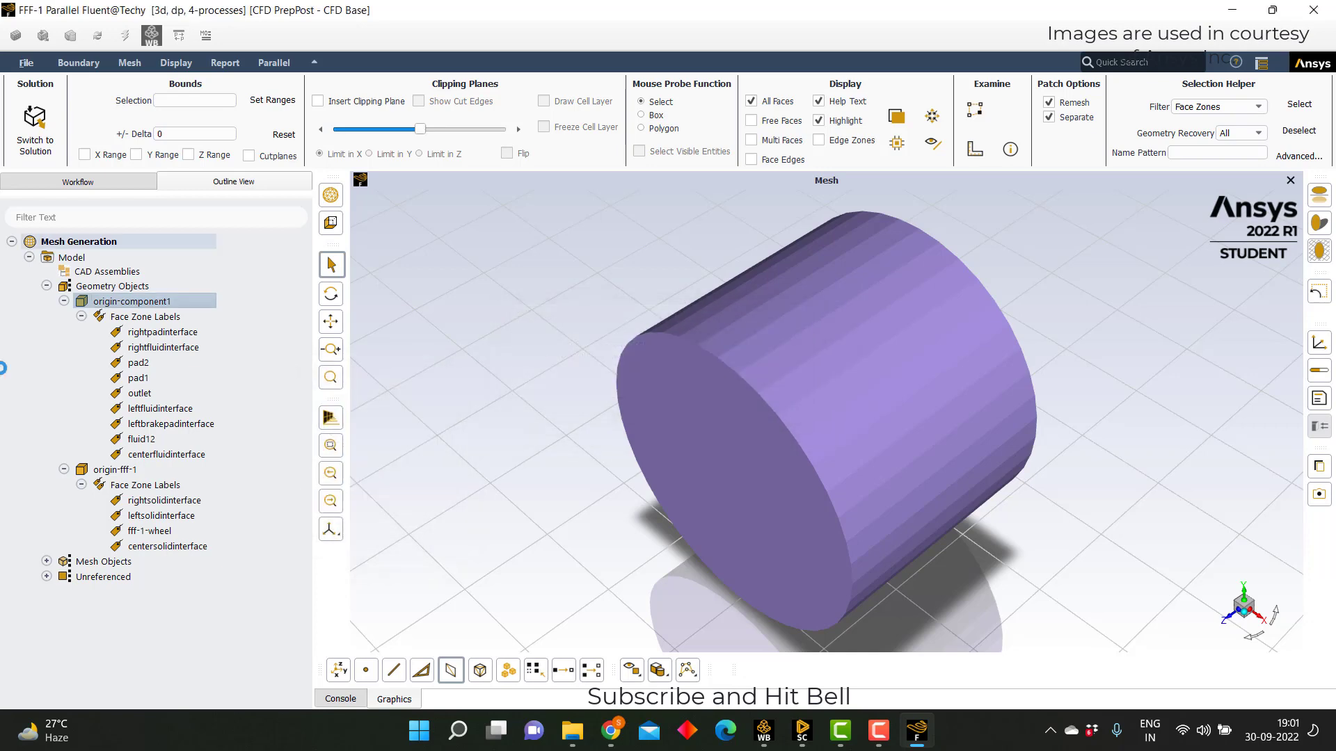
pyautogui.click(119, 470)
pyautogui.rightClick(126, 474)
pyautogui.click(186, 628)
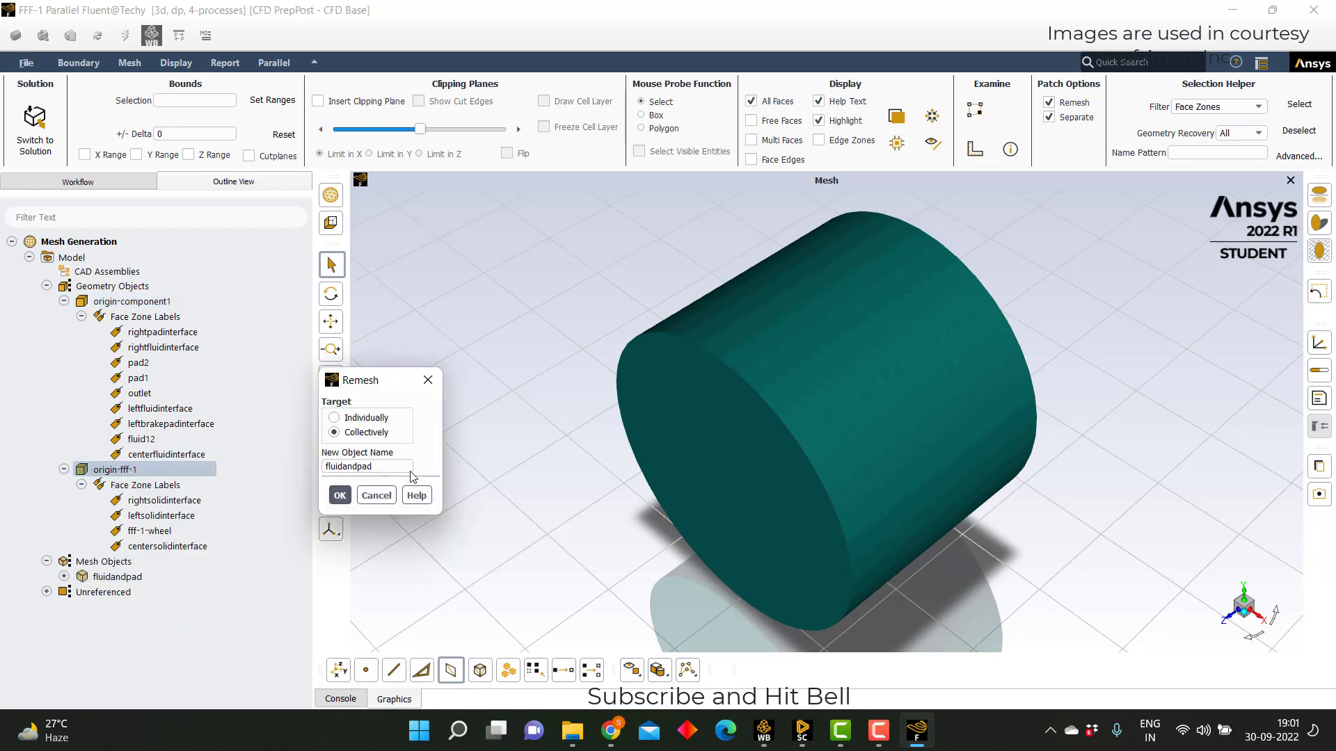
pyautogui.click(340, 470)
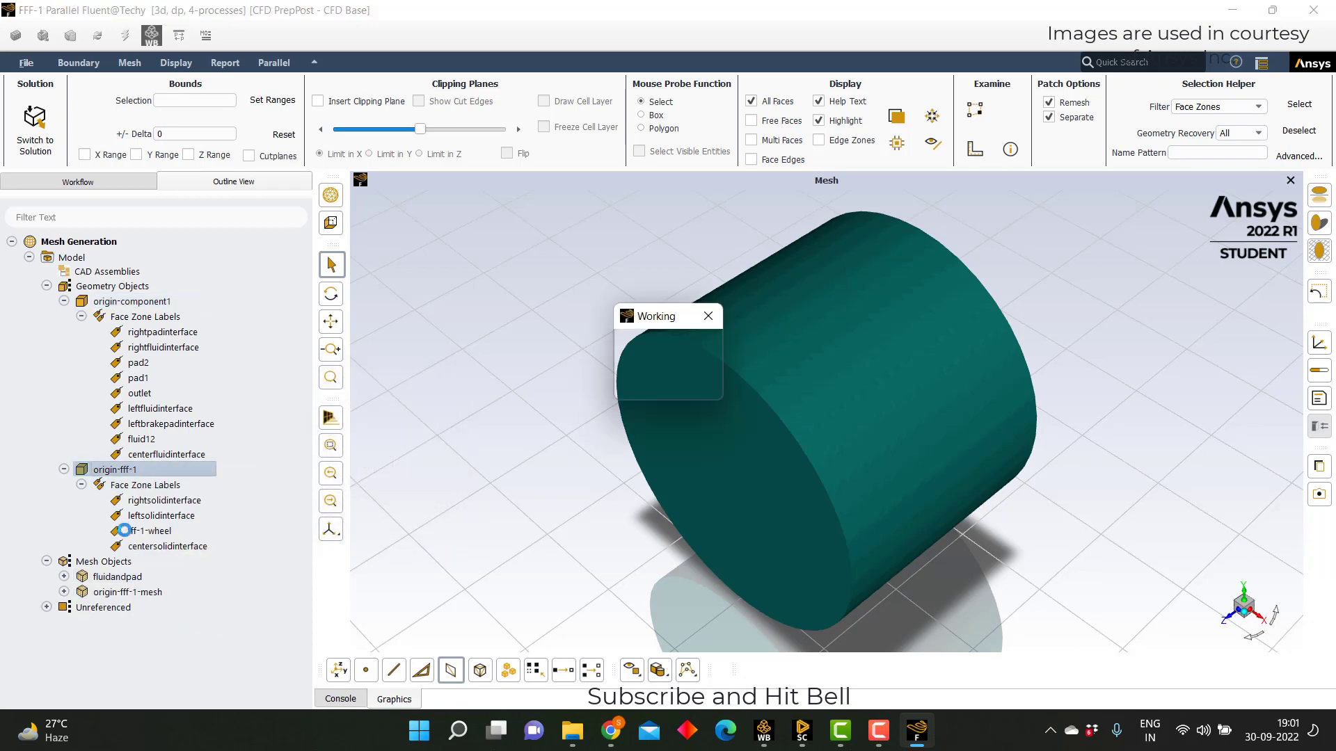
# - List fluidandpad's face zone labels and select the rightpadinterface zone
pyautogui.click(64, 576)
pyautogui.click(82, 592)
pyautogui.click(135, 607)
pyautogui.rightClick(135, 607)
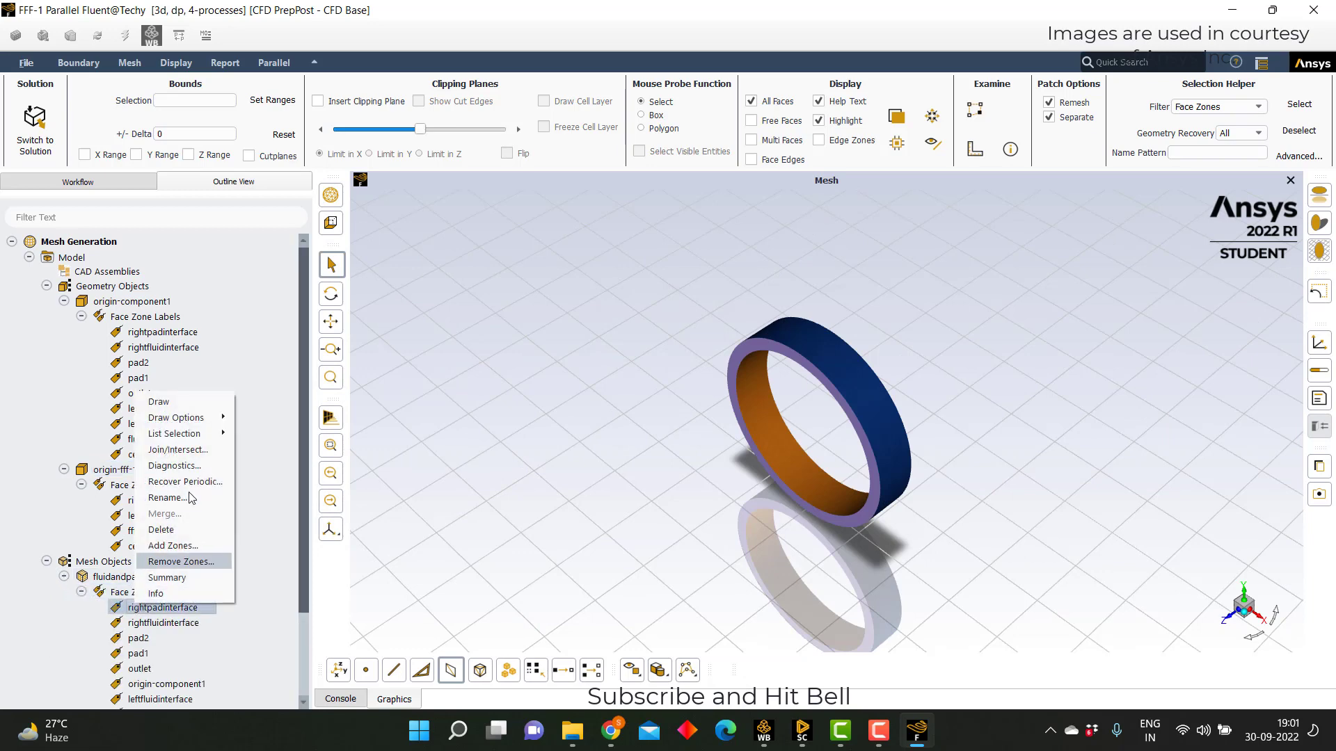
# - Draw rightpadinterface alone and change its boundary type to interface
pyautogui.click(170, 401)
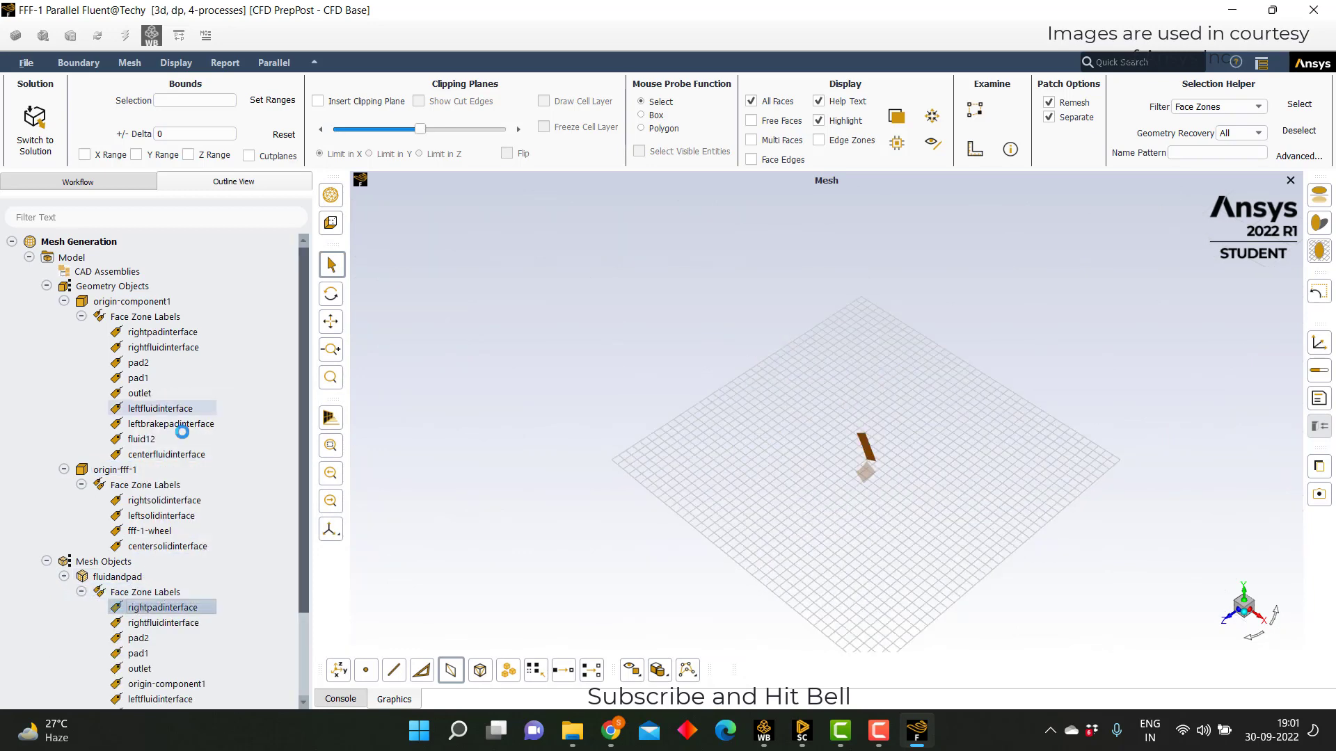
pyautogui.click(870, 453)
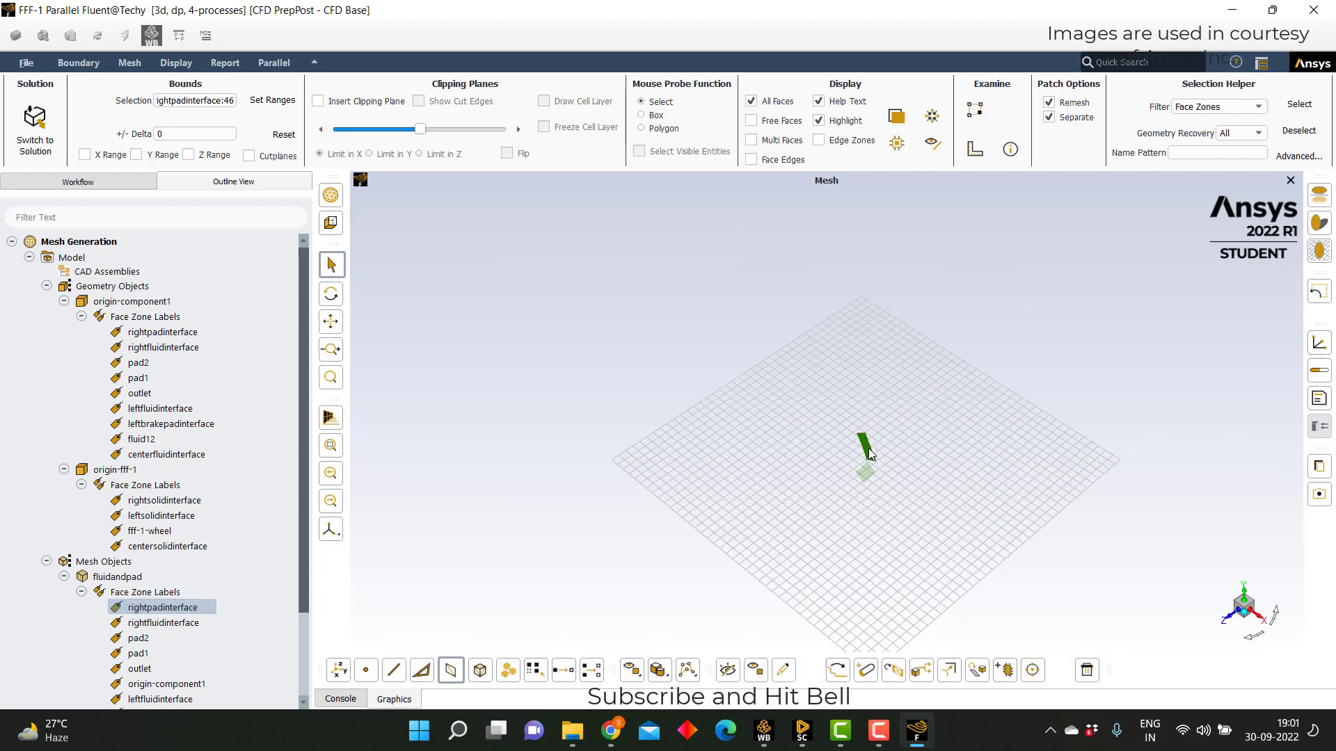
pyautogui.click(795, 661)
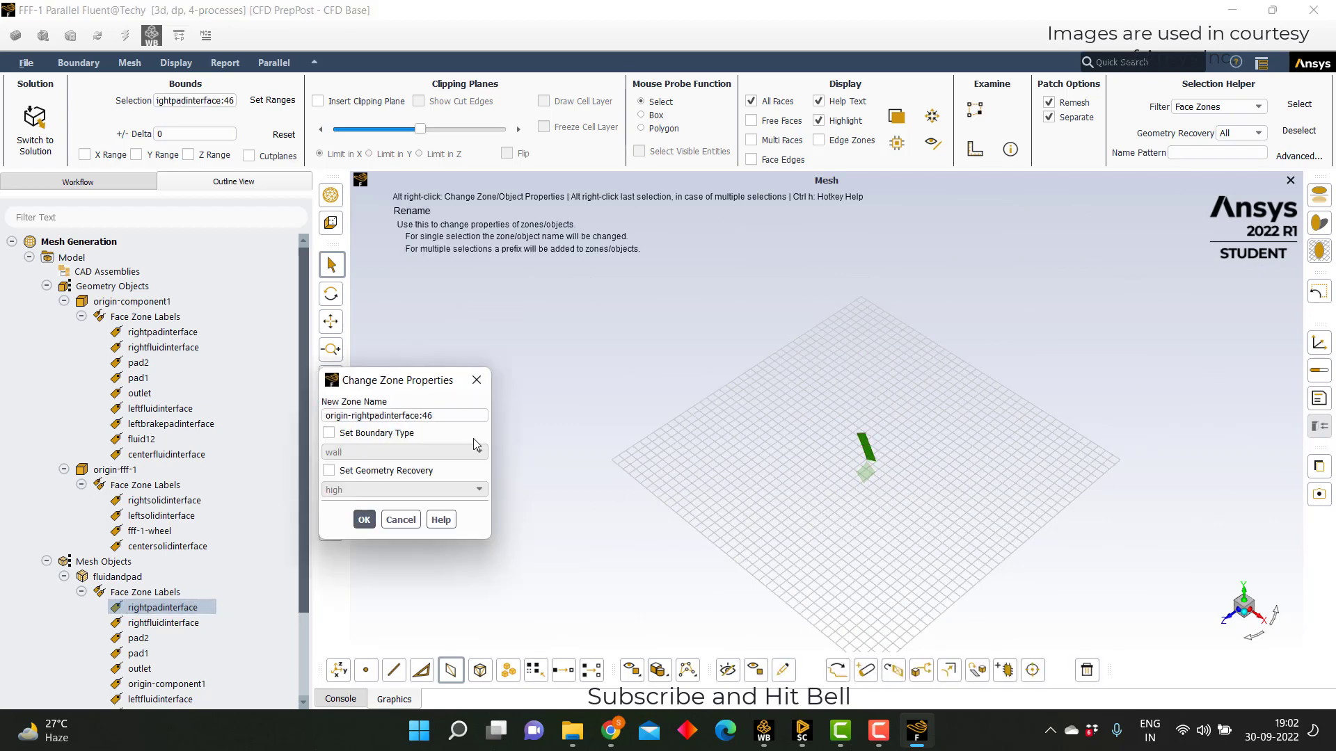
pyautogui.click(407, 435)
pyautogui.click(422, 453)
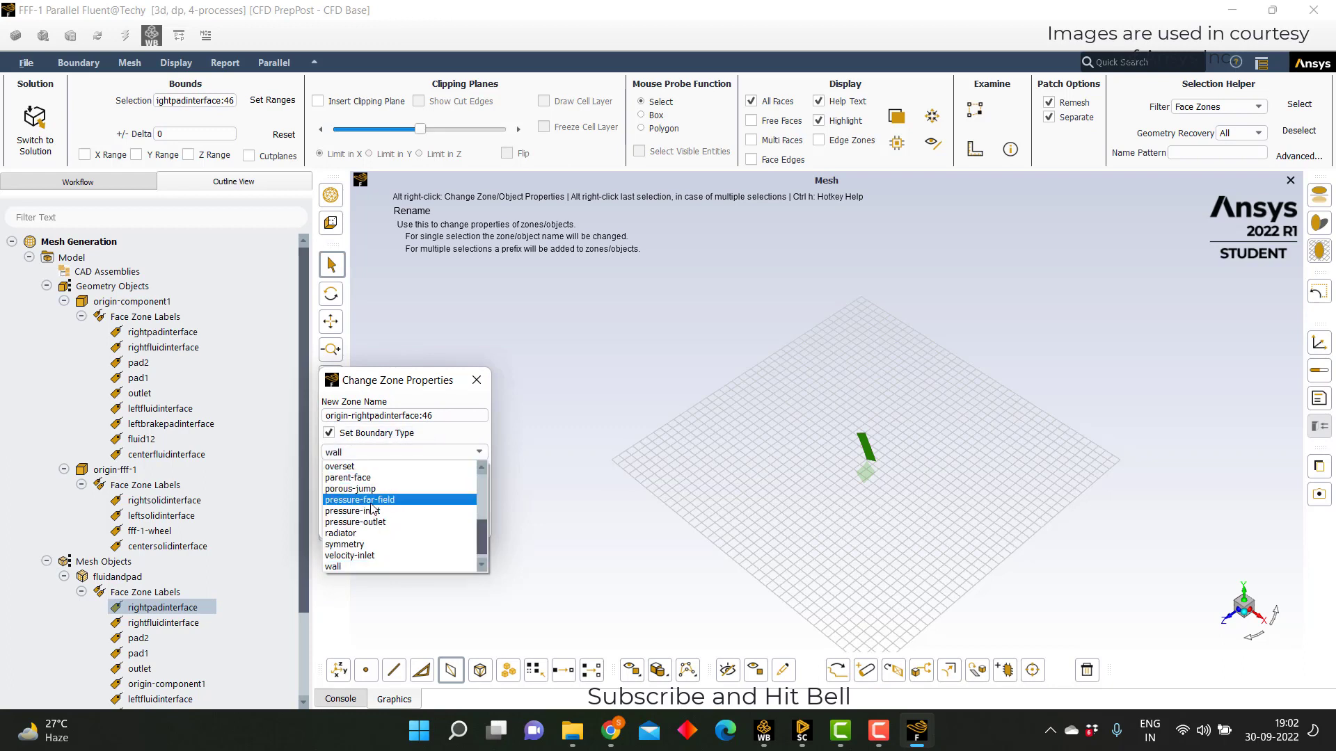
pyautogui.scroll(2, 374, 511)
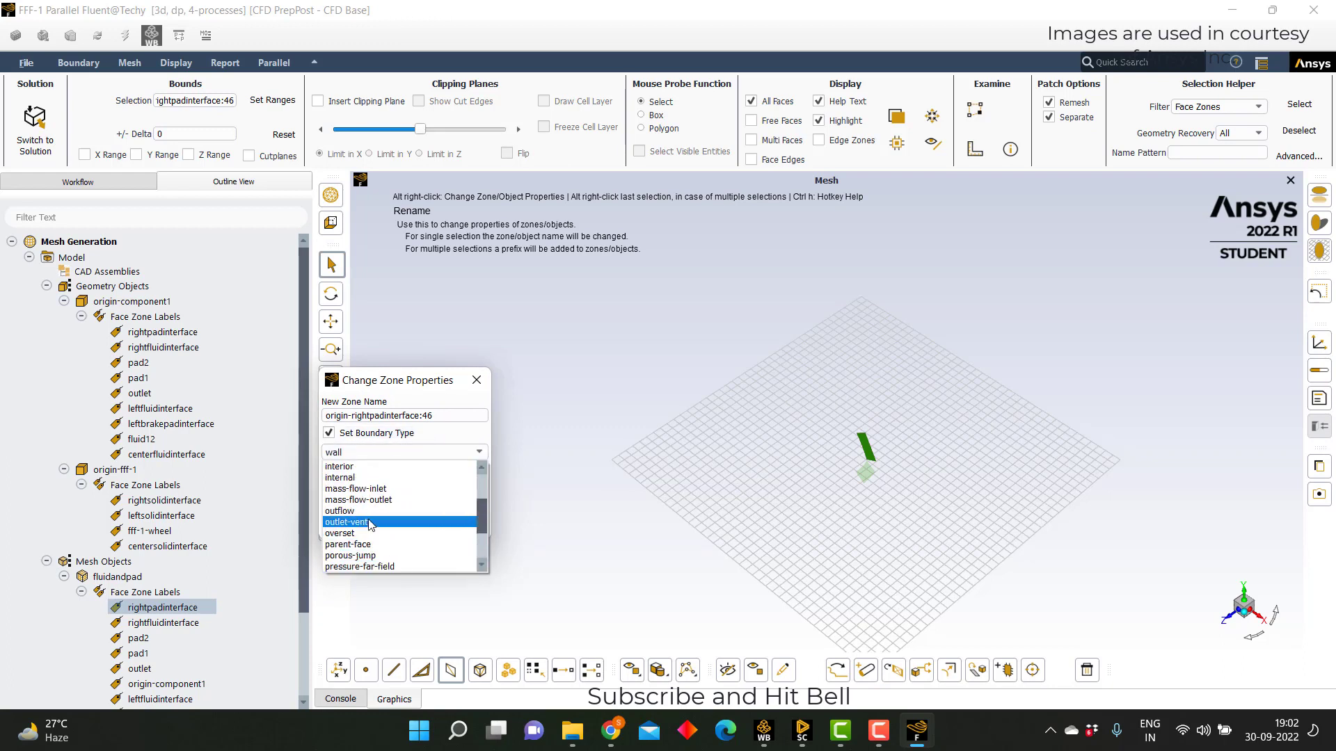
pyautogui.scroll(1, 362, 500)
pyautogui.click(355, 488)
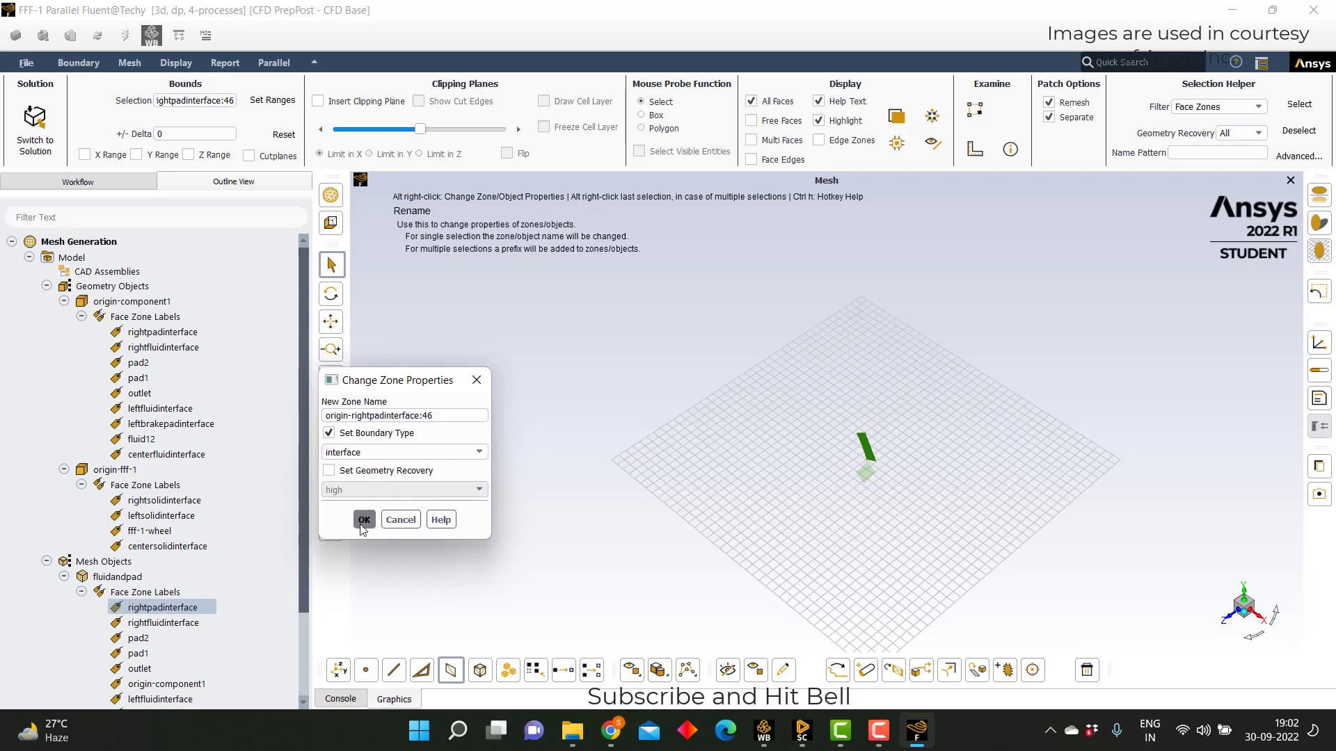
pyautogui.click(363, 520)
# - Draw the rightfluidinterface ring and apply the interface boundary type
pyautogui.click(163, 622)
pyautogui.rightClick(182, 621)
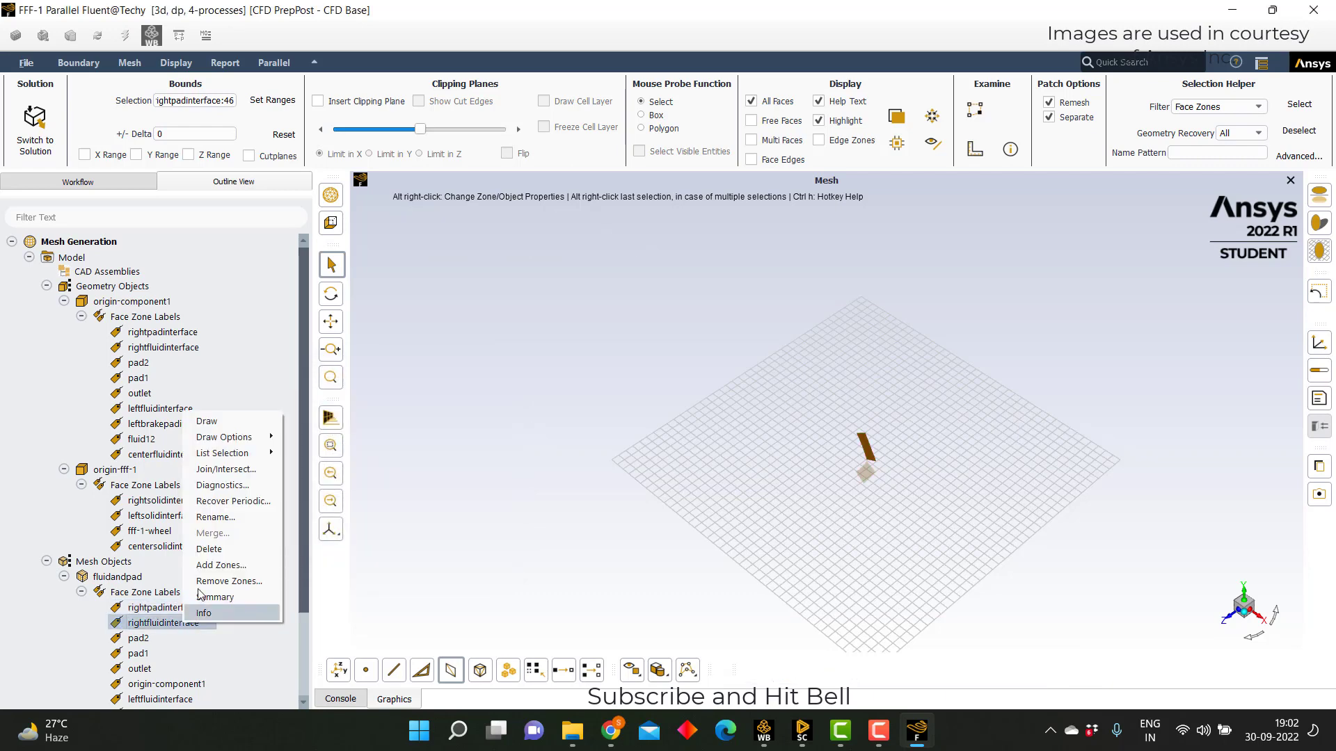
pyautogui.click(218, 421)
pyautogui.click(874, 489)
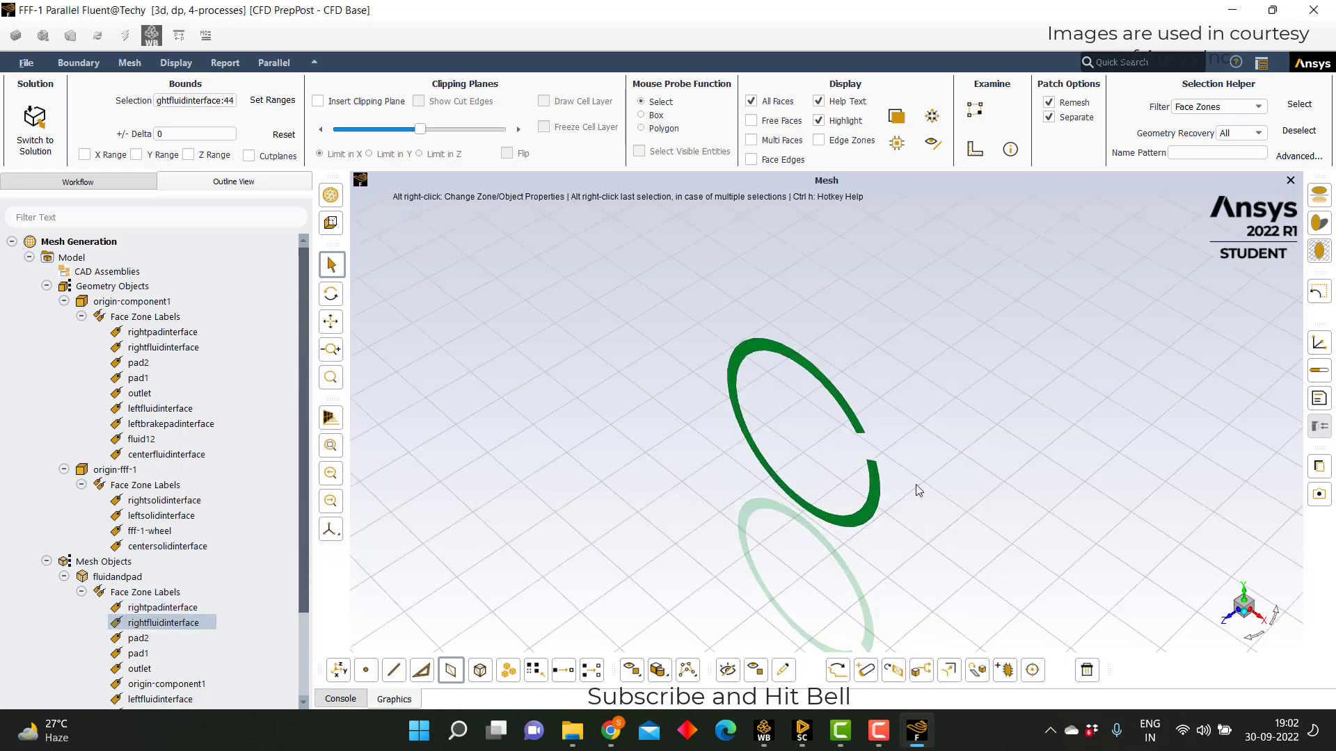
pyautogui.click(783, 670)
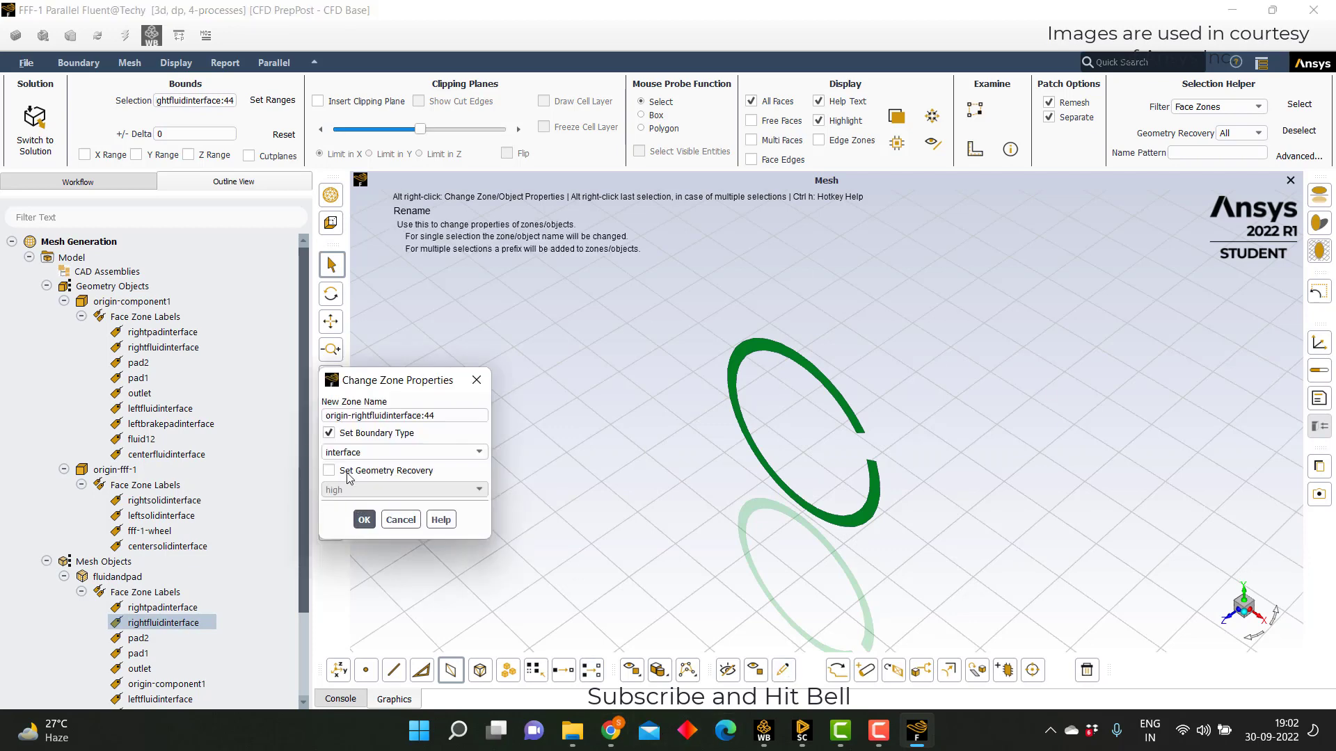
pyautogui.click(364, 520)
pyautogui.scroll(-1, 111, 611)
pyautogui.scroll(-1, 111, 611)
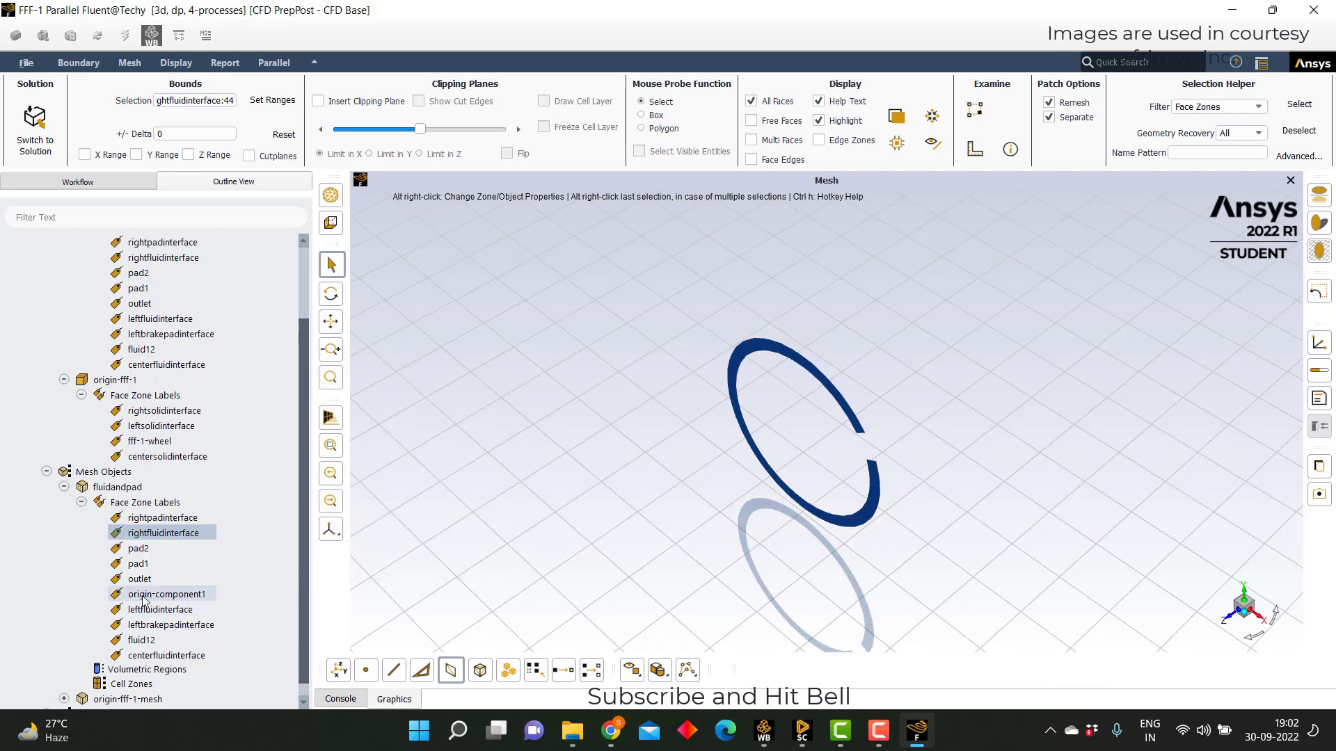
# - Draw the leftfluidinterface ring and apply the interface boundary type
pyautogui.click(151, 609)
pyautogui.rightClick(151, 609)
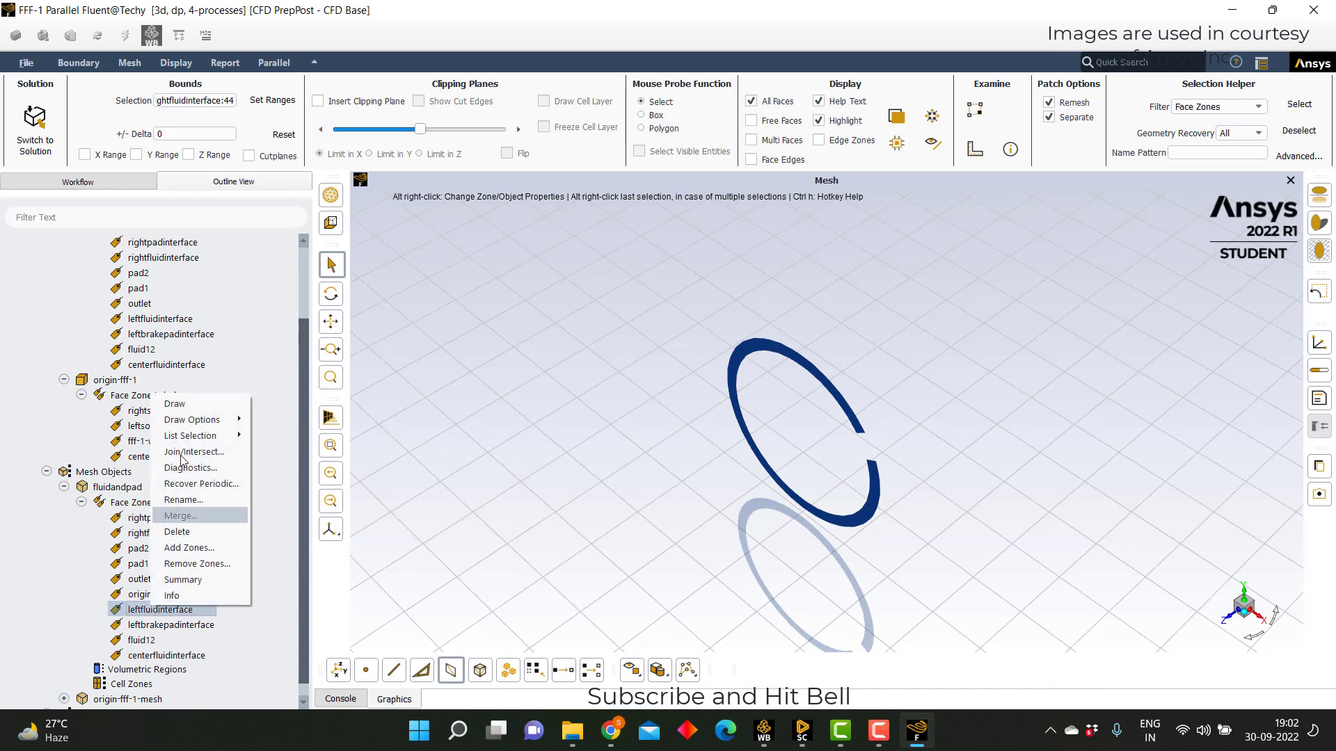
pyautogui.click(178, 402)
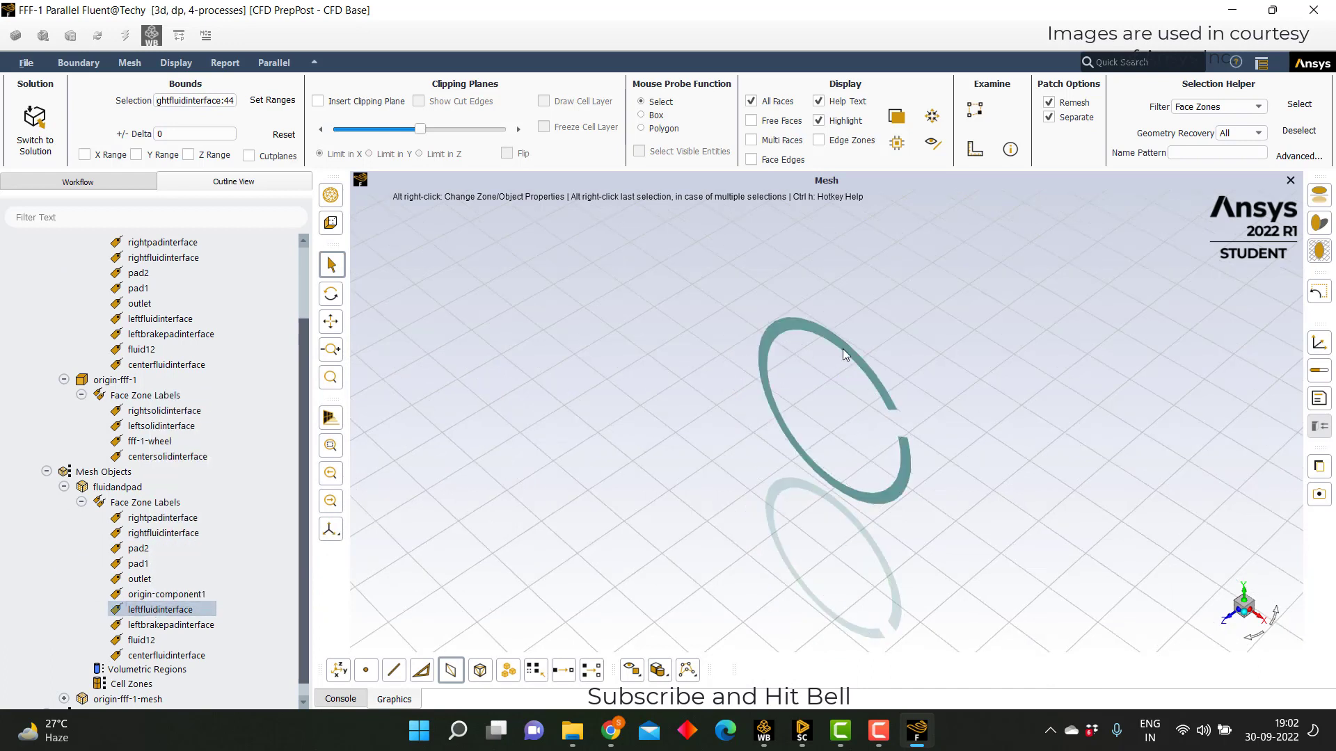
pyautogui.click(842, 349)
pyautogui.click(782, 670)
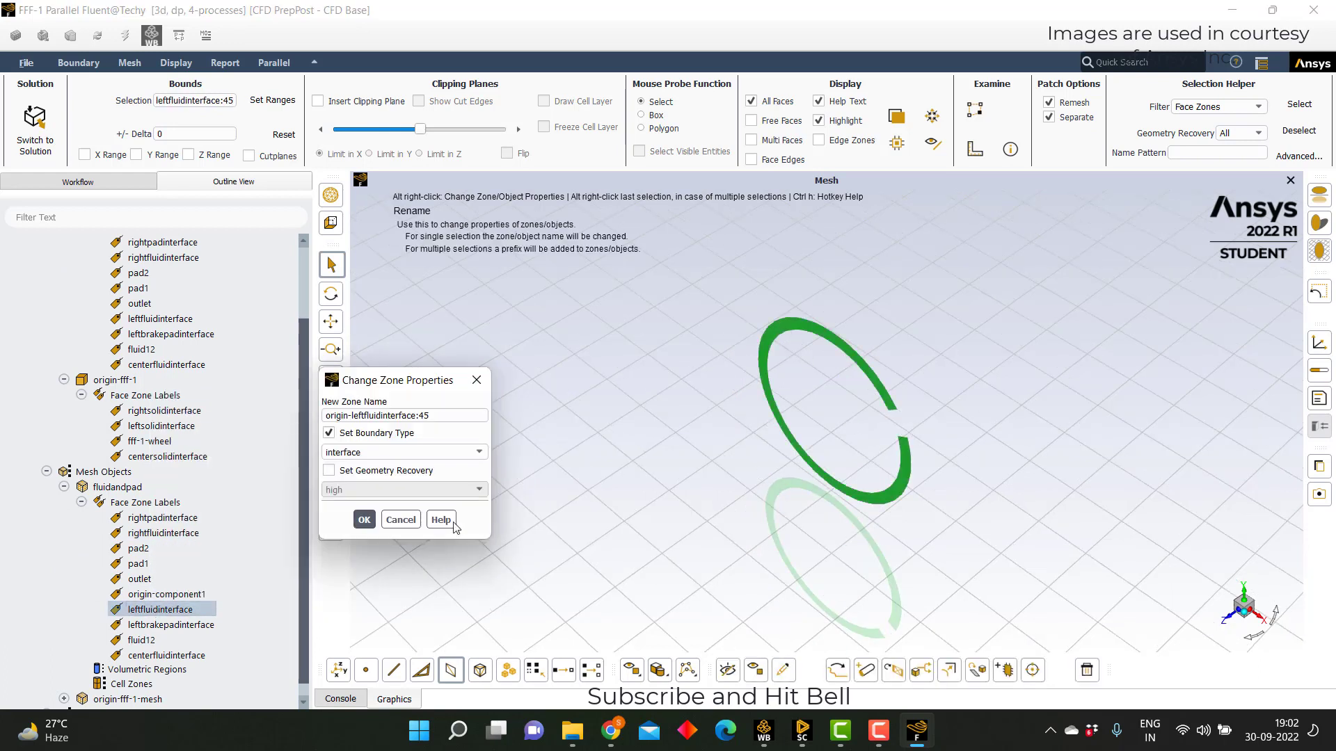
pyautogui.click(364, 519)
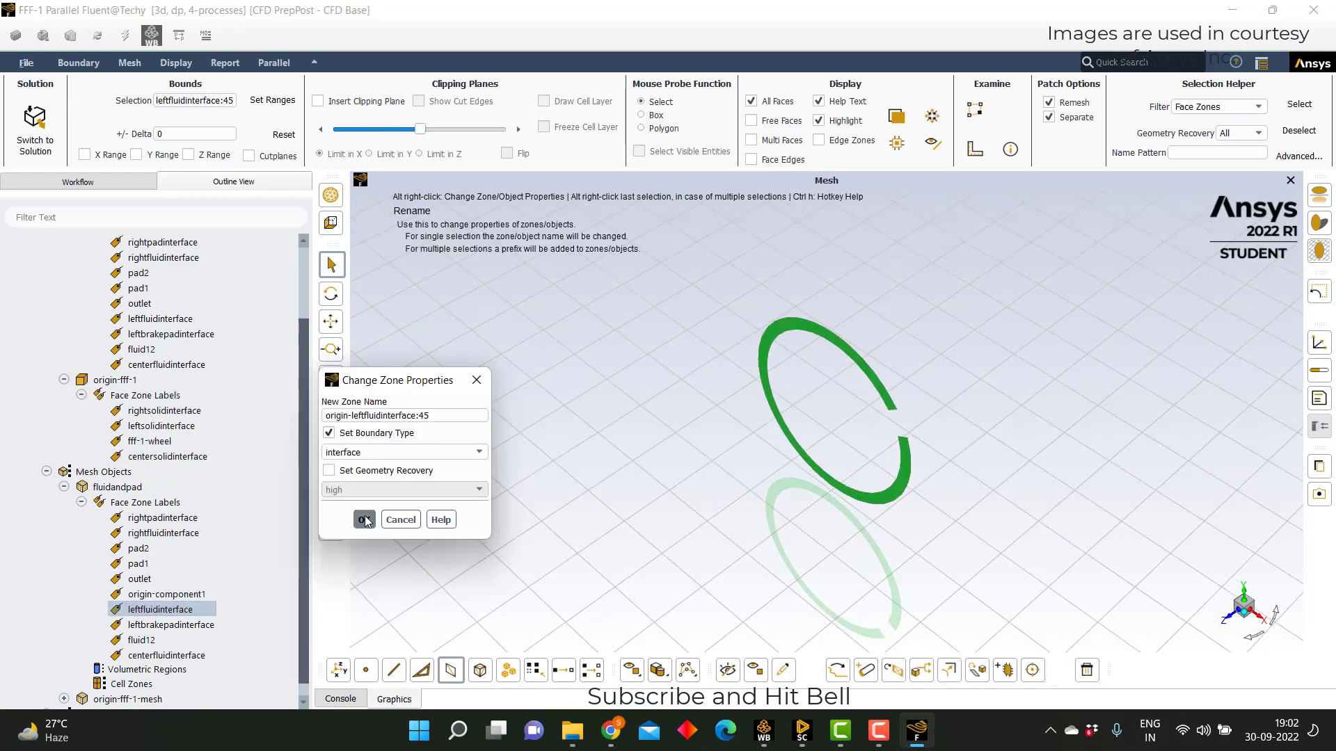
# - Draw leftbrakepadinterface and confirm its interface boundary type
pyautogui.rightClick(143, 625)
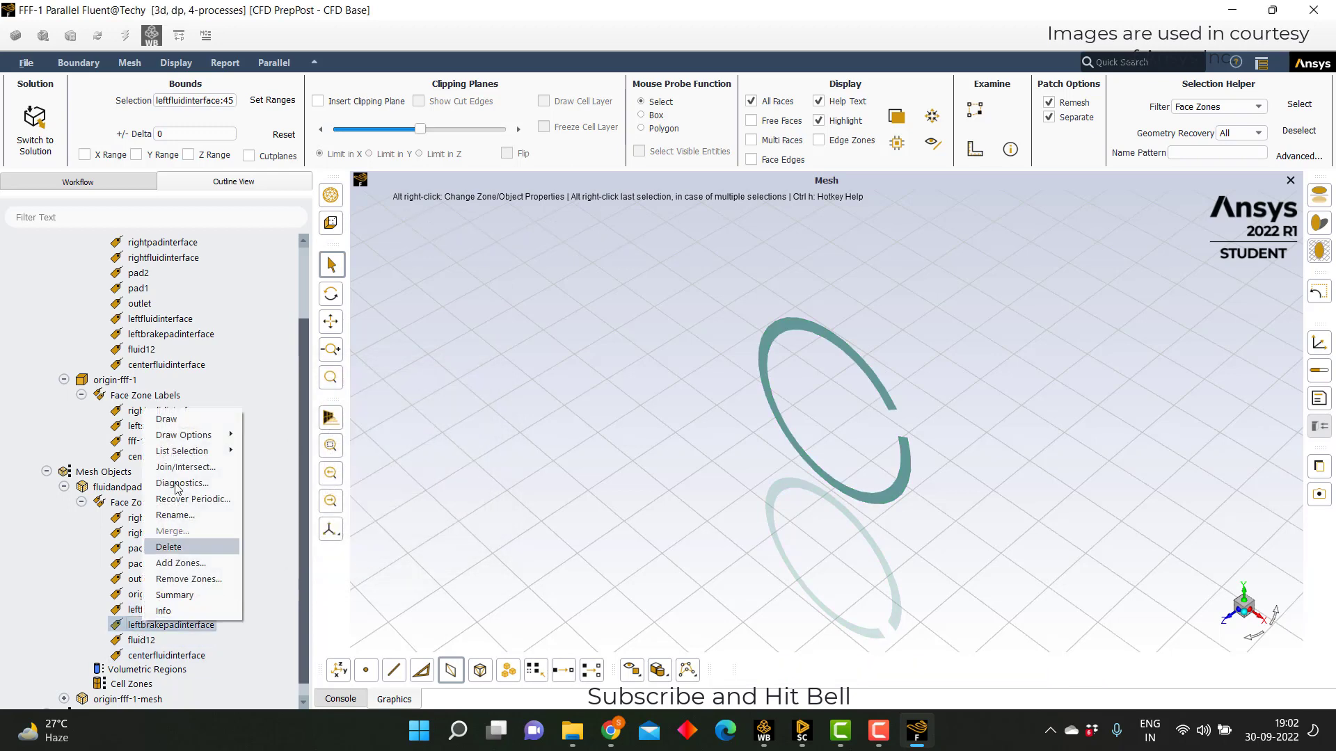
pyautogui.click(183, 420)
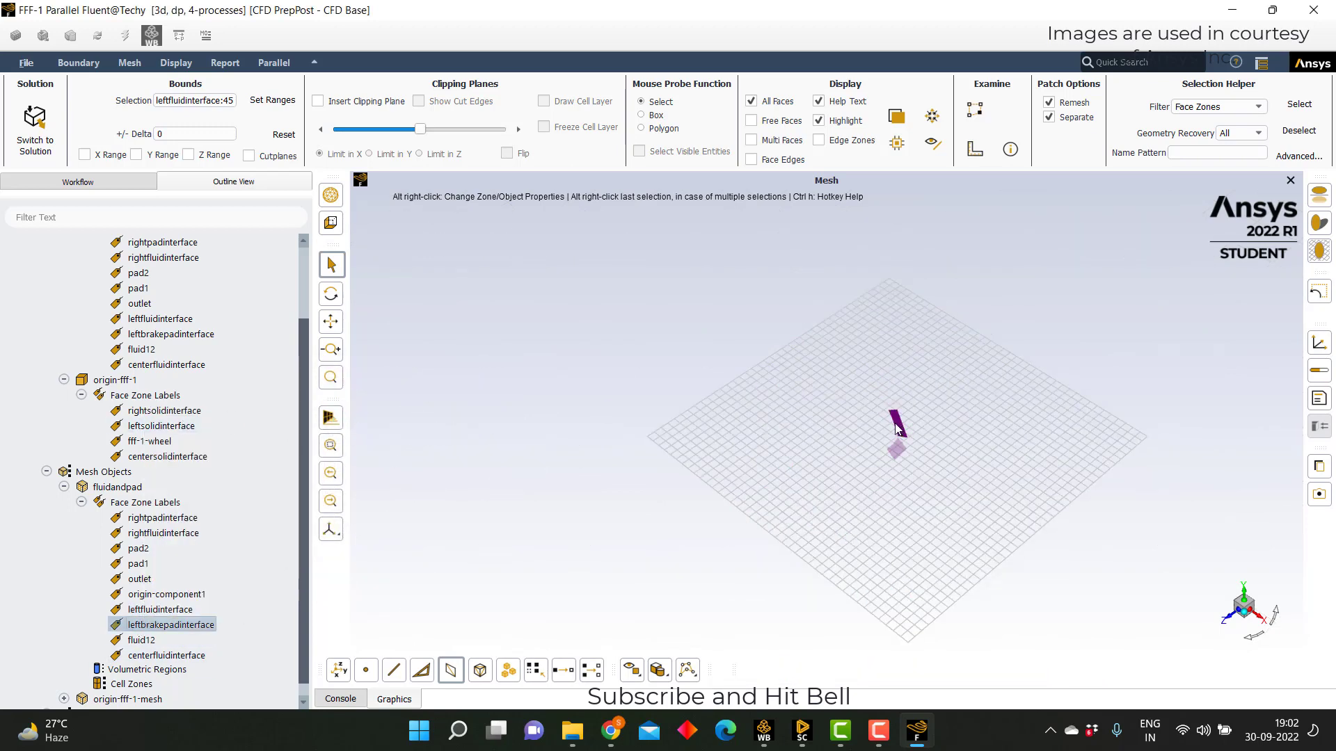
pyautogui.click(896, 426)
pyautogui.click(783, 669)
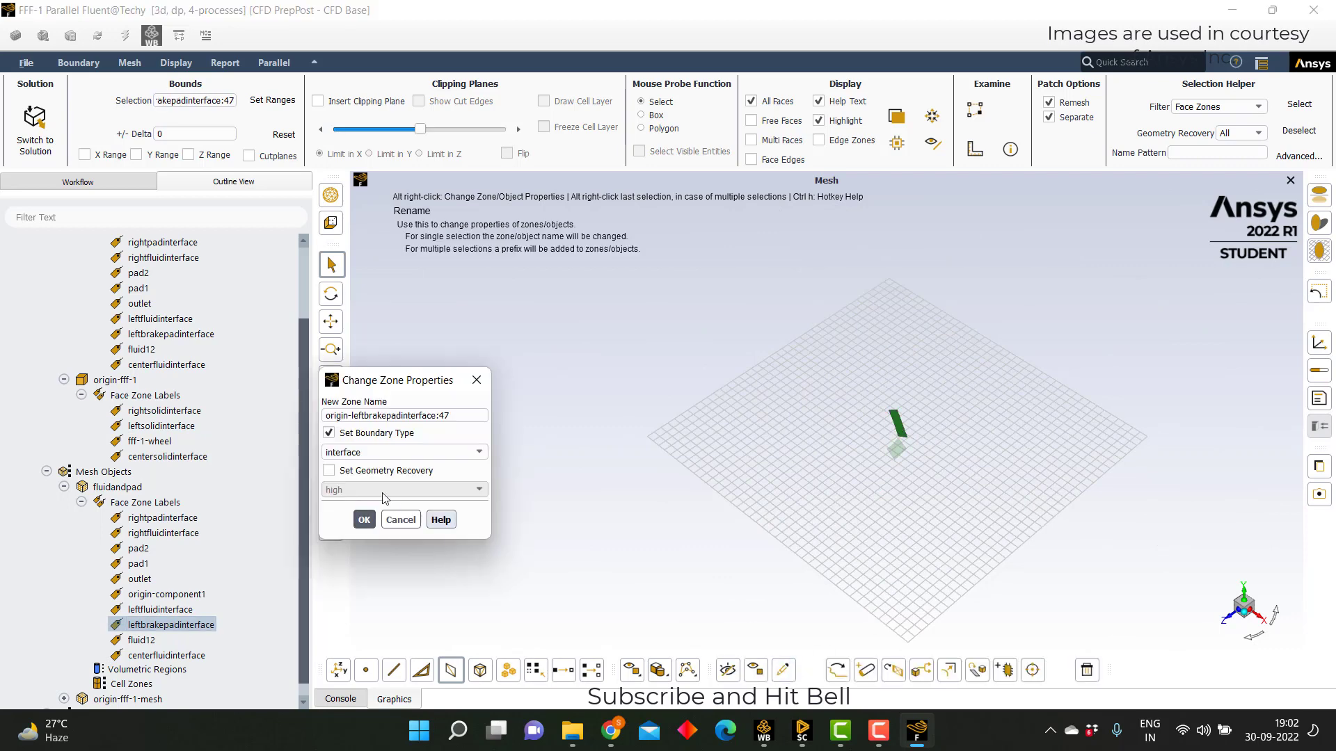
pyautogui.click(363, 520)
# - Draw the centerfluidinterface ring, confirm its interface type, and collapse the face zone labels
pyautogui.rightClick(202, 655)
pyautogui.click(237, 452)
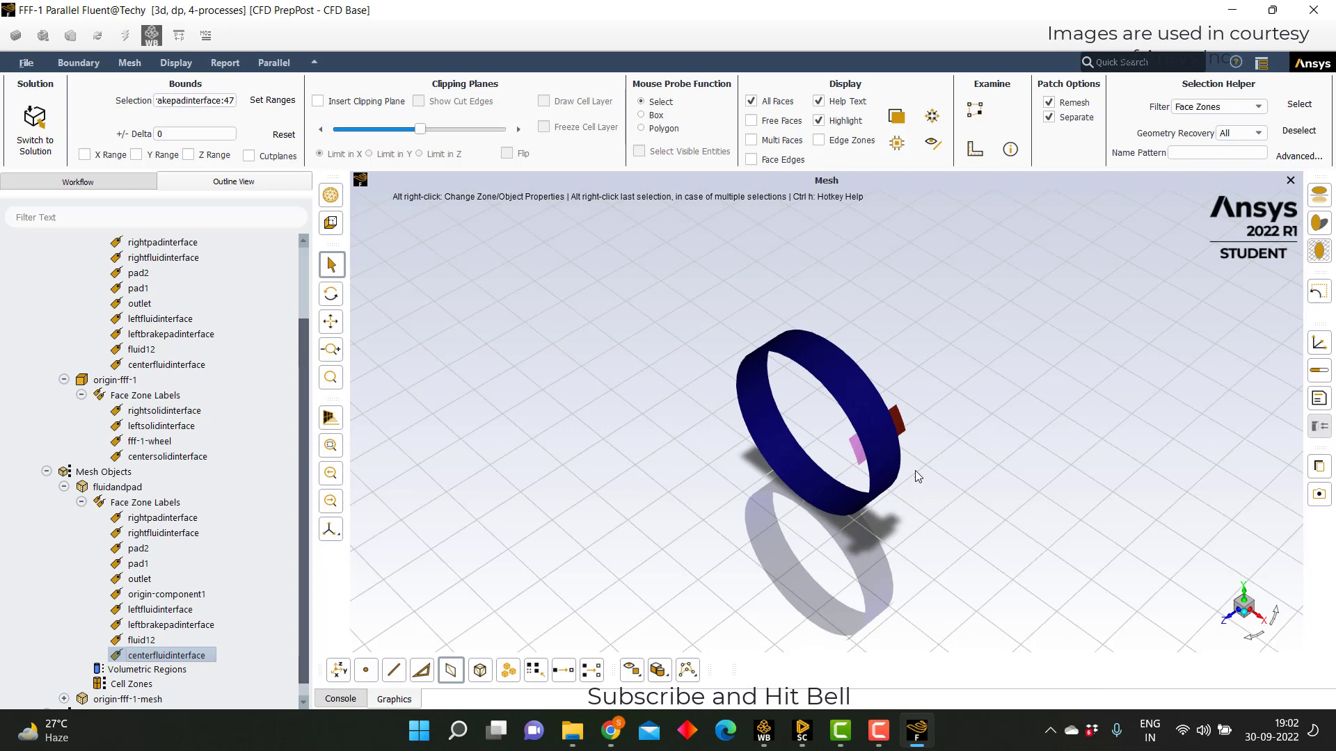
pyautogui.click(875, 420)
pyautogui.click(783, 669)
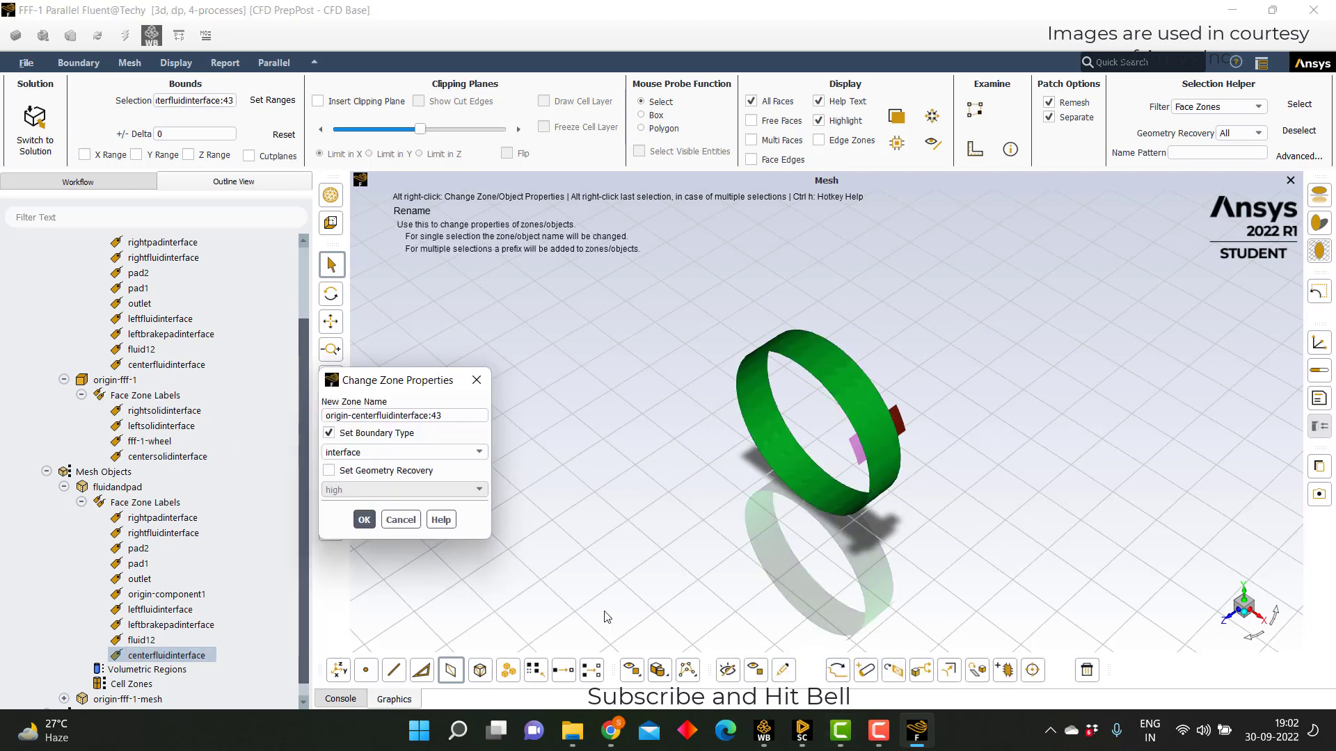
pyautogui.click(364, 521)
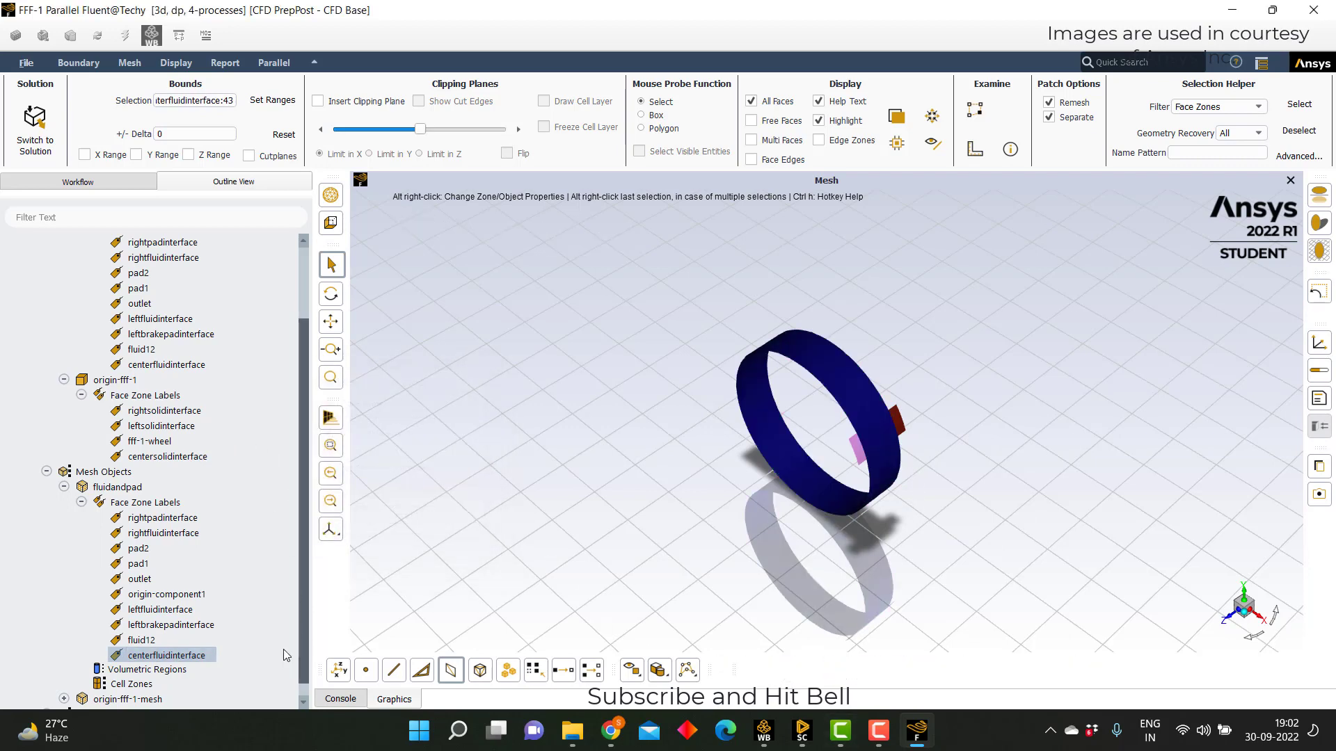
pyautogui.click(82, 504)
# - List origin-fff-1-mesh's face zones and give rightsolidinterface the interface boundary type
pyautogui.click(64, 636)
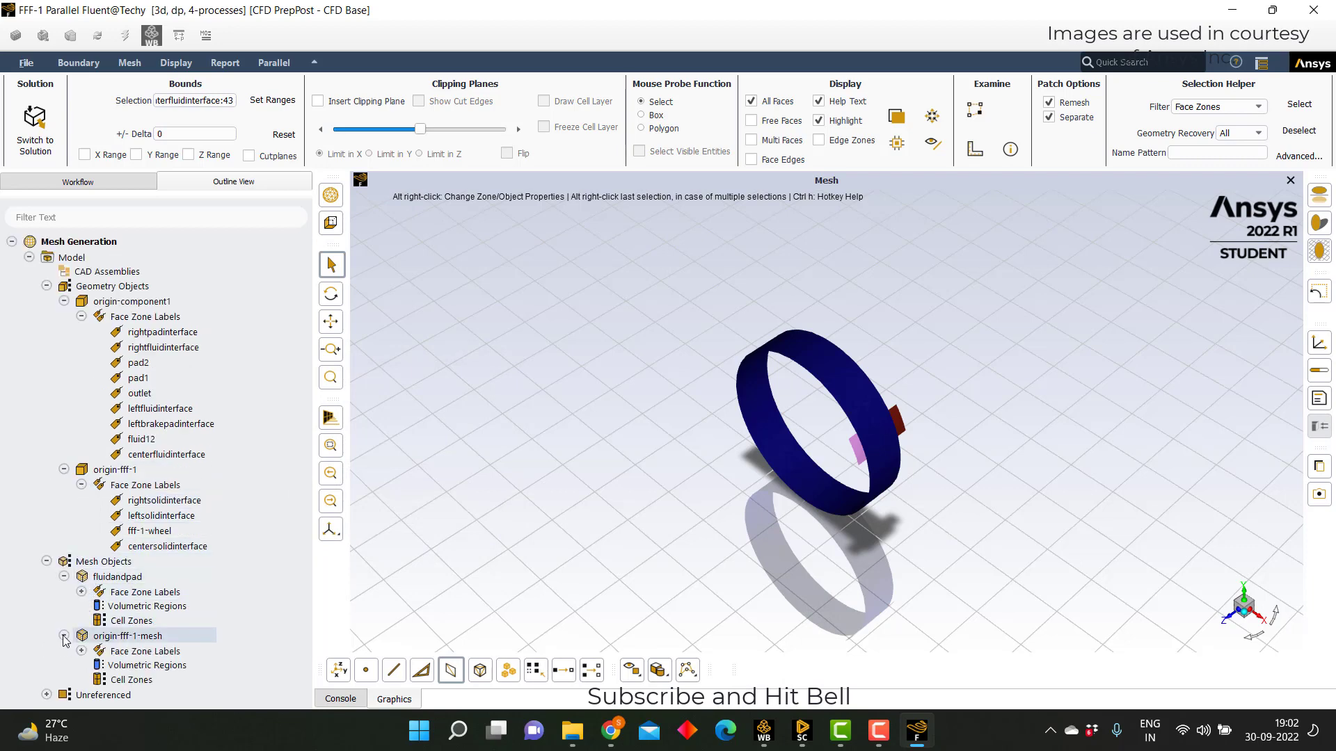
pyautogui.click(47, 286)
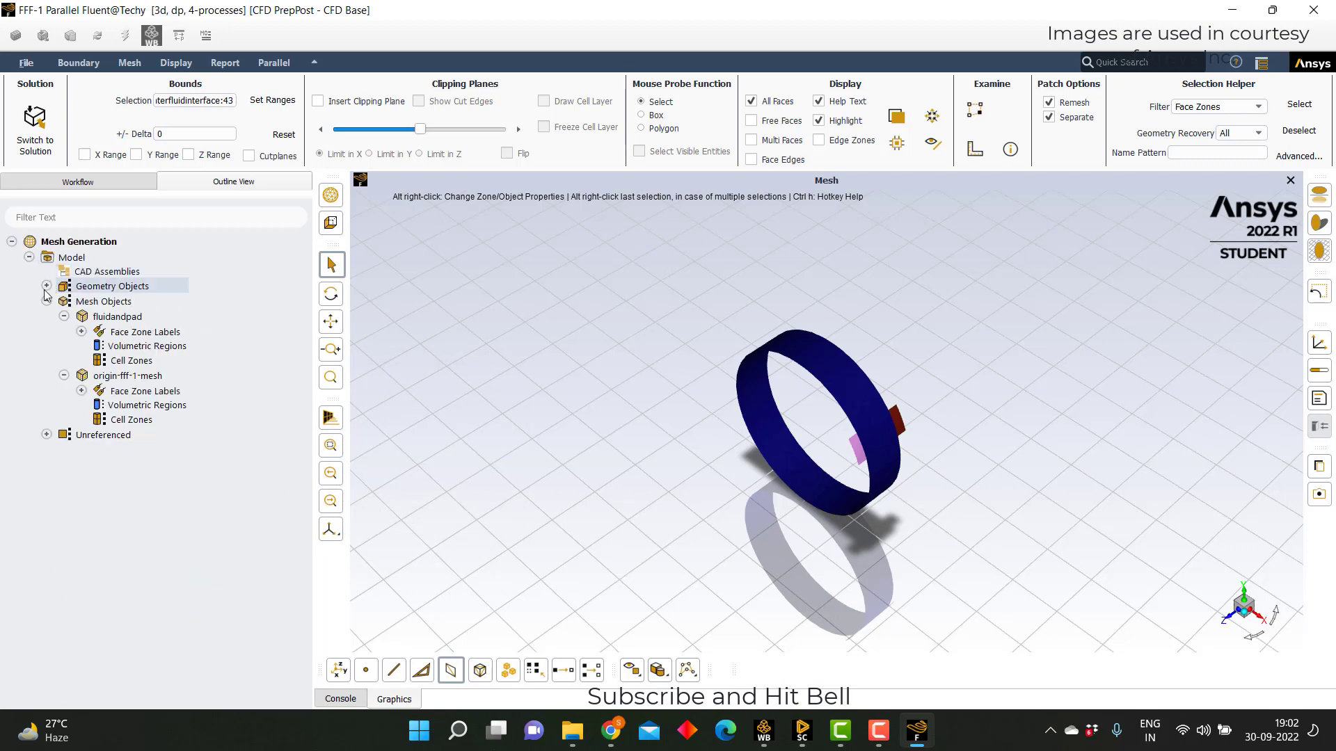
pyautogui.click(81, 391)
pyautogui.rightClick(167, 414)
pyautogui.click(209, 417)
pyautogui.rightClick(793, 357)
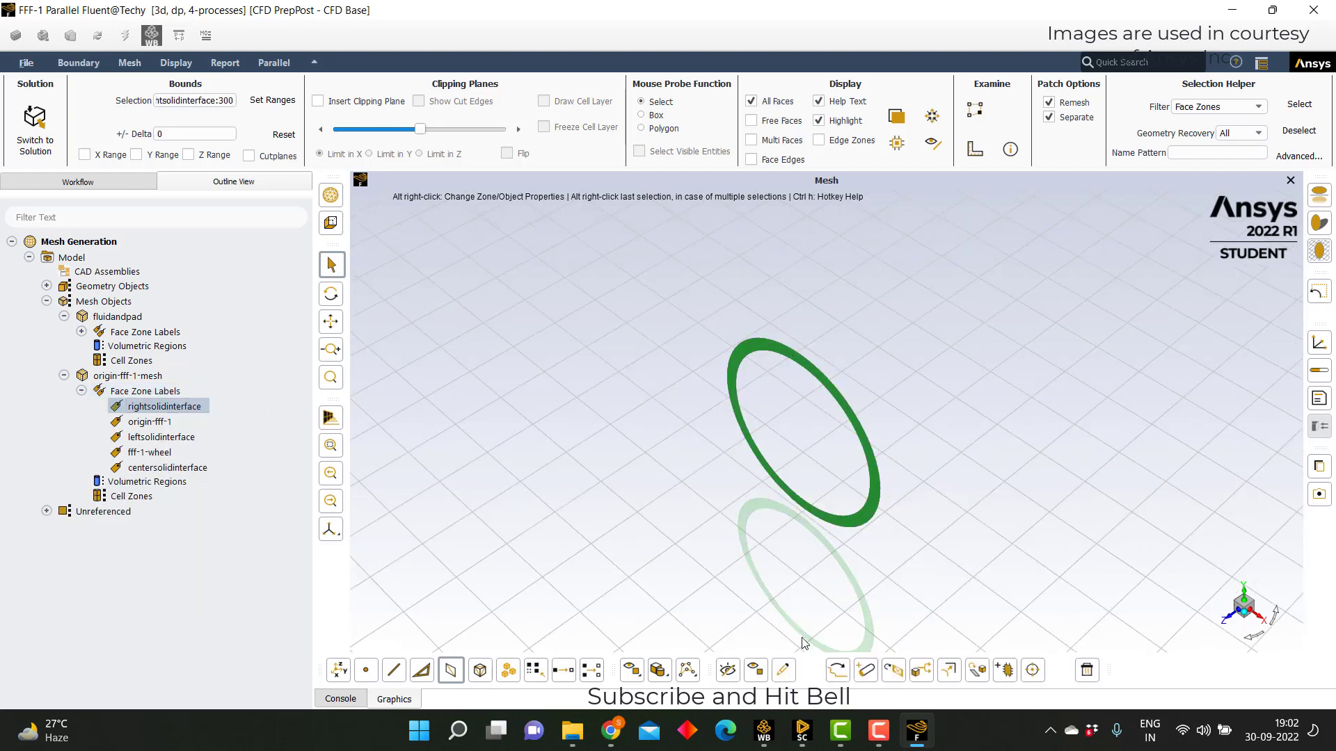
pyautogui.click(782, 670)
pyautogui.click(357, 517)
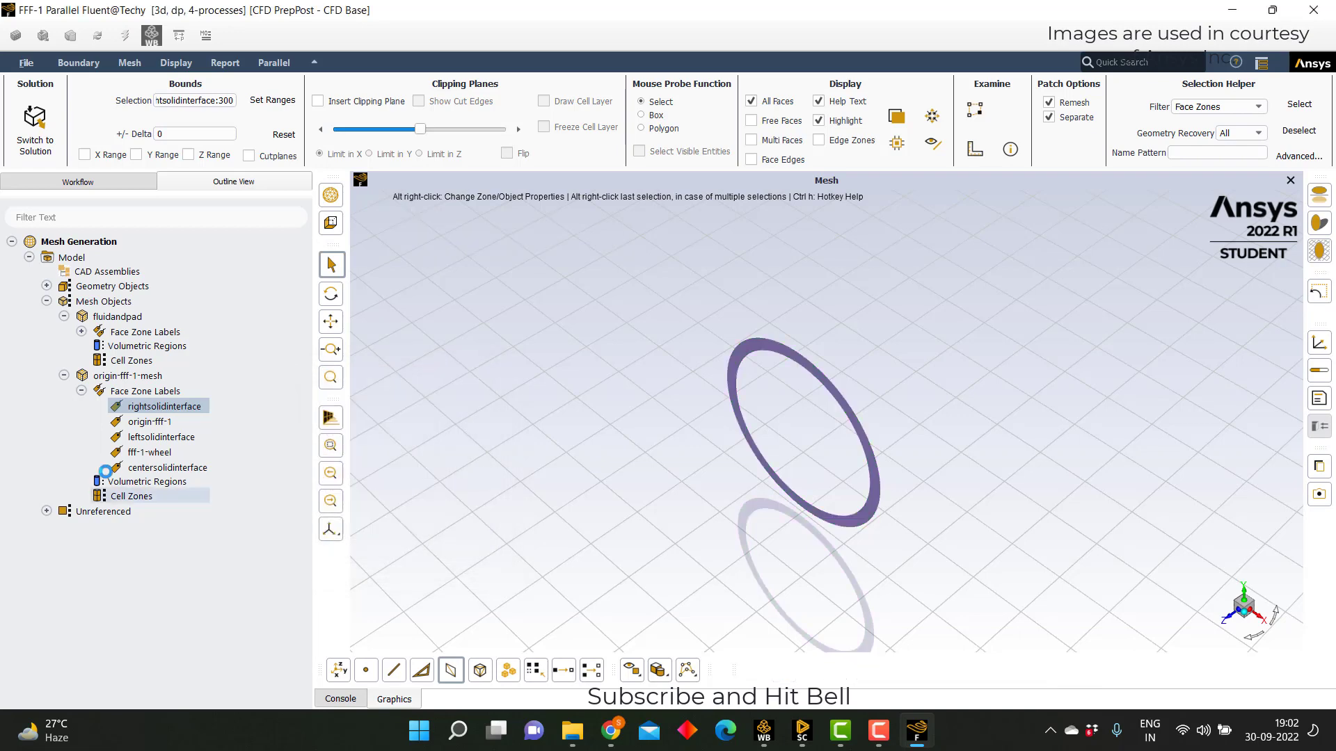
# - Draw the leftsolidinterface ring and set its boundary type to interface
pyautogui.click(161, 437)
pyautogui.rightClick(161, 438)
pyautogui.click(195, 449)
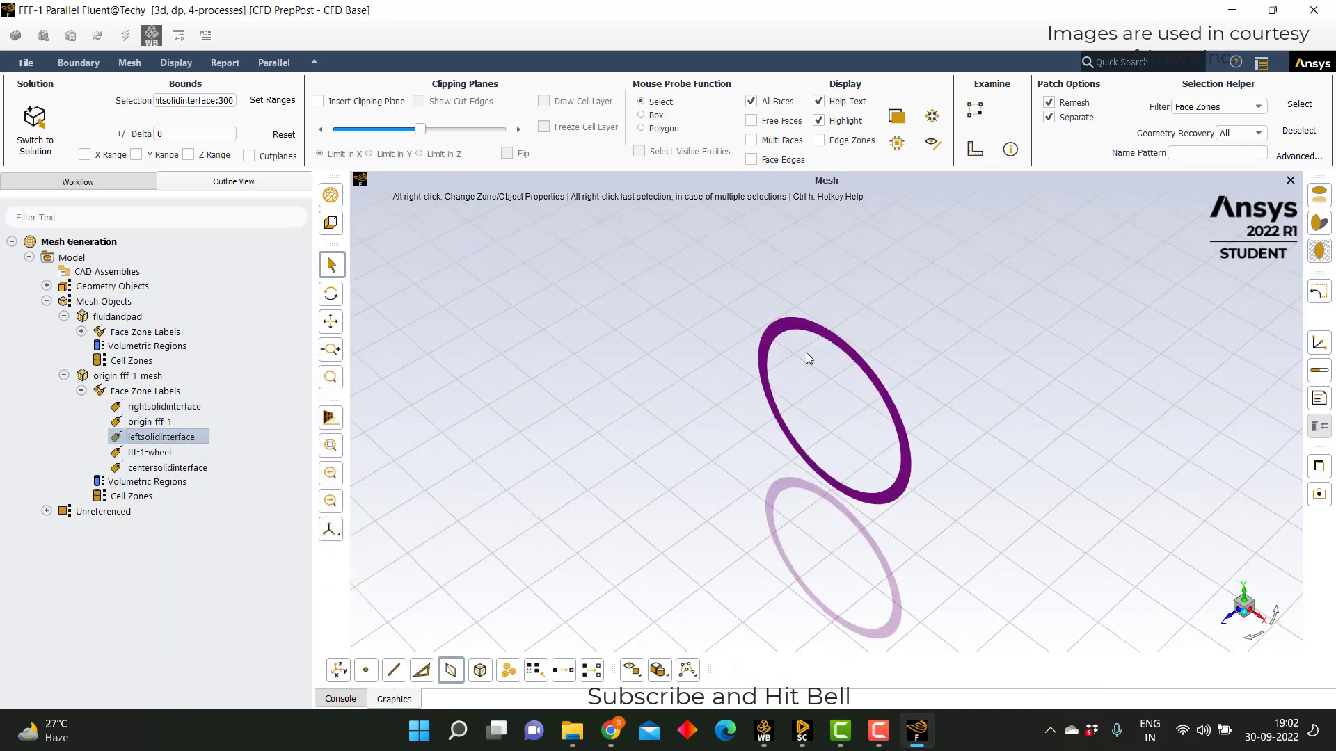
pyautogui.rightClick(811, 330)
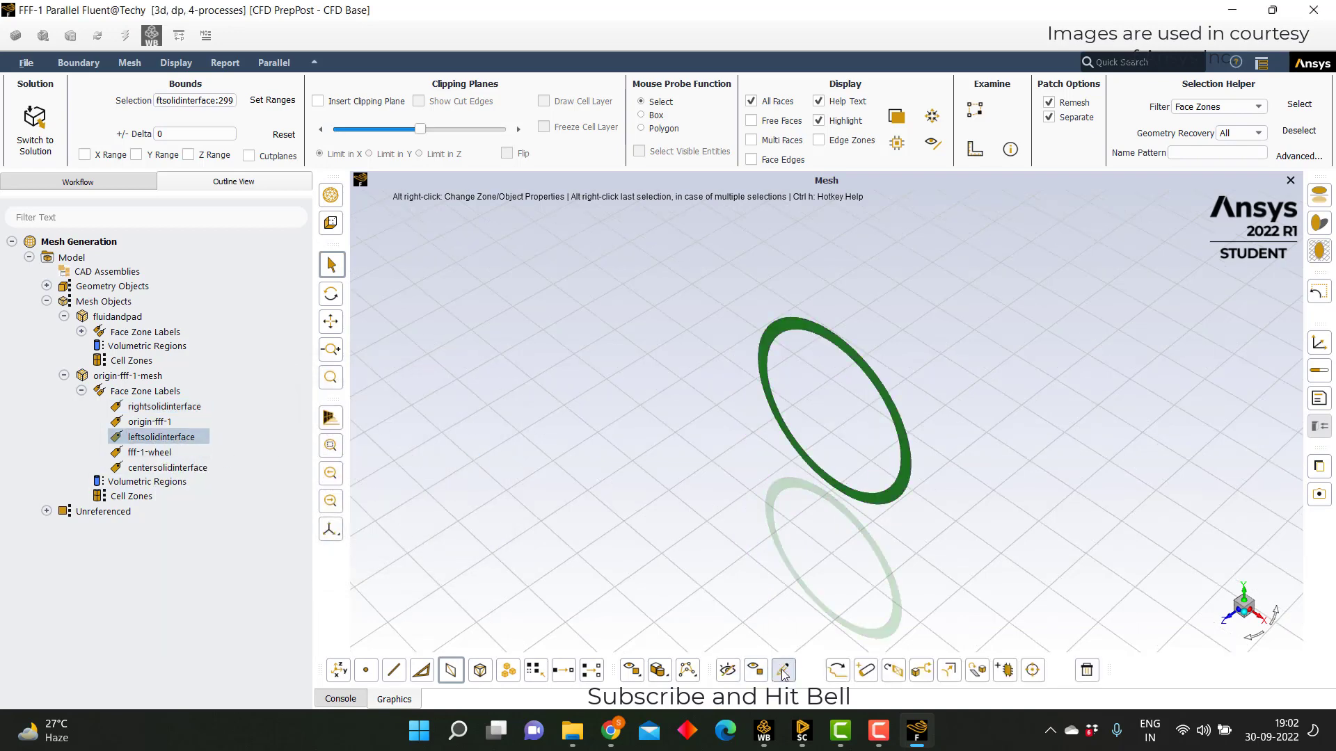
pyautogui.click(782, 670)
pyautogui.click(363, 520)
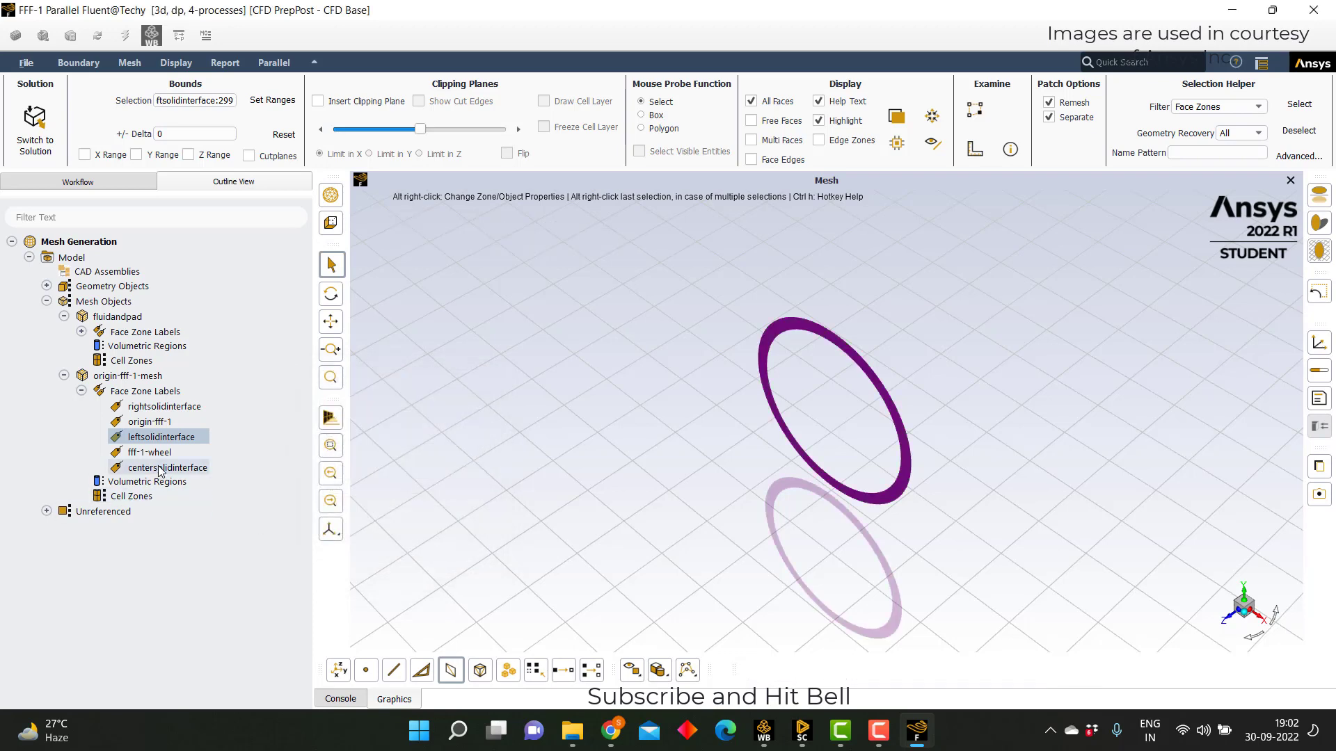
# - Draw the centersolidinterface ring and set its boundary type to interface
pyautogui.click(167, 467)
pyautogui.rightClick(167, 468)
pyautogui.click(192, 481)
pyautogui.rightClick(830, 361)
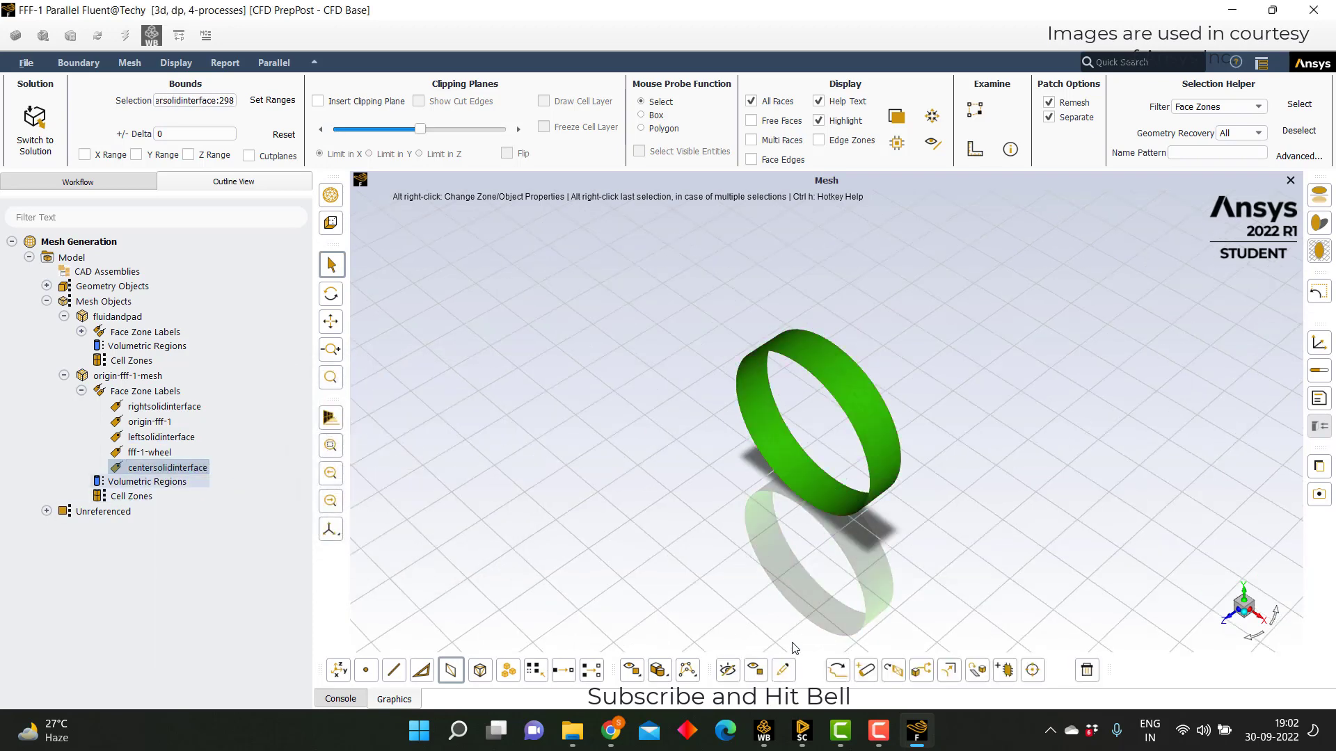
pyautogui.click(782, 669)
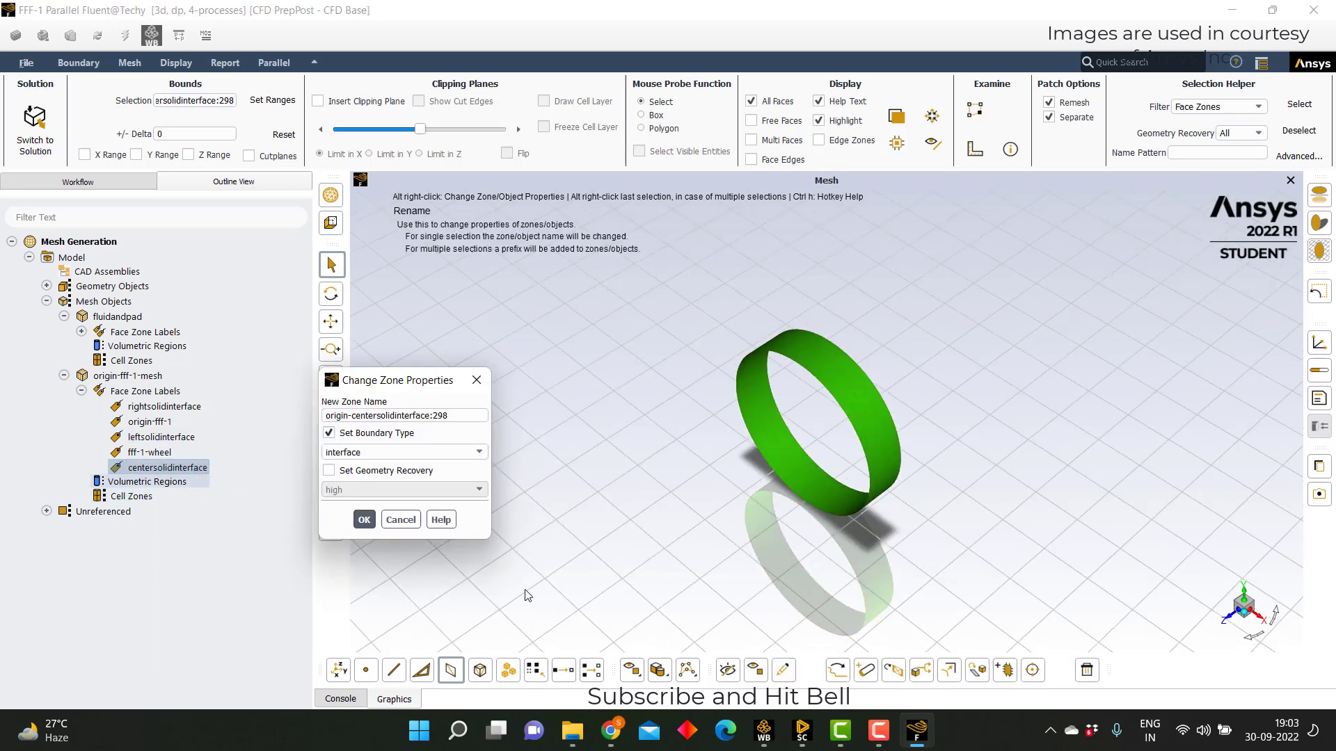
pyautogui.click(363, 519)
# - Compute fluidandpad's volumetric regions and draw the origin-component1 region
pyautogui.rightClick(147, 347)
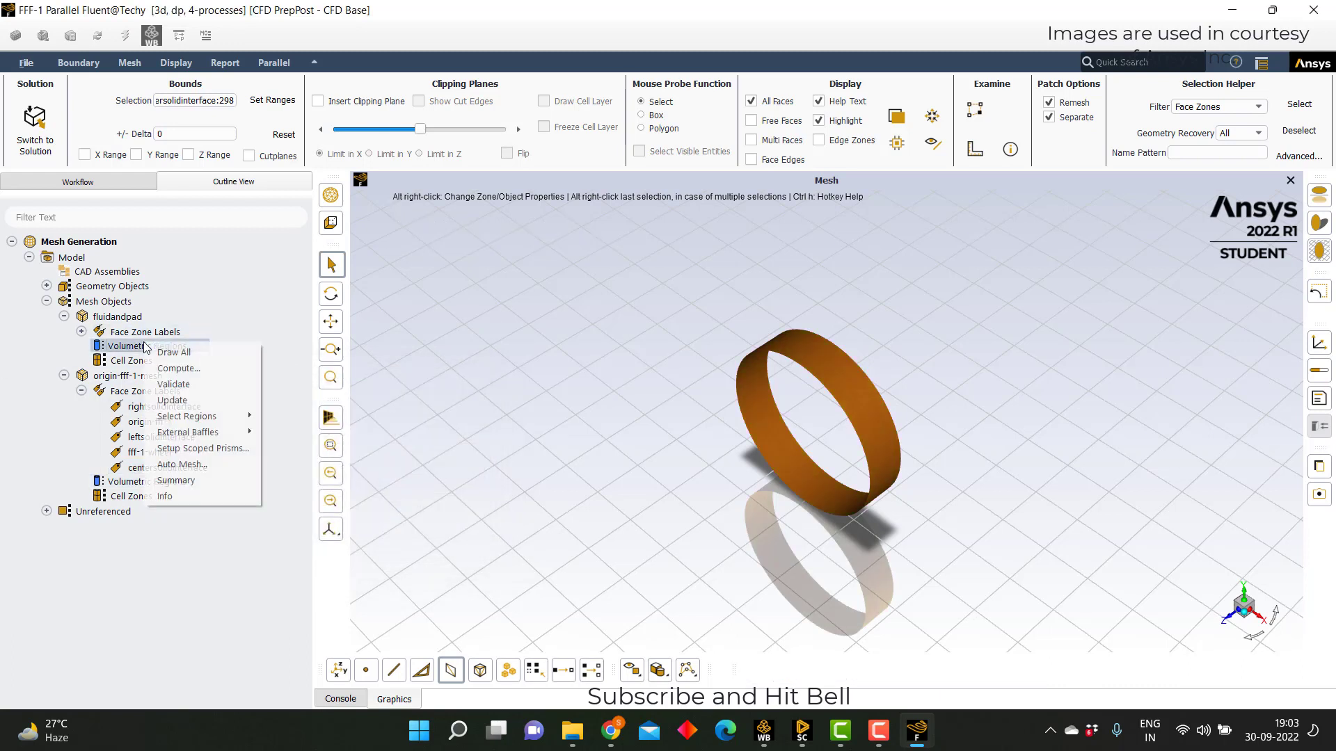
pyautogui.click(179, 370)
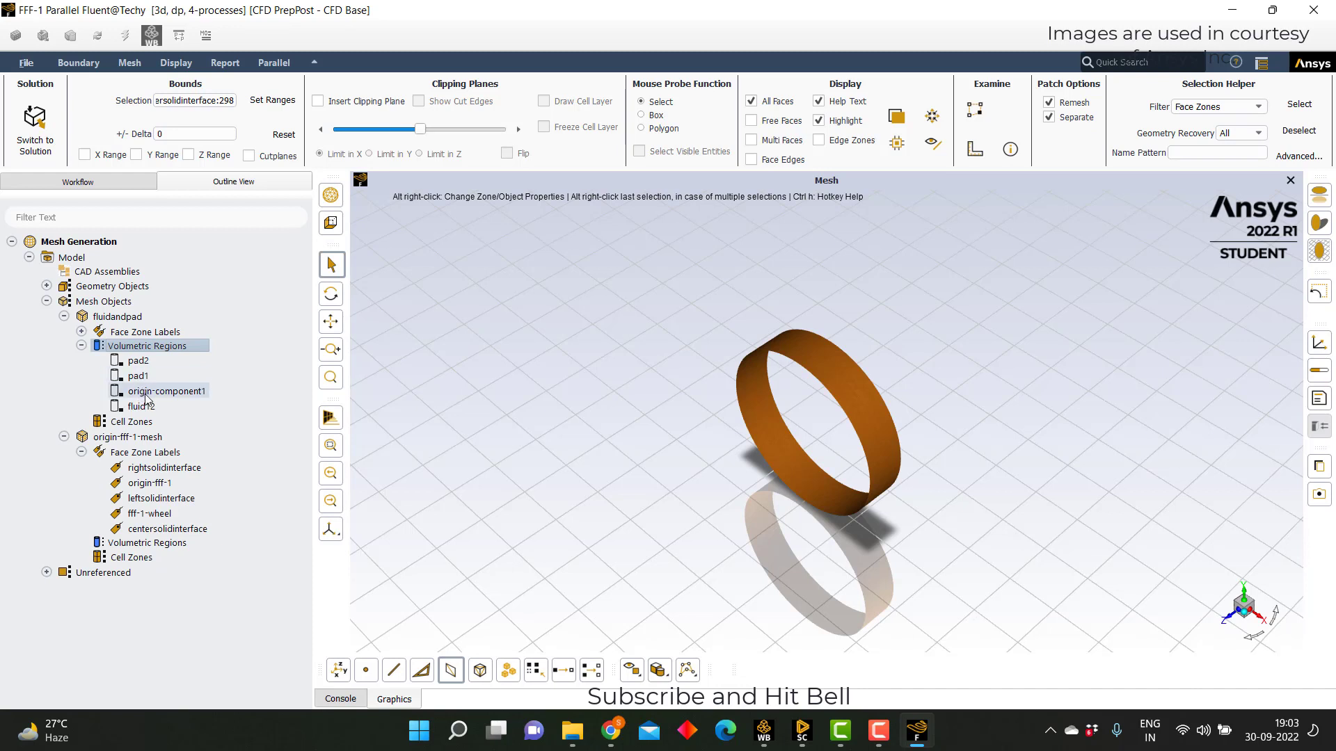
pyautogui.rightClick(147, 393)
pyautogui.click(174, 406)
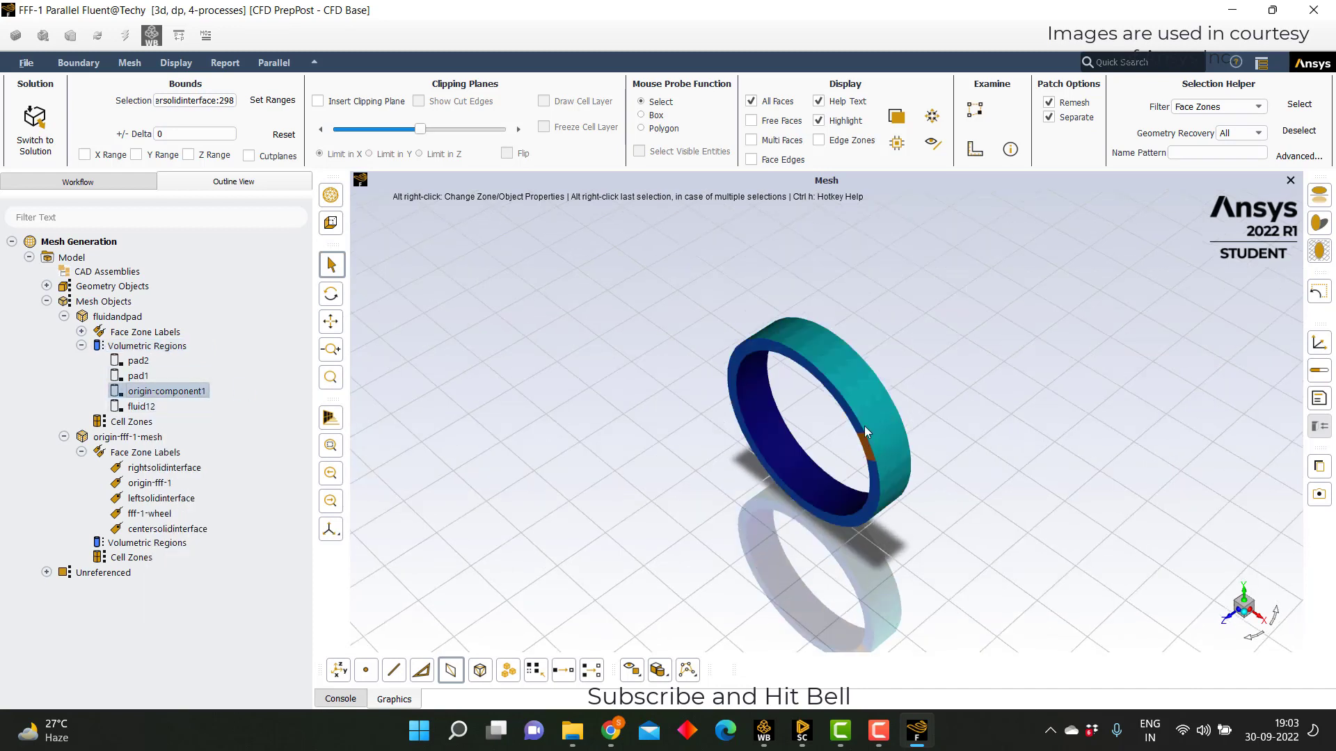
# - Make origin-component1 a solid and fluid12 a fluid region, then open the Auto Mesh settings
pyautogui.rightClick(175, 393)
pyautogui.moveTo(229, 461)
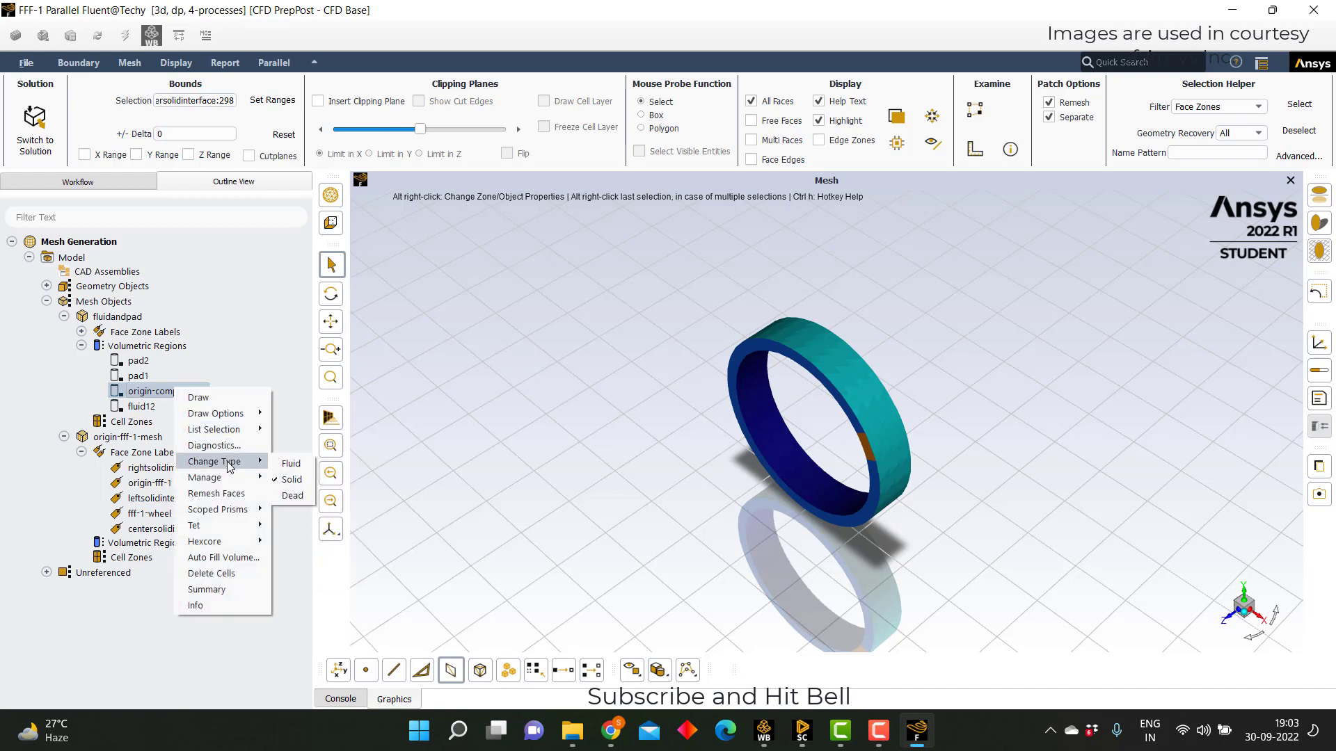
pyautogui.click(291, 479)
pyautogui.rightClick(153, 410)
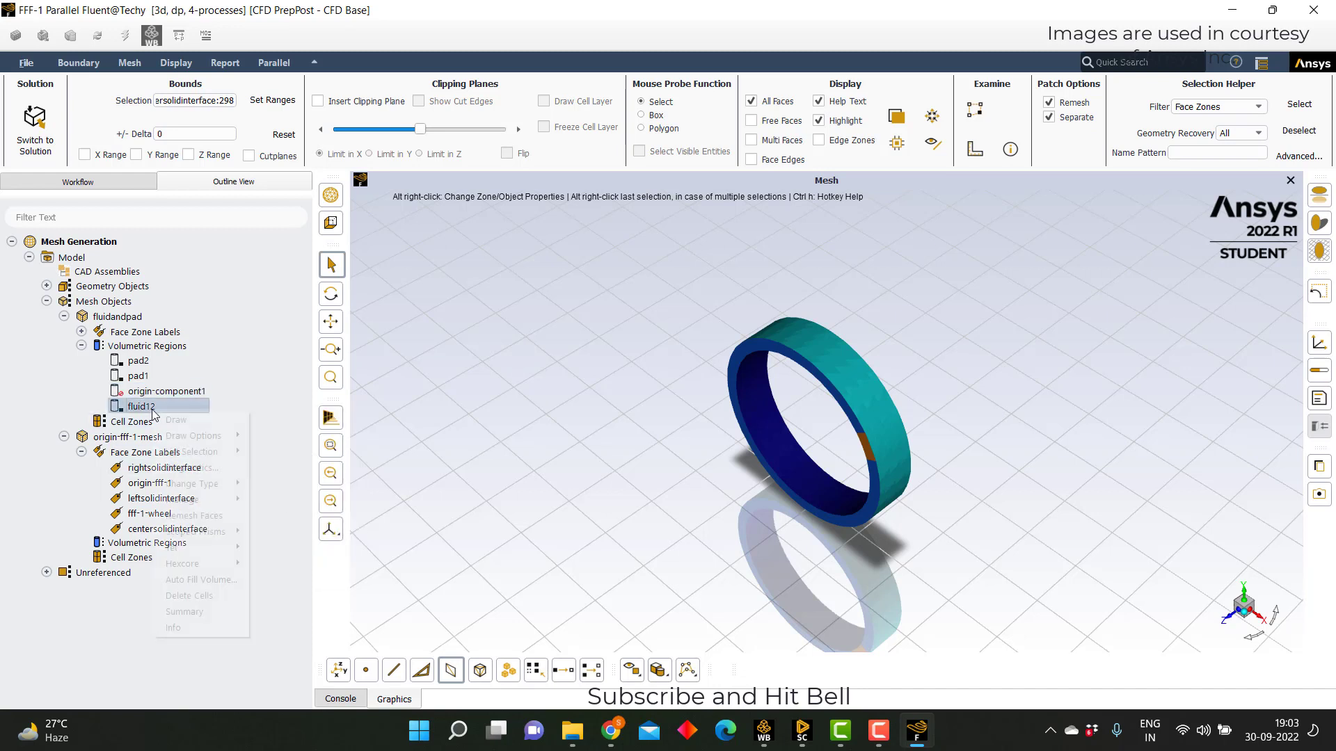
pyautogui.moveTo(202, 485)
pyautogui.click(268, 485)
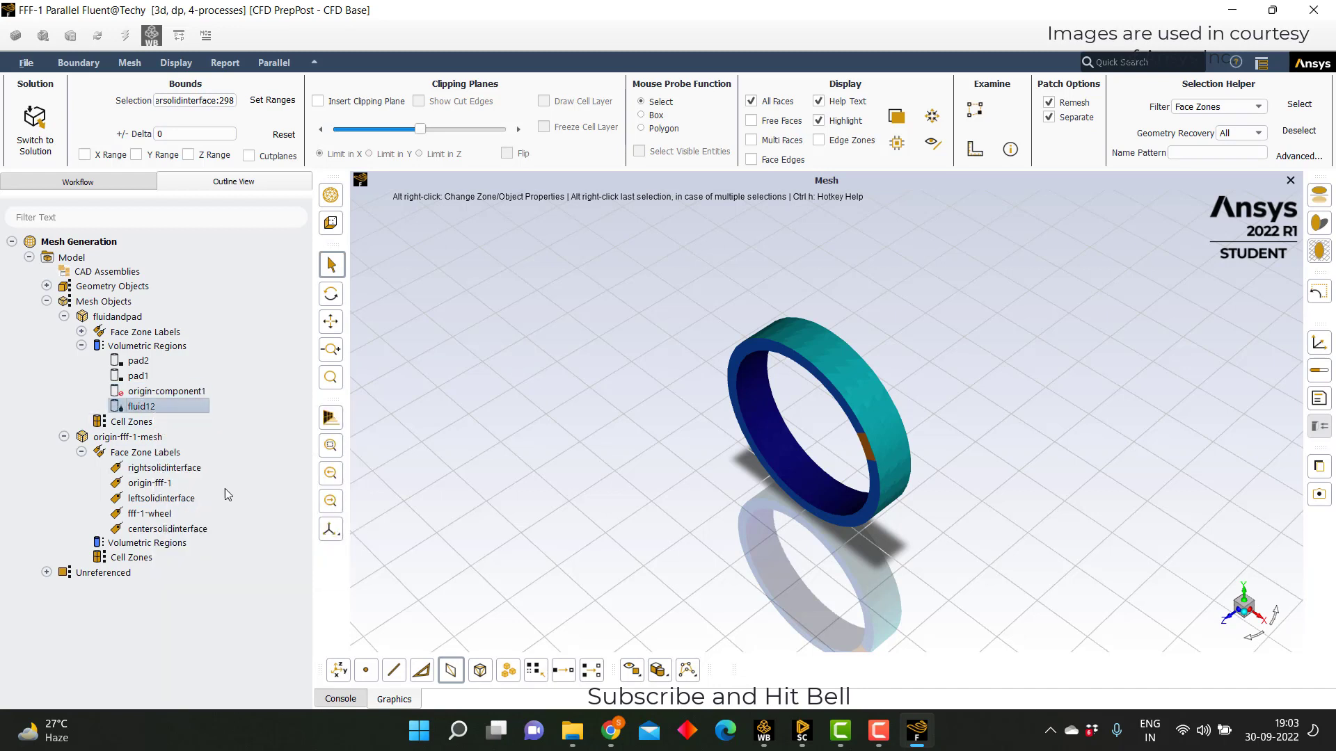
pyautogui.rightClick(125, 422)
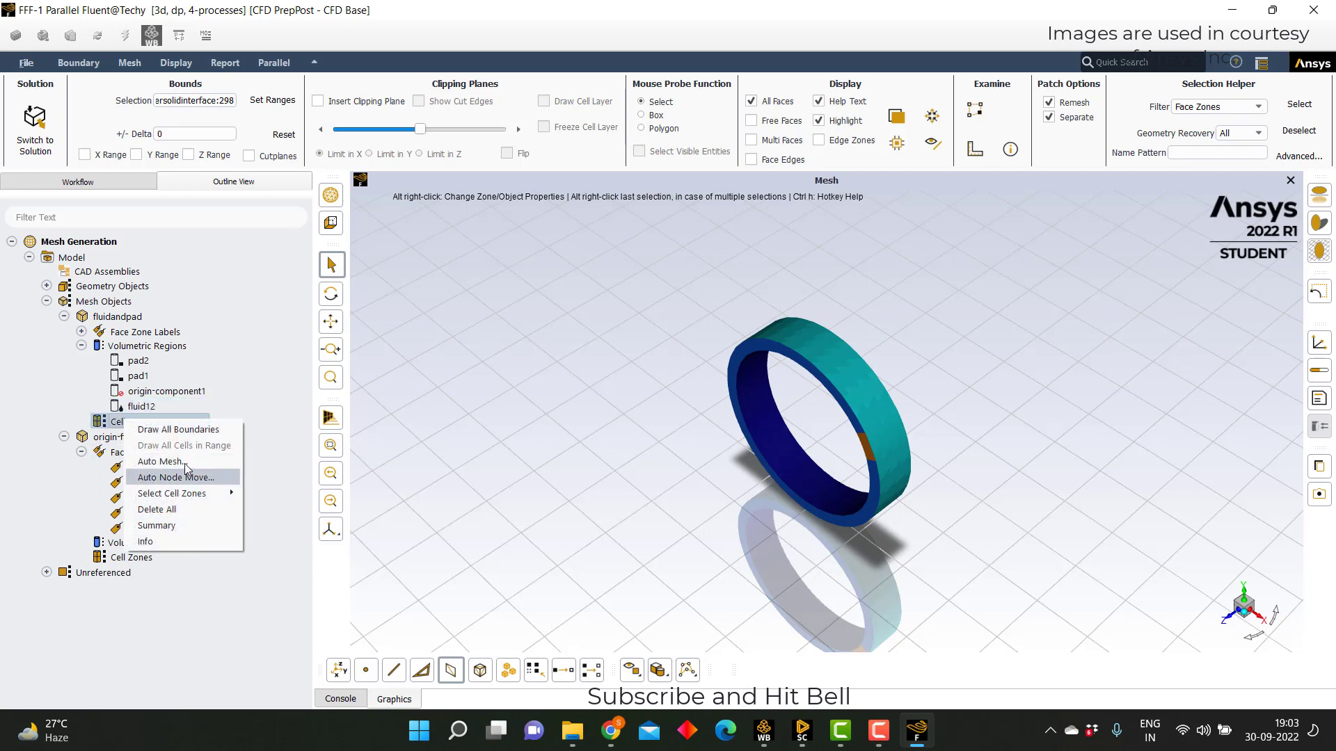
pyautogui.click(134, 478)
# - Poly-fill the fluidandpad volume with merged cell zones, generating 34454 cells in parallel
pyautogui.click(566, 406)
pyautogui.click(646, 500)
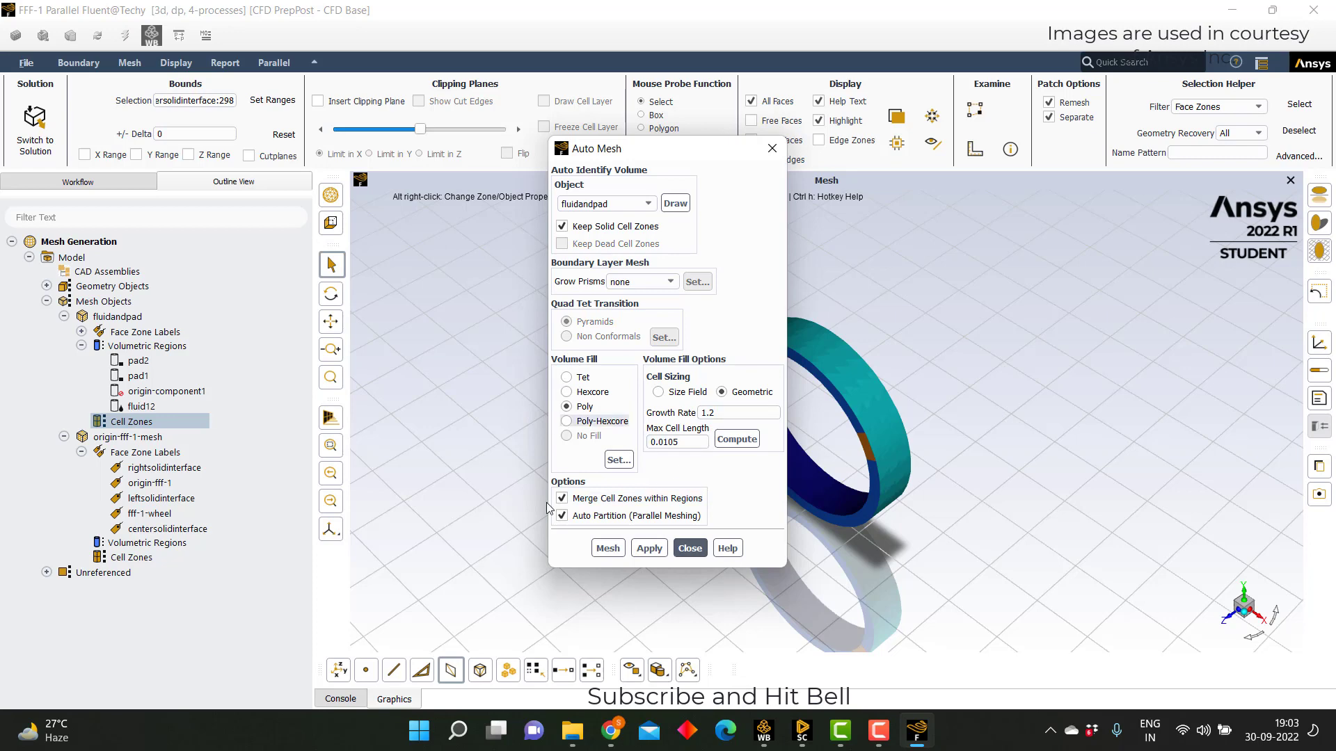
pyautogui.click(647, 548)
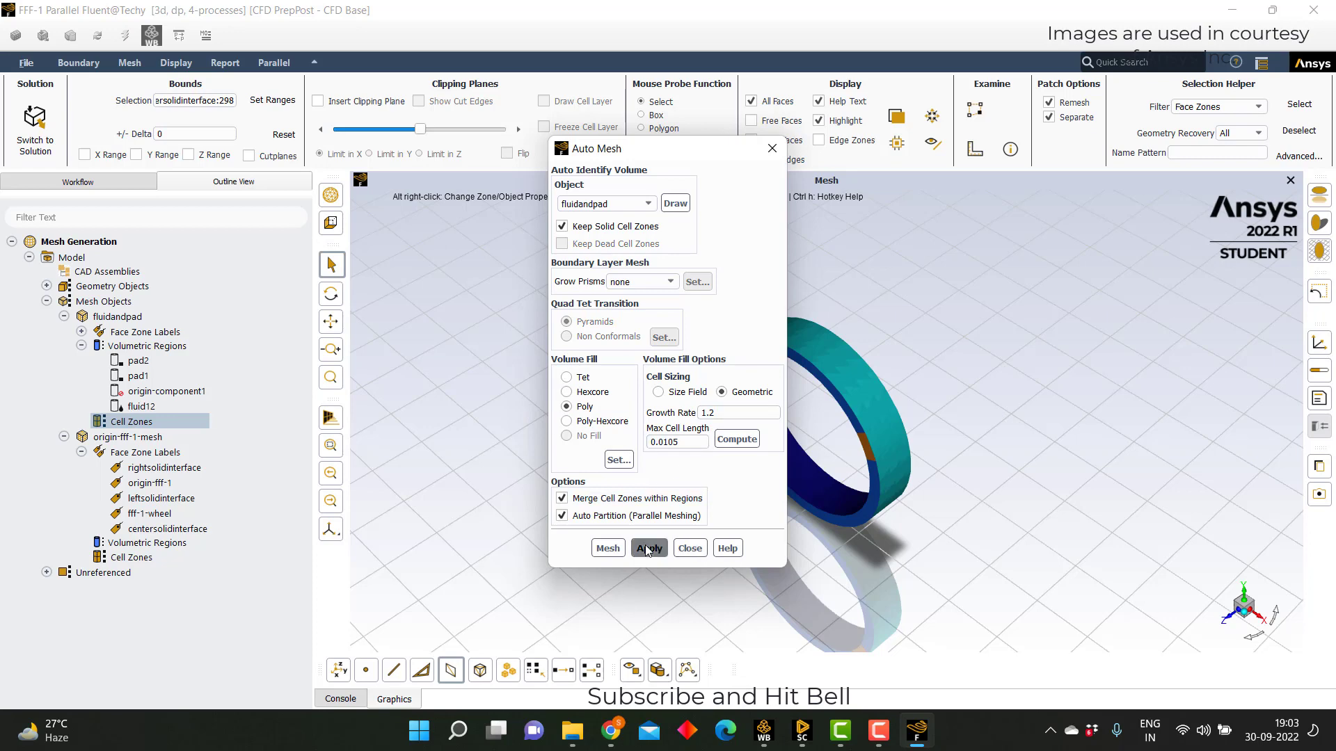
pyautogui.click(608, 549)
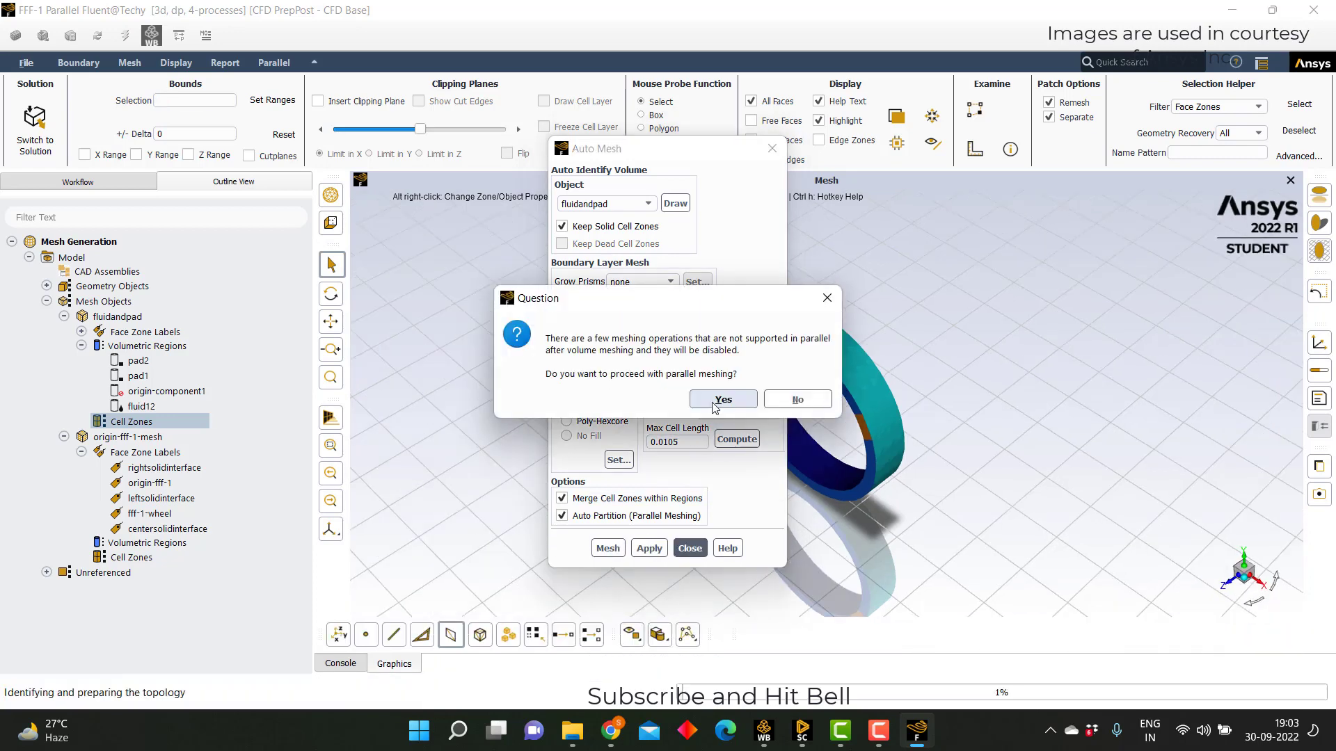
pyautogui.click(718, 400)
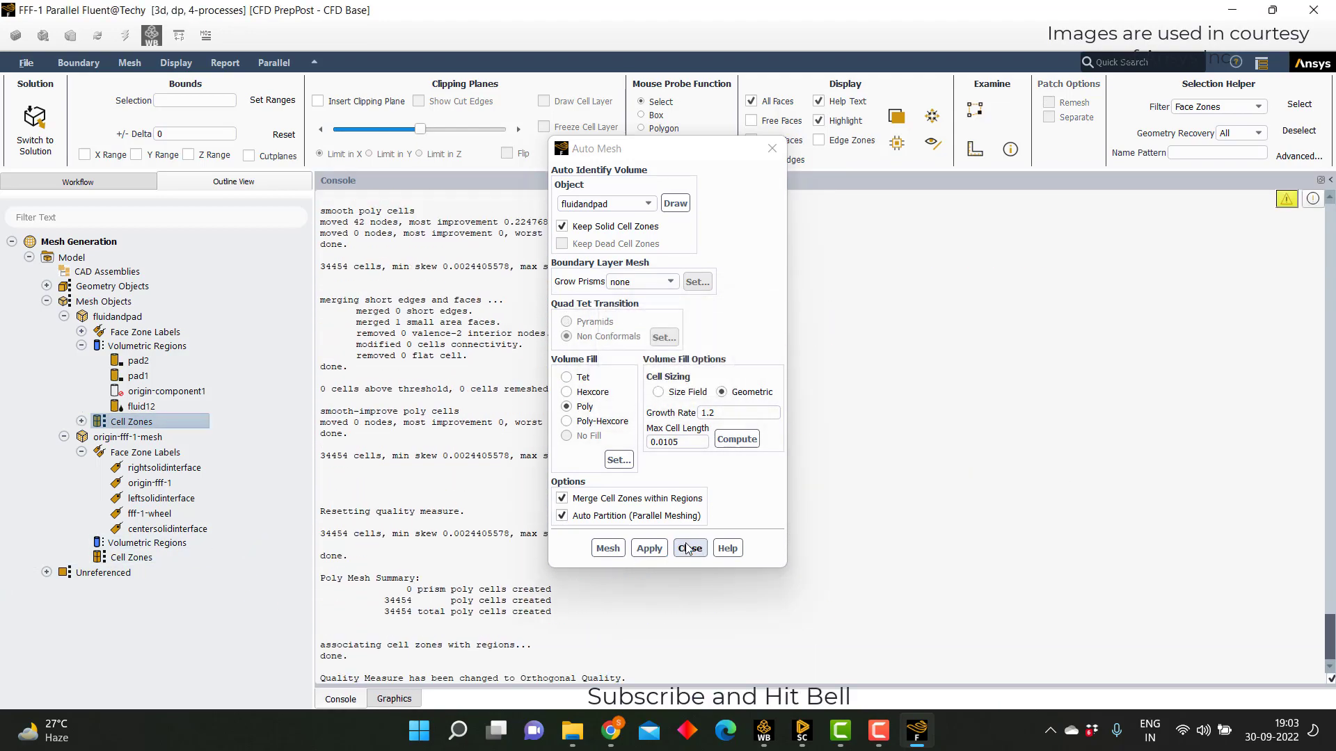
pyautogui.click(687, 548)
pyautogui.rightClick(132, 546)
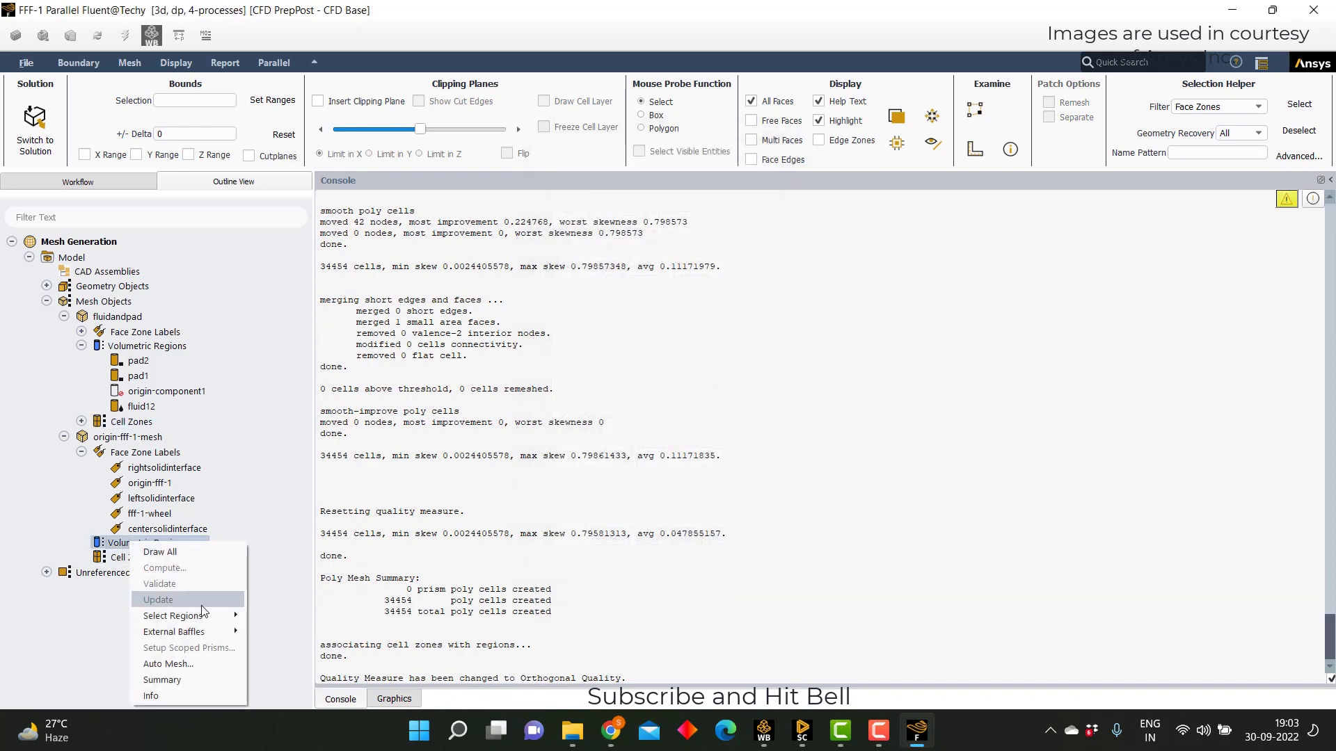
# - Volume-mesh the wheel object origin-fff-1-mesh (1639 poly cells), then list fluidandpad's face zone labels
pyautogui.click(175, 664)
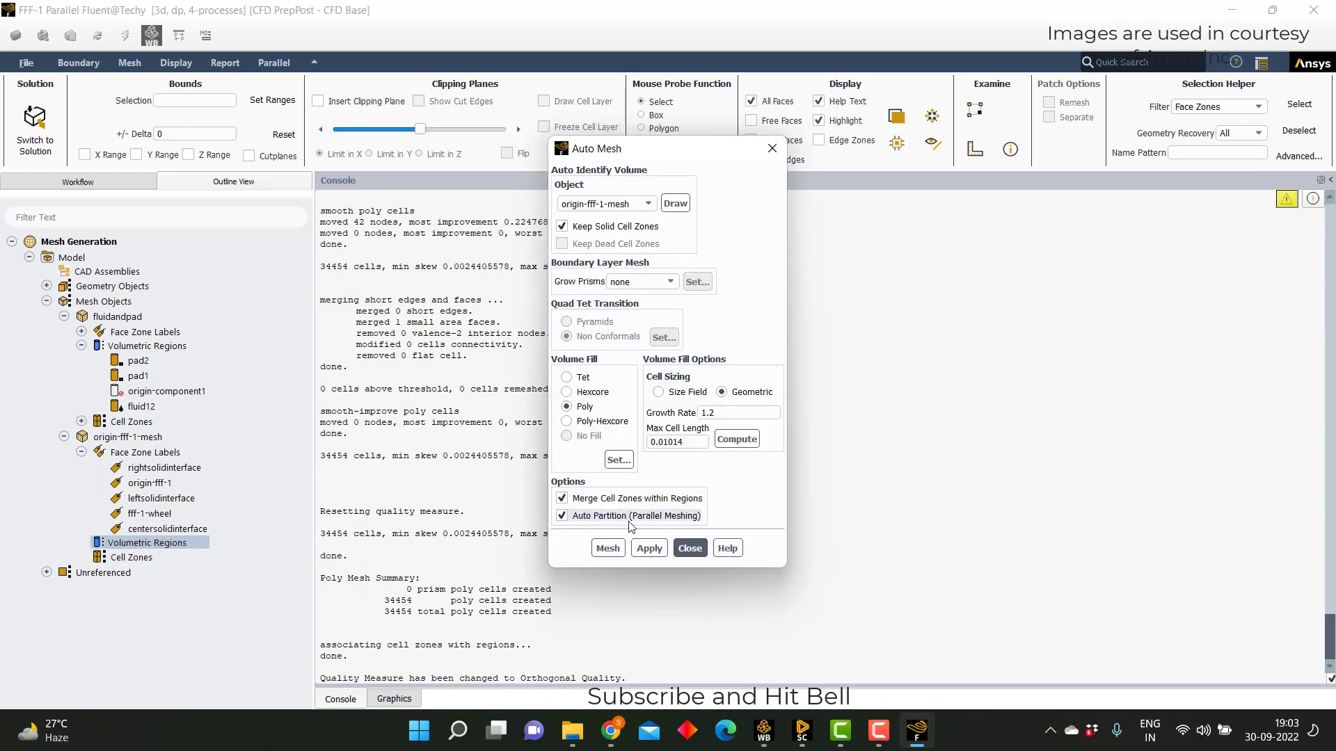
pyautogui.click(608, 548)
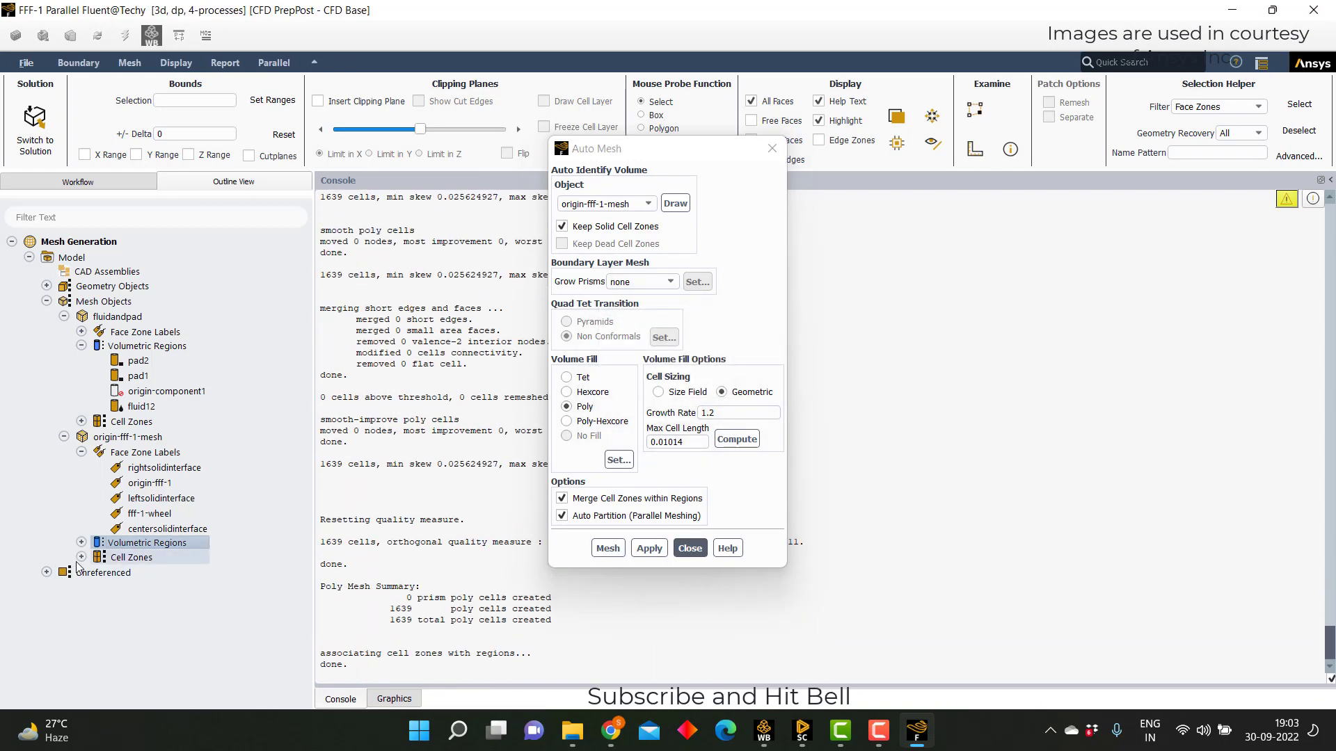
pyautogui.click(82, 557)
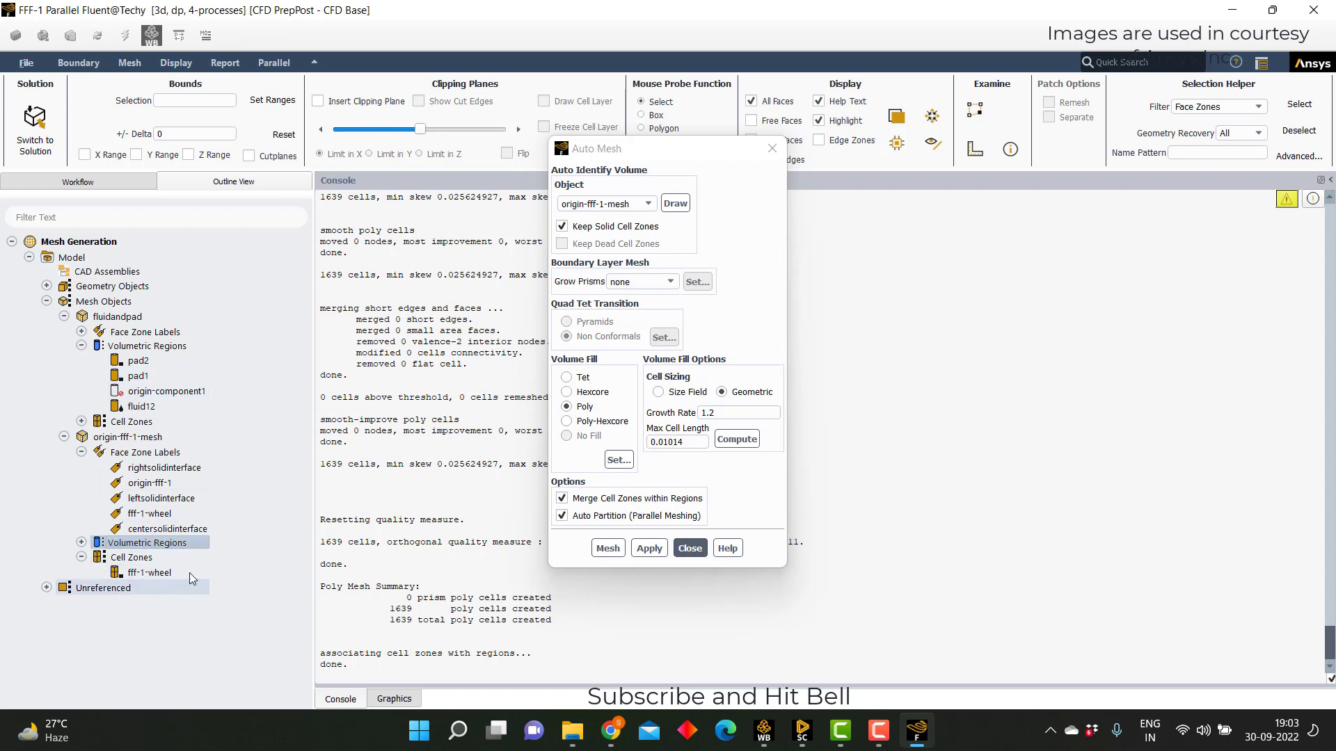
pyautogui.click(689, 548)
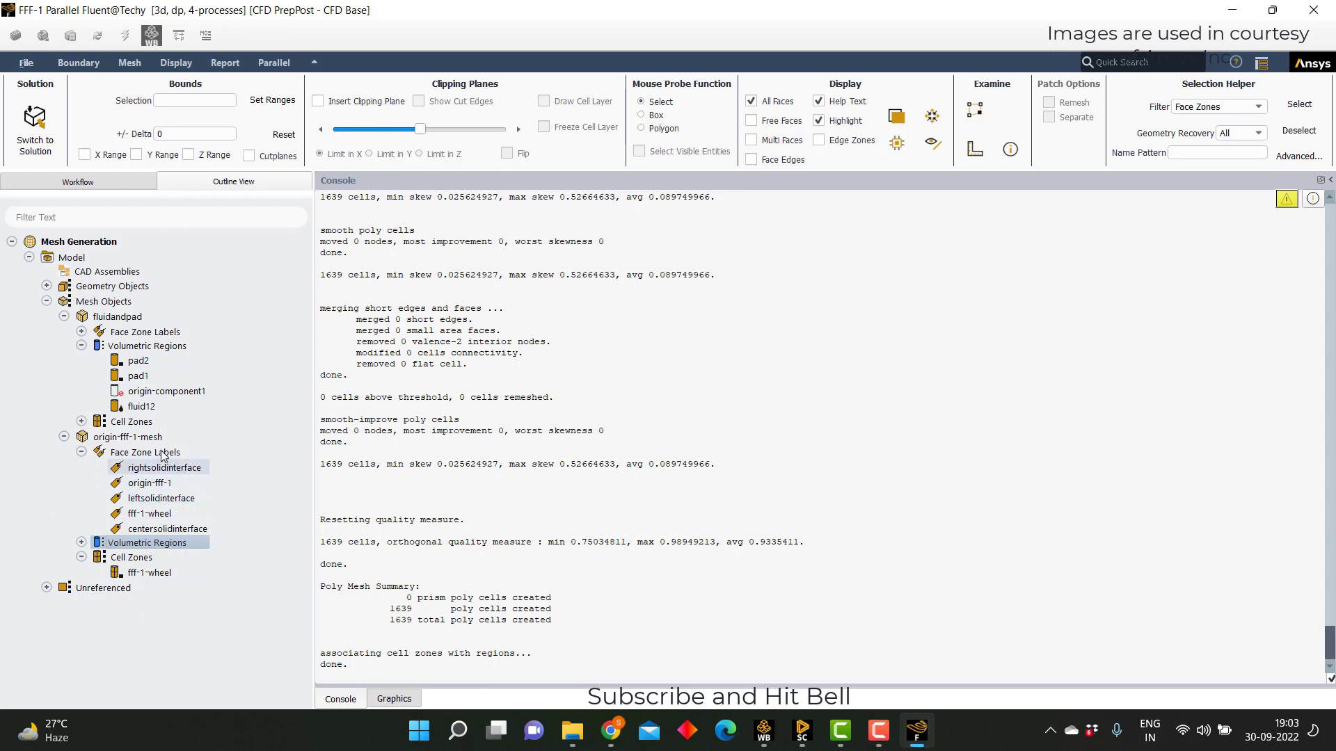
pyautogui.click(81, 332)
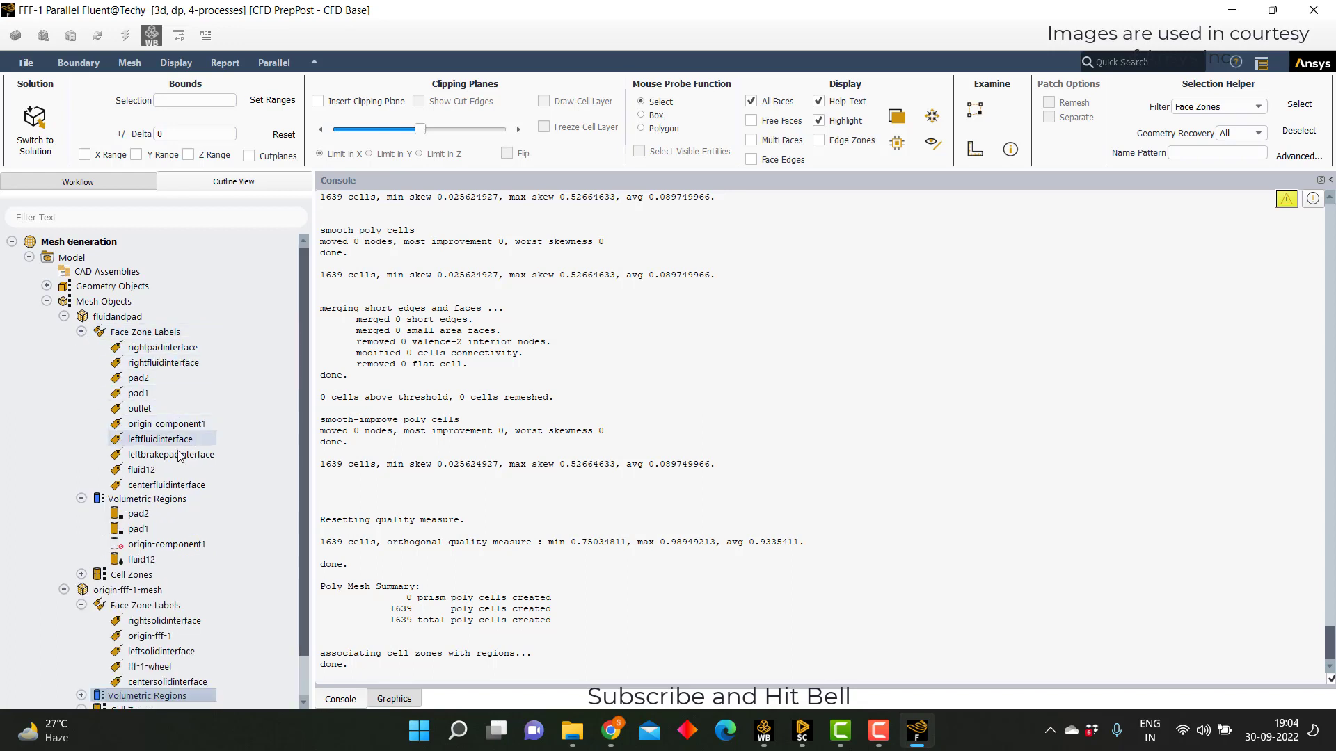
pyautogui.scroll(-1, 234, 555)
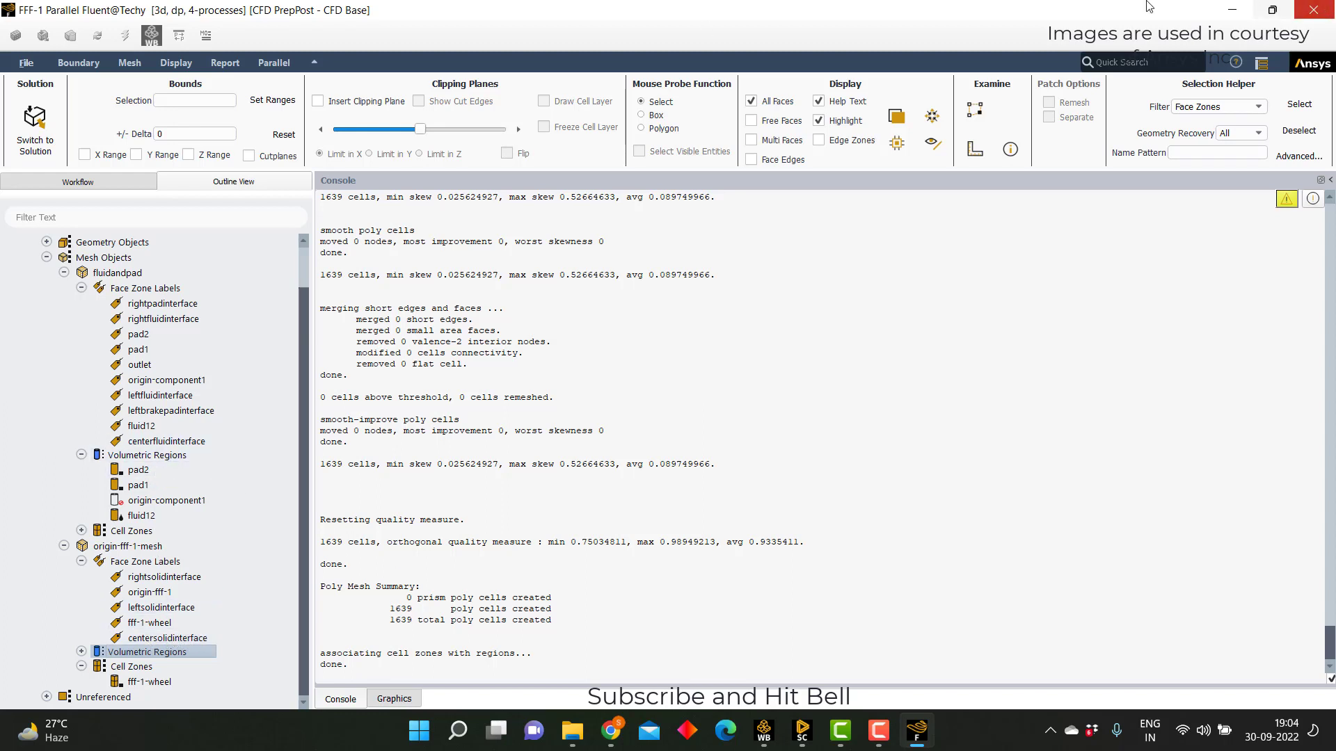
# - Switch the brake mesh to Fluent solution mode, answering Yes to the question
pyautogui.click(35, 123)
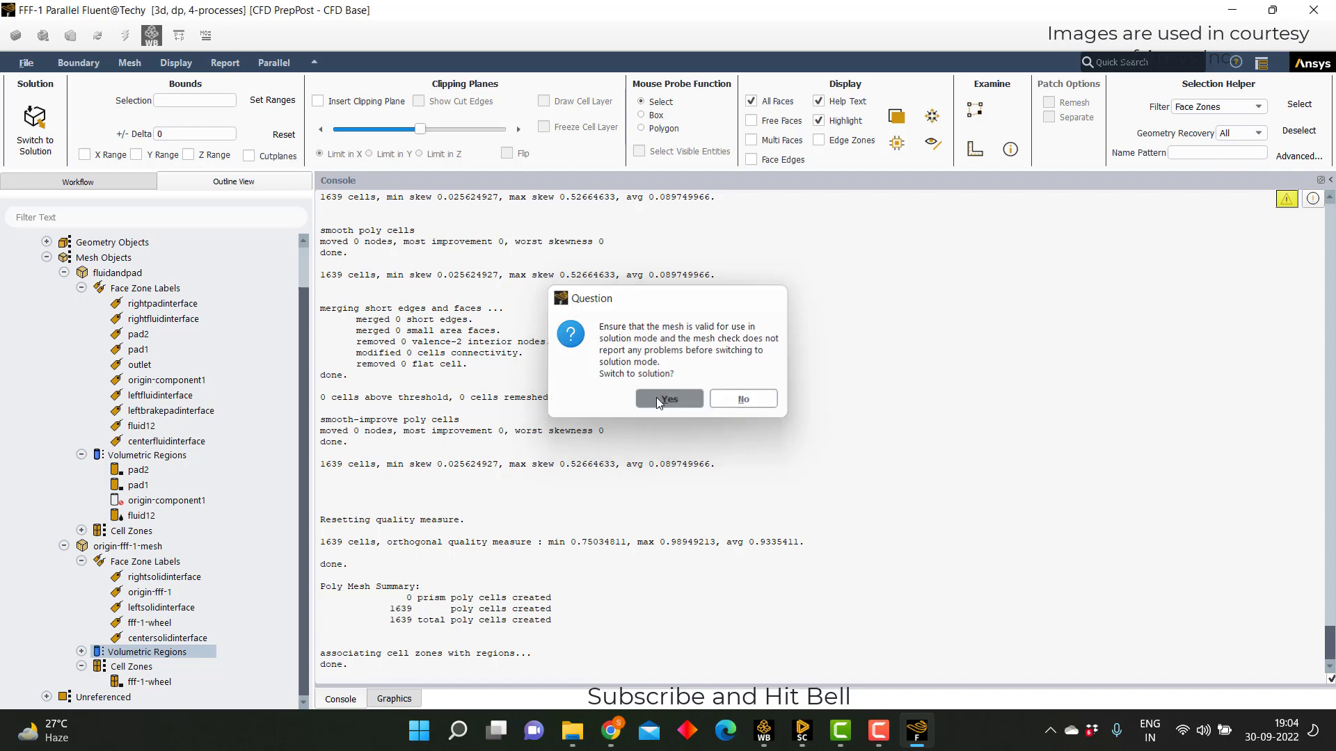
pyautogui.click(657, 400)
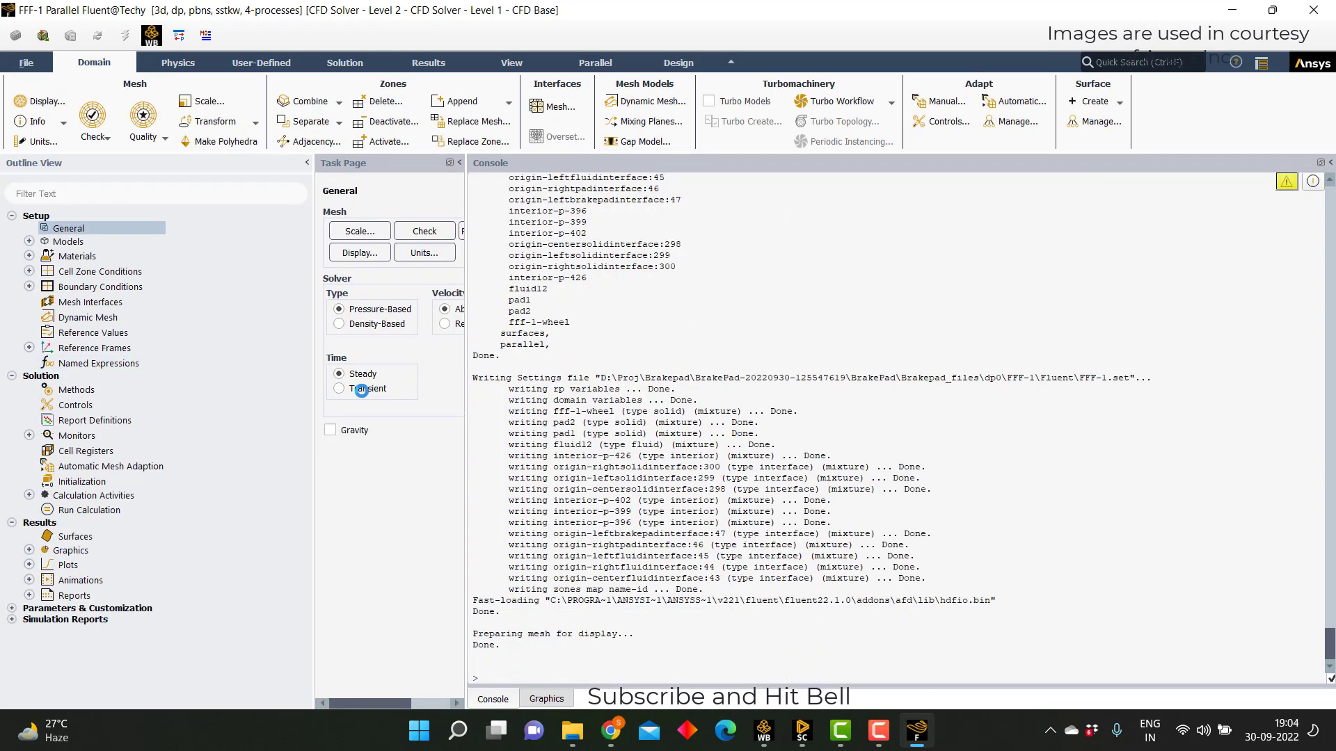
# - Enable the Energy Equation under Setup > Models > Energy
pyautogui.click(29, 242)
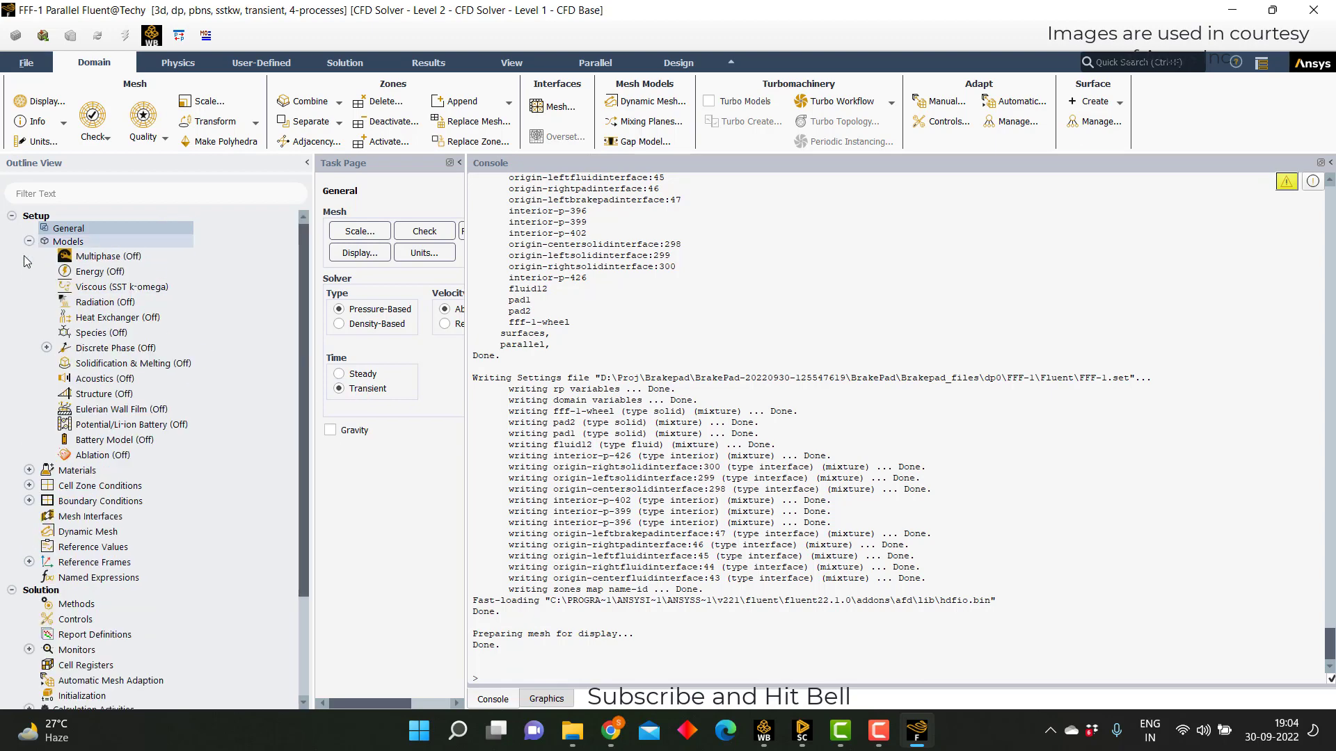
pyautogui.doubleClick(99, 271)
pyautogui.click(377, 403)
pyautogui.click(339, 447)
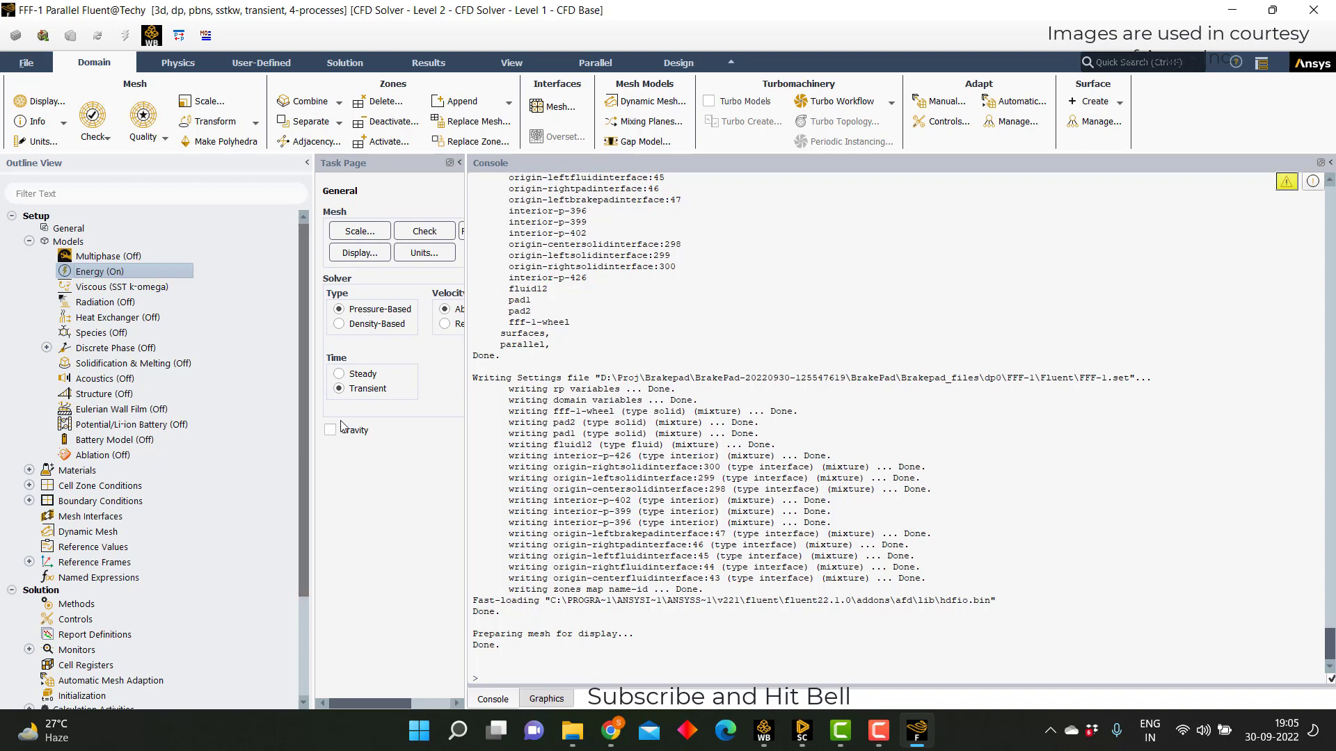
# - Check the aluminum solid material and turn on Mesh Motion for the fff-1-wheel zone
pyautogui.click(30, 471)
pyautogui.click(46, 500)
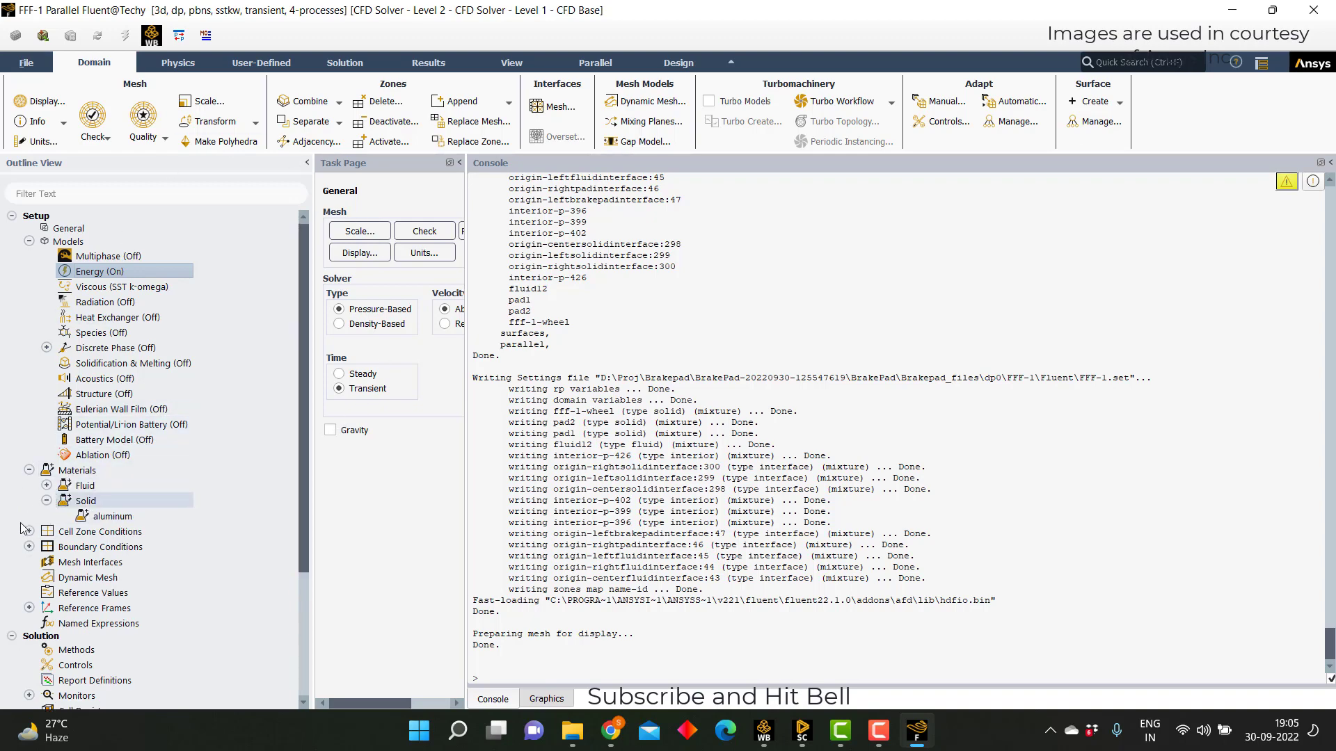
pyautogui.click(30, 531)
pyautogui.scroll(-3, 190, 473)
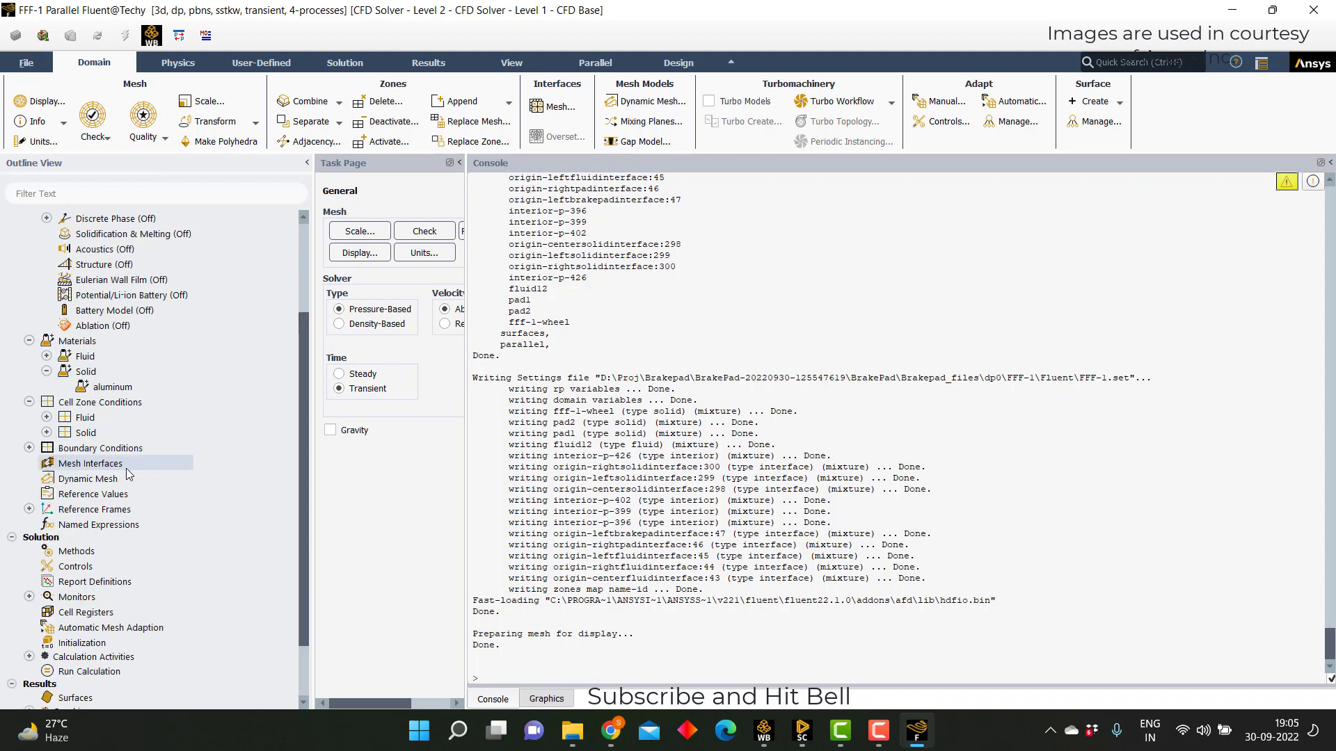
pyautogui.click(47, 433)
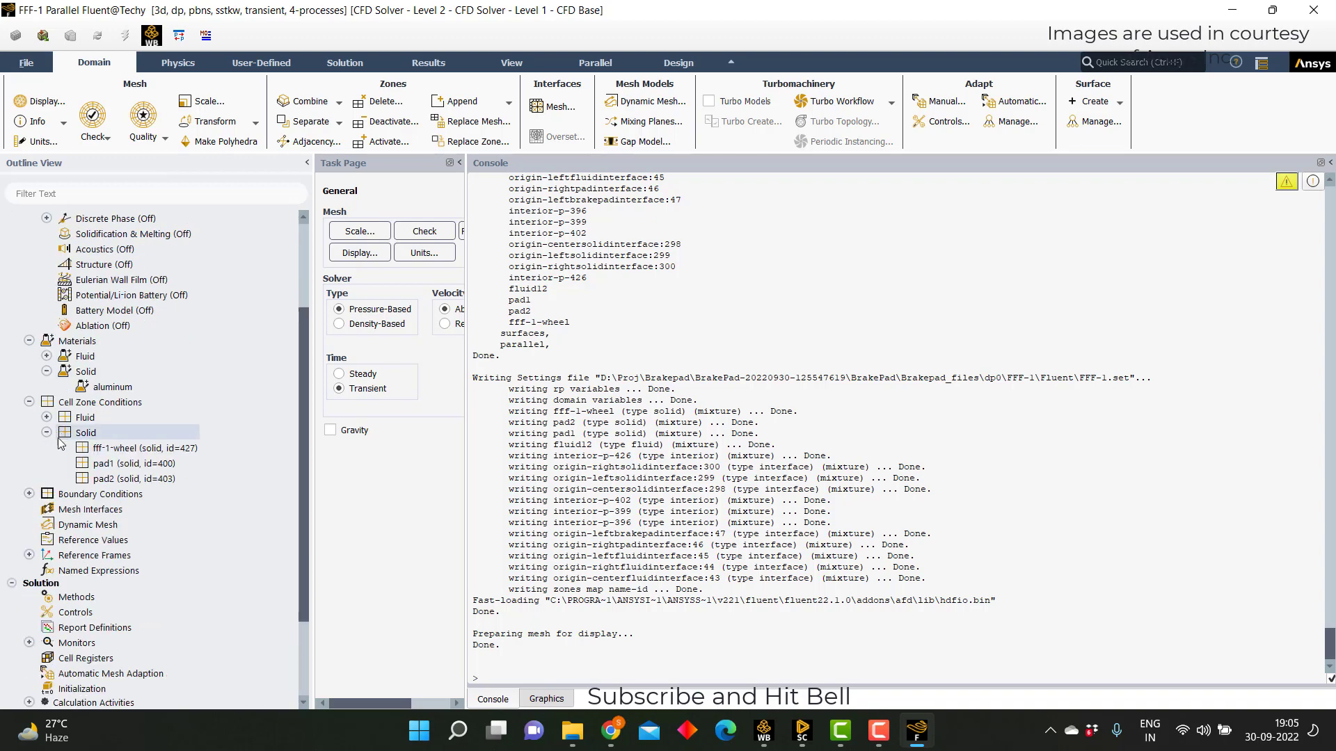
pyautogui.doubleClick(125, 449)
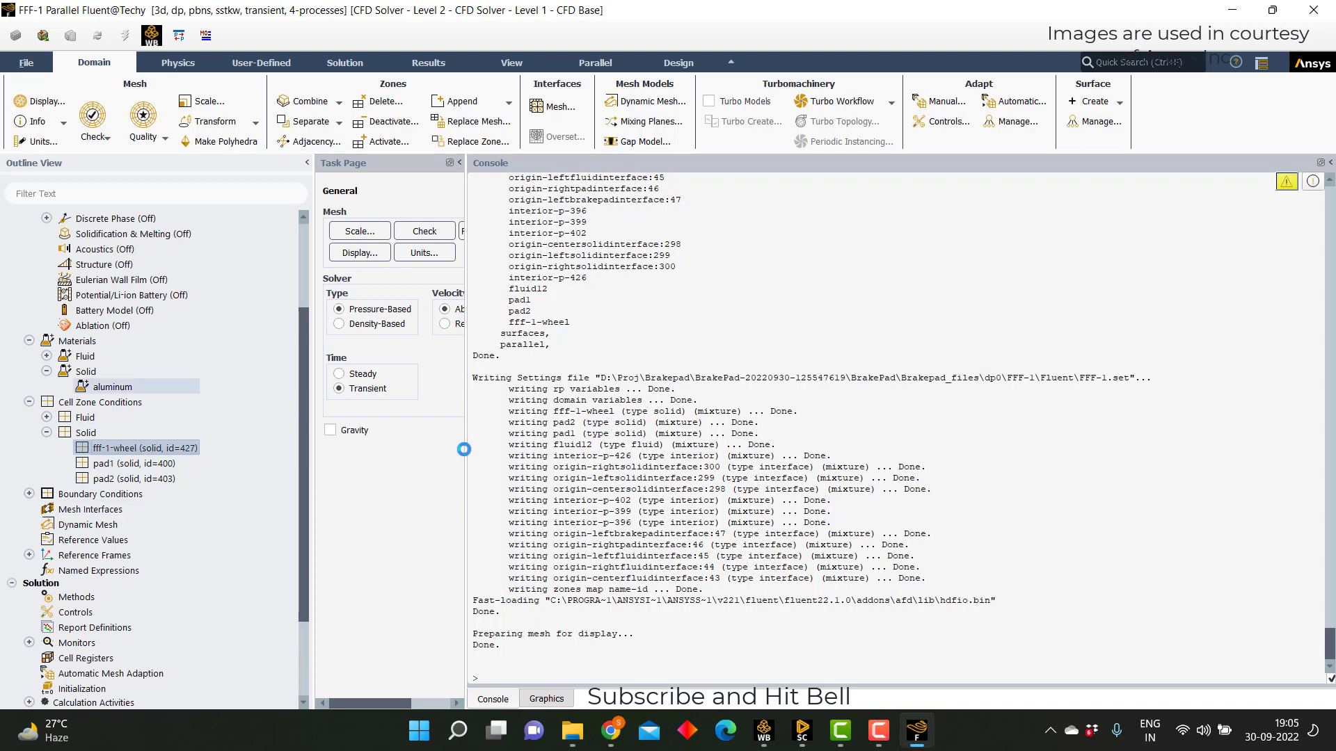
pyautogui.click(363, 460)
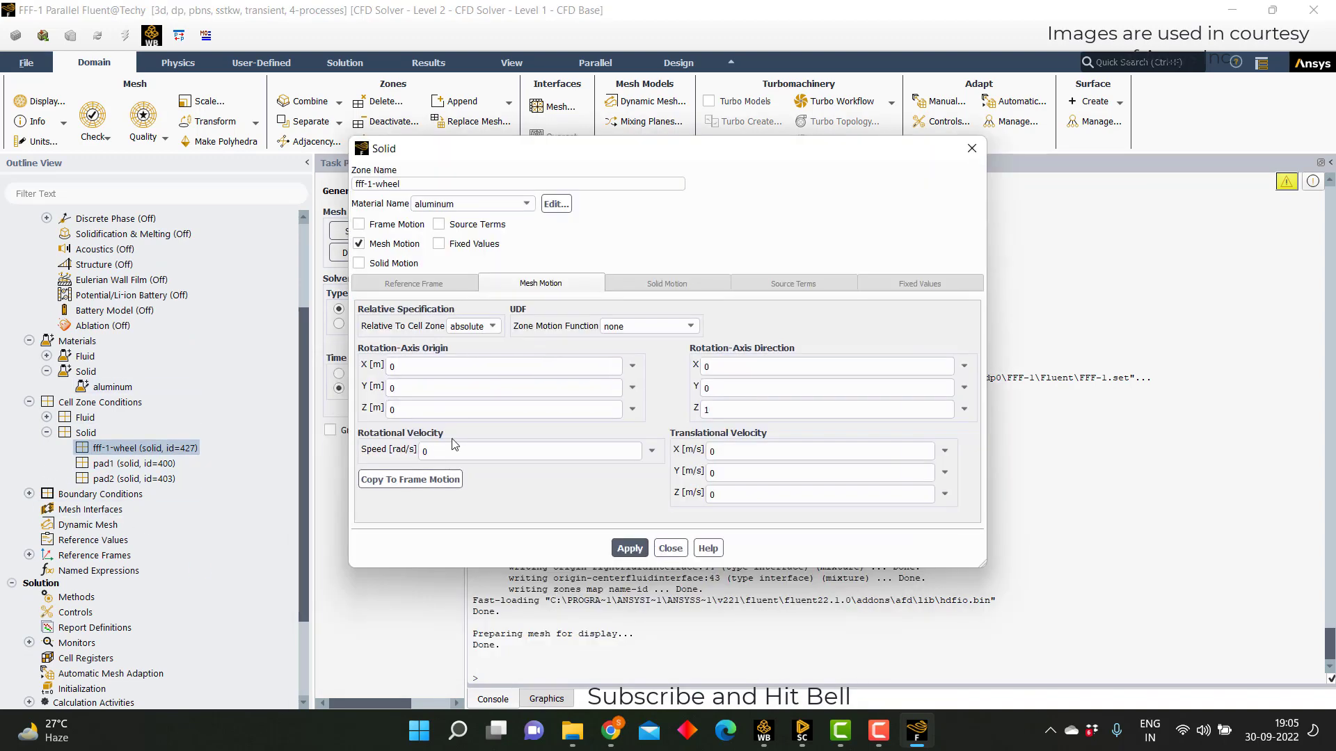
pyautogui.click(670, 548)
# - Set the angular-velocity units to rev/min
pyautogui.click(43, 141)
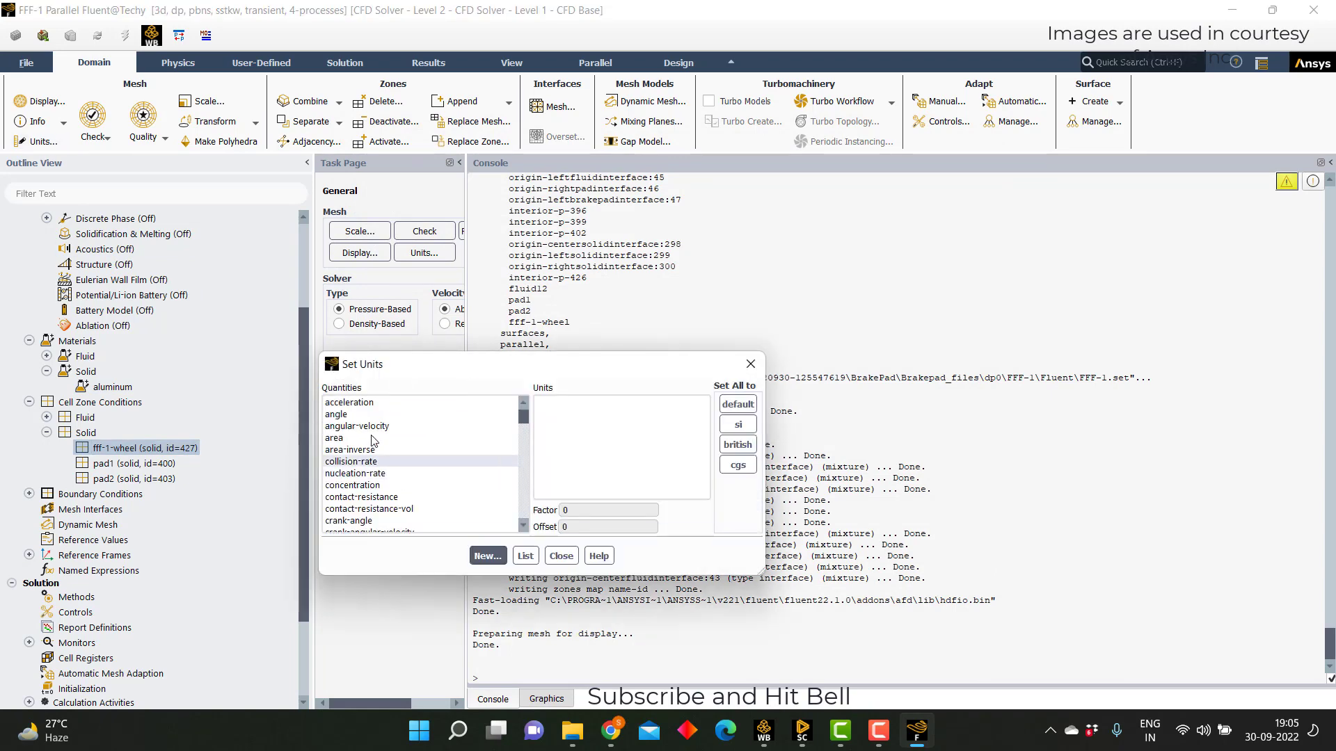
pyautogui.click(376, 426)
pyautogui.click(553, 426)
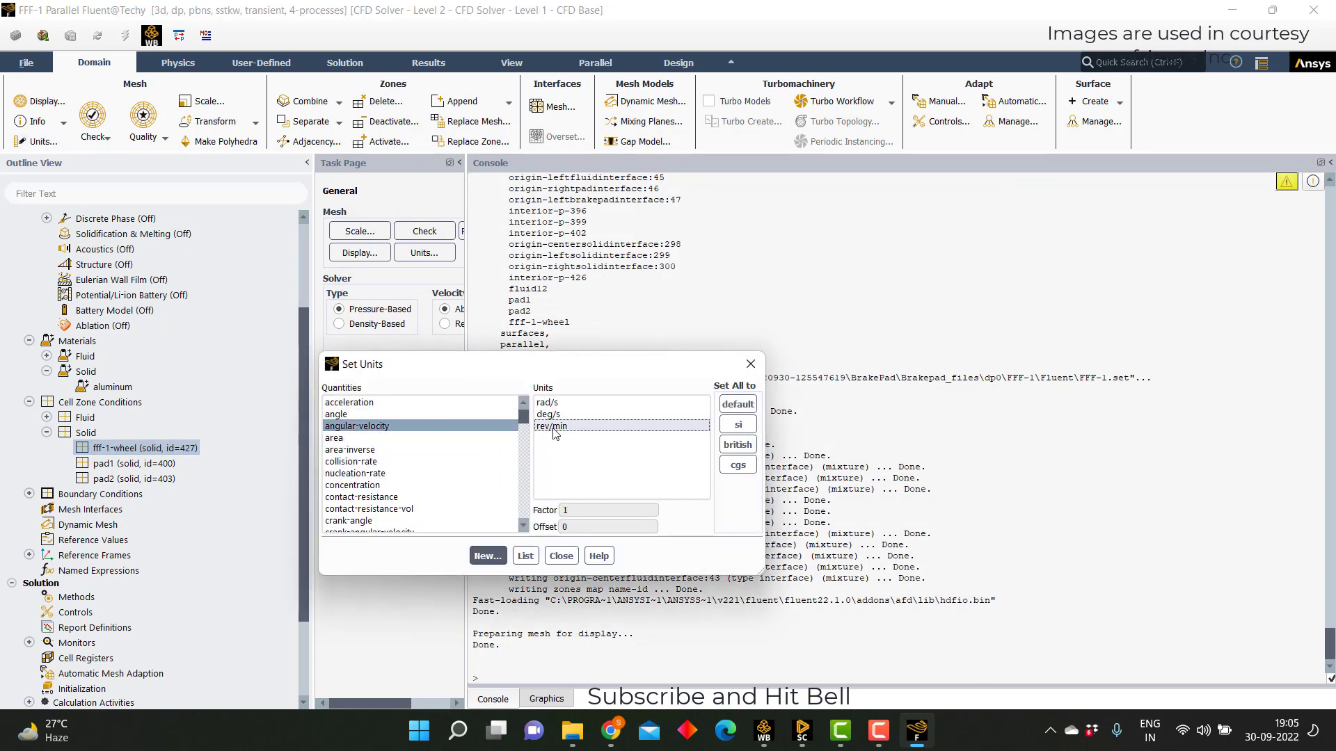
pyautogui.click(561, 556)
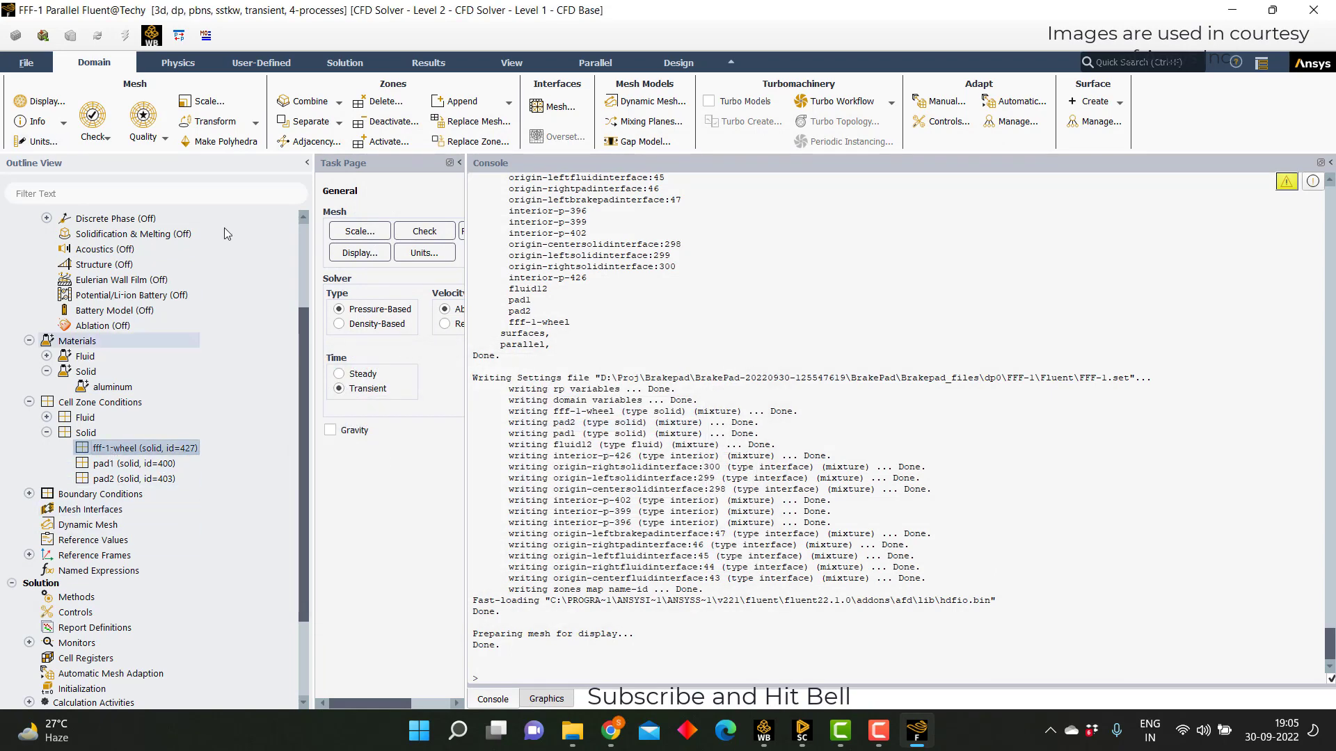
# - Enter a rotational speed of 1500 rev/min for the fff-1-wheel zone
pyautogui.click(416, 245)
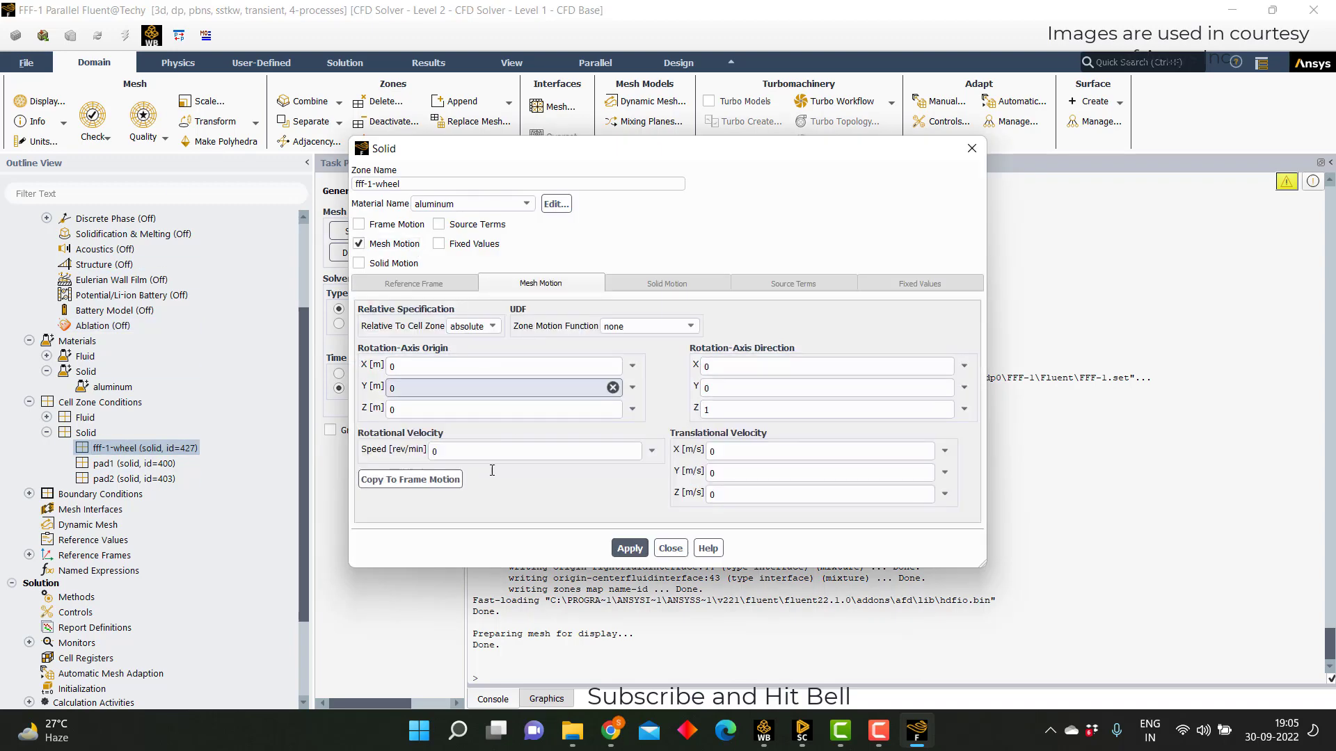
pyautogui.doubleClick(435, 451)
pyautogui.write('150')
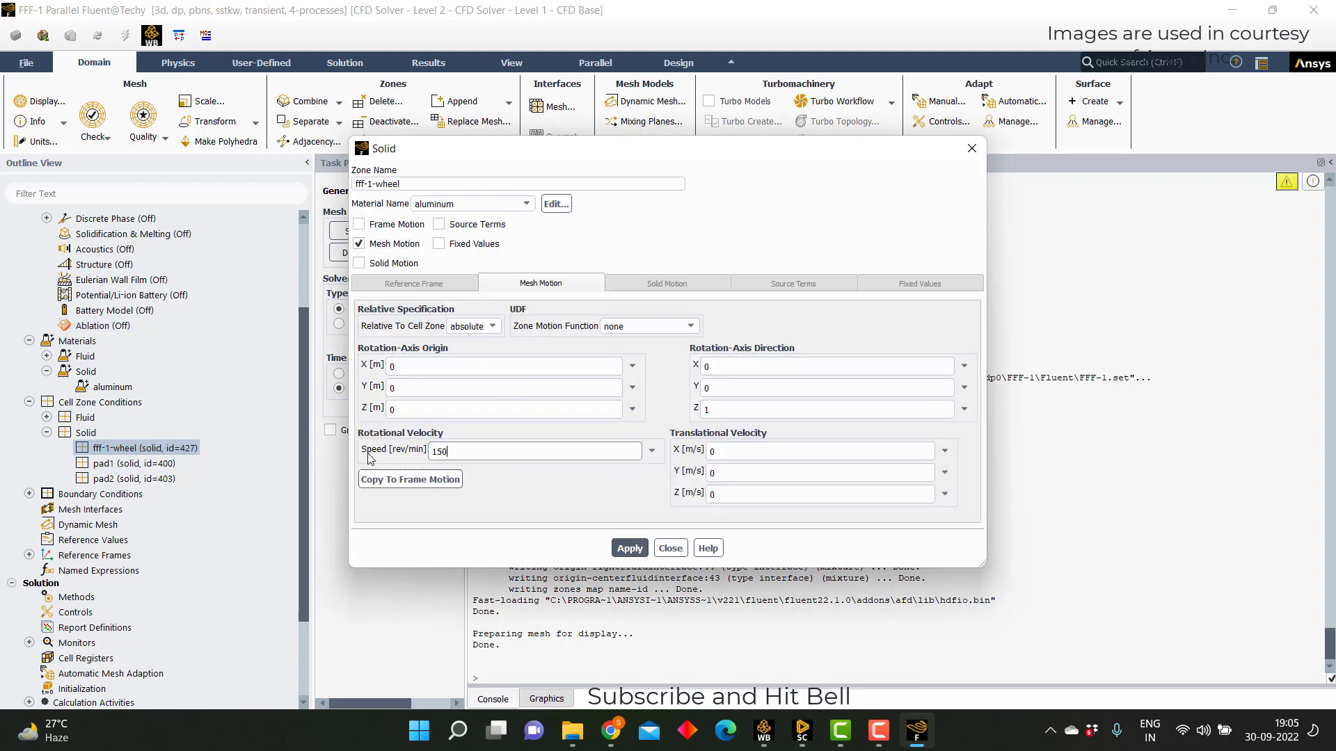
pyautogui.write('0')
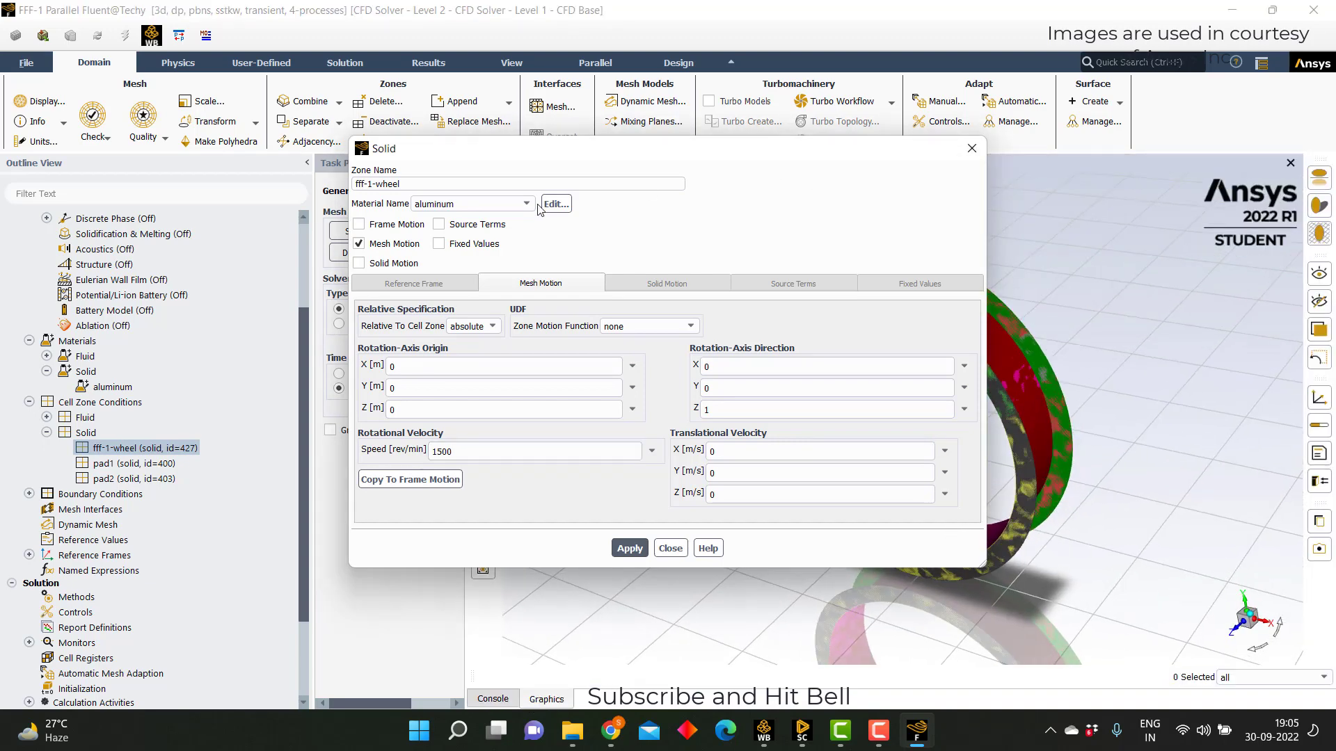
pyautogui.moveTo(747, 149); pyautogui.dragTo(551, 148)
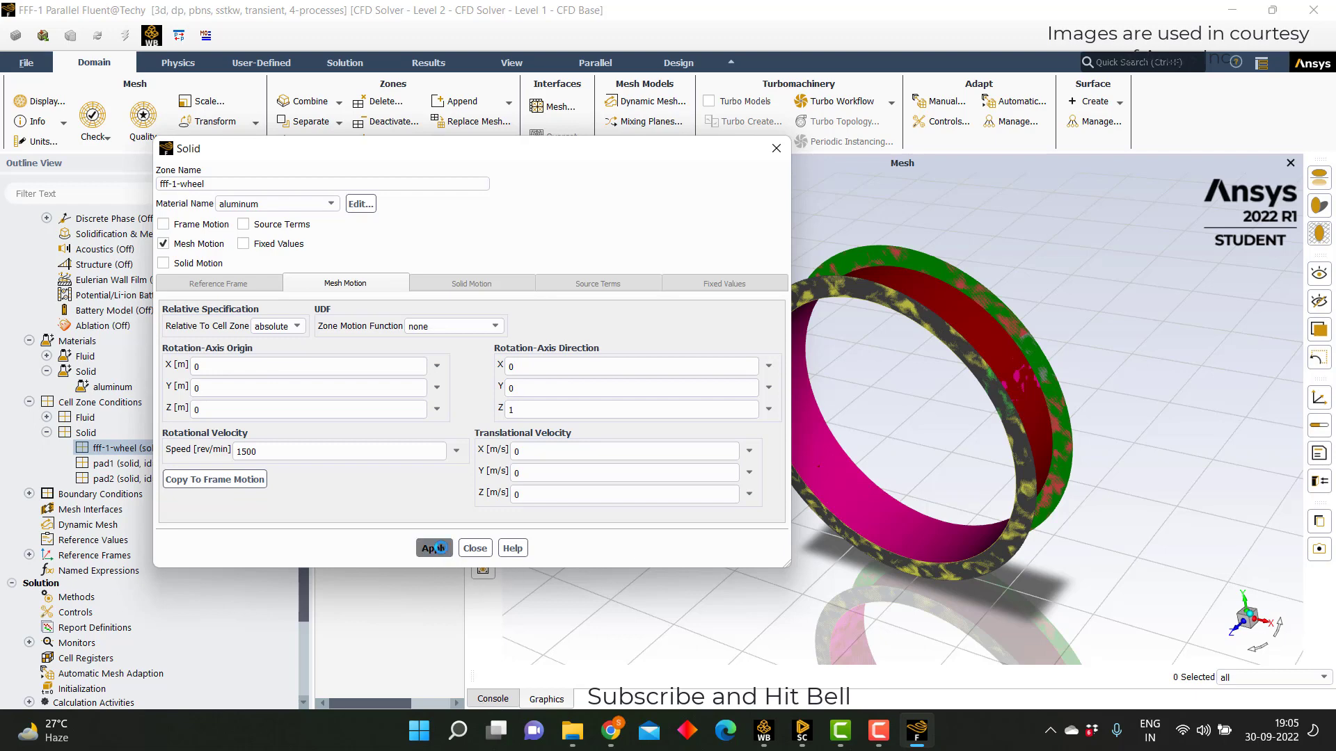
# - Close the wheel zone settings and show the Boundary Conditions zone list with interface zones
pyautogui.click(475, 548)
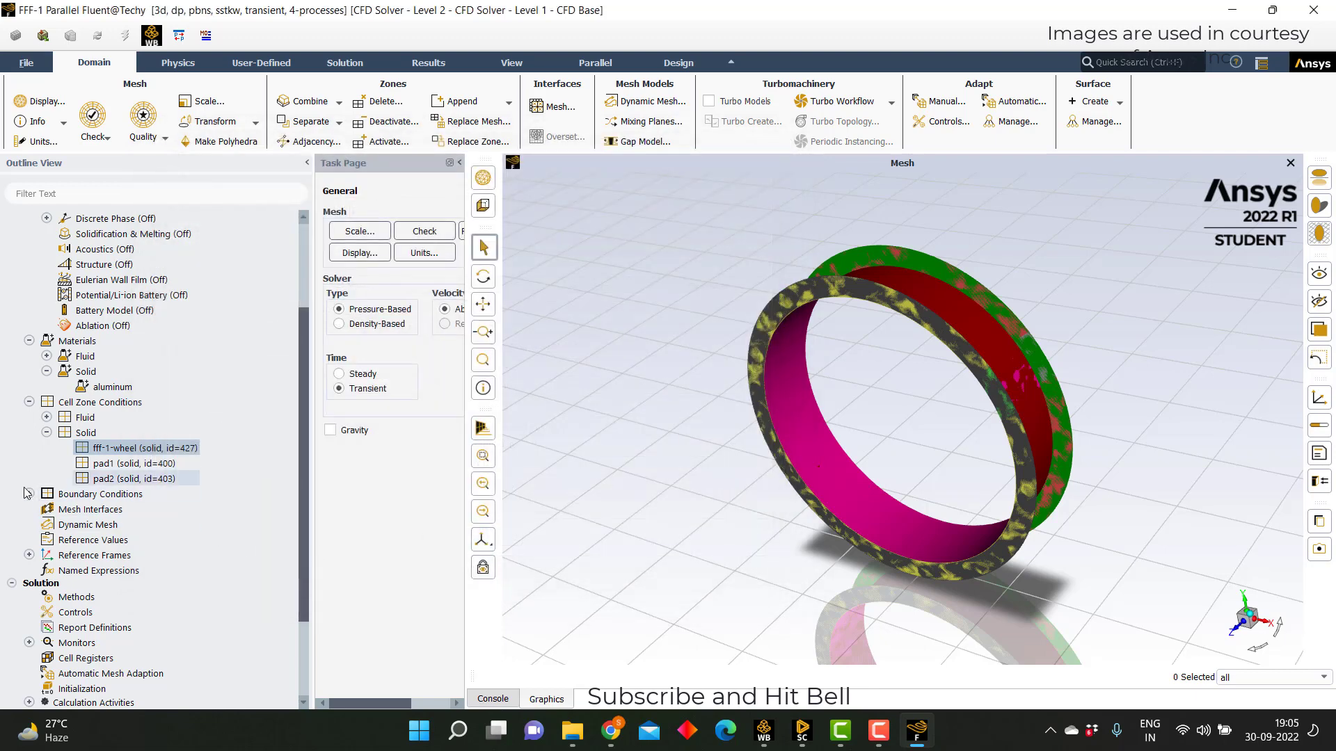
pyautogui.click(28, 494)
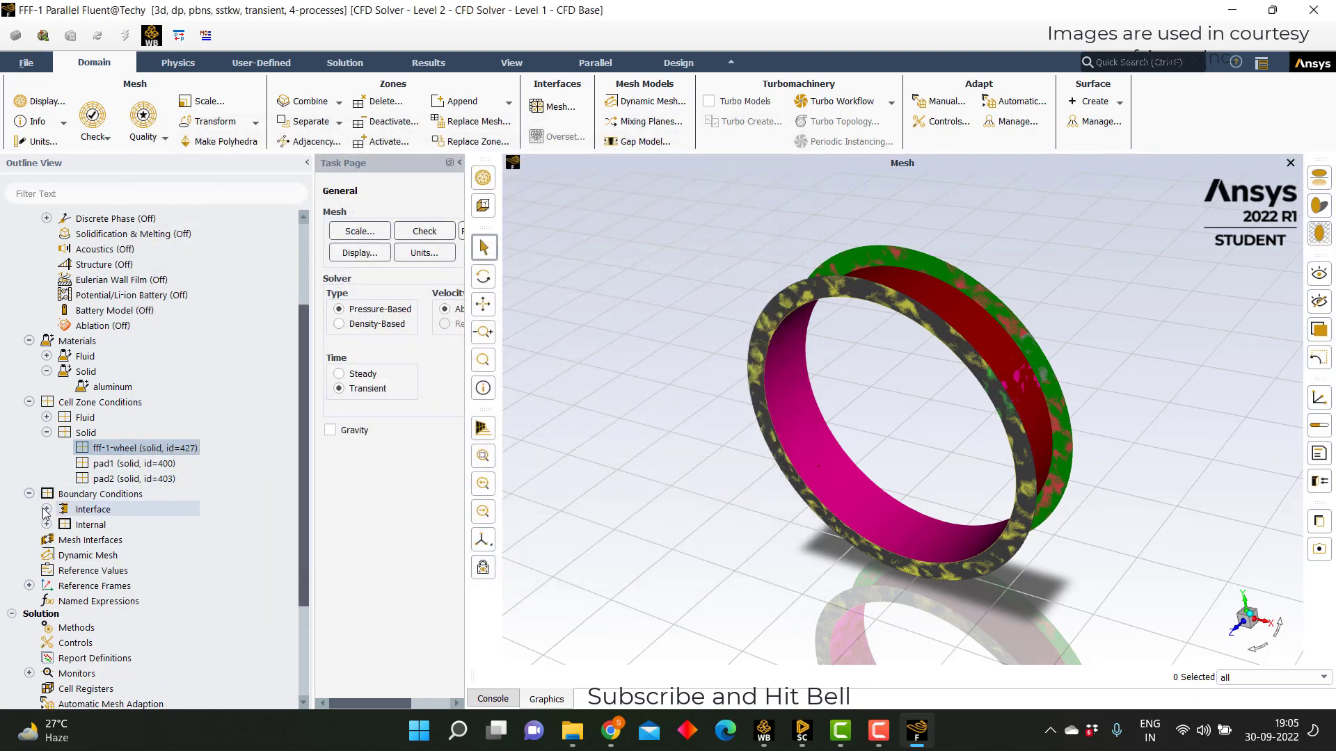
pyautogui.doubleClick(84, 494)
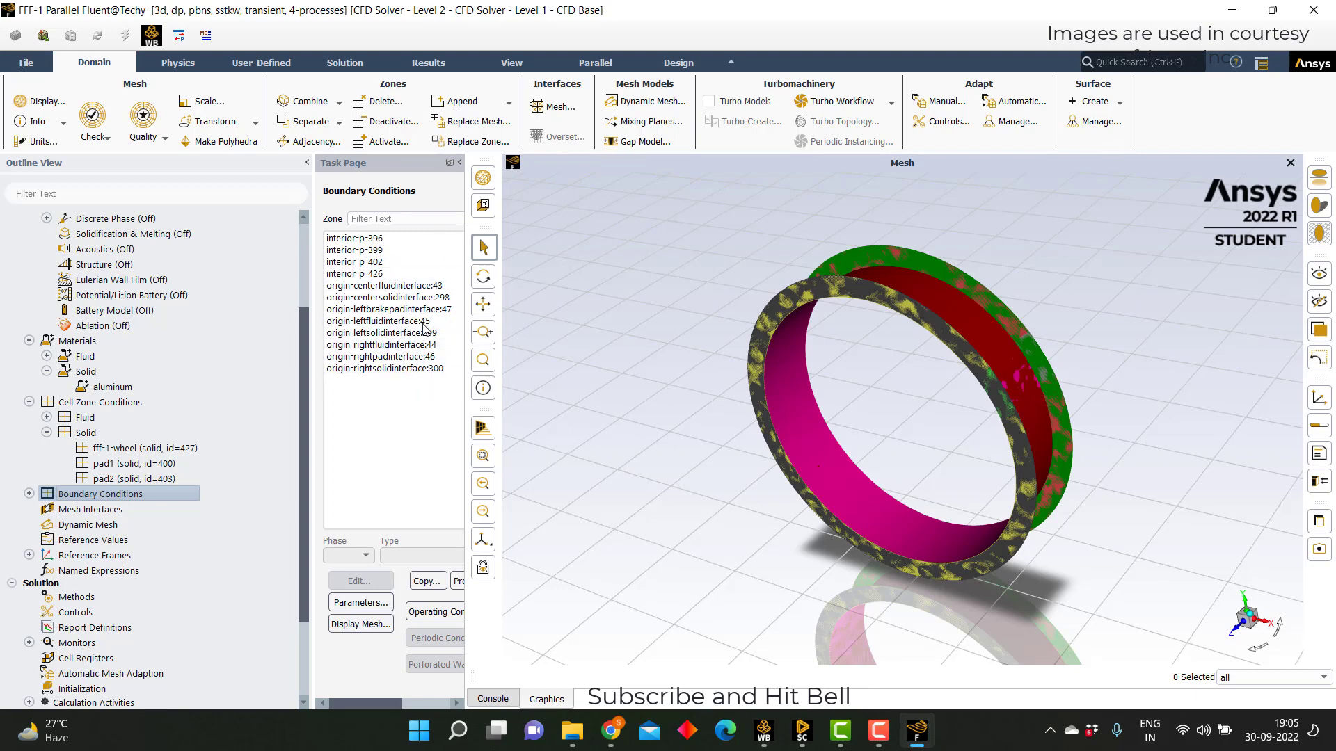
# - Reset the copied system's B4 Setup and open its B3 mesh in Fluent Meshing
pyautogui.click(764, 730)
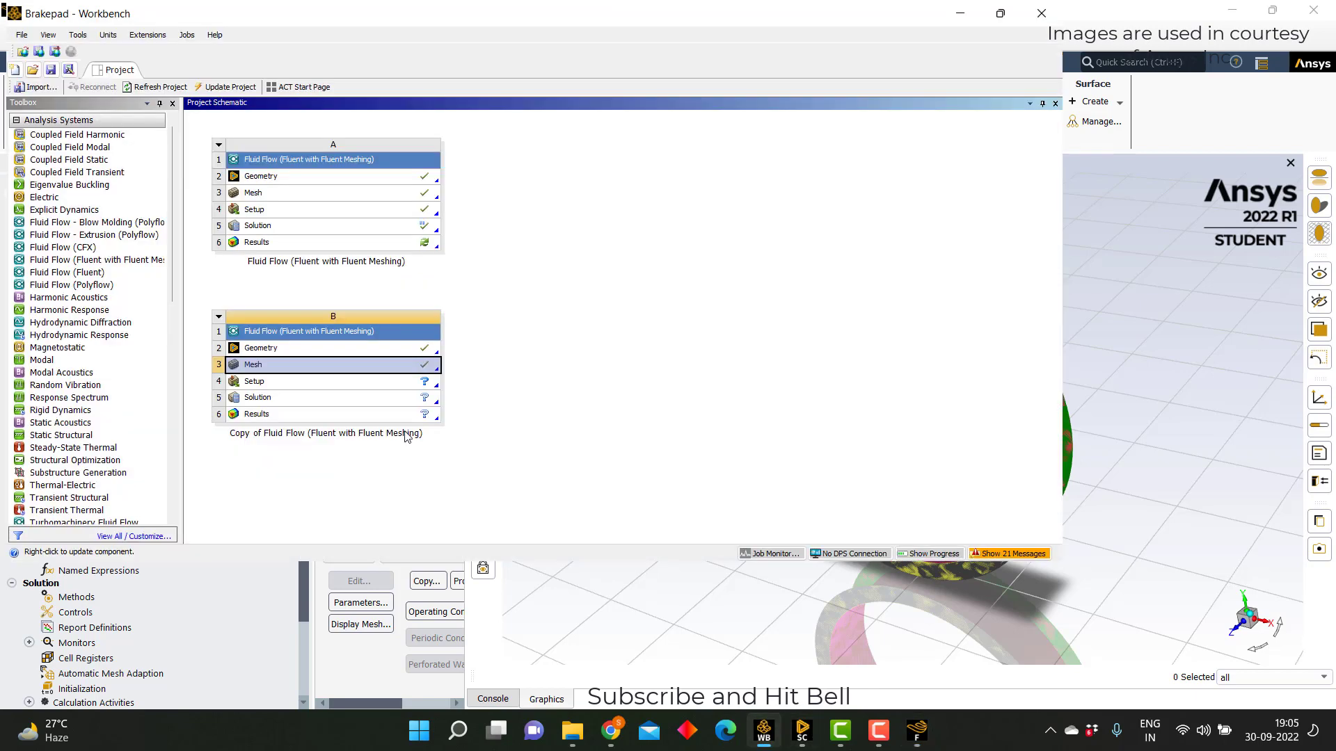
pyautogui.click(412, 384)
pyautogui.rightClick(411, 386)
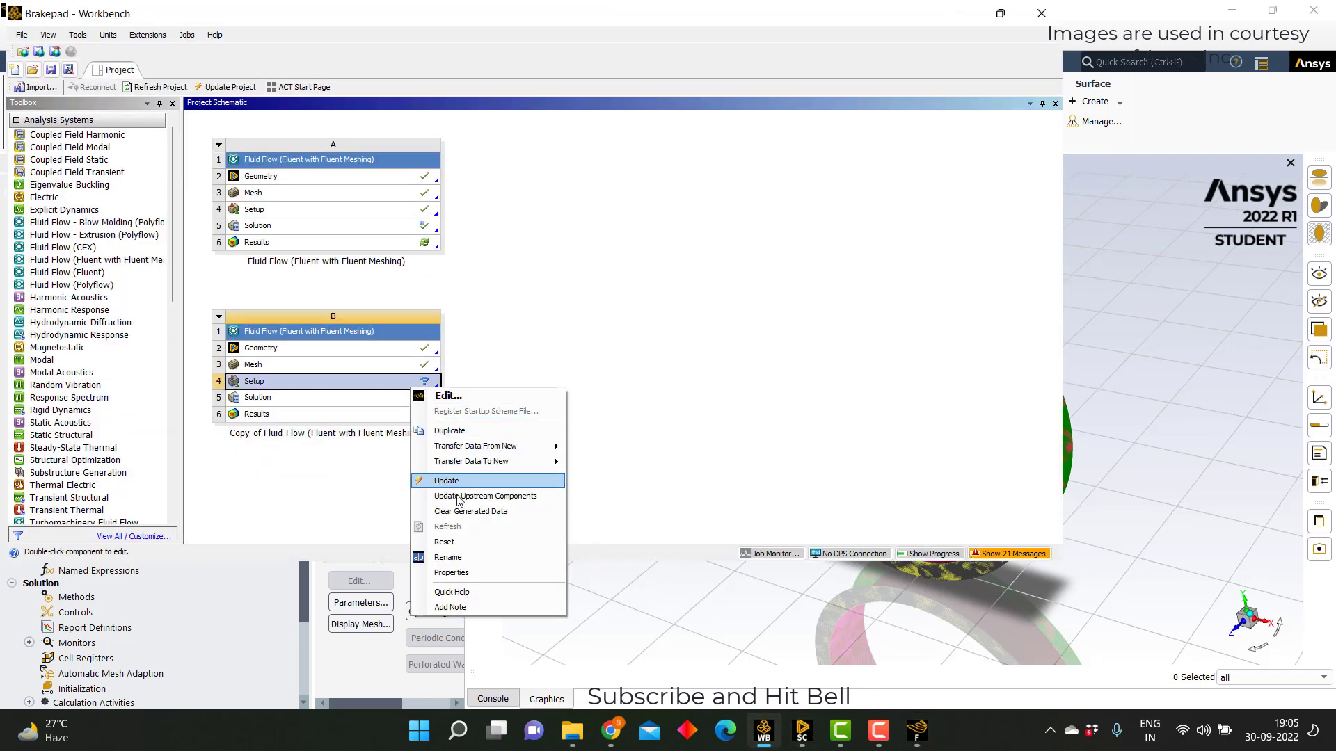
pyautogui.click(466, 542)
pyautogui.click(555, 316)
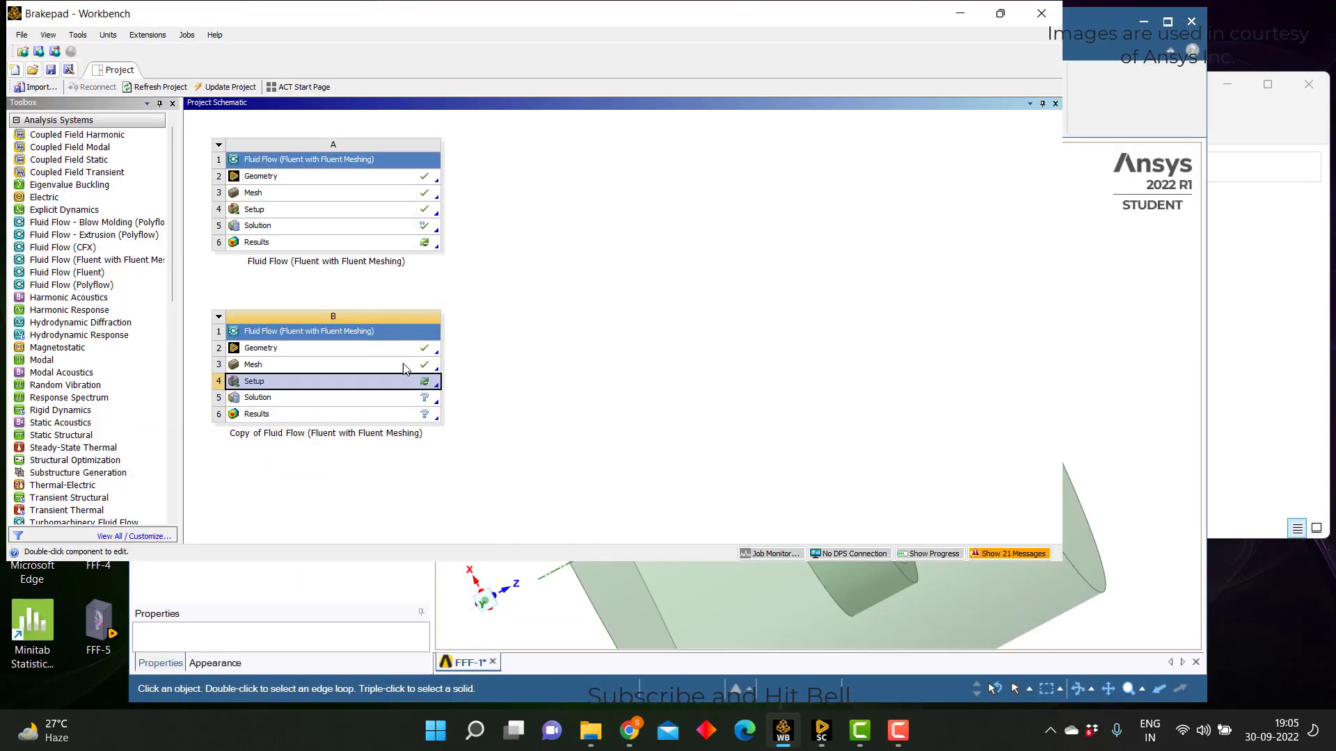
pyautogui.click(400, 368)
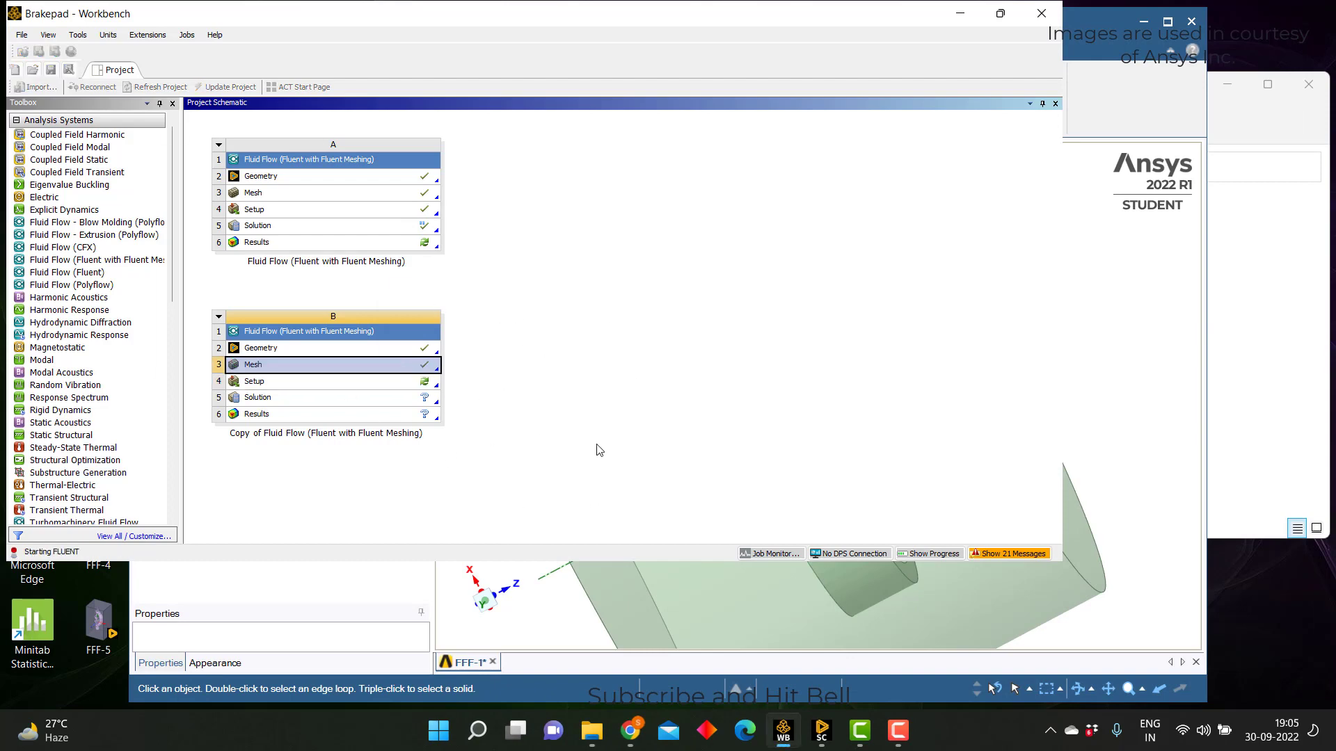
pyautogui.click(593, 512)
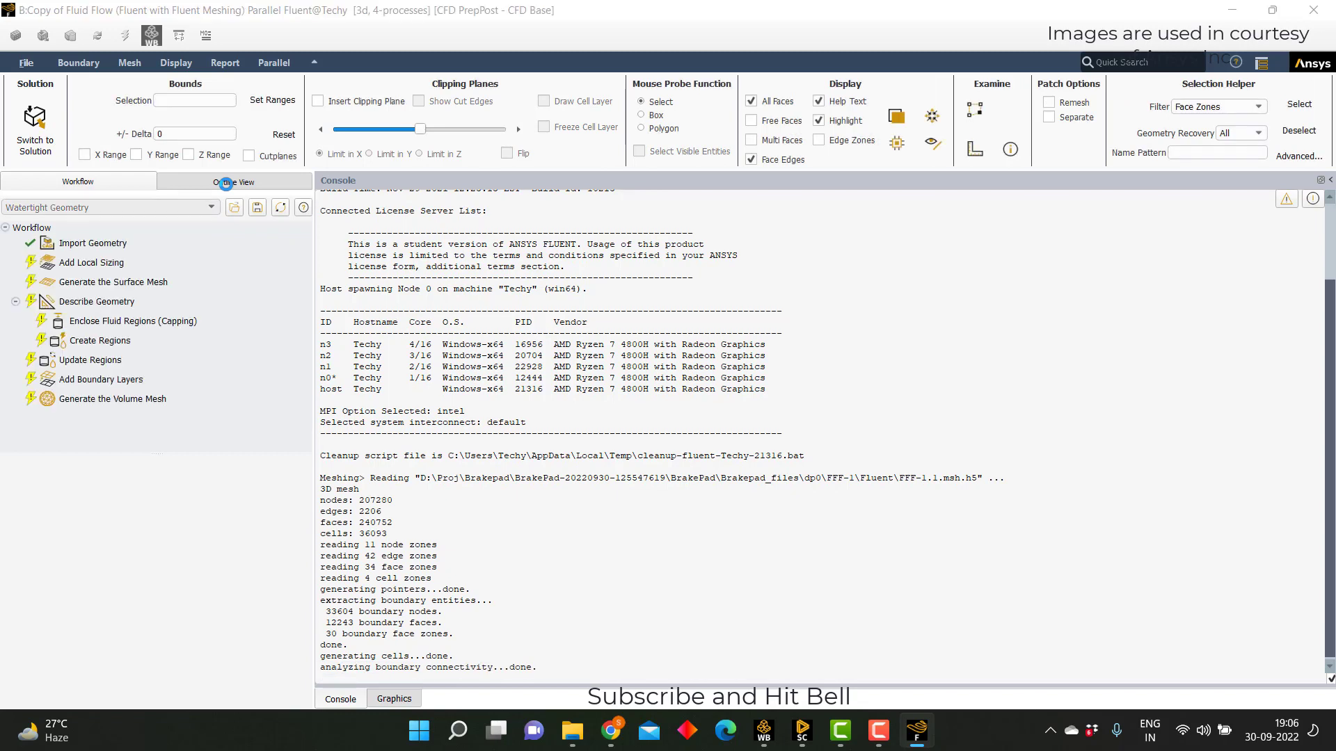
# - Expand Mesh Objects to list fluidandpad's face zone labels
pyautogui.click(229, 183)
pyautogui.click(47, 301)
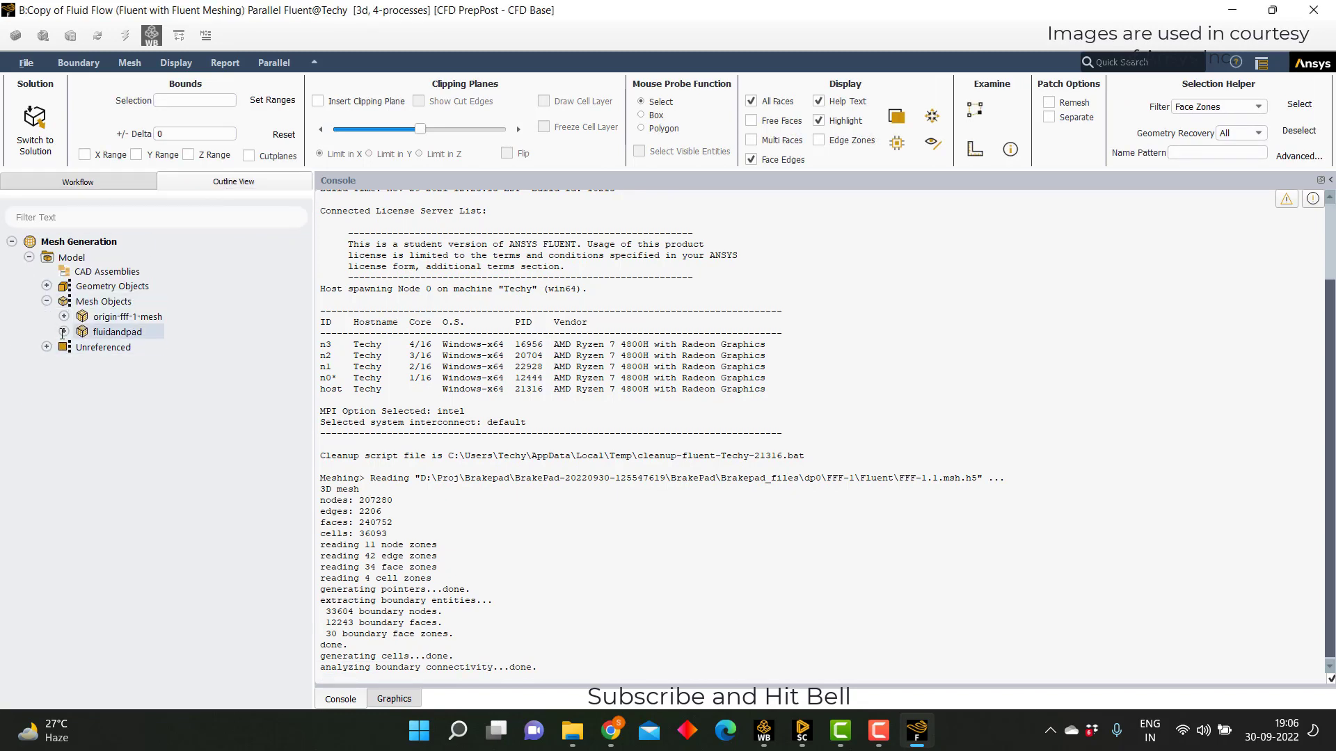
pyautogui.click(64, 332)
pyautogui.click(64, 316)
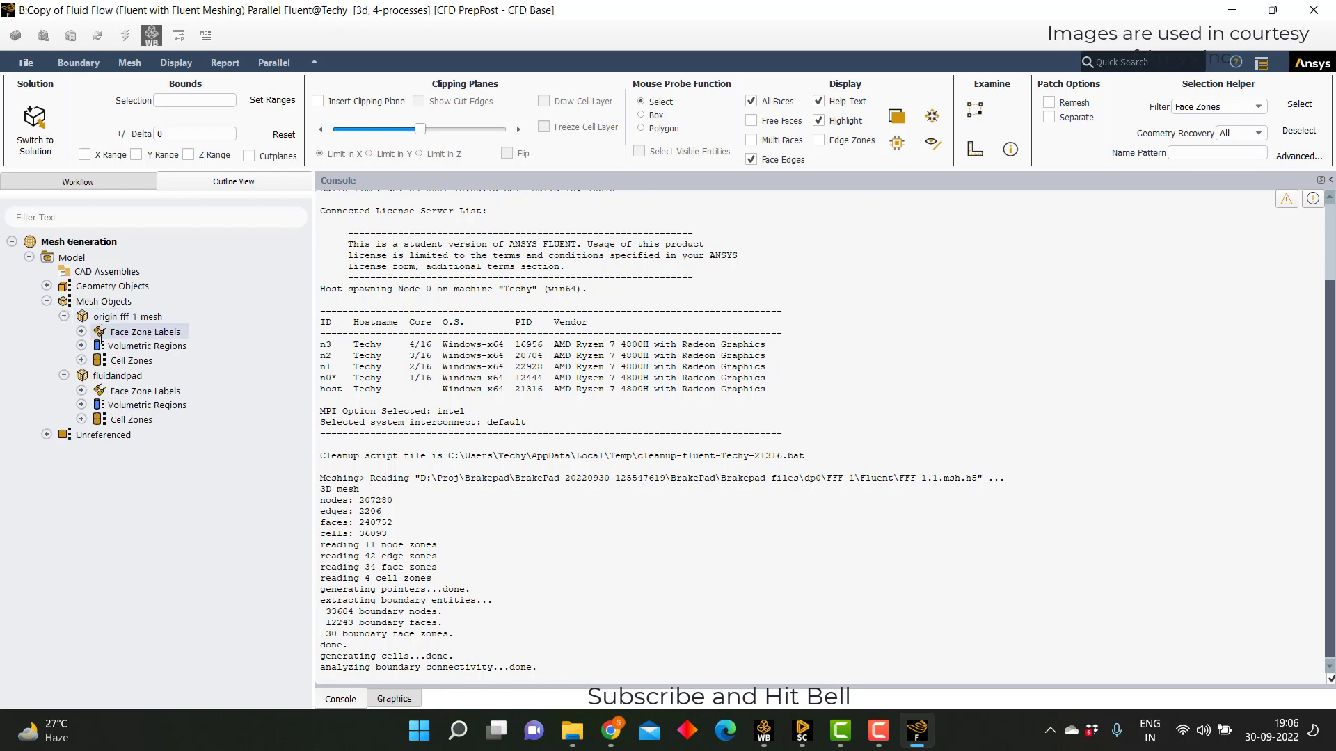
pyautogui.click(81, 391)
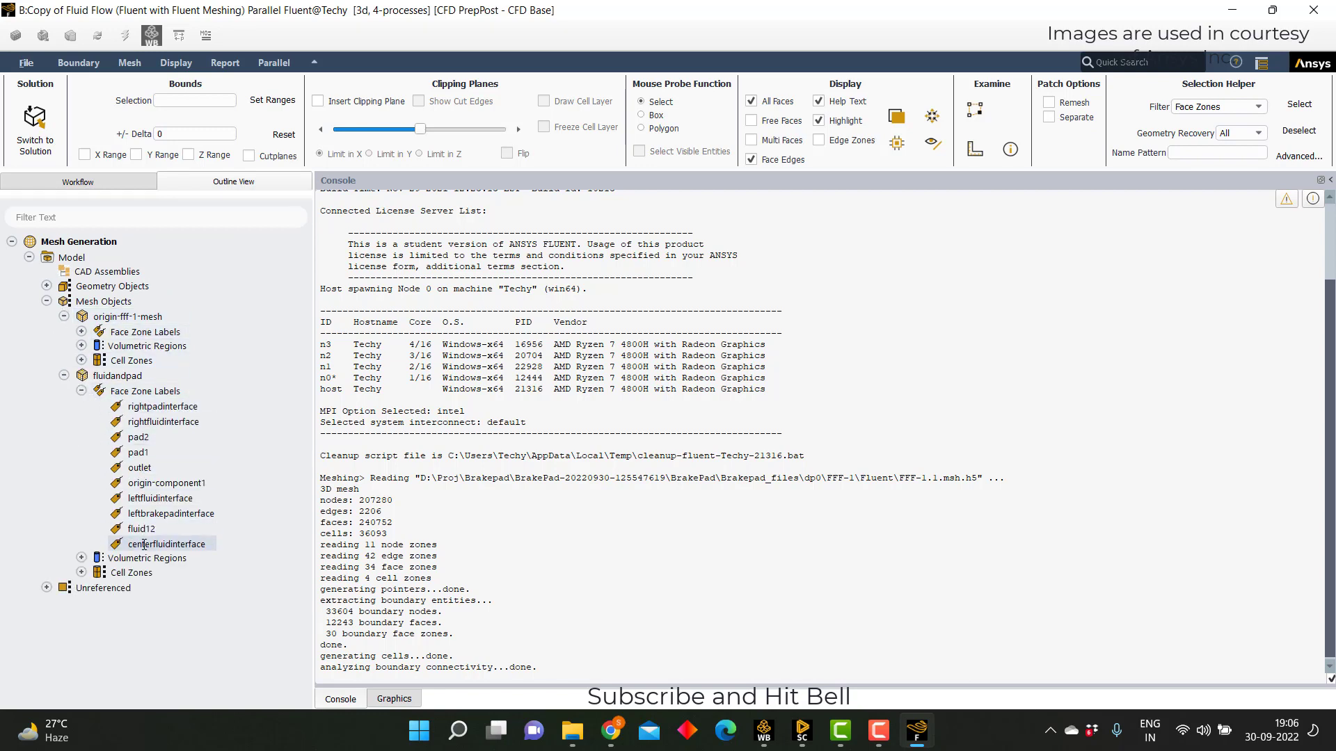
# - Change the outlet zone's boundary type to pressure-outlet
pyautogui.rightClick(141, 467)
pyautogui.click(161, 475)
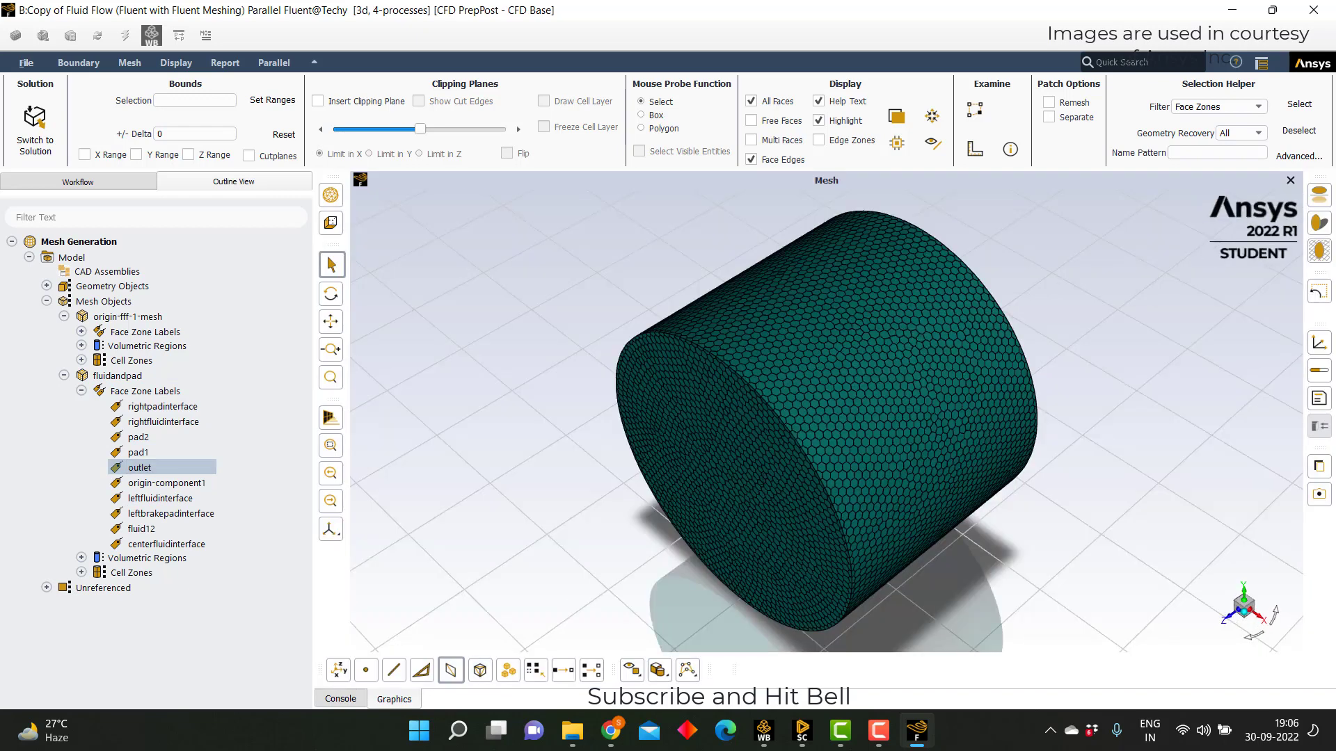
pyautogui.click(774, 478)
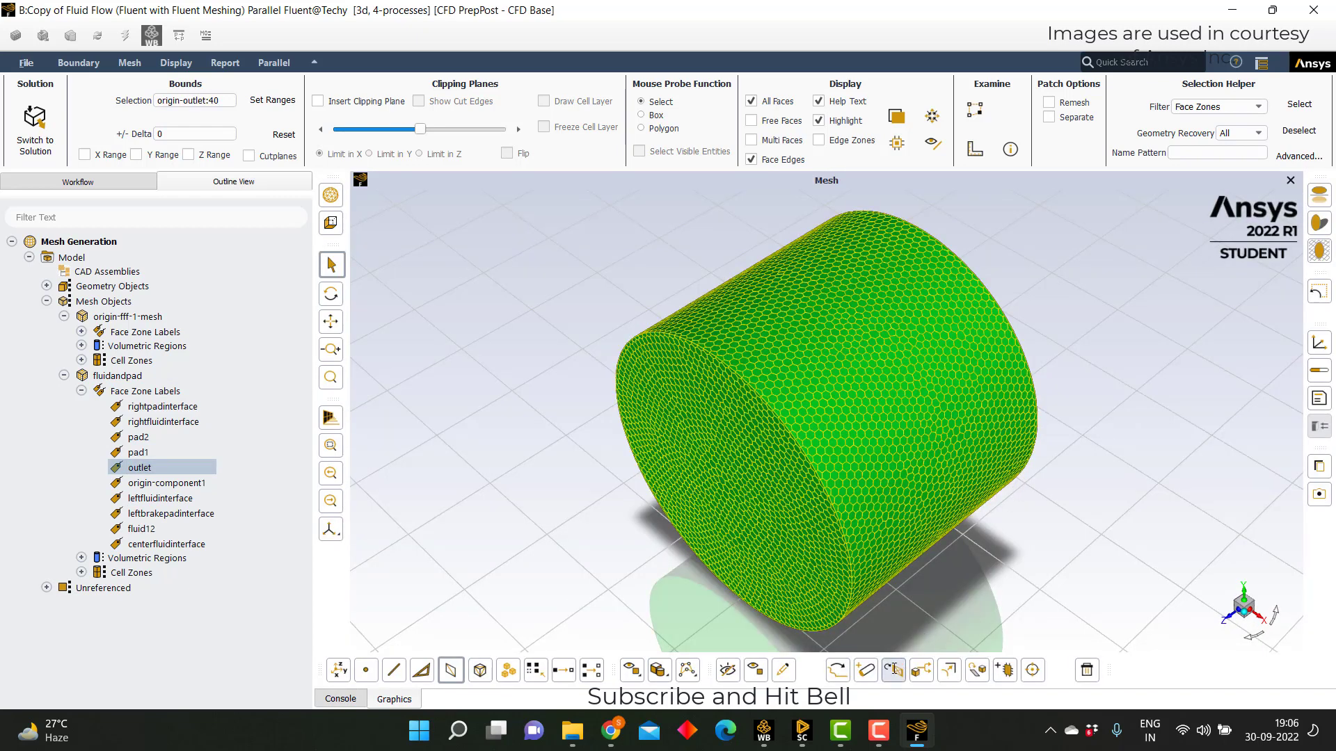
pyautogui.click(783, 669)
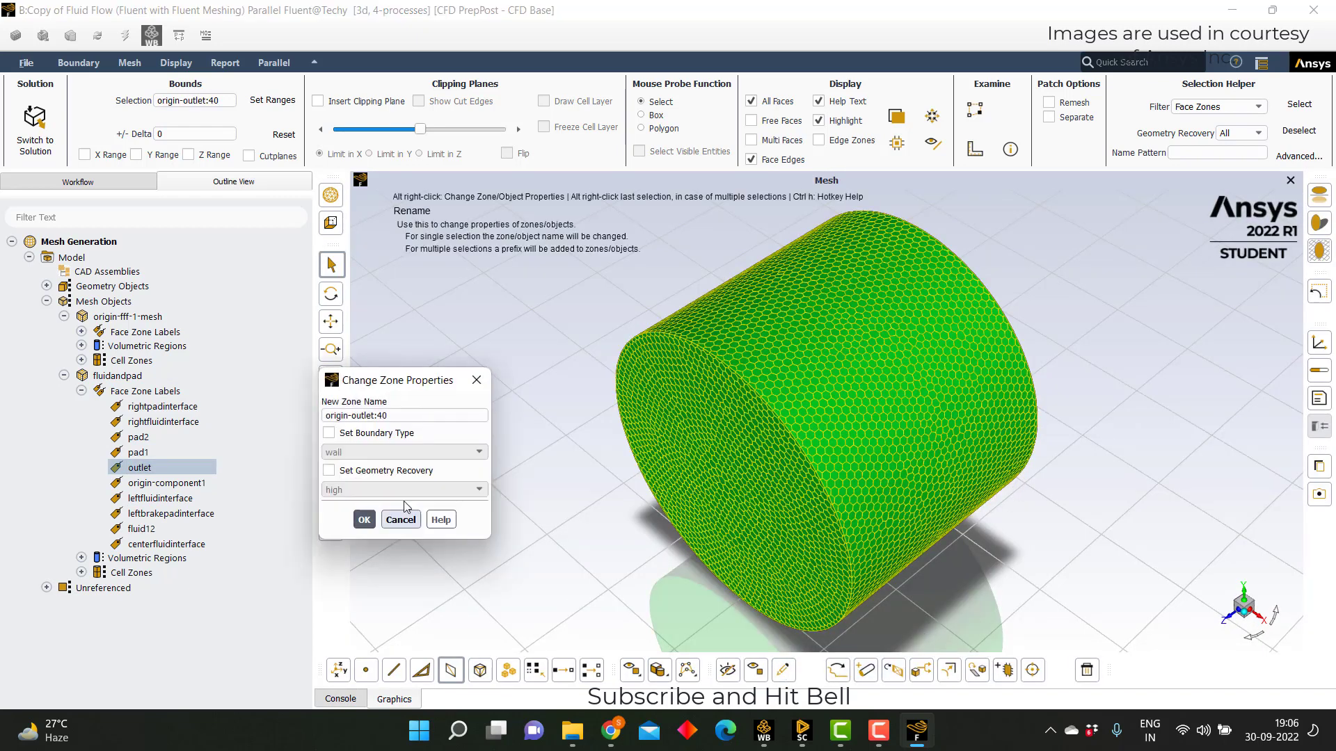
pyautogui.click(374, 434)
pyautogui.click(379, 452)
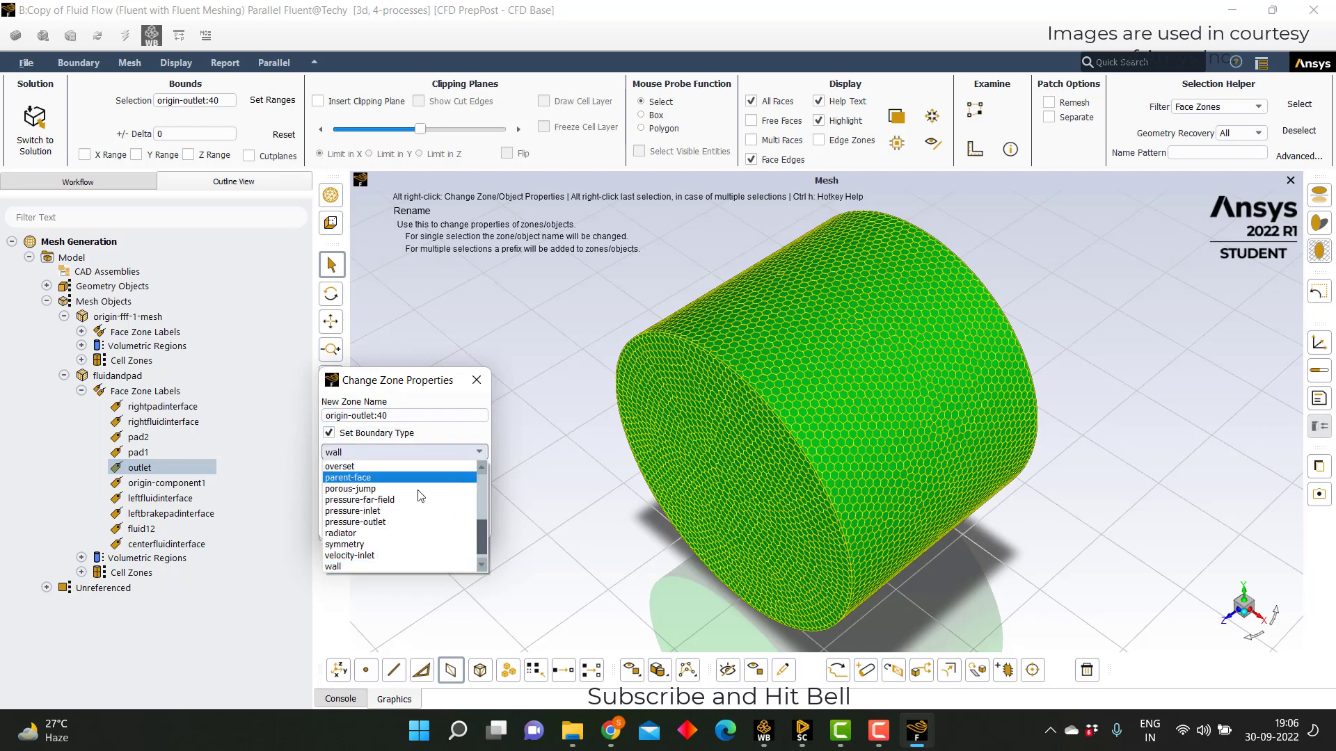
pyautogui.click(364, 524)
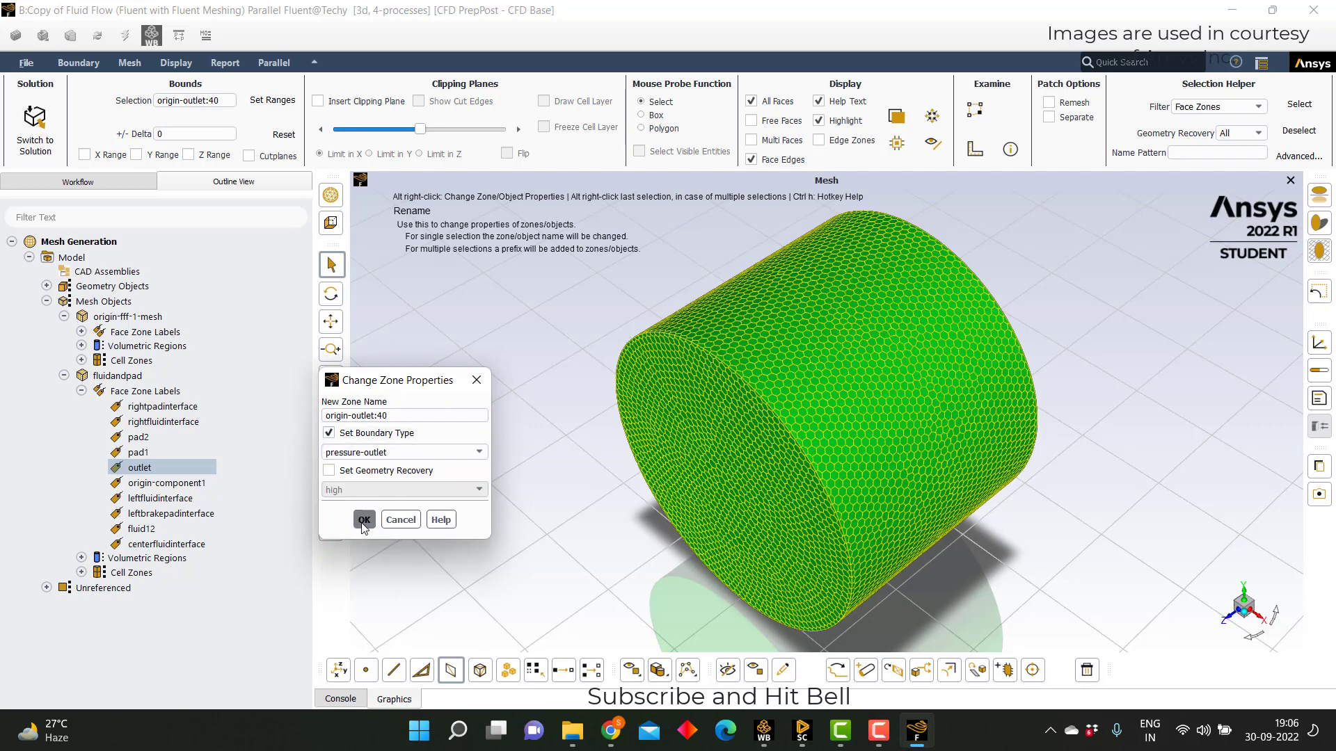
pyautogui.click(363, 518)
# - Inspect the leftbrakepadinterface zone's boundary type and cancel without changes
pyautogui.rightClick(199, 519)
pyautogui.click(212, 529)
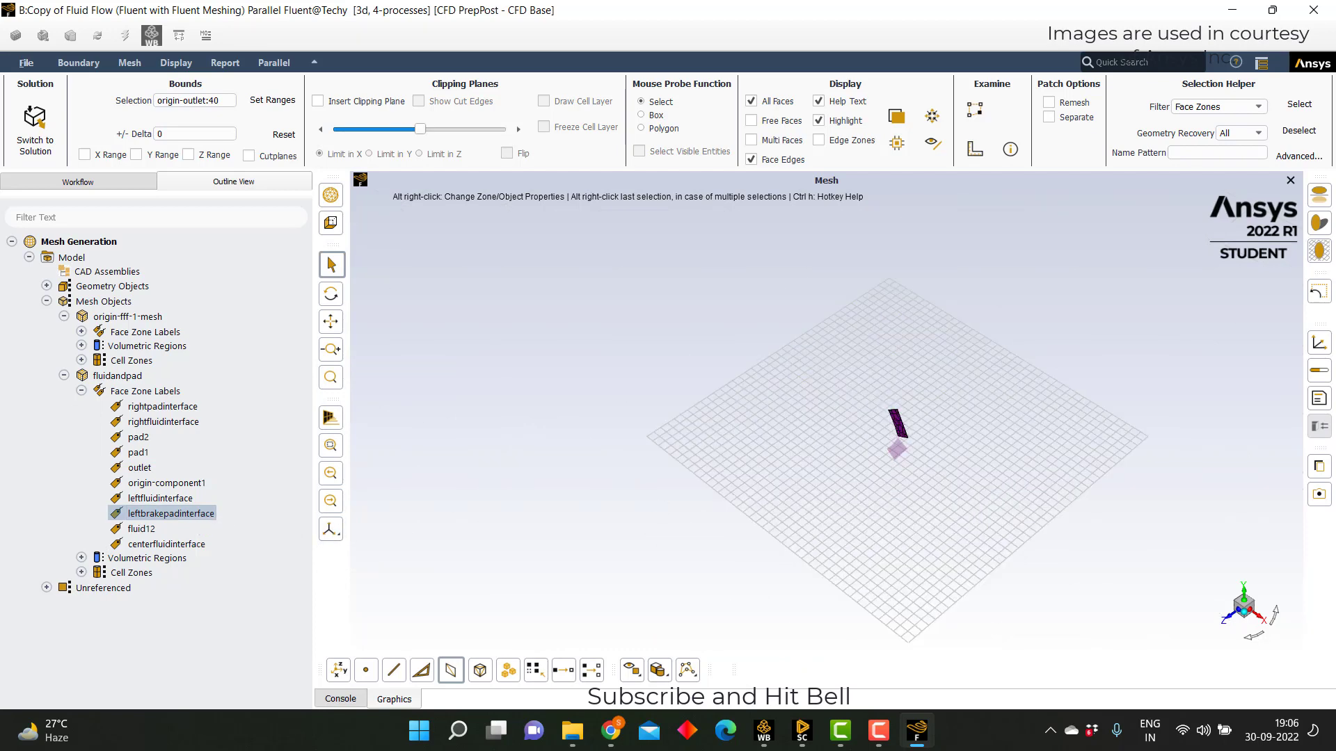
pyautogui.click(898, 425)
pyautogui.click(783, 669)
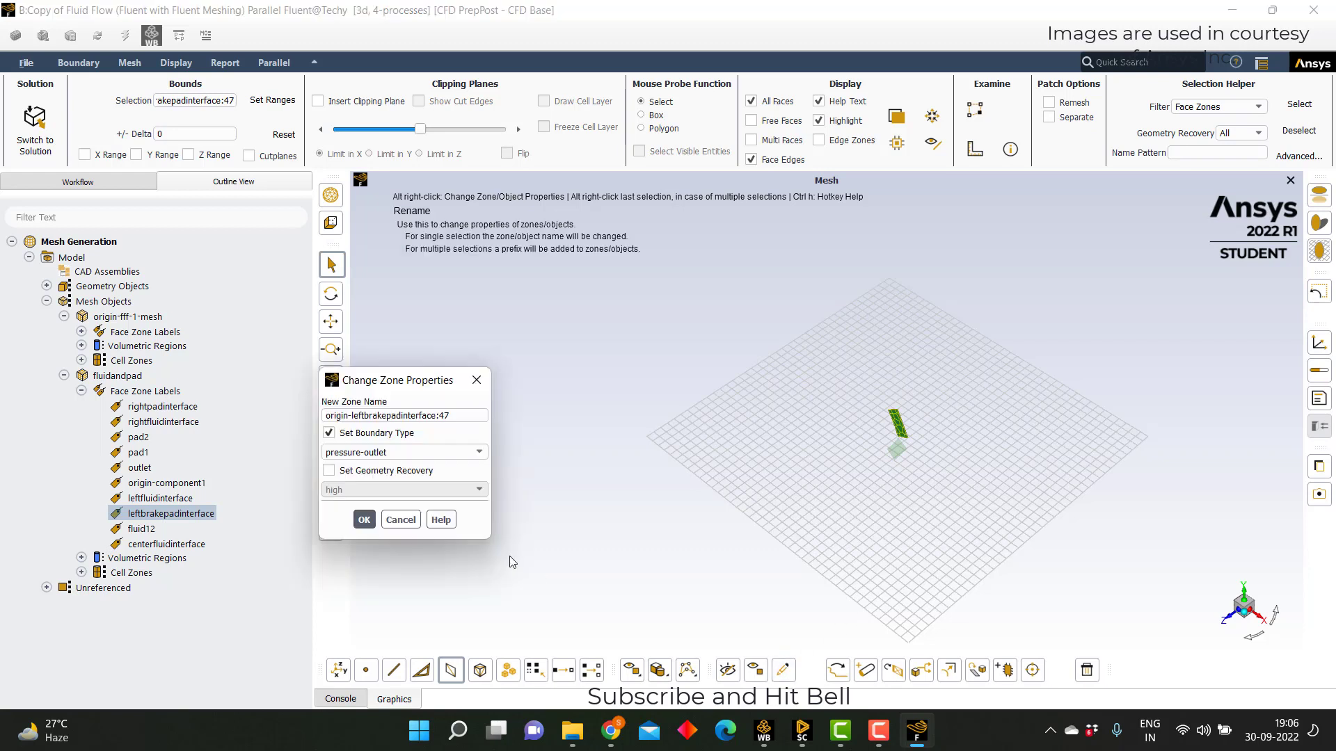
pyautogui.click(436, 453)
pyautogui.click(440, 460)
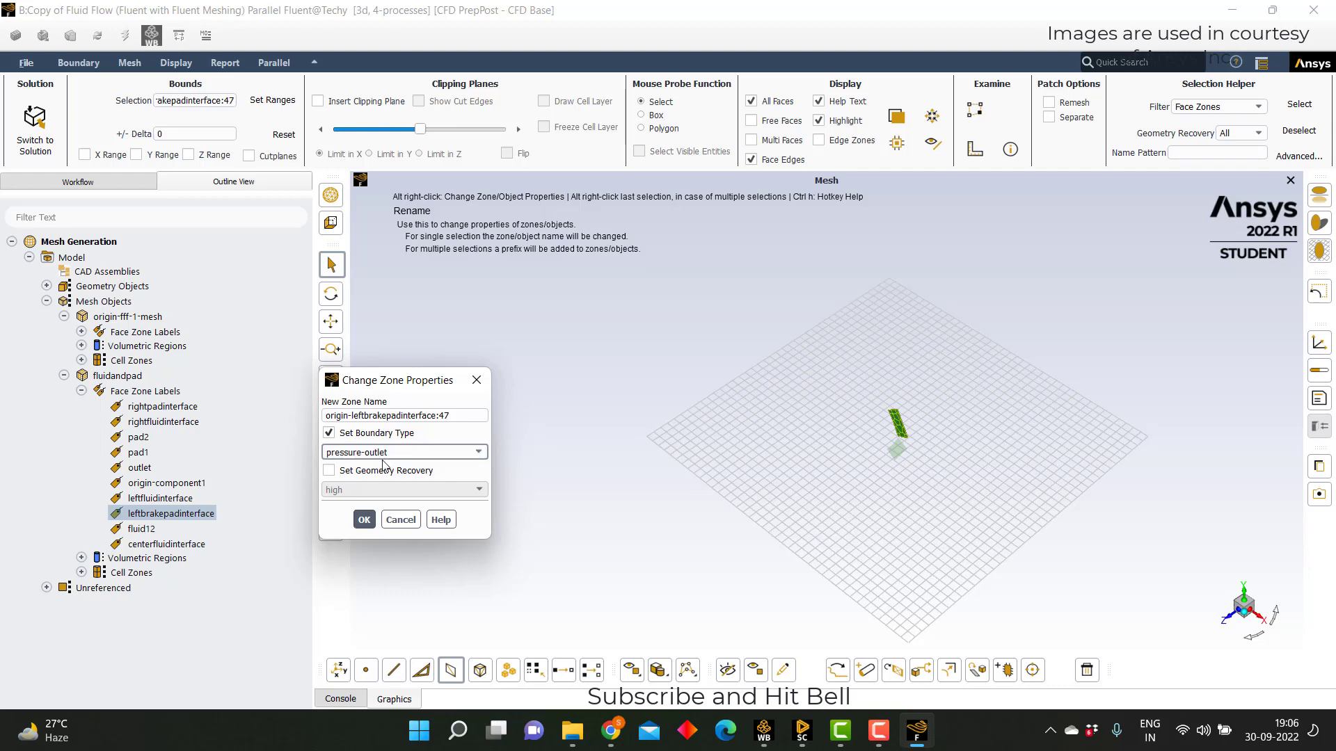
pyautogui.click(408, 522)
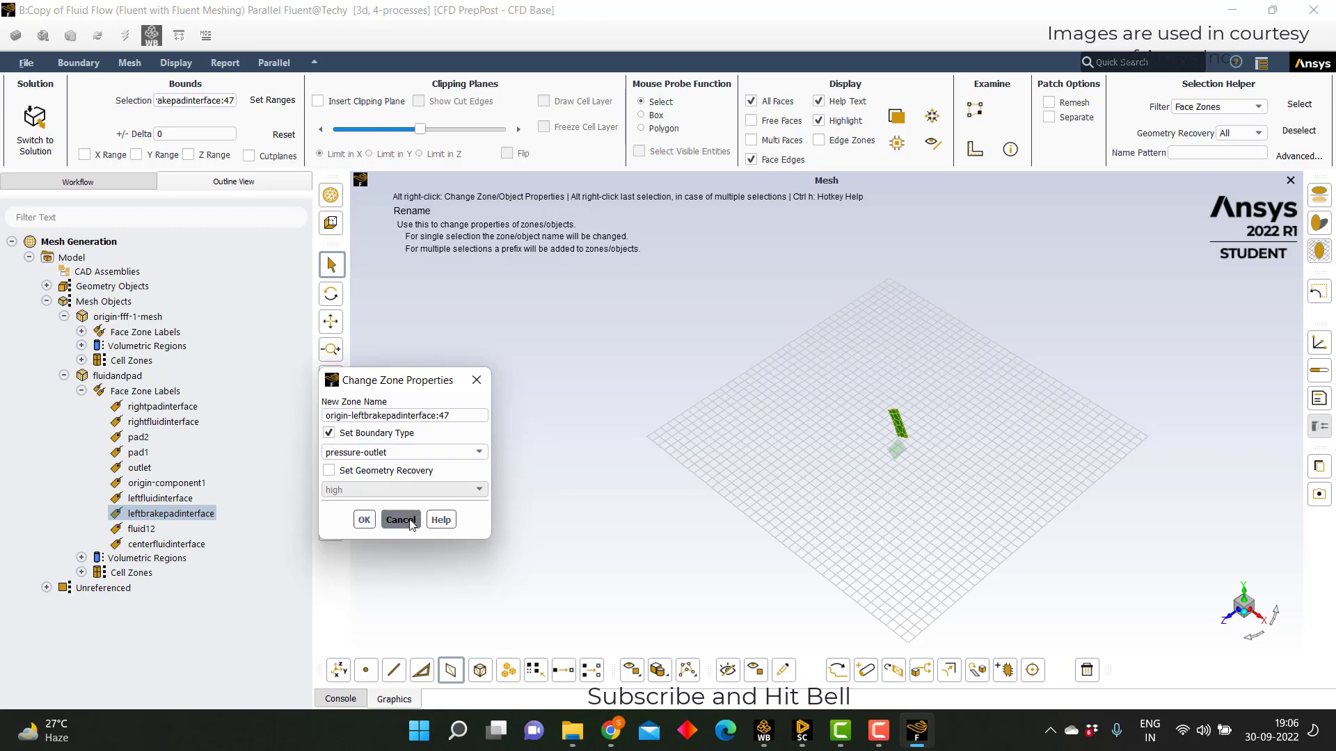
pyautogui.click(205, 546)
pyautogui.rightClick(205, 545)
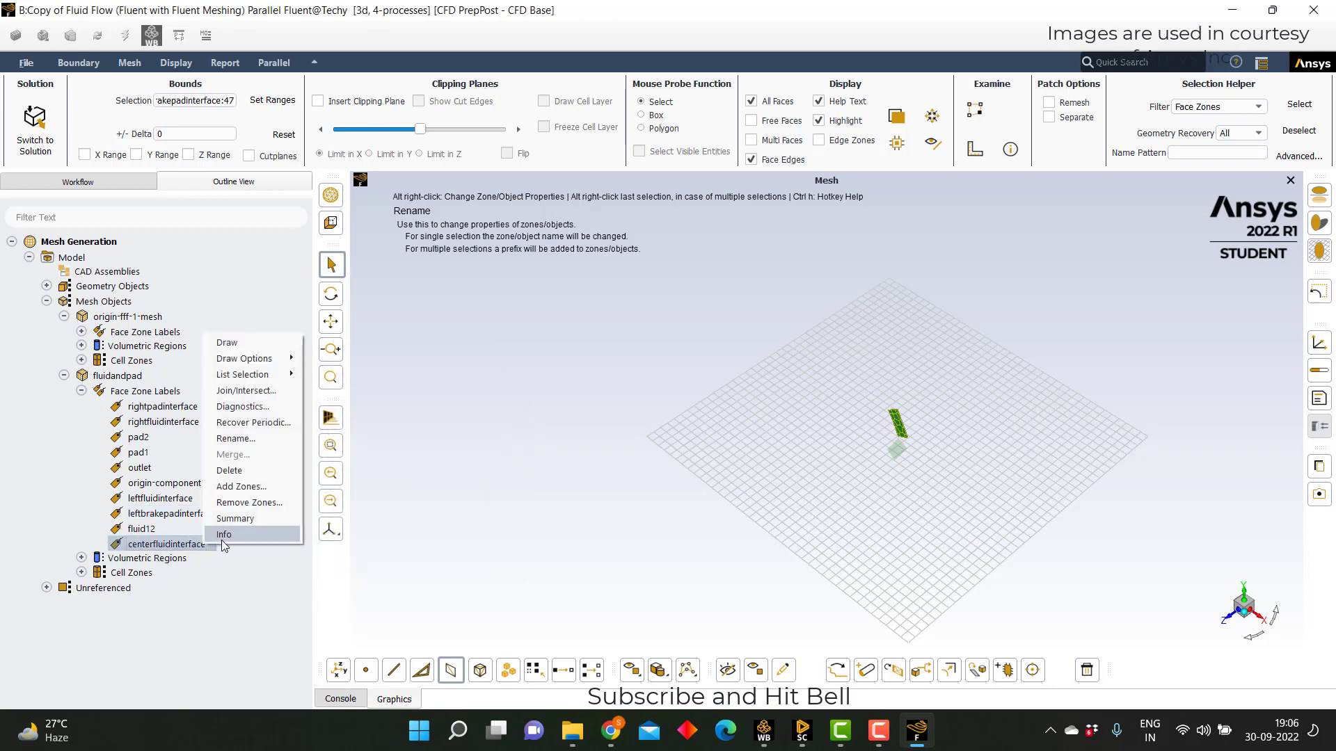
# - Switch the copied mesh to solution mode, converting geometry face zones to walls
pyautogui.click(32, 113)
pyautogui.click(31, 113)
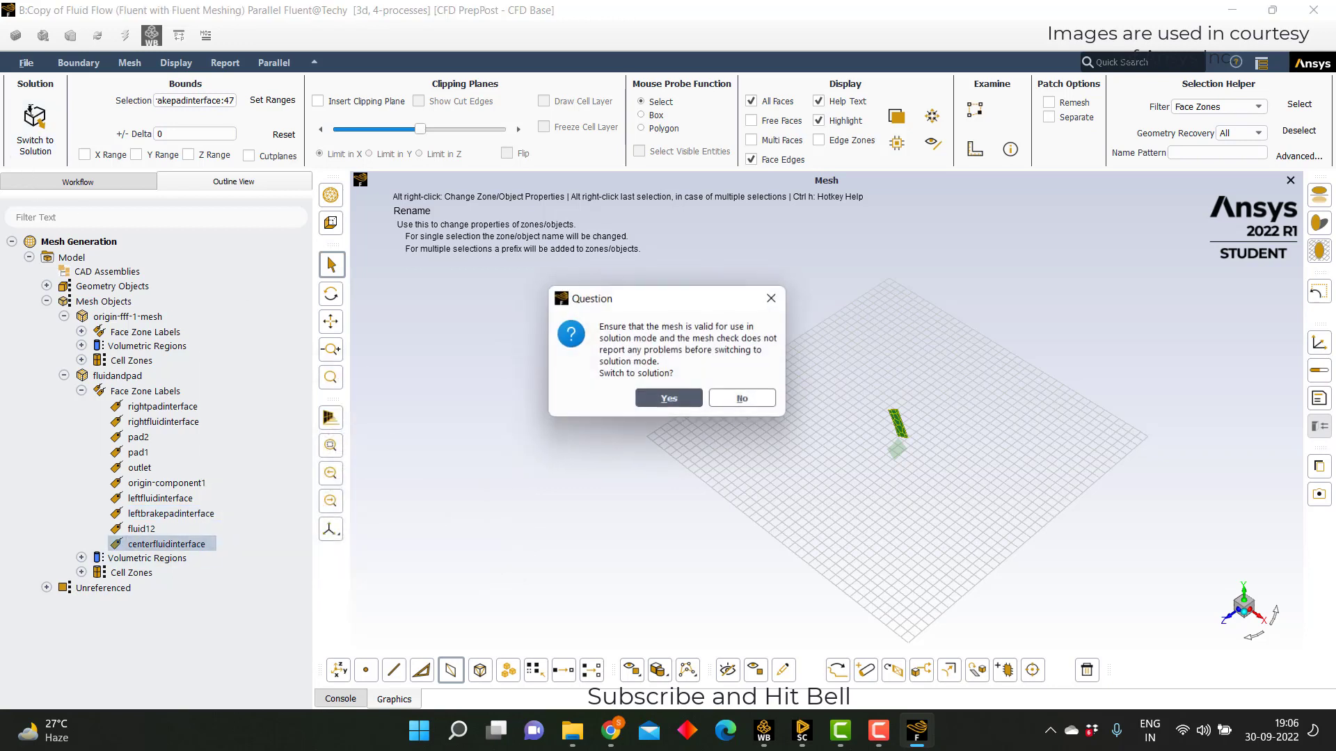
pyautogui.click(700, 399)
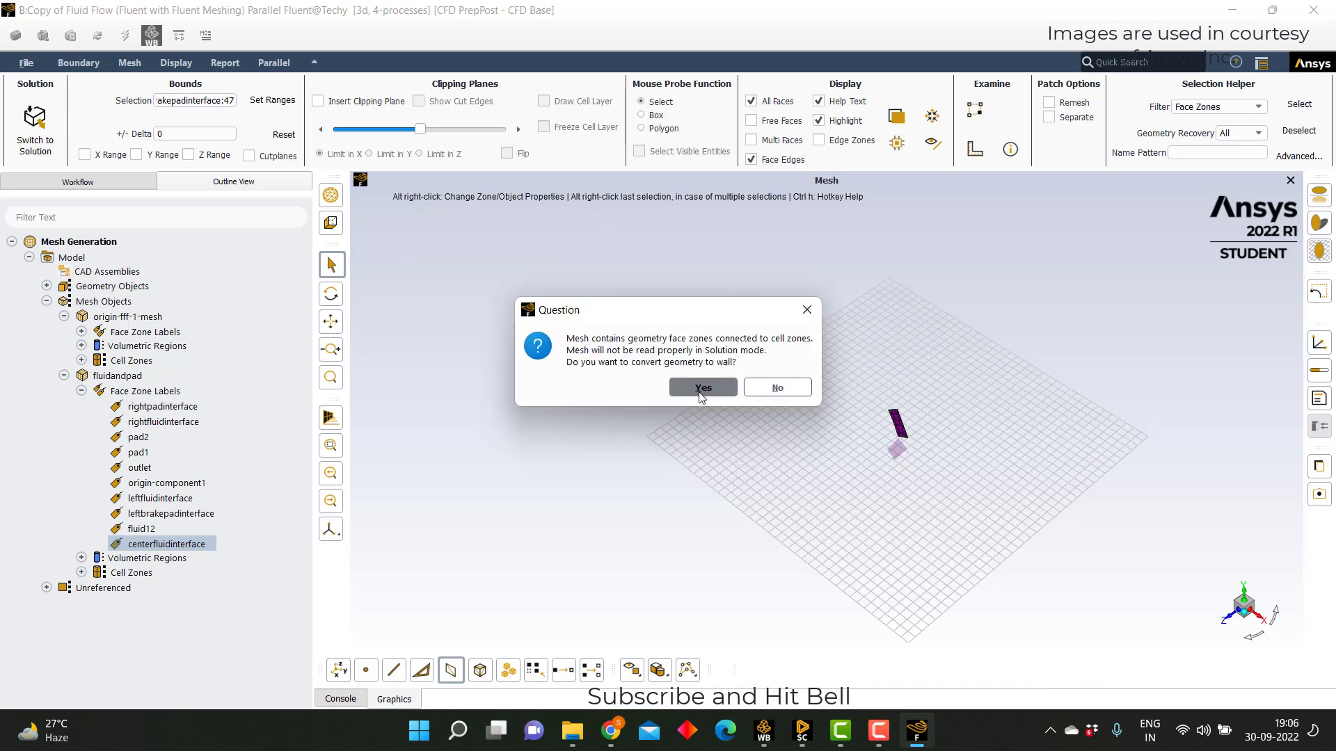
pyautogui.click(701, 394)
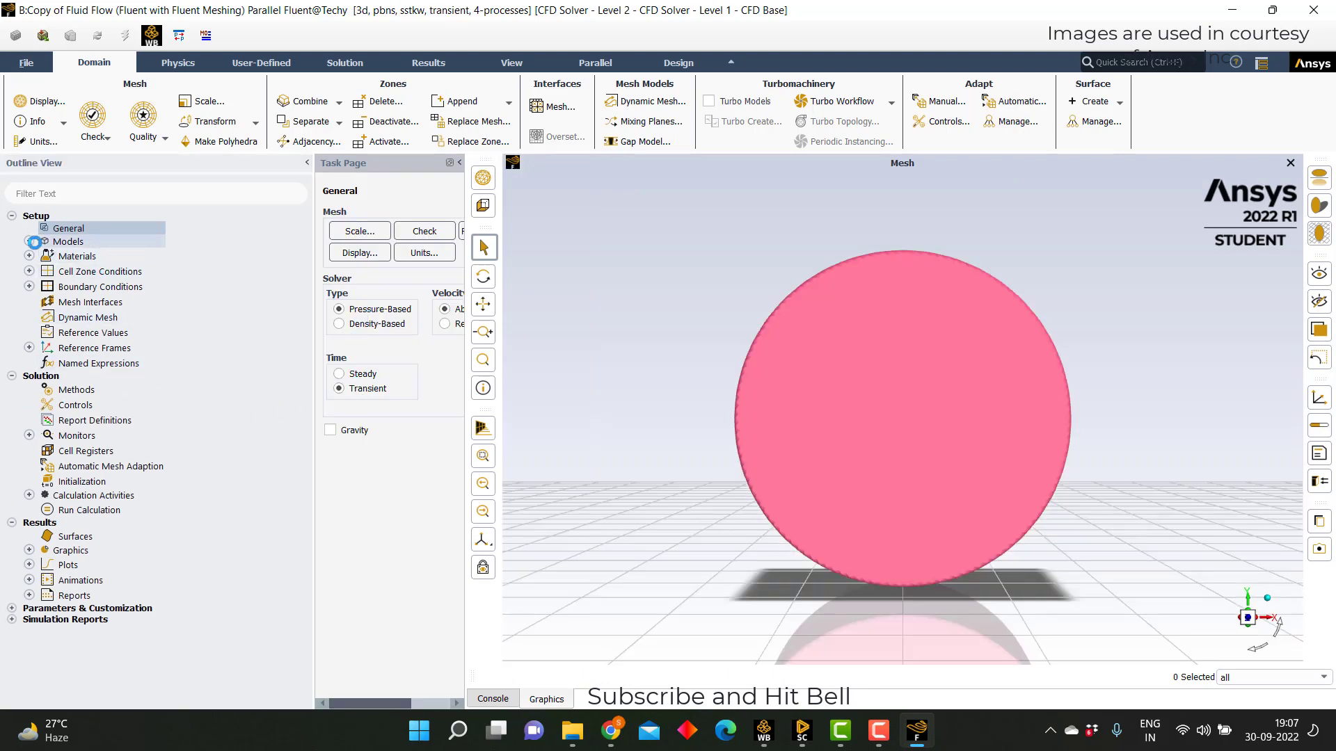
# - Turn on the energy equation in the Energy model
pyautogui.click(29, 242)
pyautogui.doubleClick(120, 279)
pyautogui.click(362, 404)
pyautogui.click(339, 447)
# - Locate the fff-1-wheel solid zone and set angular-velocity units to rev/min
pyautogui.click(28, 486)
pyautogui.click(47, 516)
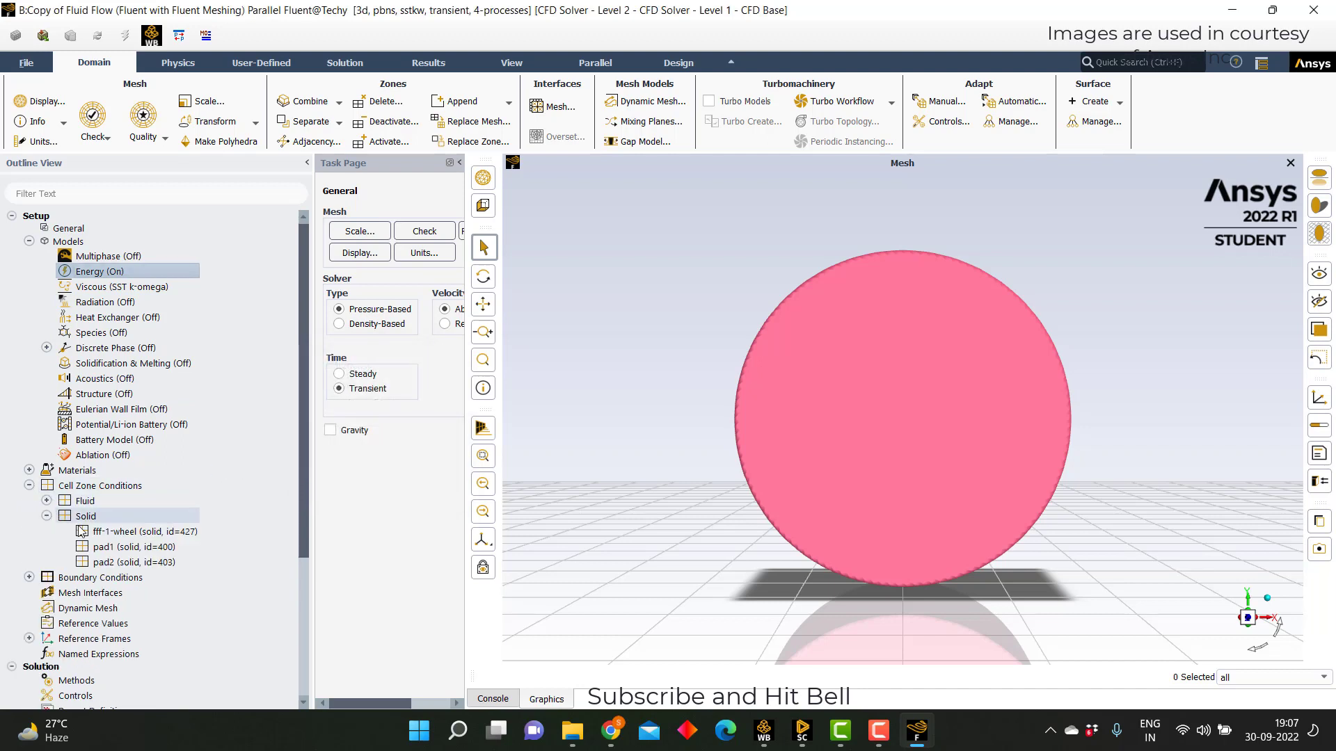
pyautogui.click(123, 533)
pyautogui.doubleClick(123, 533)
pyautogui.click(901, 364)
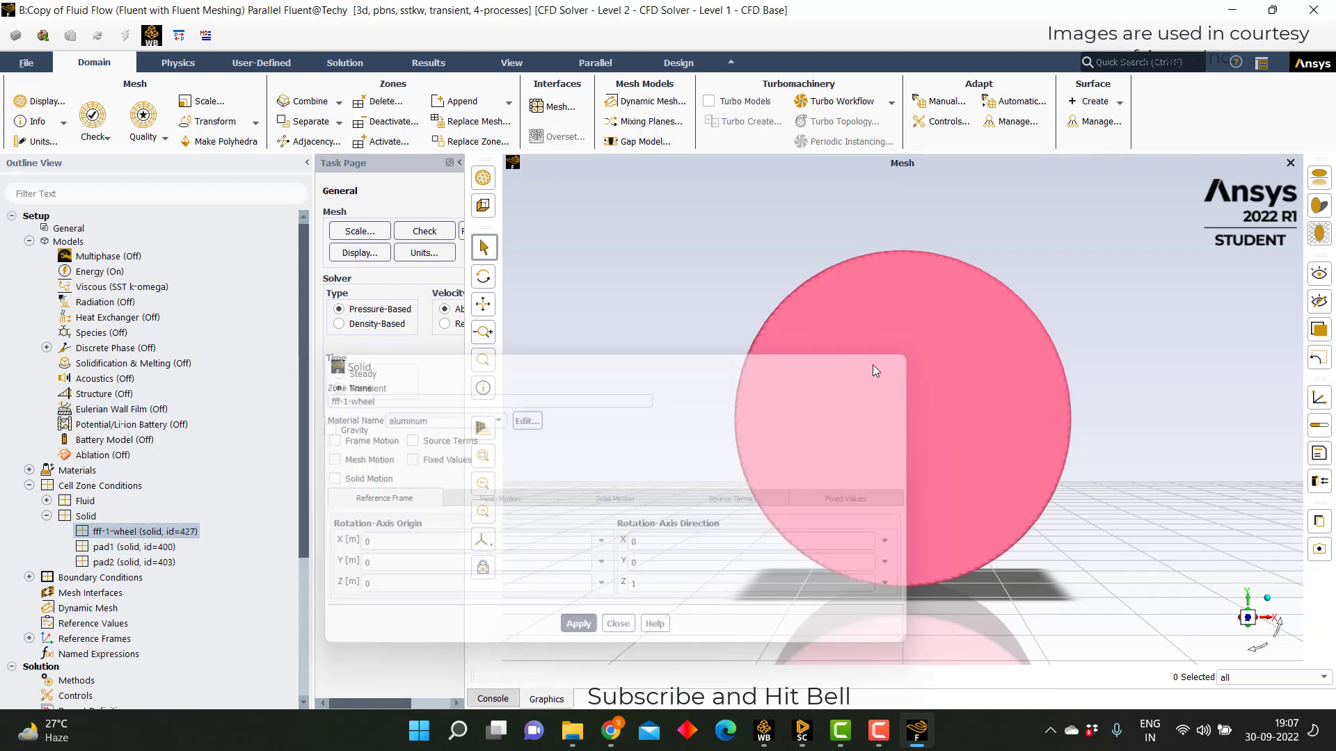
pyautogui.click(40, 141)
pyautogui.click(357, 426)
pyautogui.click(551, 427)
pyautogui.click(561, 556)
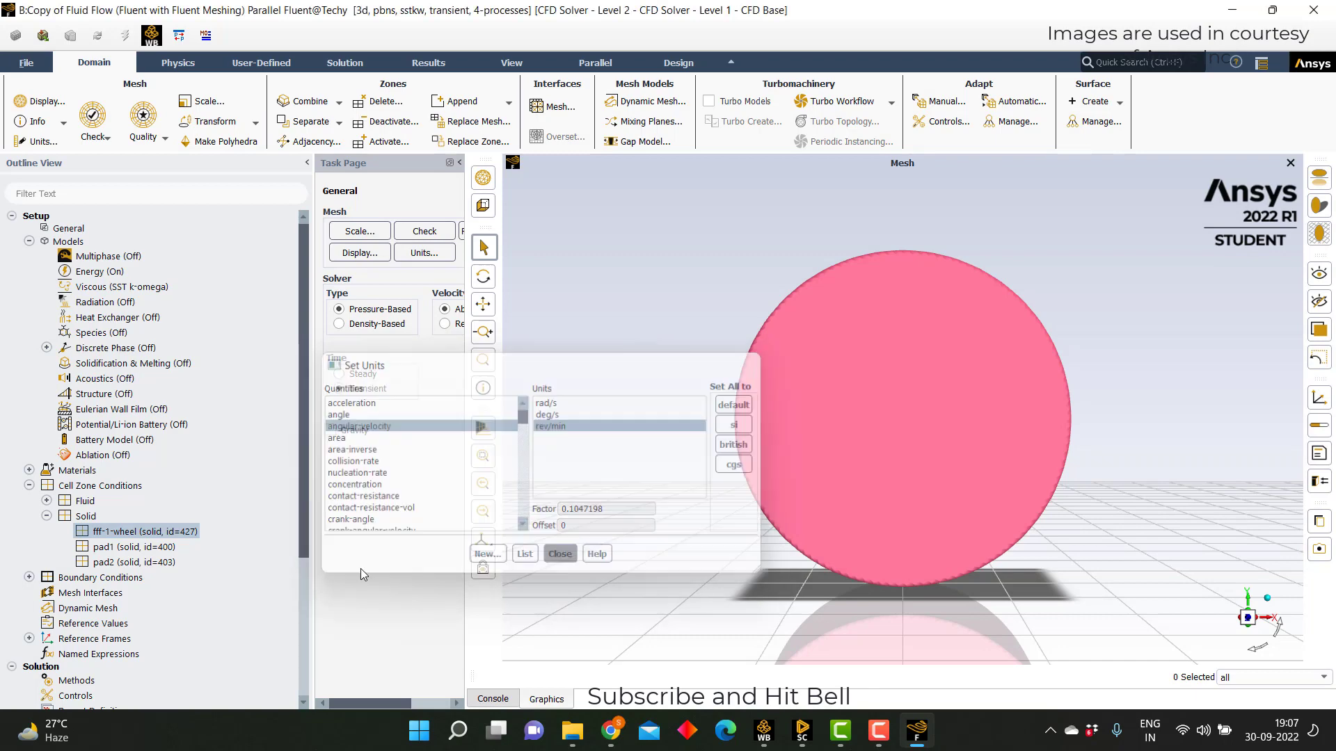
# - Give fff-1-wheel Mesh Motion at 1500 rev/min and apply it
pyautogui.doubleClick(117, 533)
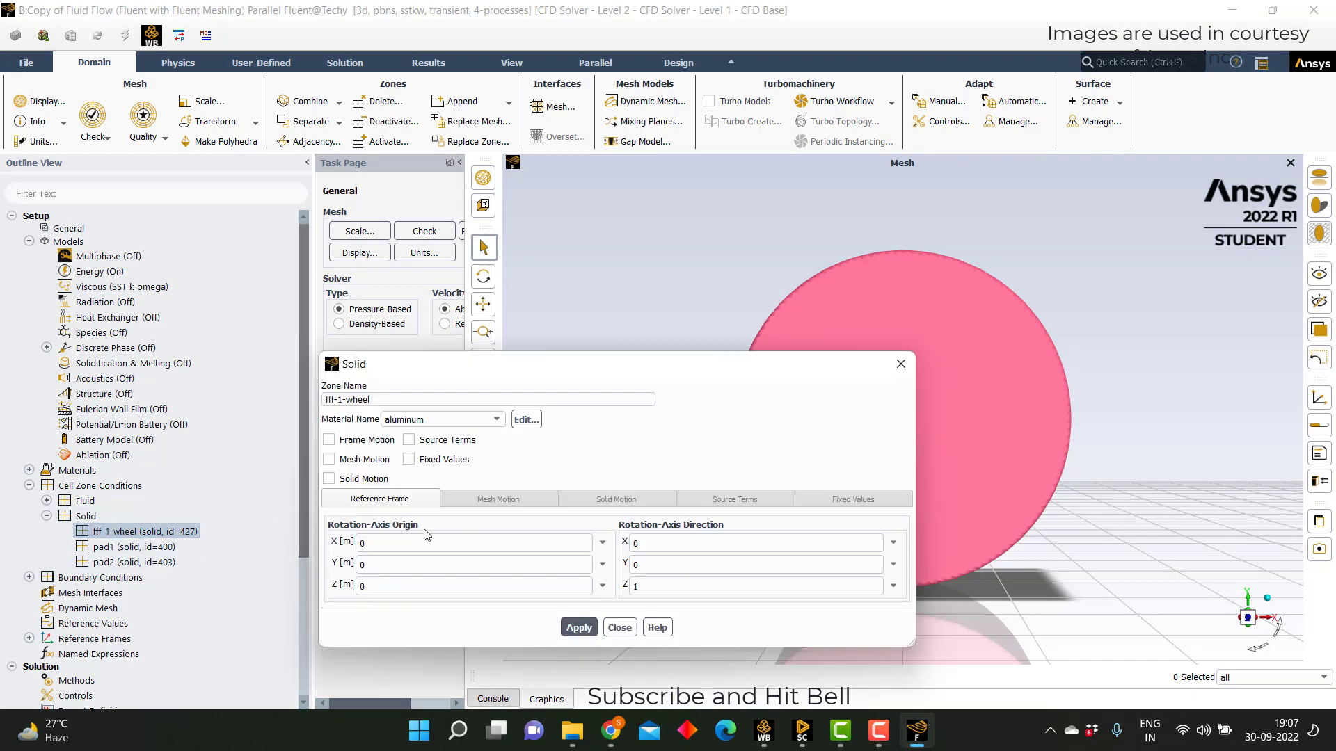
pyautogui.click(372, 458)
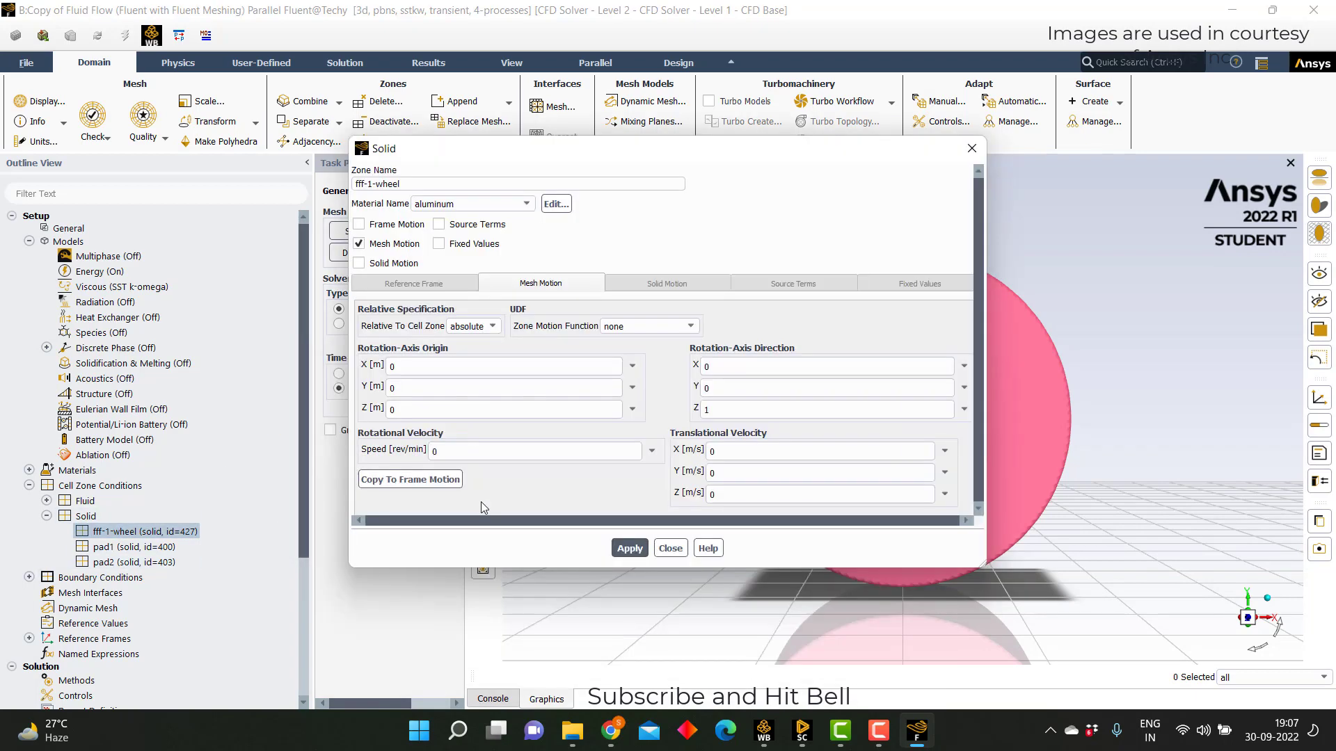
pyautogui.click(430, 450)
pyautogui.doubleClick(428, 450)
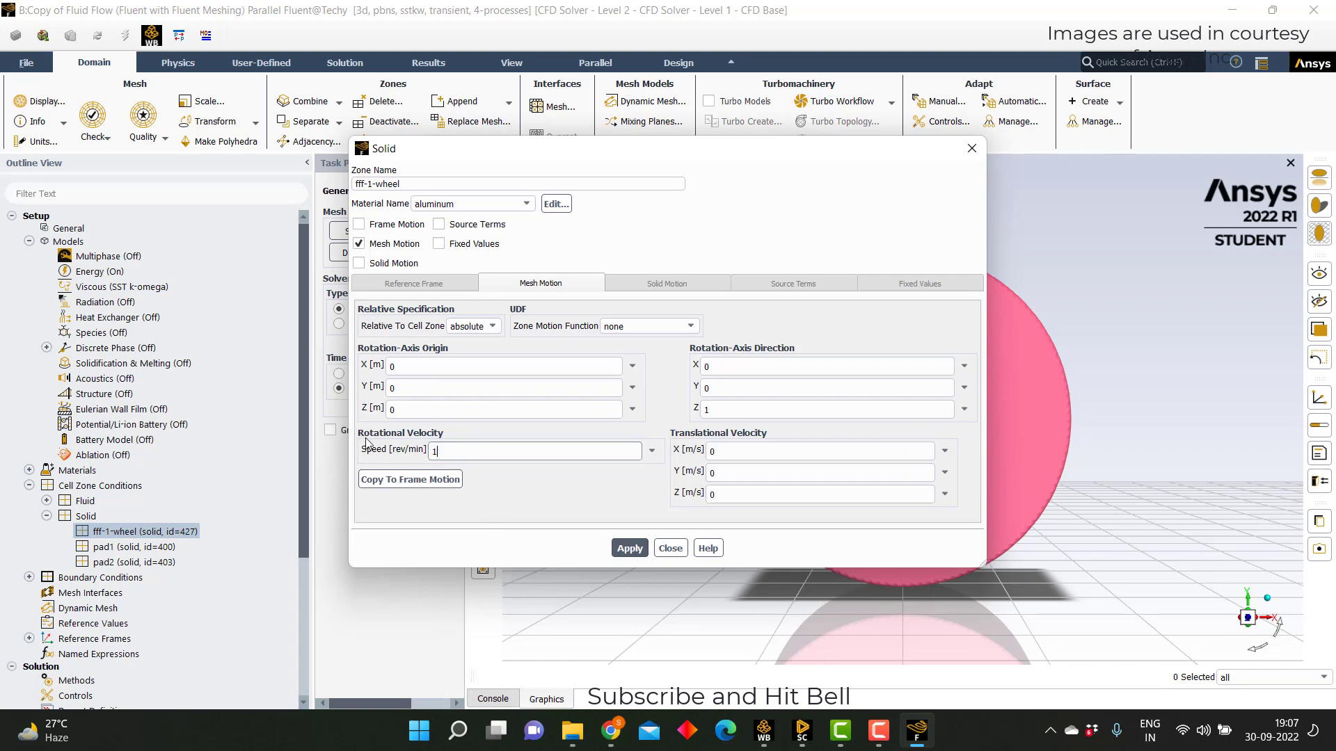
pyautogui.write('1500')
pyautogui.click(630, 548)
pyautogui.click(669, 548)
# - List the Outlet and Interface boundary condition zones
pyautogui.click(29, 578)
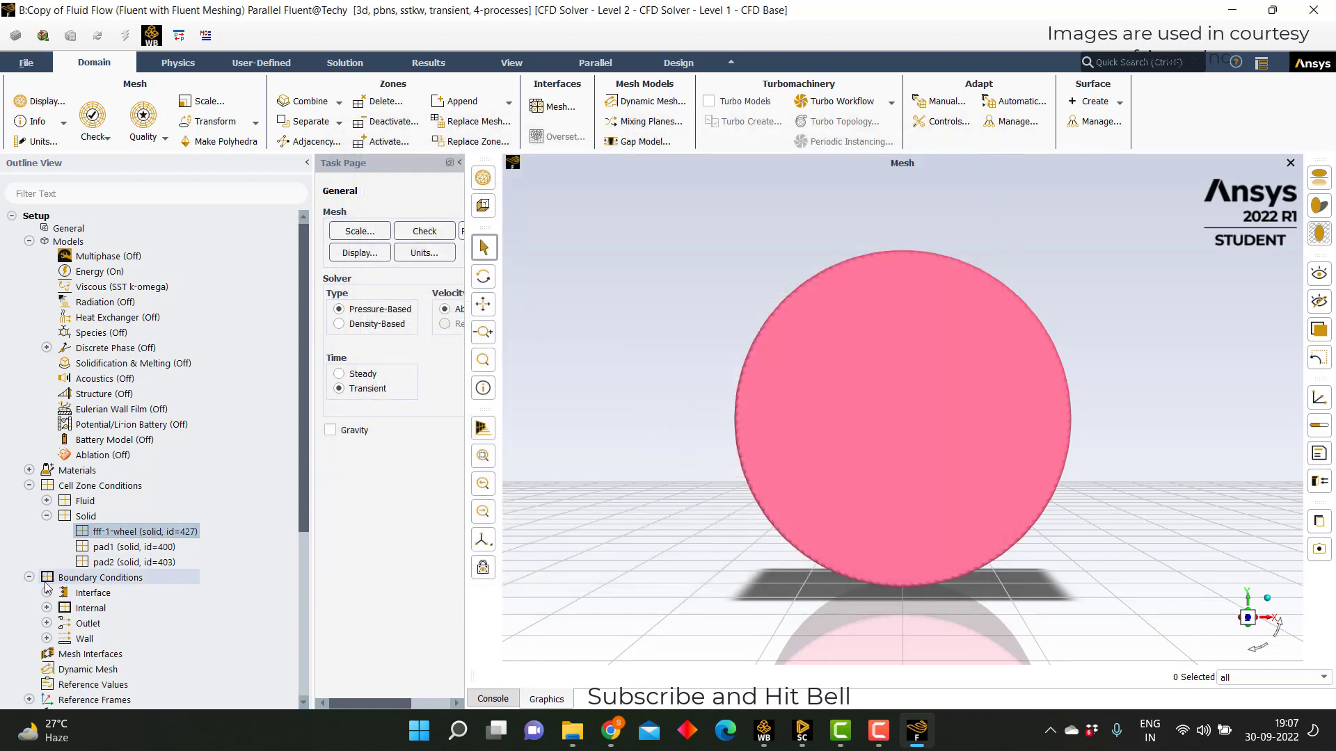
pyautogui.click(47, 624)
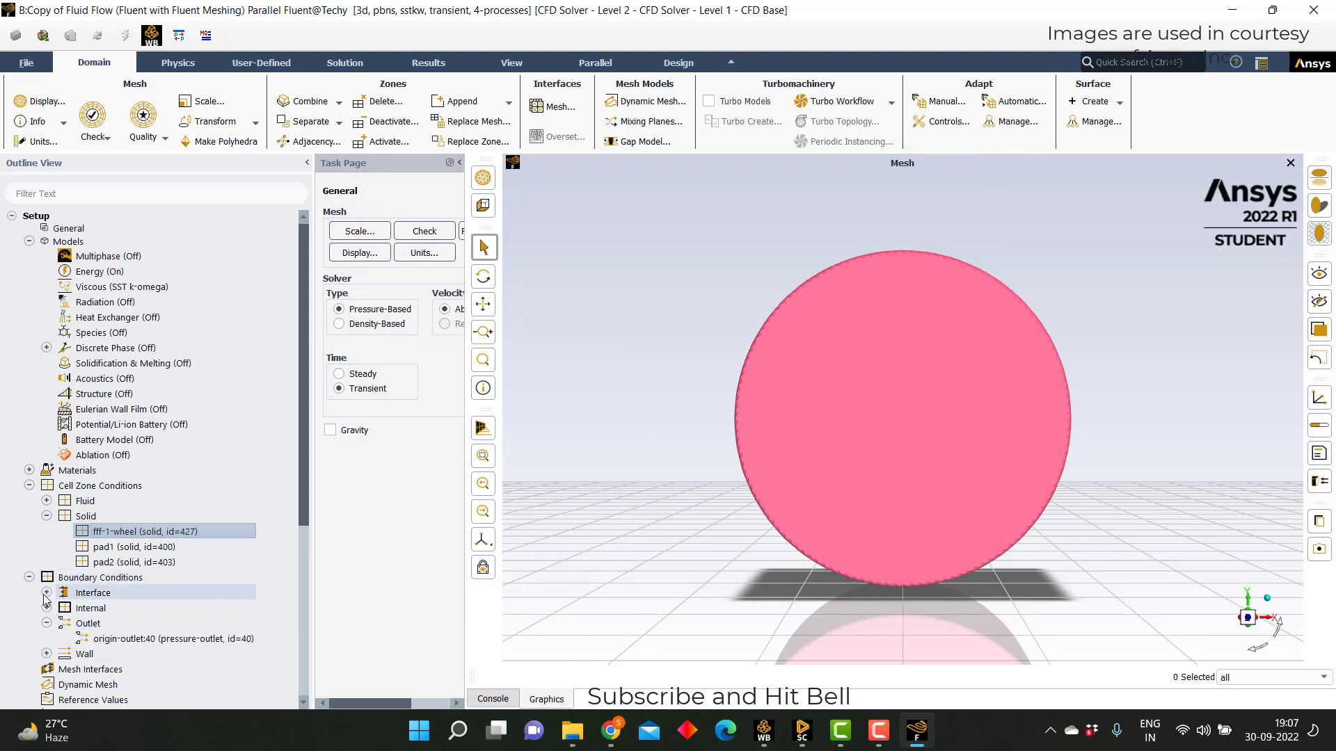
pyautogui.click(47, 592)
pyautogui.scroll(-5, 223, 541)
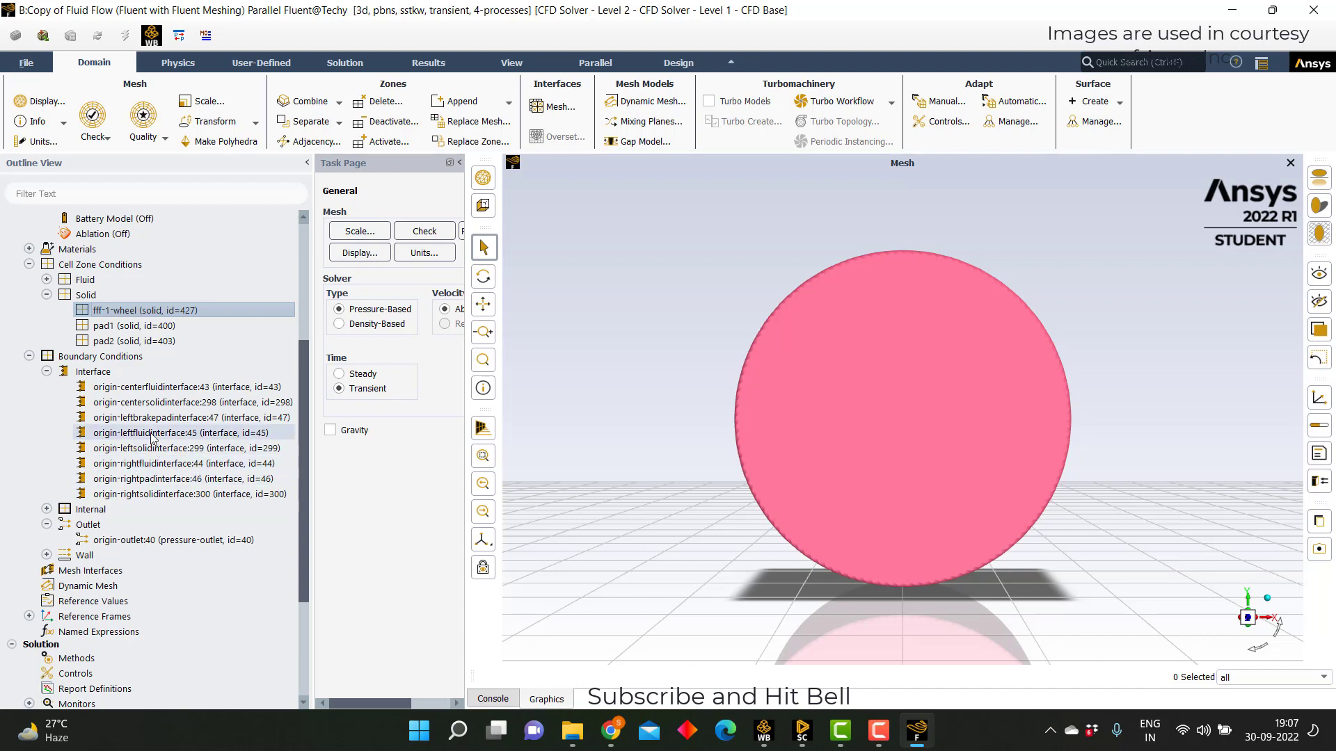
# - Create mesh interfaces intf:01 to intf:05 from all Interface zones and enlarge the interfaces list
pyautogui.rightClick(90, 570)
pyautogui.click(114, 577)
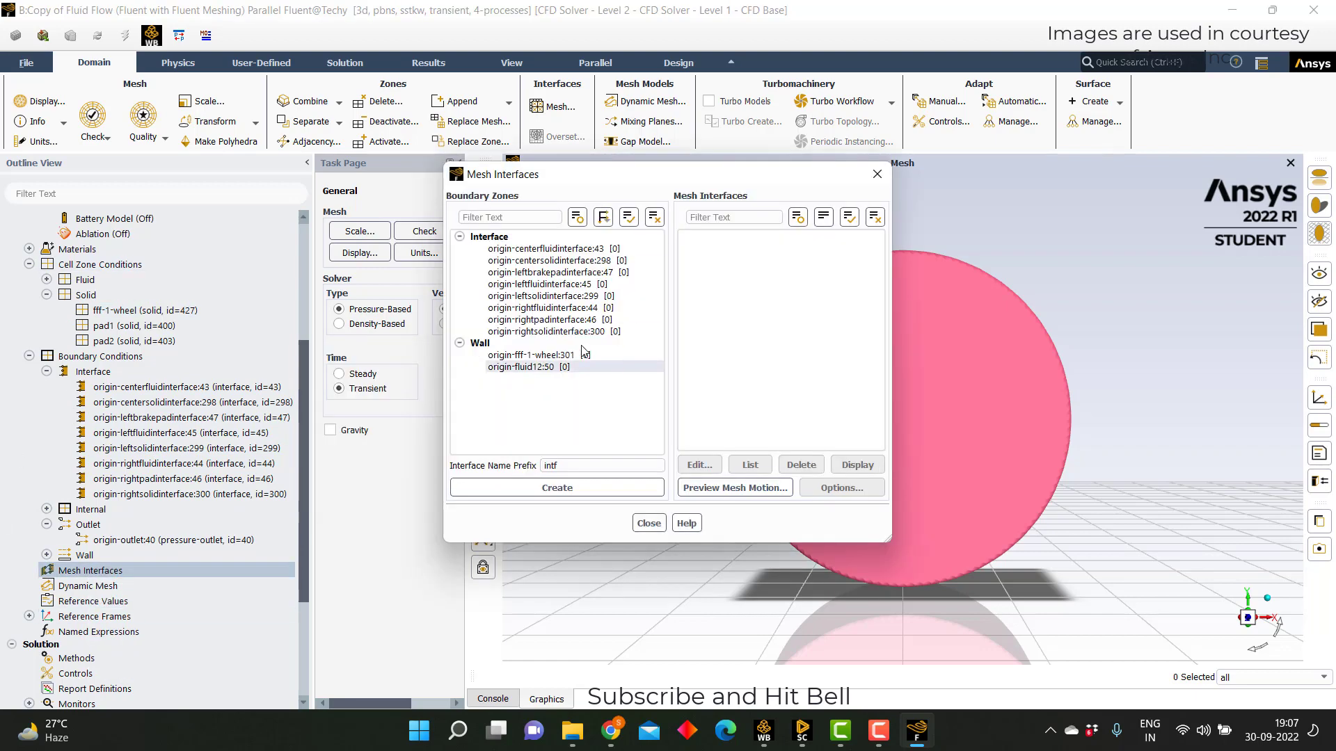
pyautogui.keyDown('shift'); pyautogui.click(575, 331); pyautogui.keyUp('shift')
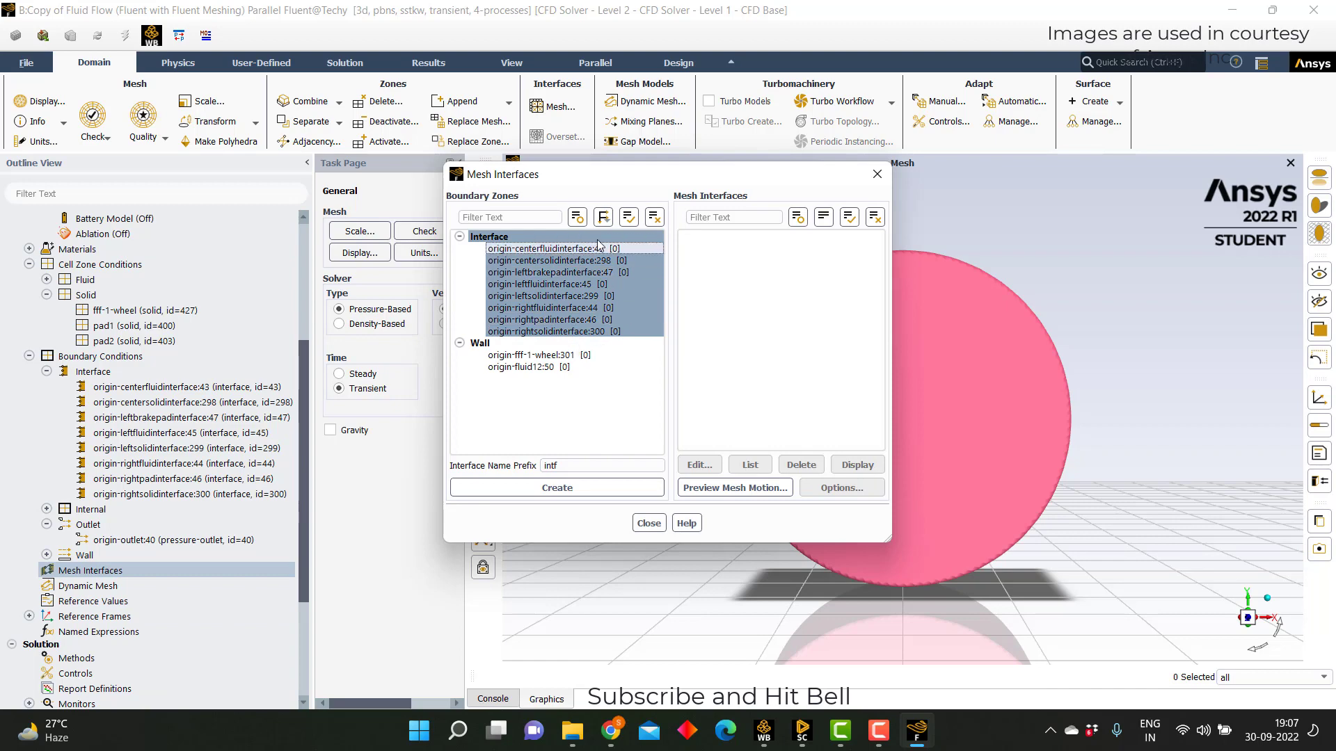
pyautogui.click(557, 488)
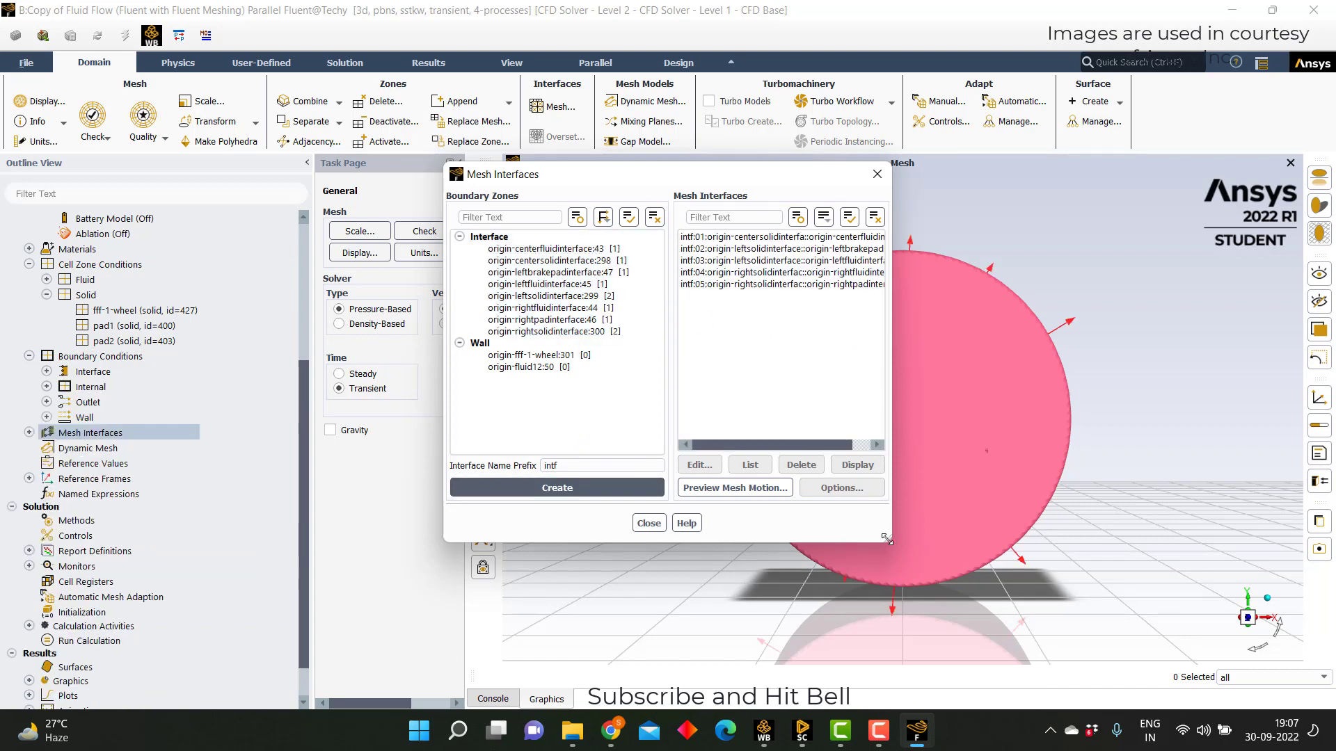
pyautogui.moveTo(892, 539); pyautogui.dragTo(1127, 617)
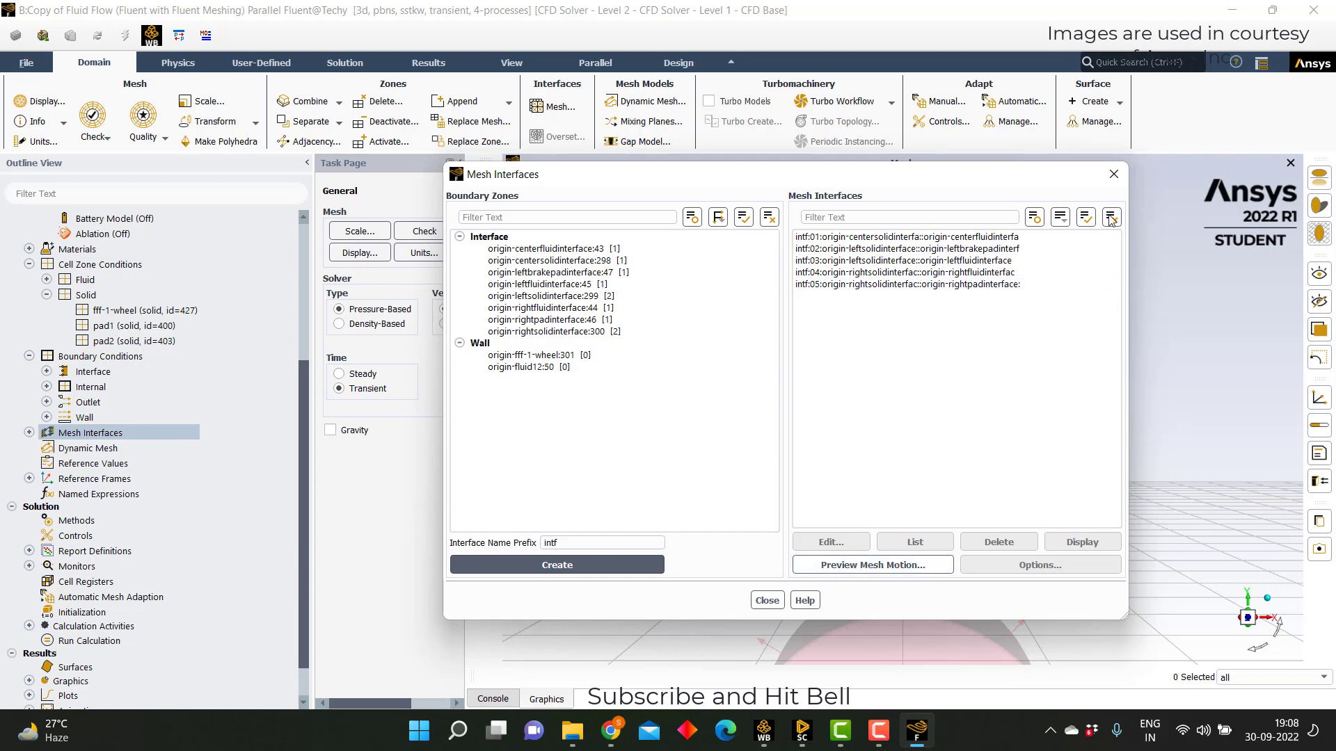
# - Make the centerfluidinterface non-overlapping wall rotate at 1500 rev/min about the Z axis
pyautogui.click(1114, 174)
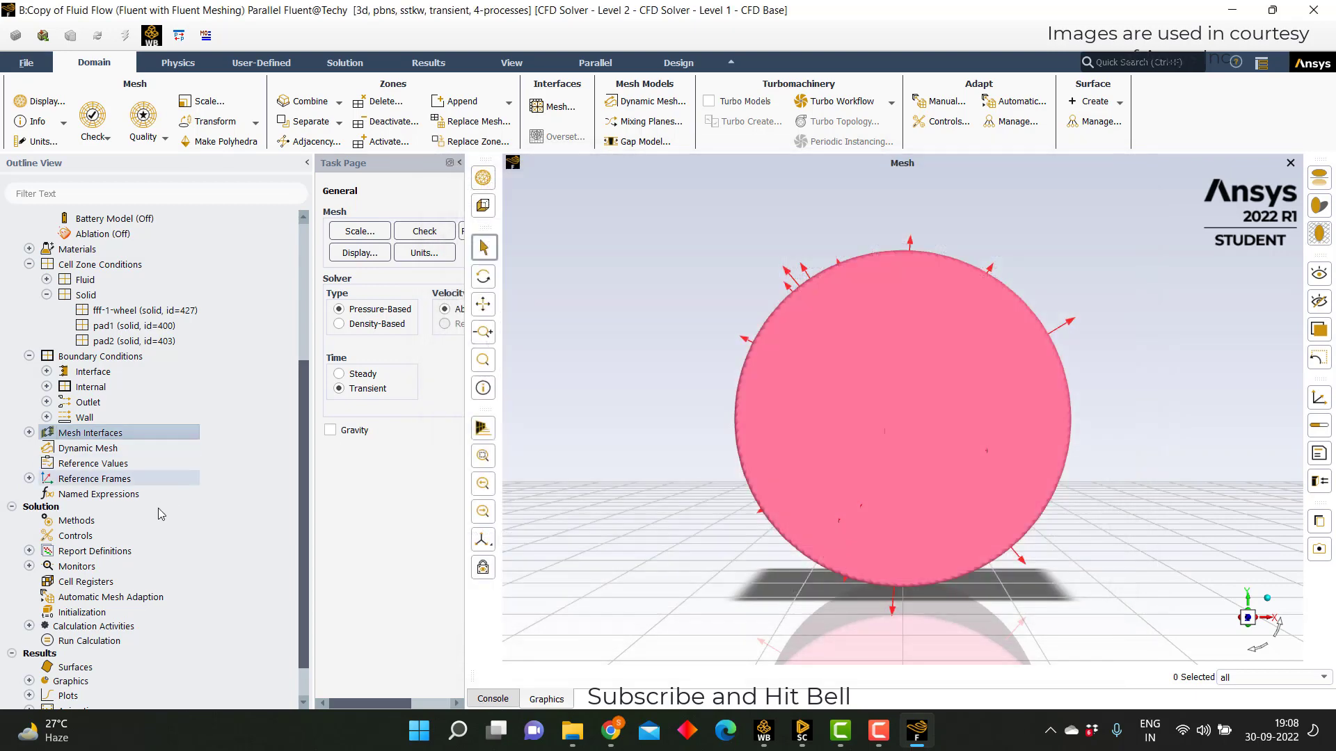
pyautogui.click(47, 372)
pyautogui.click(64, 387)
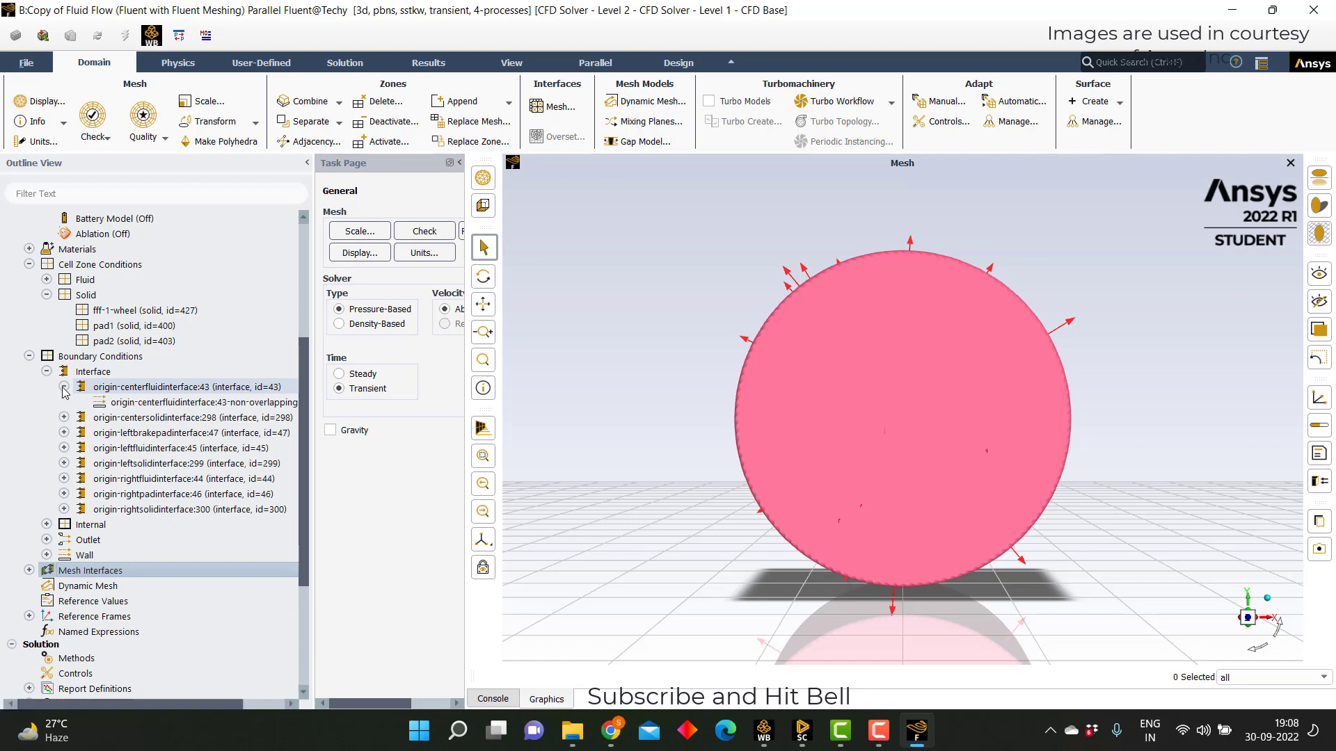
pyautogui.click(151, 403)
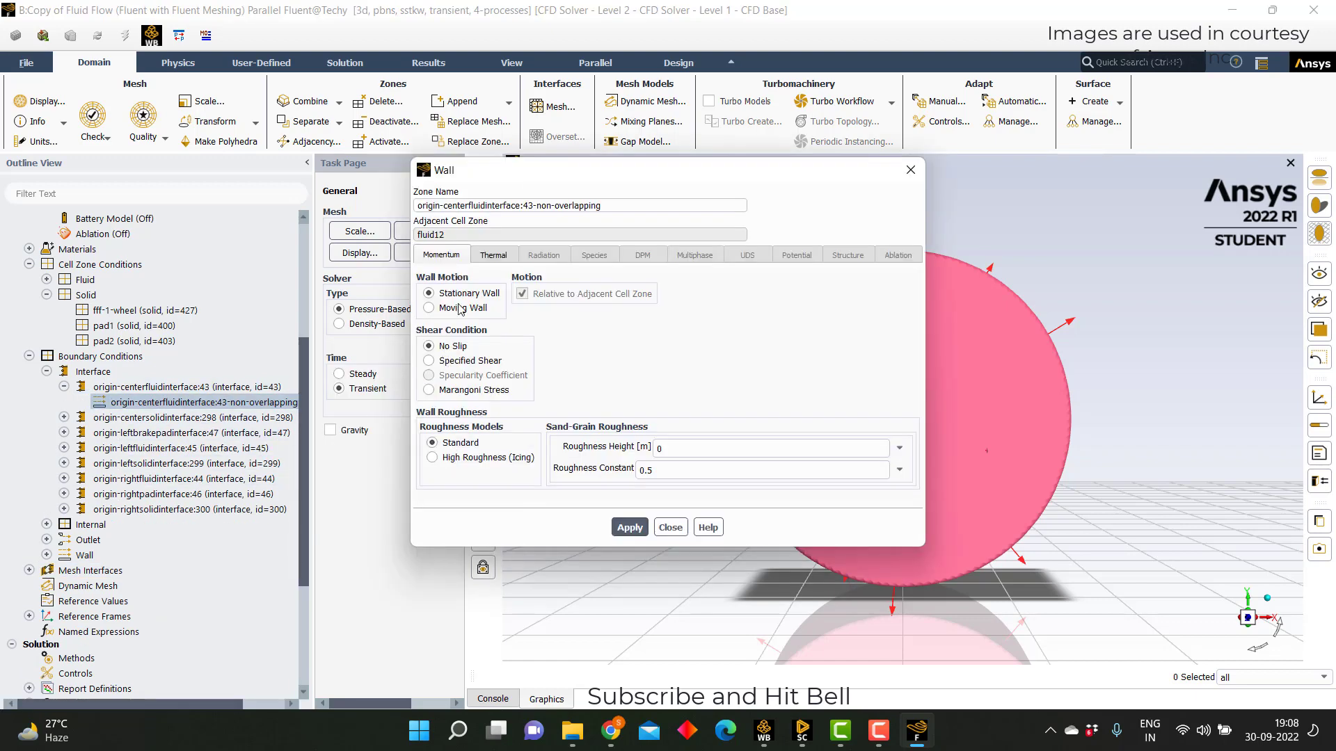
pyautogui.click(460, 310)
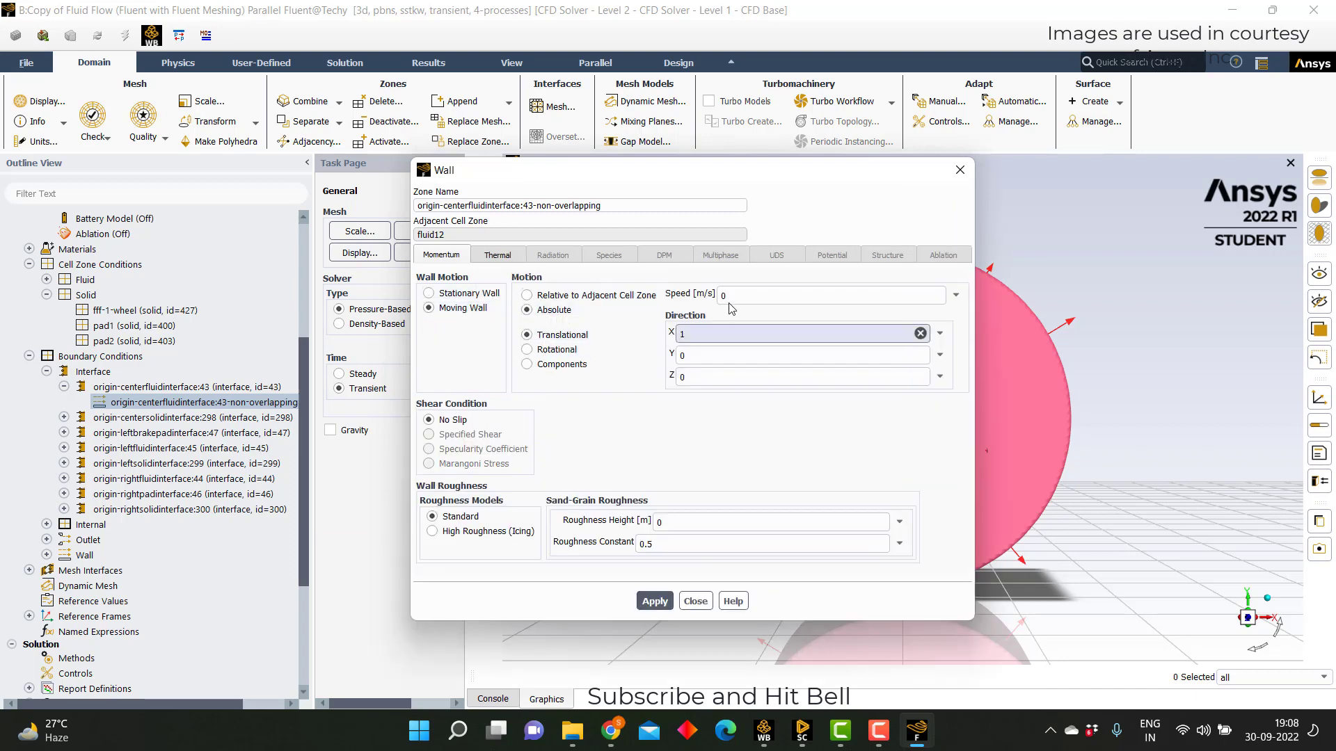
pyautogui.click(554, 350)
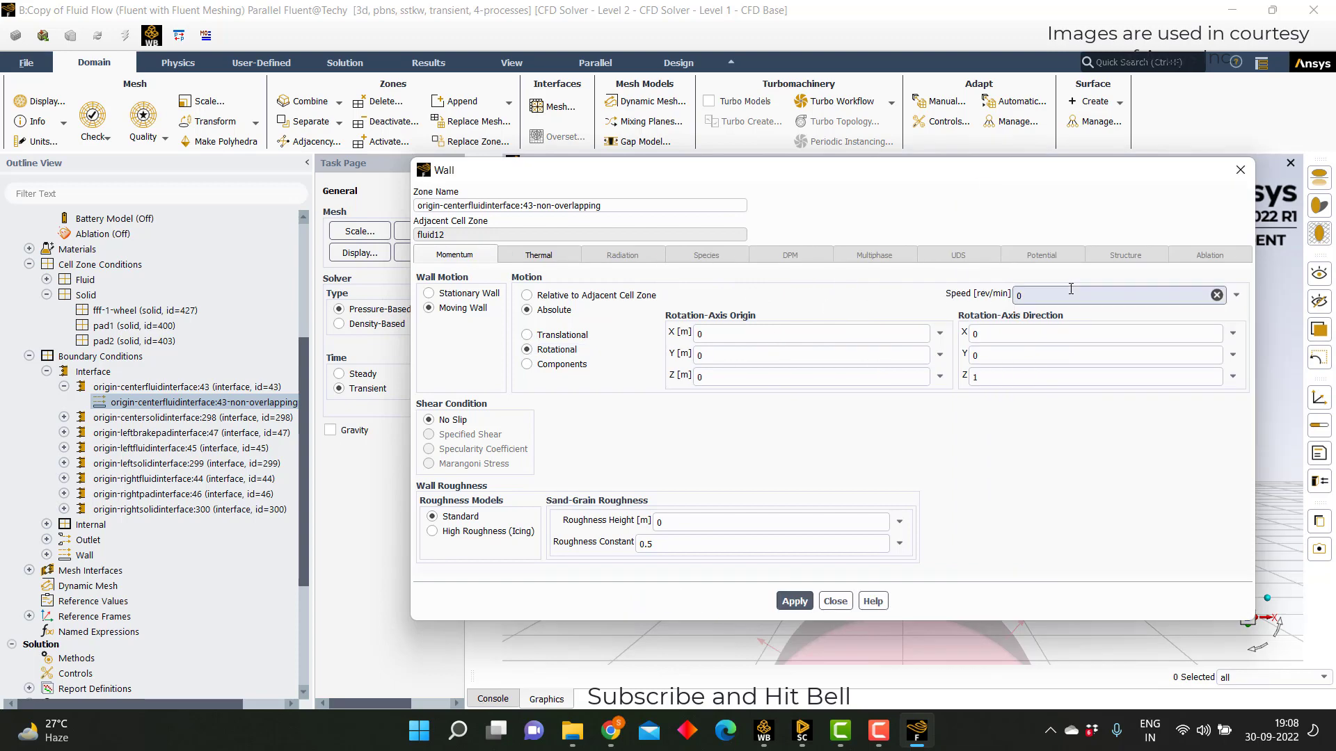
pyautogui.write('1500')
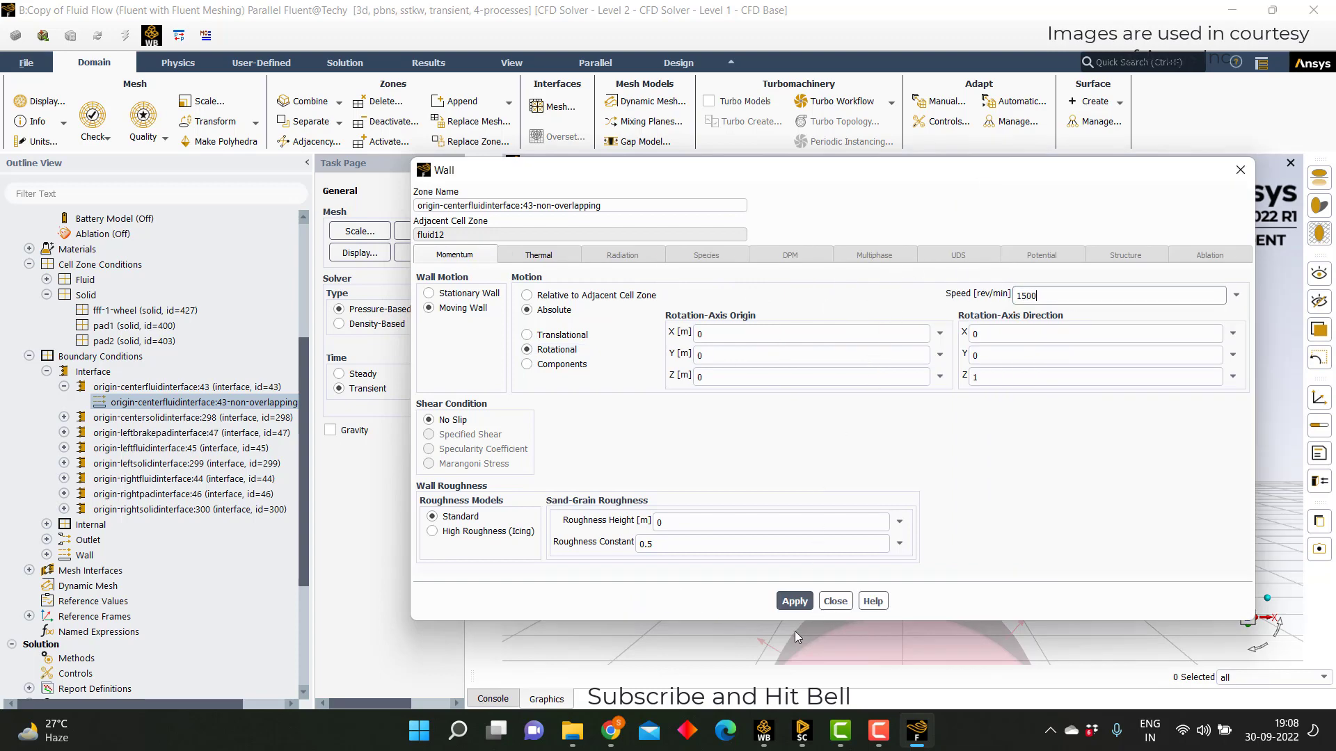
pyautogui.click(794, 601)
pyautogui.click(835, 602)
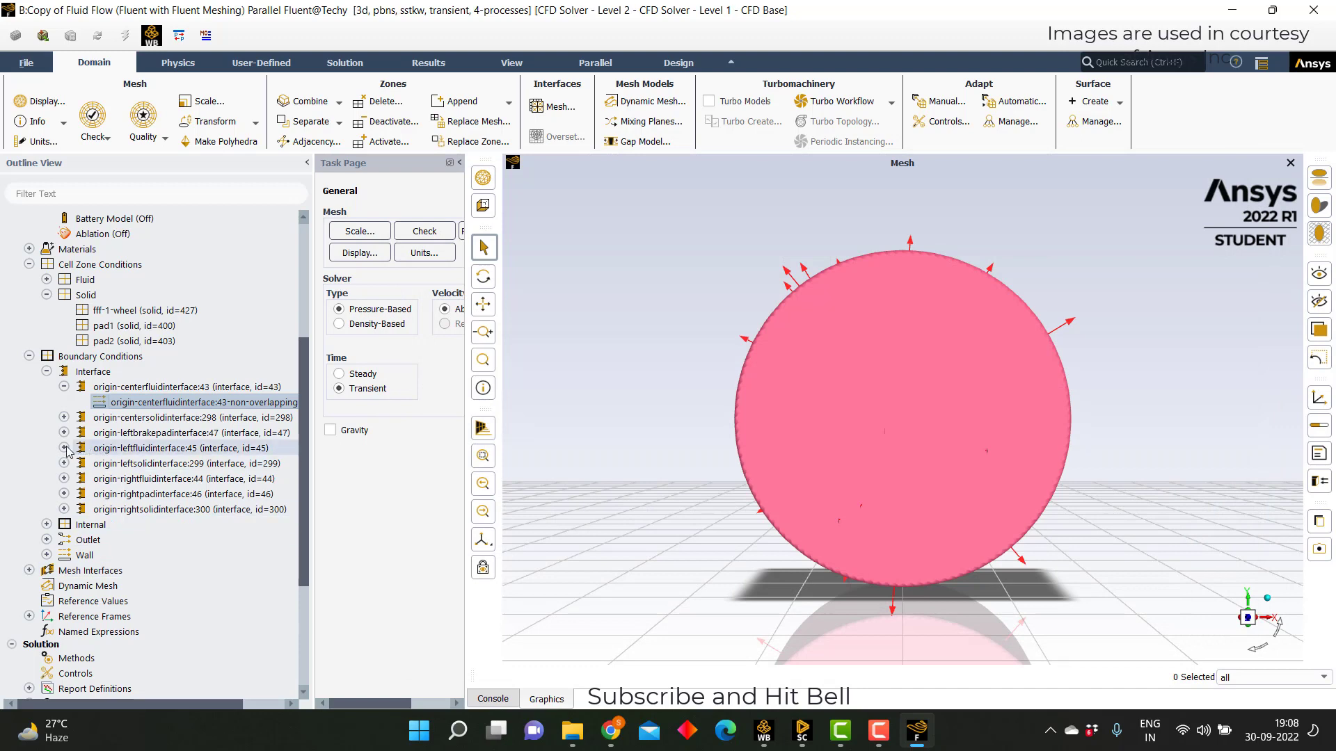
# - Set the leftfluidinterface:45 non-overlapping wall to absolute rotational wall motion
pyautogui.click(64, 448)
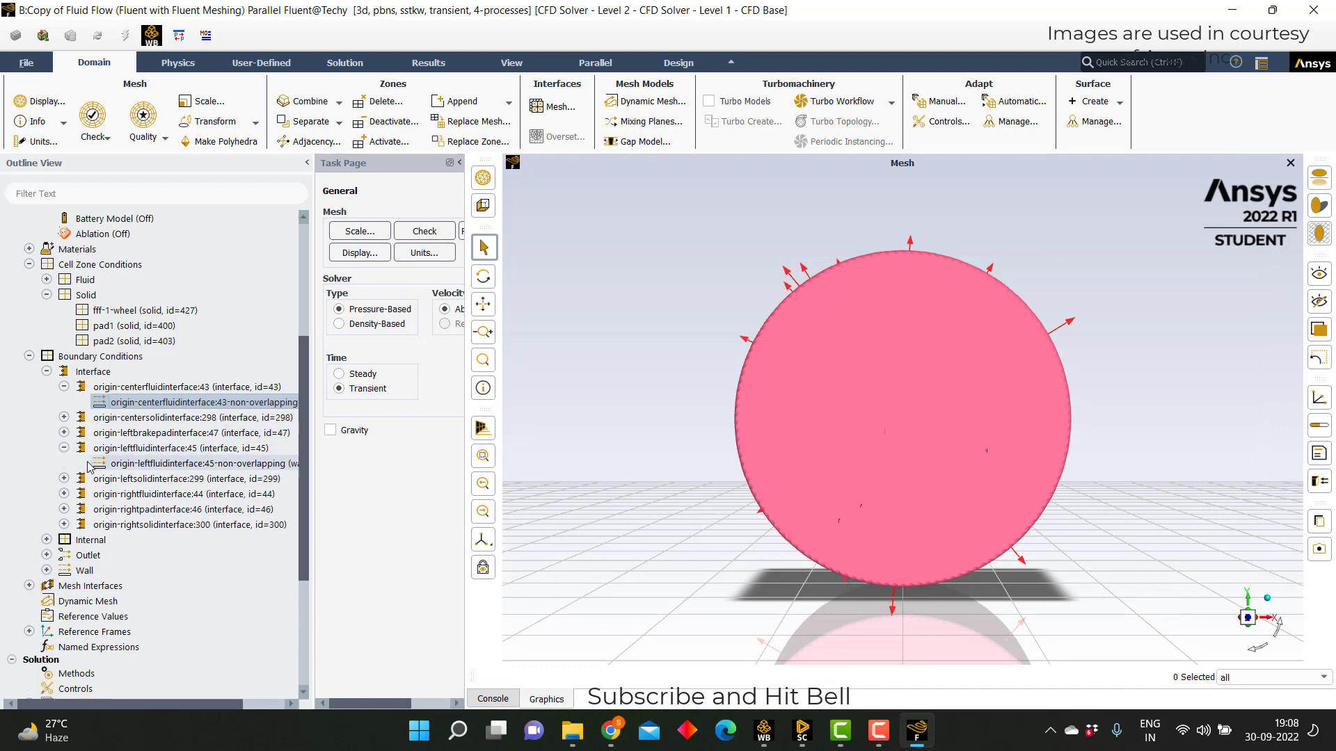
pyautogui.click(142, 464)
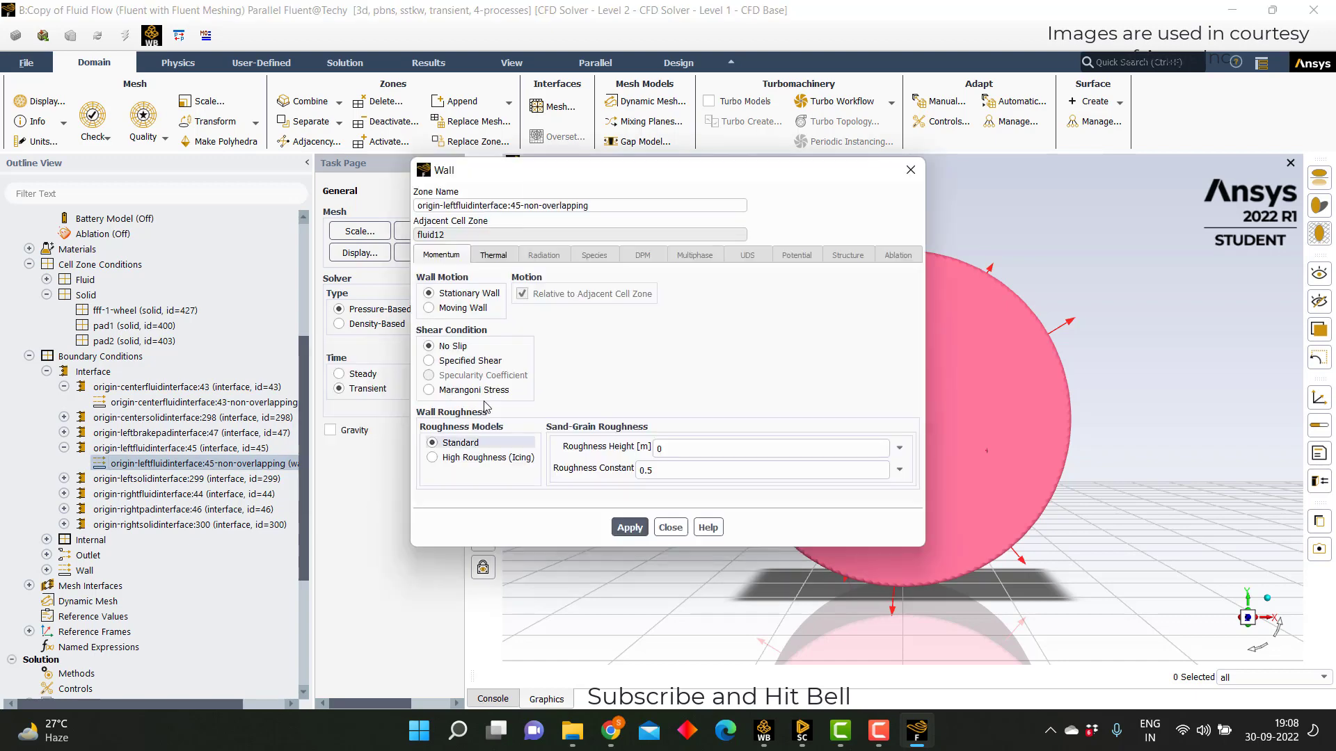
pyautogui.click(477, 310)
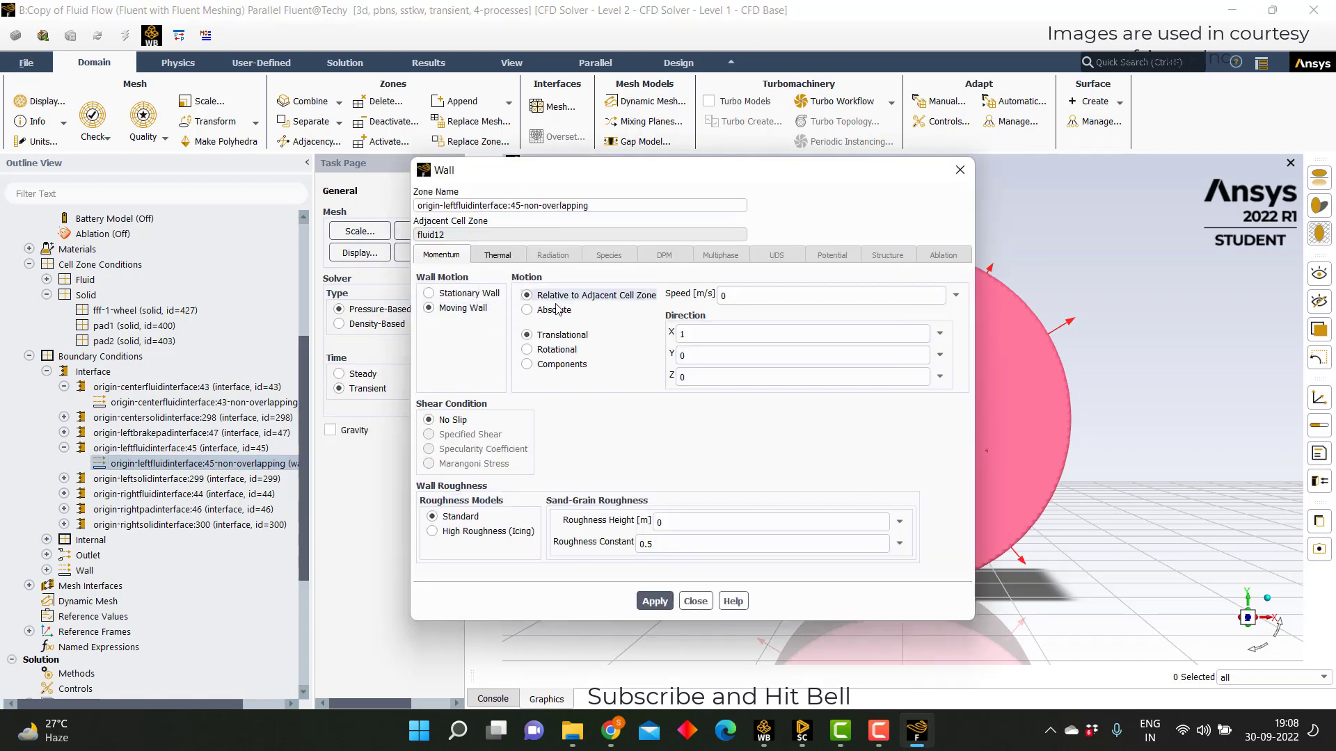
pyautogui.click(556, 309)
pyautogui.click(557, 349)
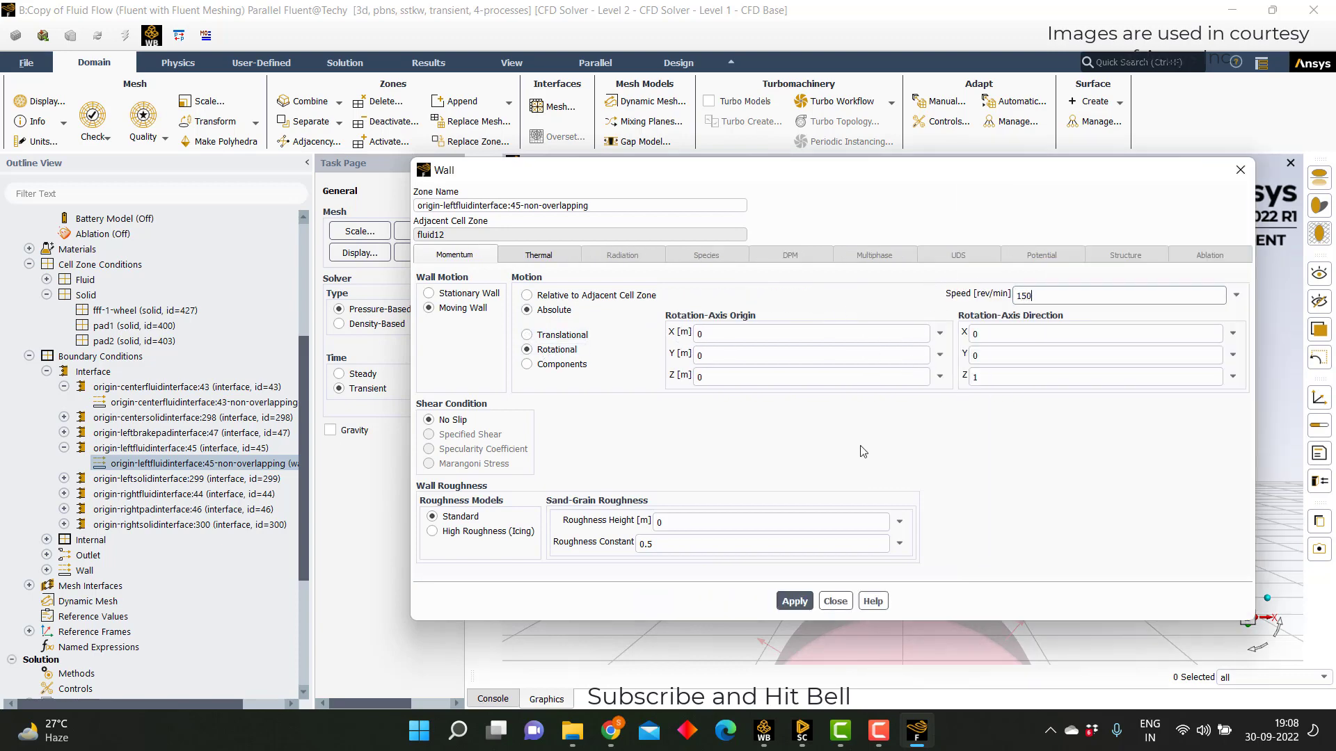
pyautogui.click(837, 599)
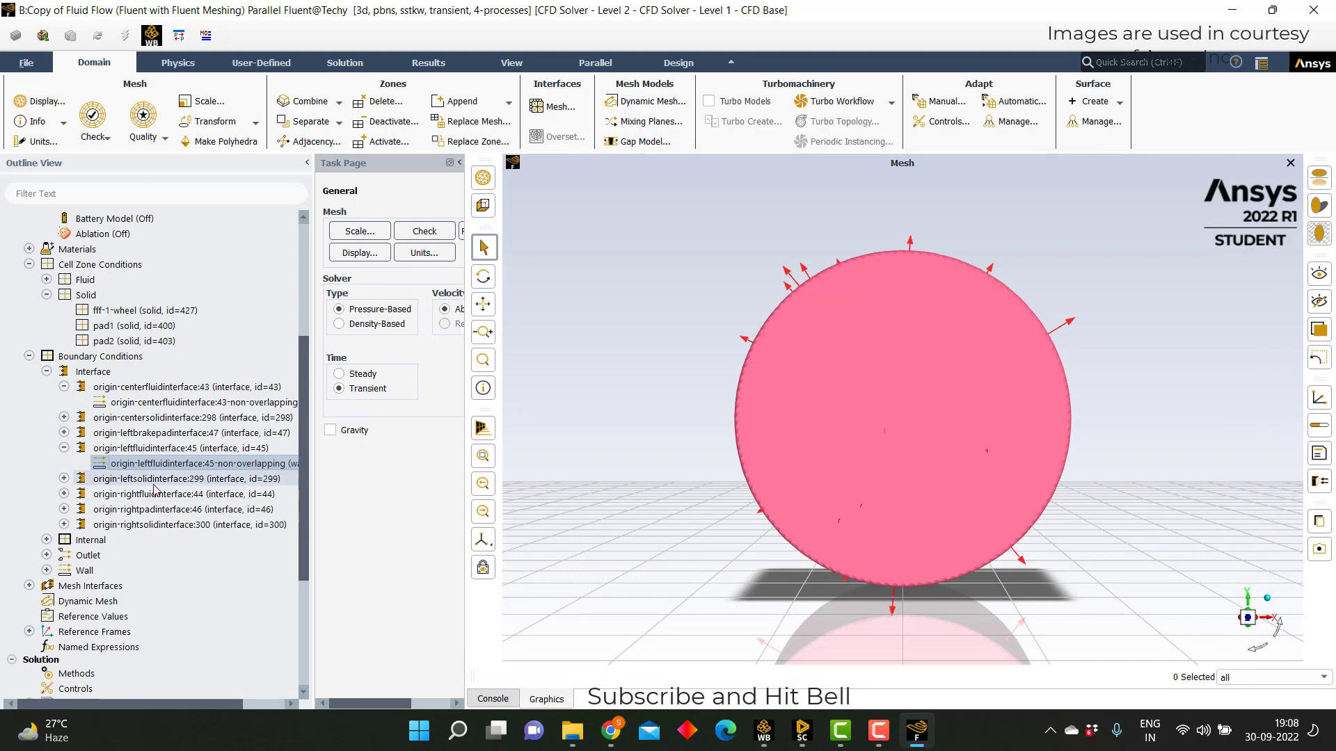
# - Make the rightfluidinterface:44 non-overlapping wall rotate at 1500 rev/min about Z
pyautogui.click(63, 494)
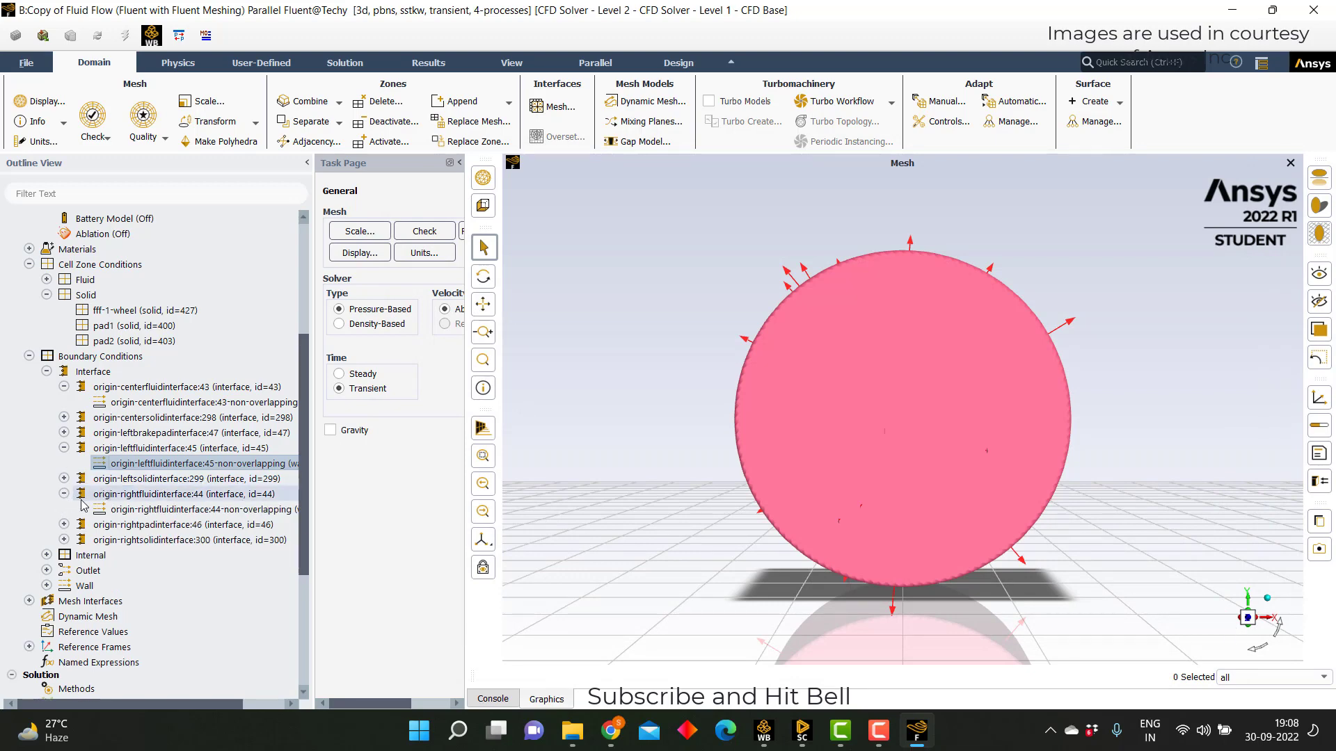
pyautogui.click(160, 509)
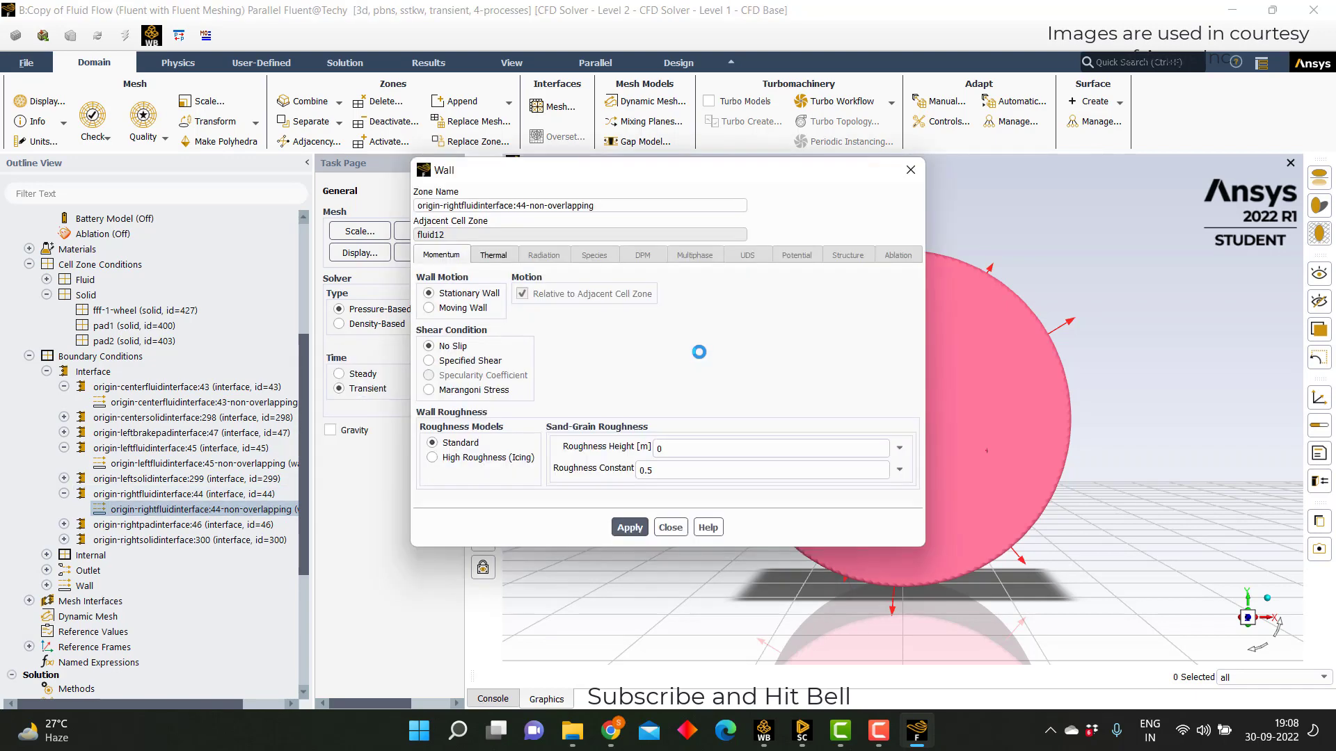
pyautogui.click(461, 308)
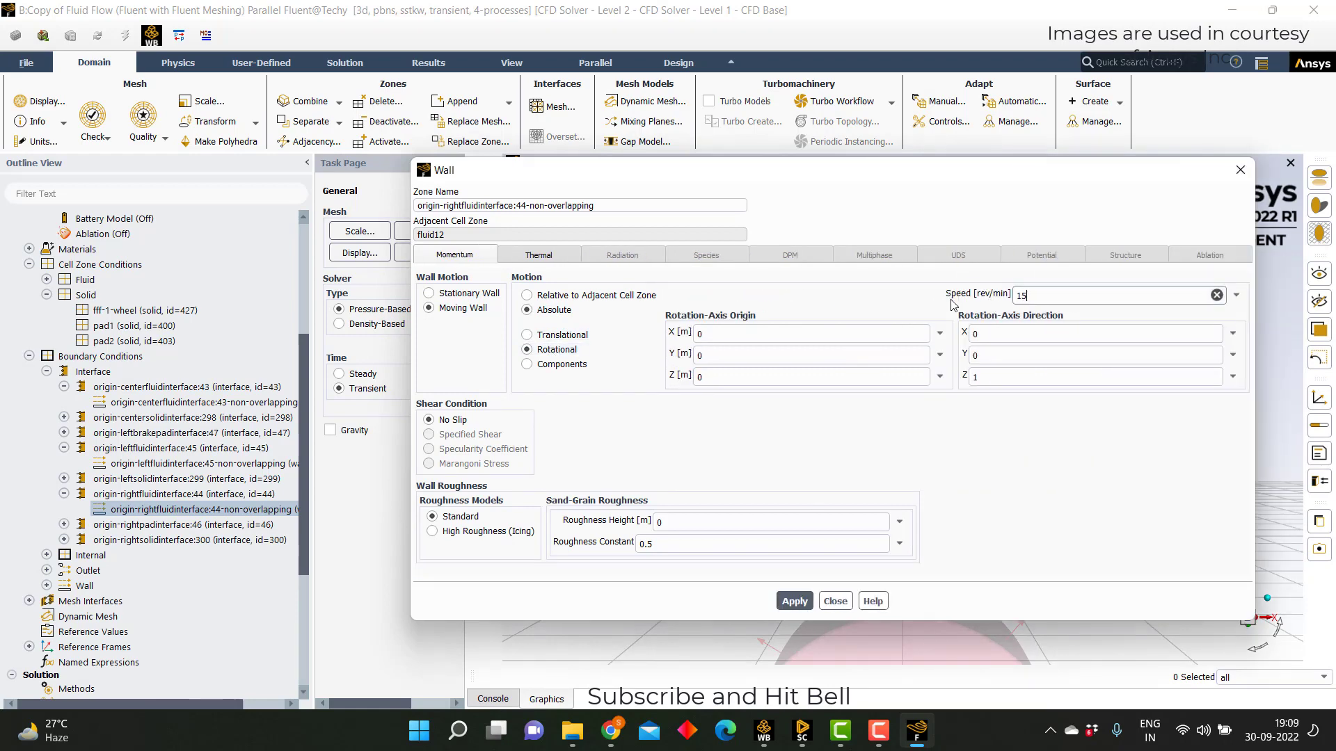
pyautogui.write('00')
pyautogui.click(825, 600)
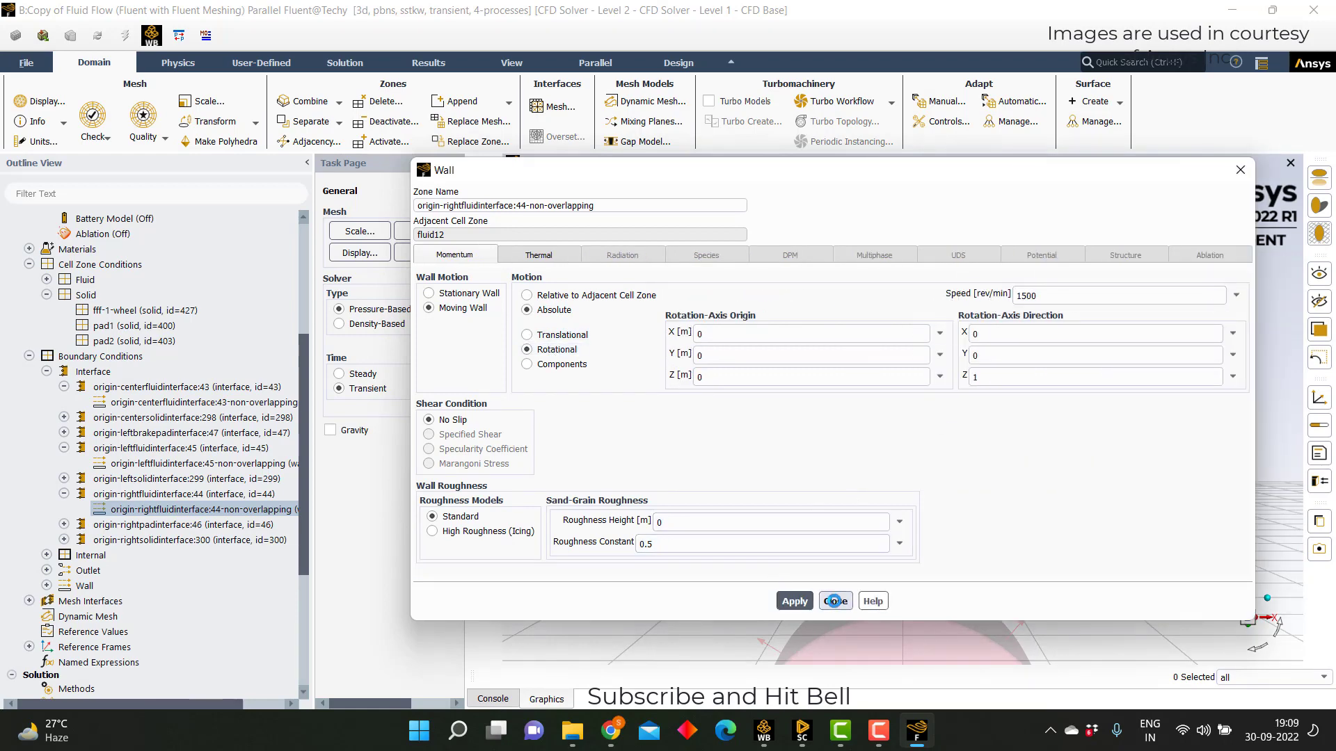
pyautogui.click(836, 602)
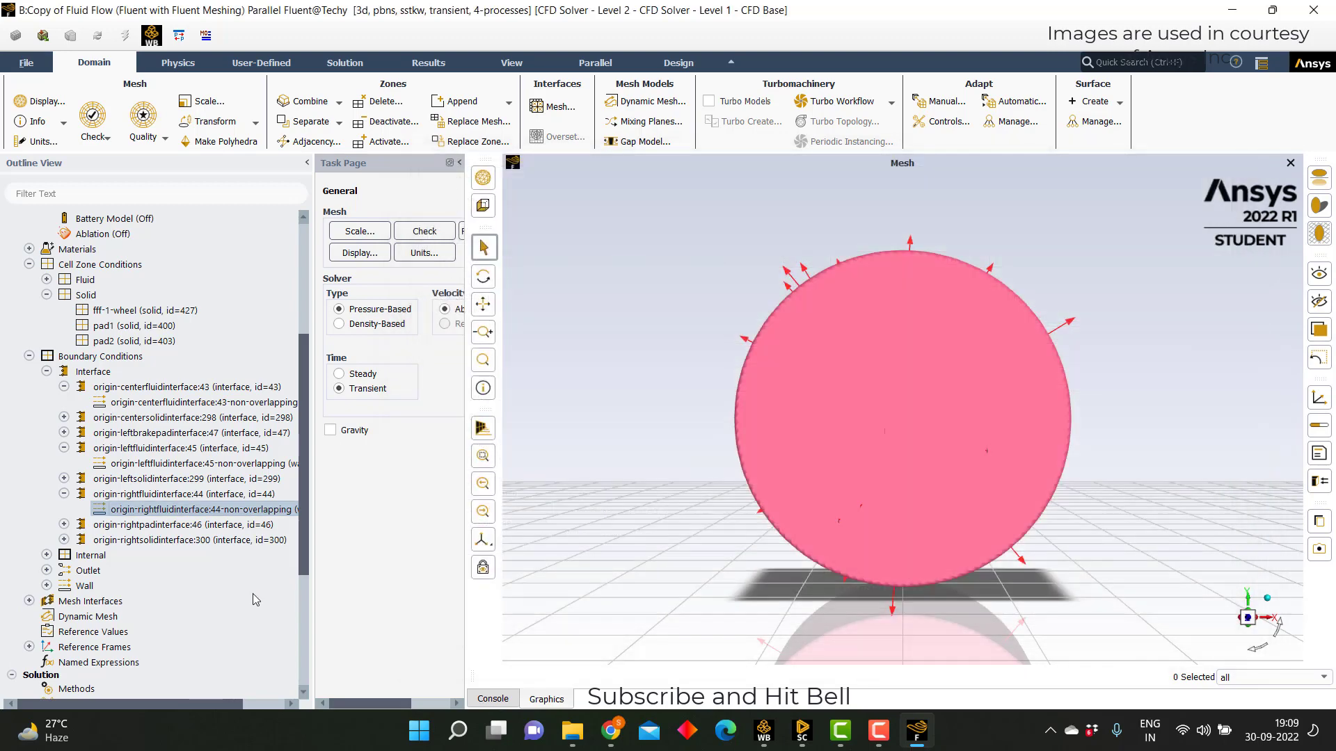
# - Give the rightpadinterface:46 wall a 5000 W/m² heat flux
pyautogui.click(64, 540)
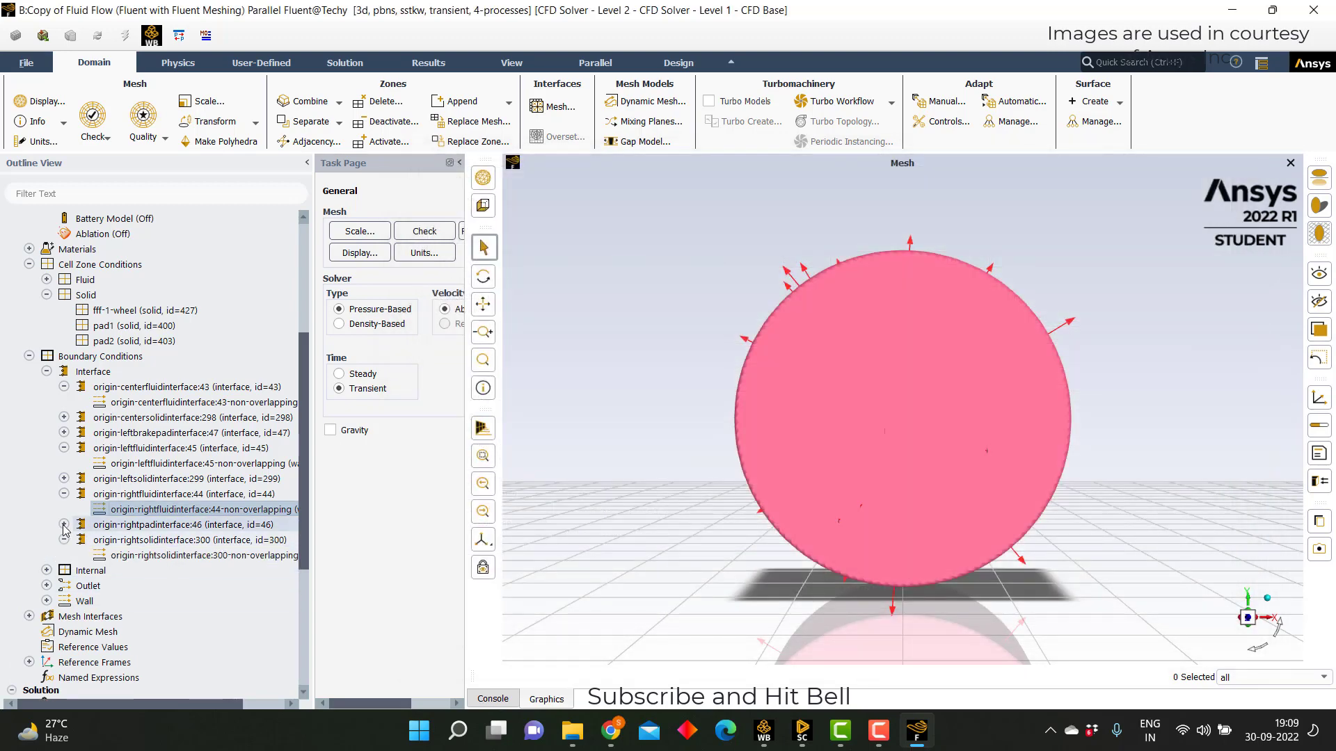
pyautogui.click(64, 524)
pyautogui.click(153, 540)
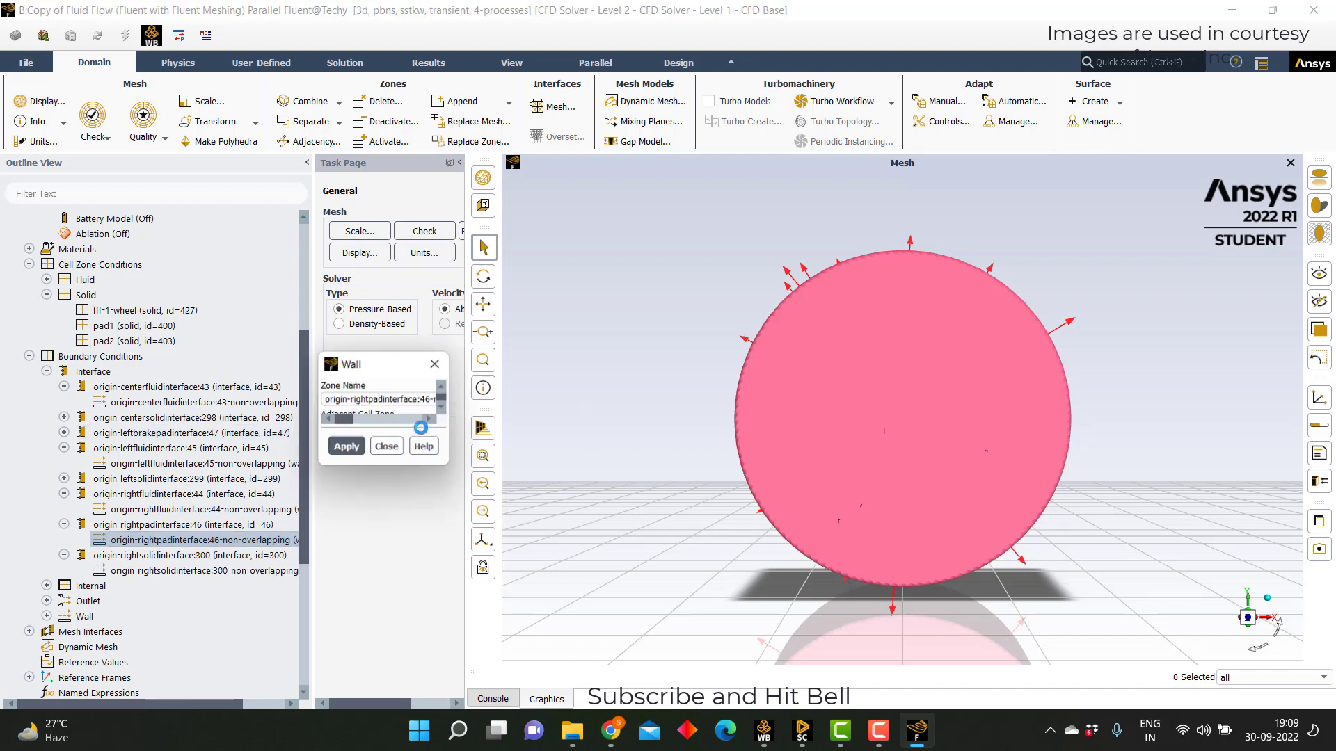
pyautogui.doubleClick(670, 496)
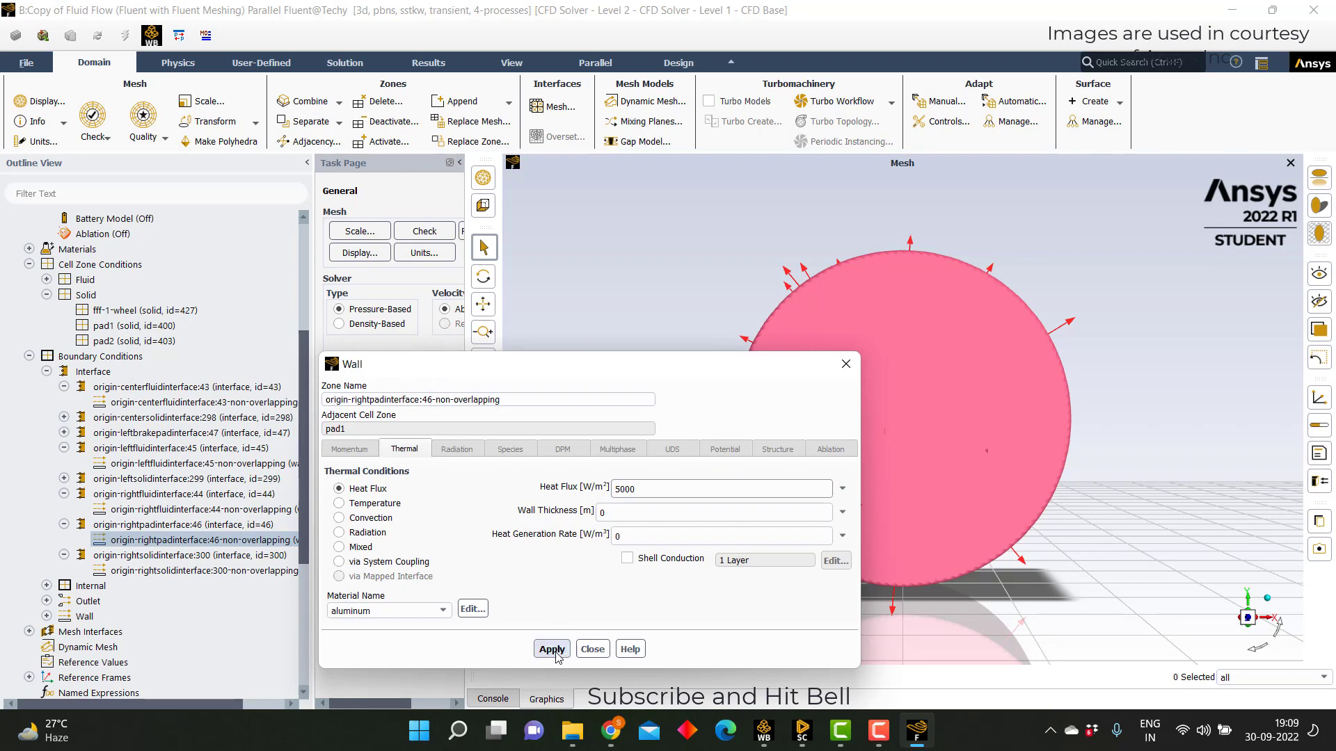
pyautogui.click(591, 649)
# - Give the leftbrakepadinterface:47 wall a 5000 W/m² heat flux
pyautogui.click(64, 433)
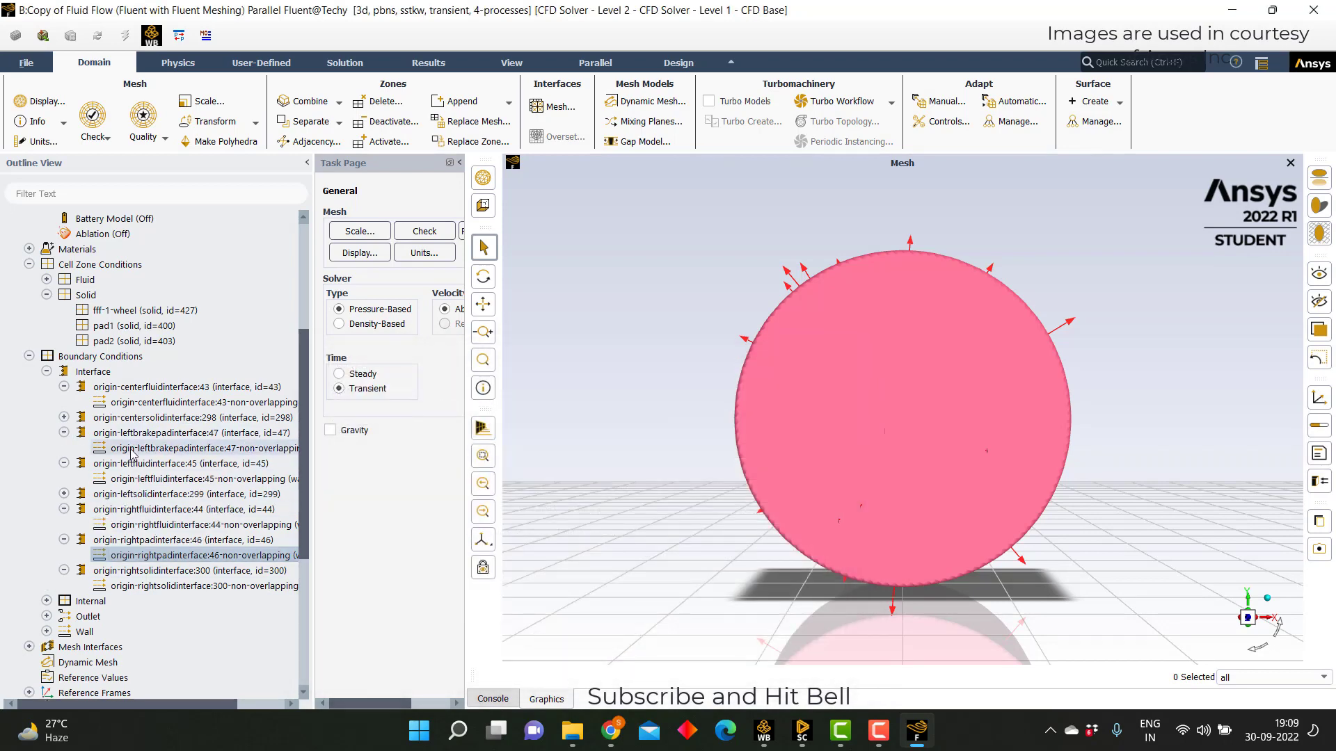
pyautogui.click(174, 448)
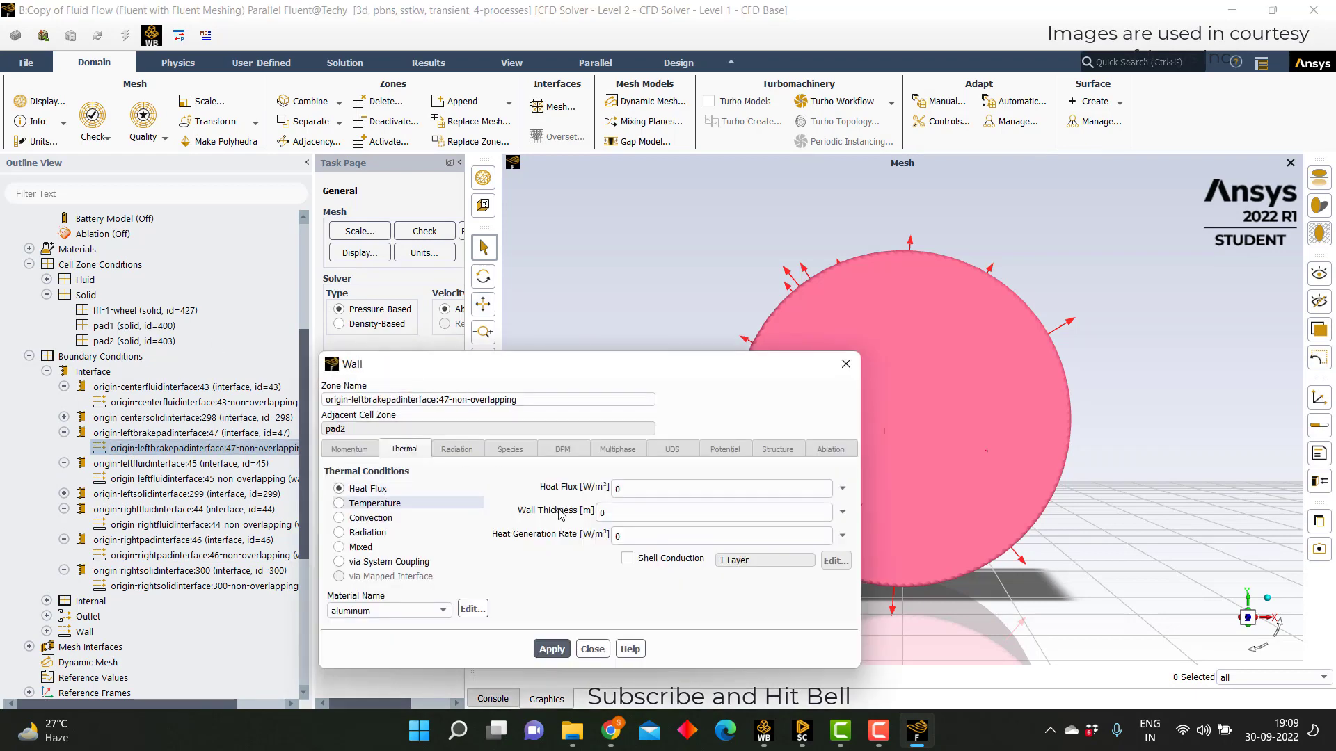
pyautogui.doubleClick(647, 491)
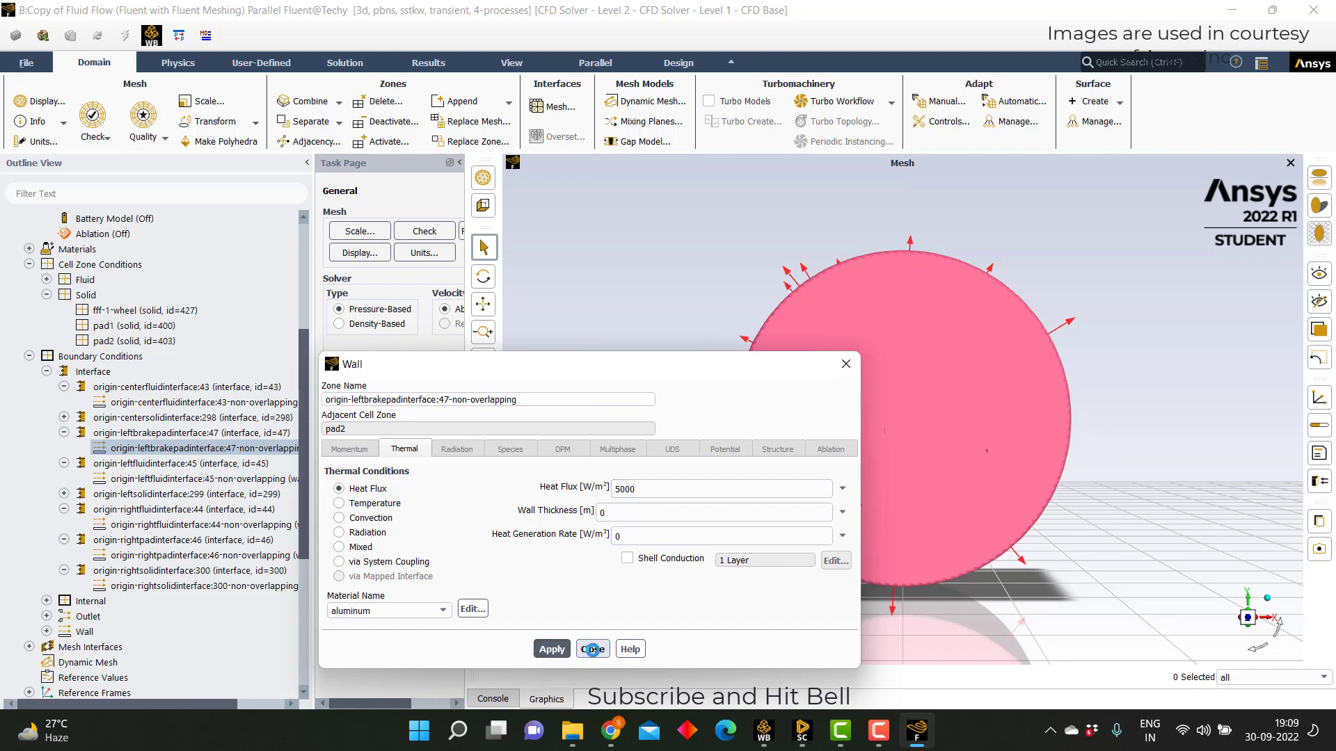
pyautogui.click(592, 650)
pyautogui.scroll(-4, 80, 595)
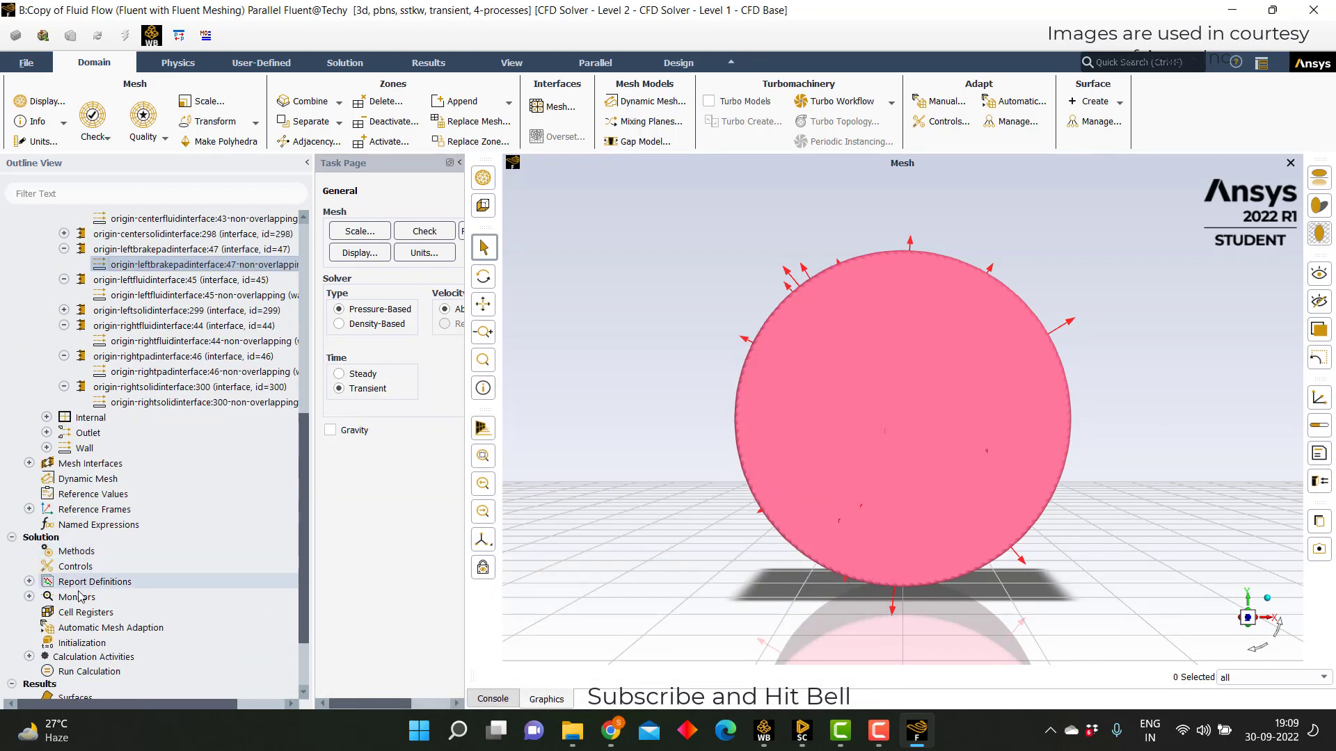
pyautogui.scroll(-2, 141, 571)
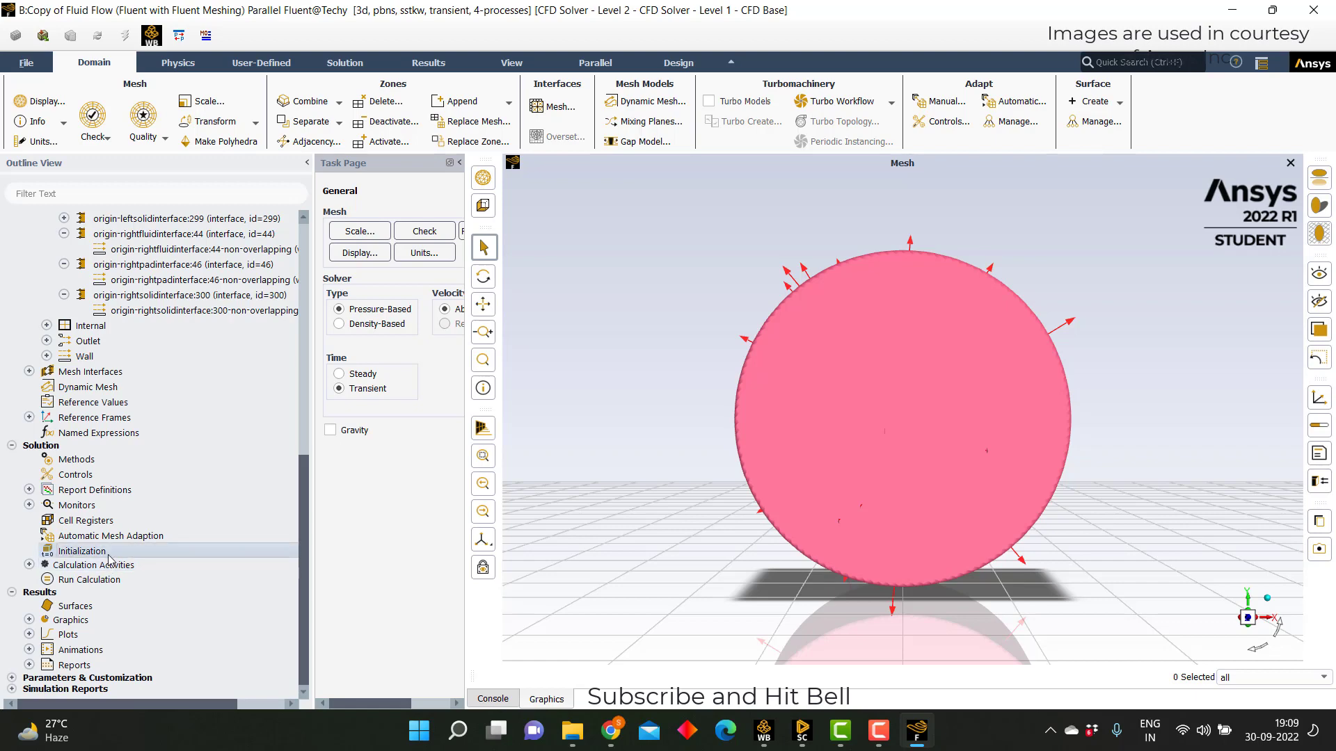
# - Show the Standard Initialization page at 300 K, then preview Temperature in the Contours dialog
pyautogui.click(82, 551)
pyautogui.scroll(-1, 388, 550)
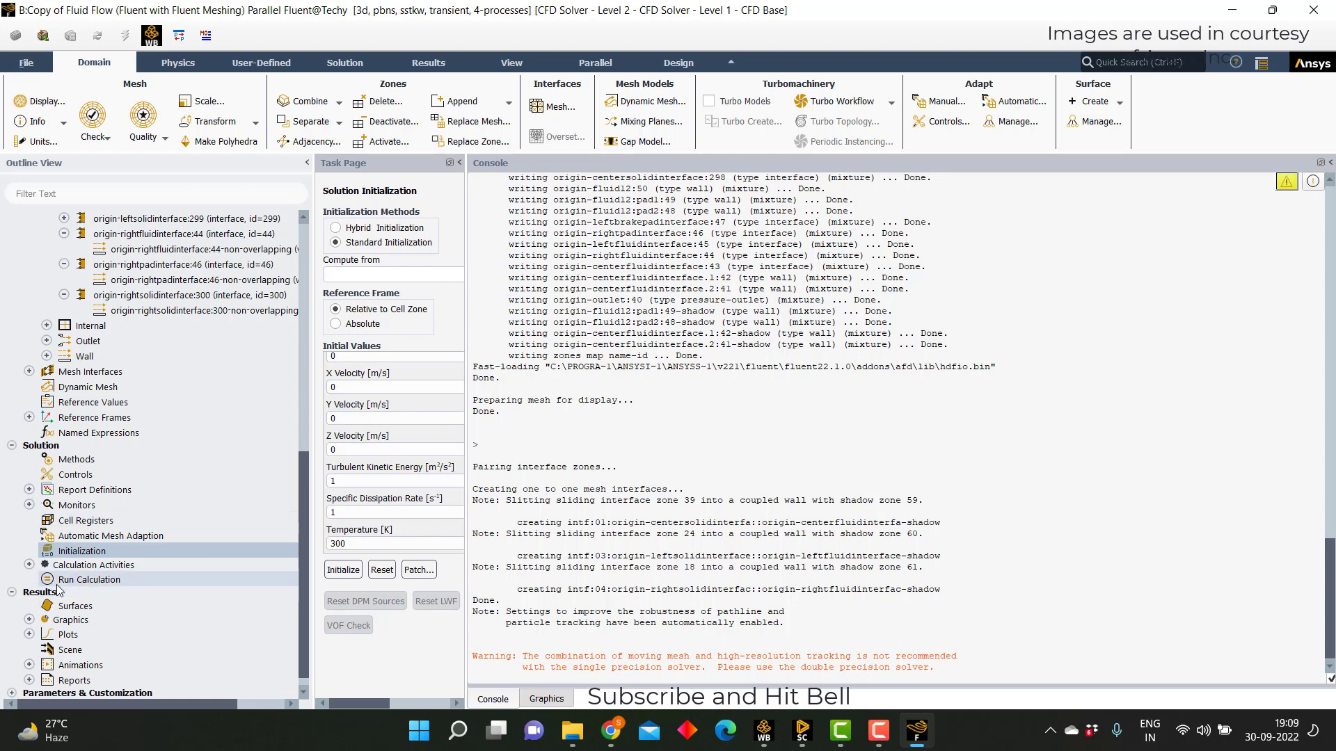
pyautogui.click(28, 620)
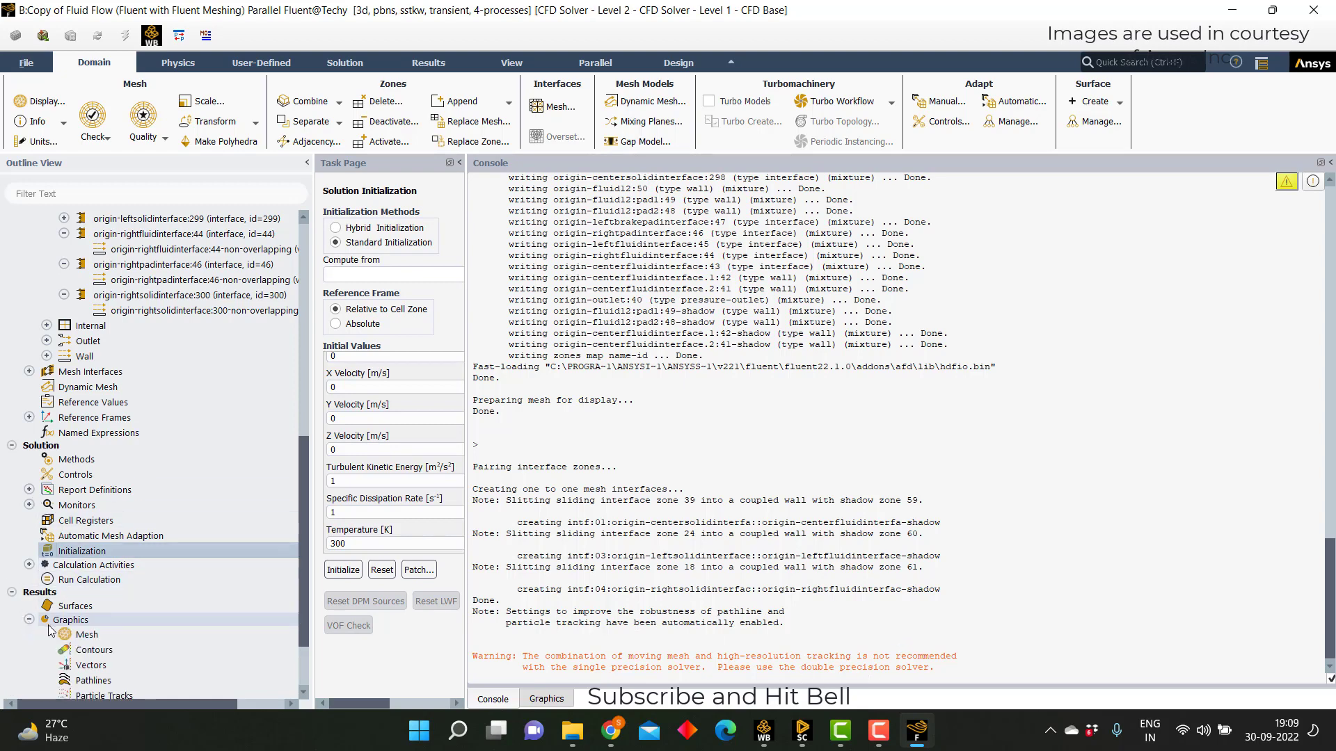
pyautogui.click(76, 653)
pyautogui.doubleClick(84, 650)
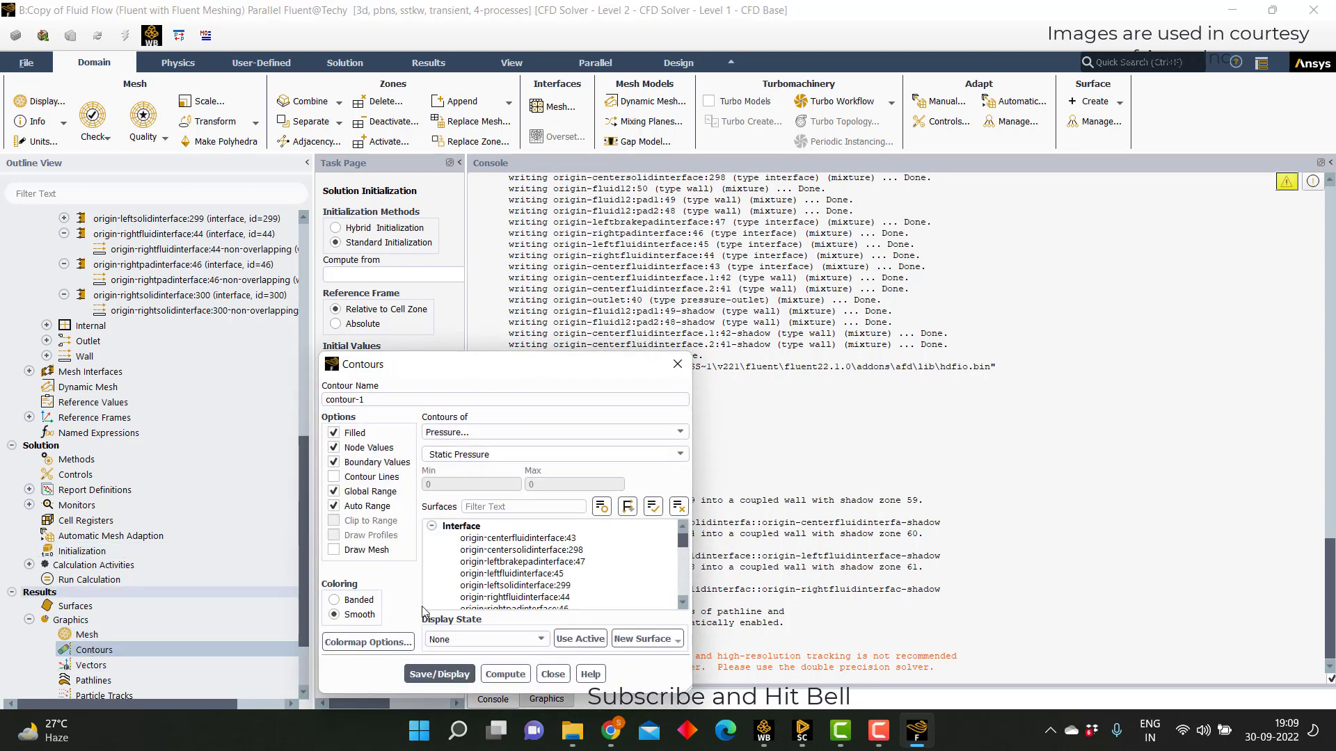
pyautogui.click(507, 437)
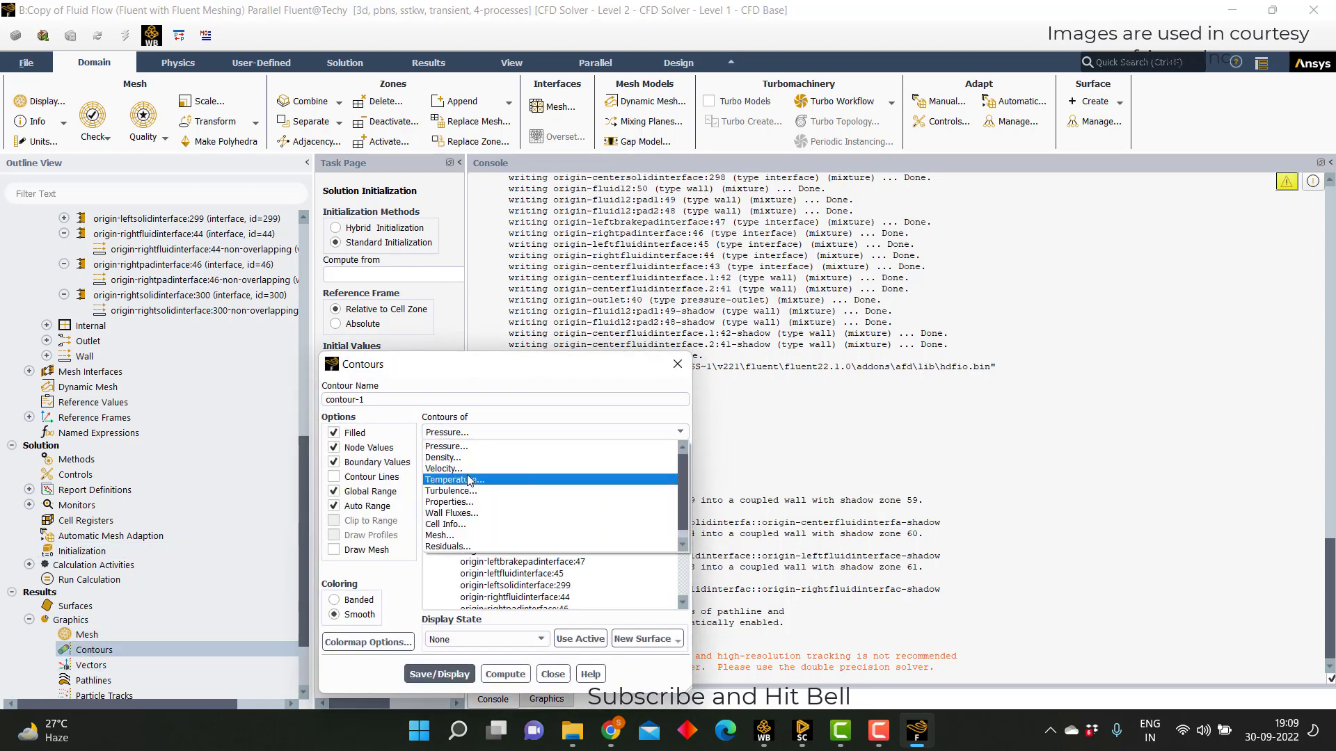
pyautogui.click(521, 475)
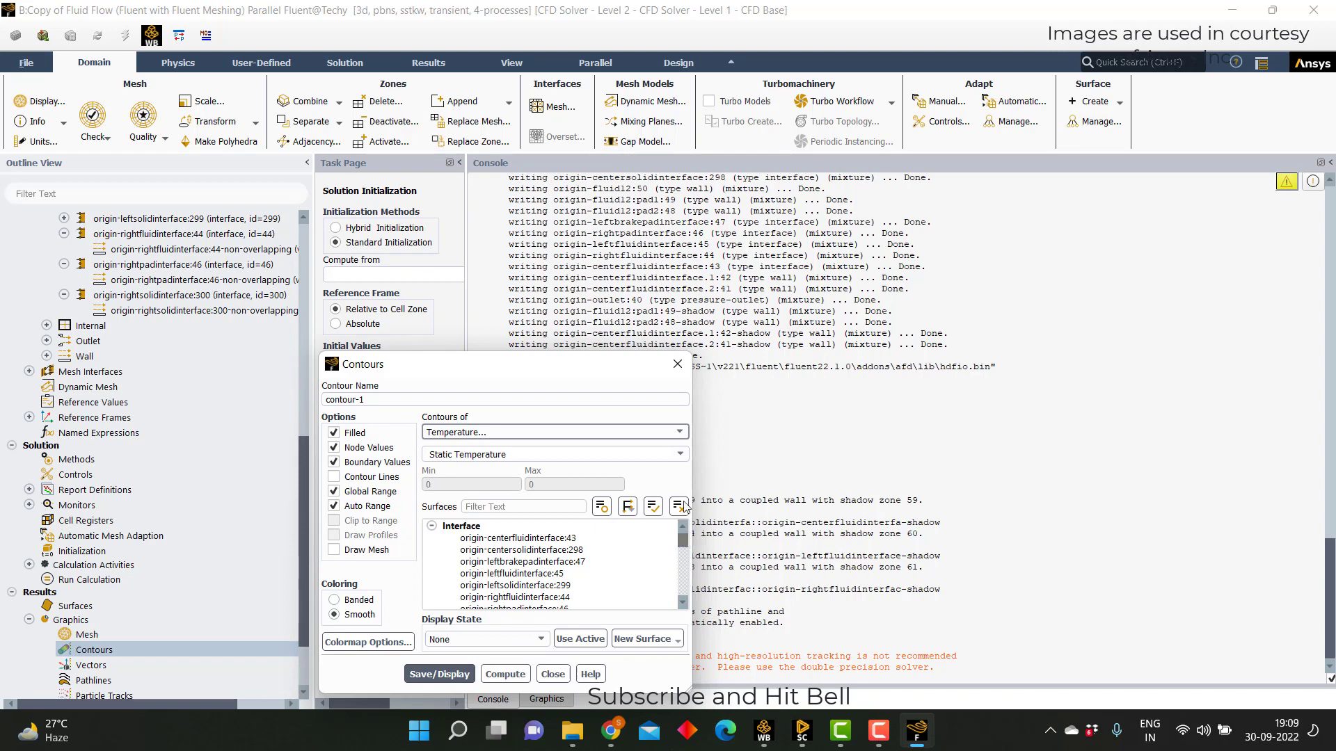
pyautogui.click(676, 365)
pyautogui.click(94, 635)
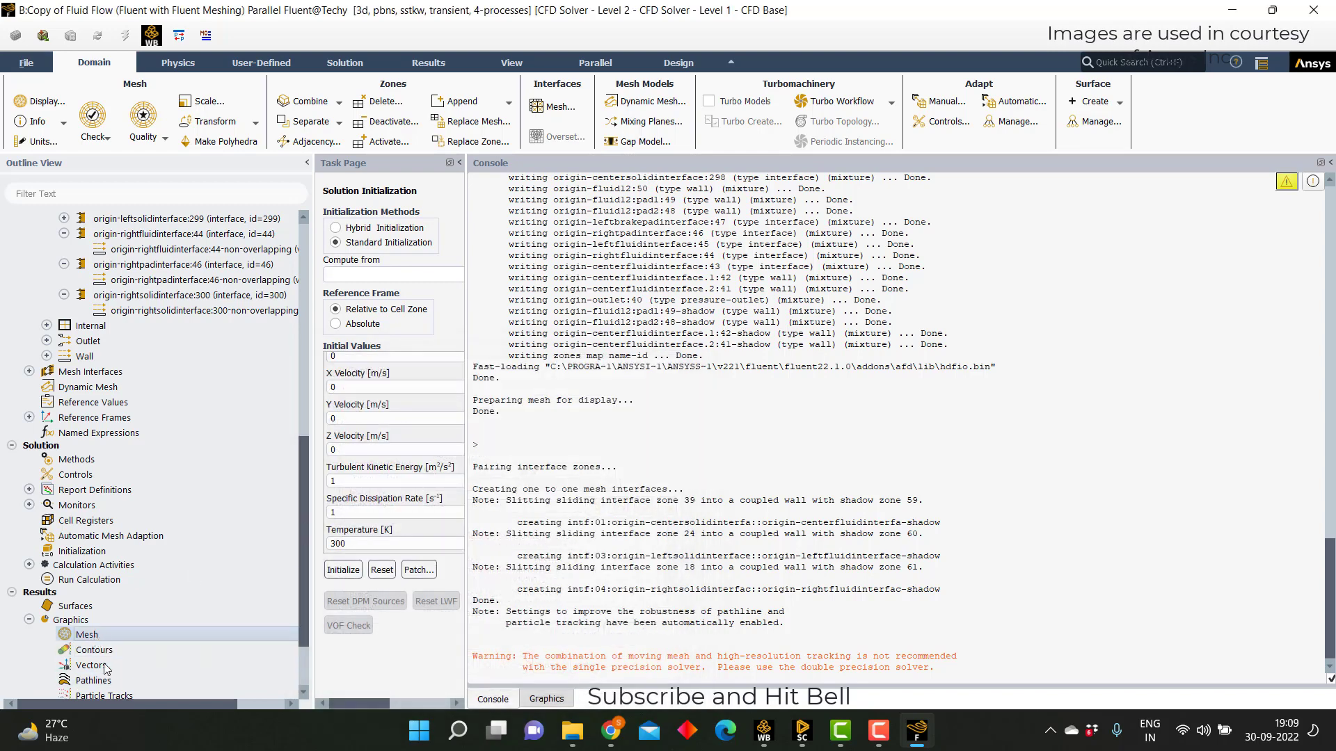
# - Clear the mesh display surfaces and display only the center and left interface walls
pyautogui.doubleClick(87, 634)
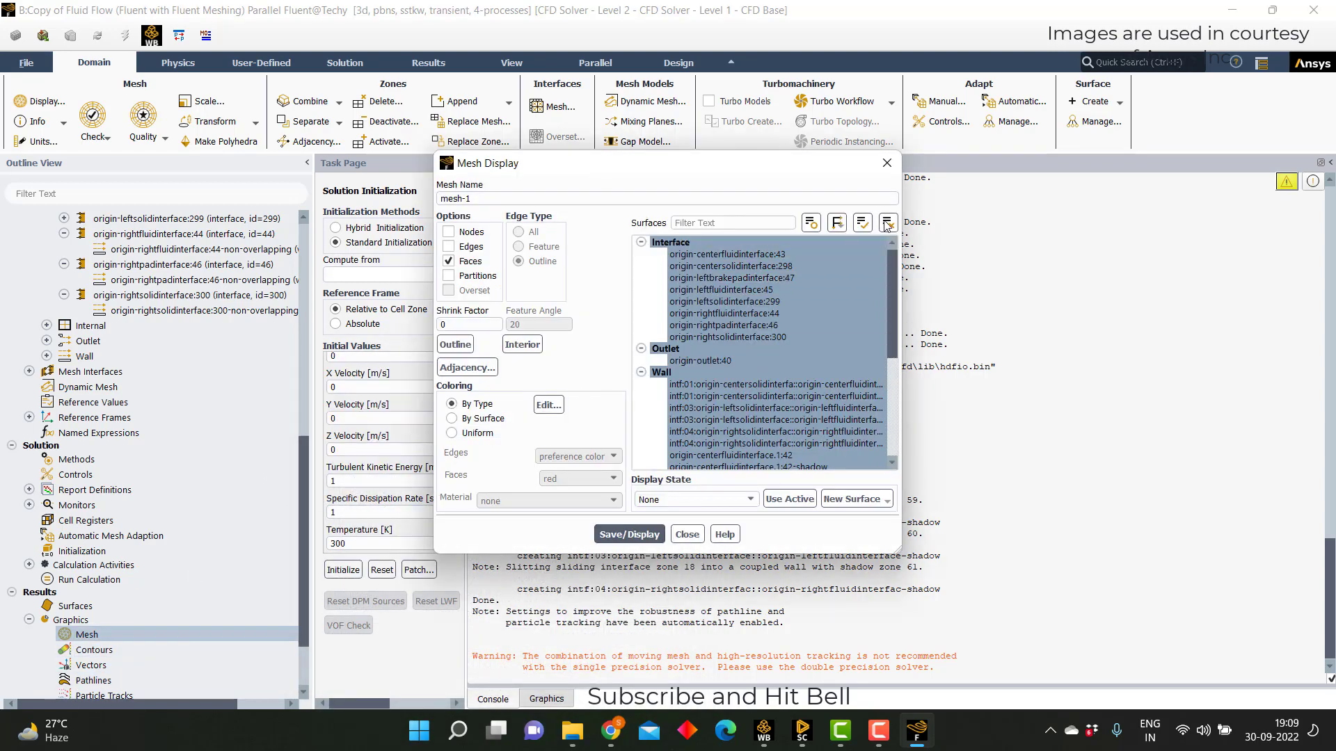
pyautogui.click(887, 222)
pyautogui.click(557, 701)
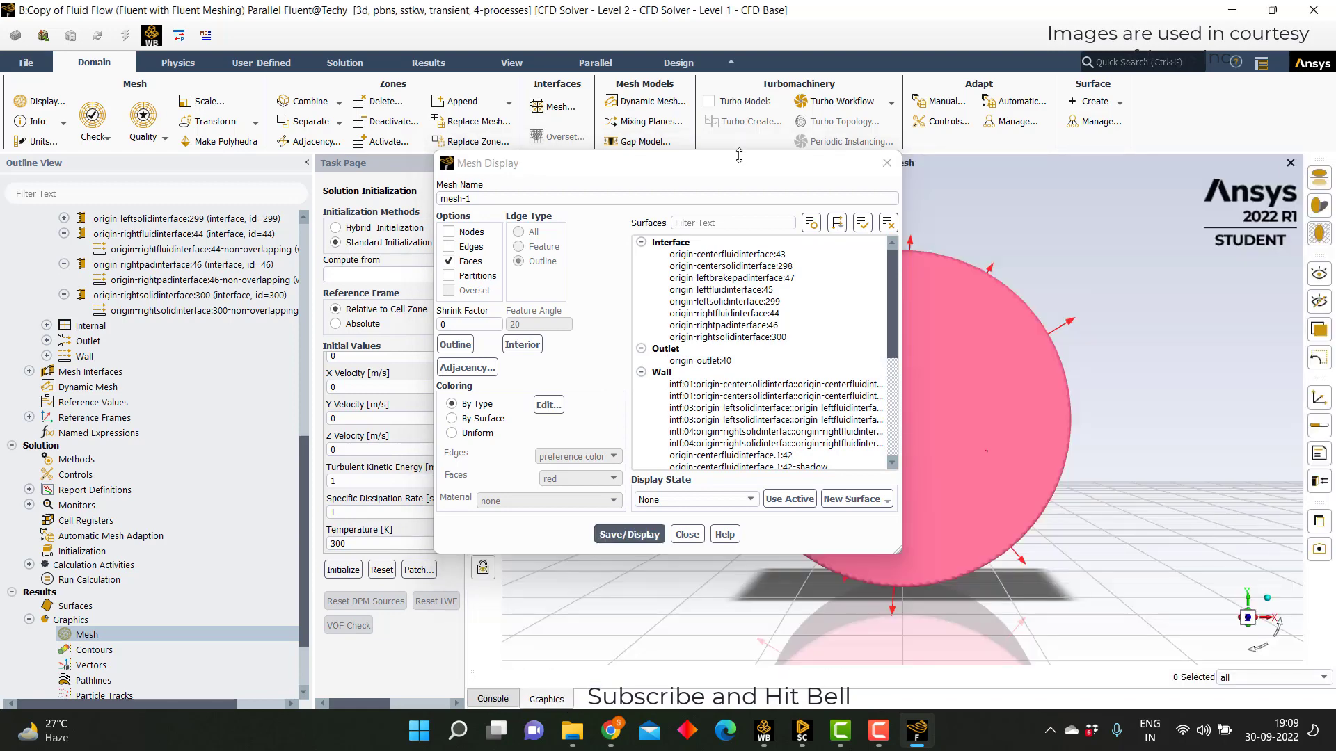
pyautogui.moveTo(528, 163); pyautogui.dragTo(299, 160)
pyautogui.moveTo(797, 314); pyautogui.dragTo(807, 362)
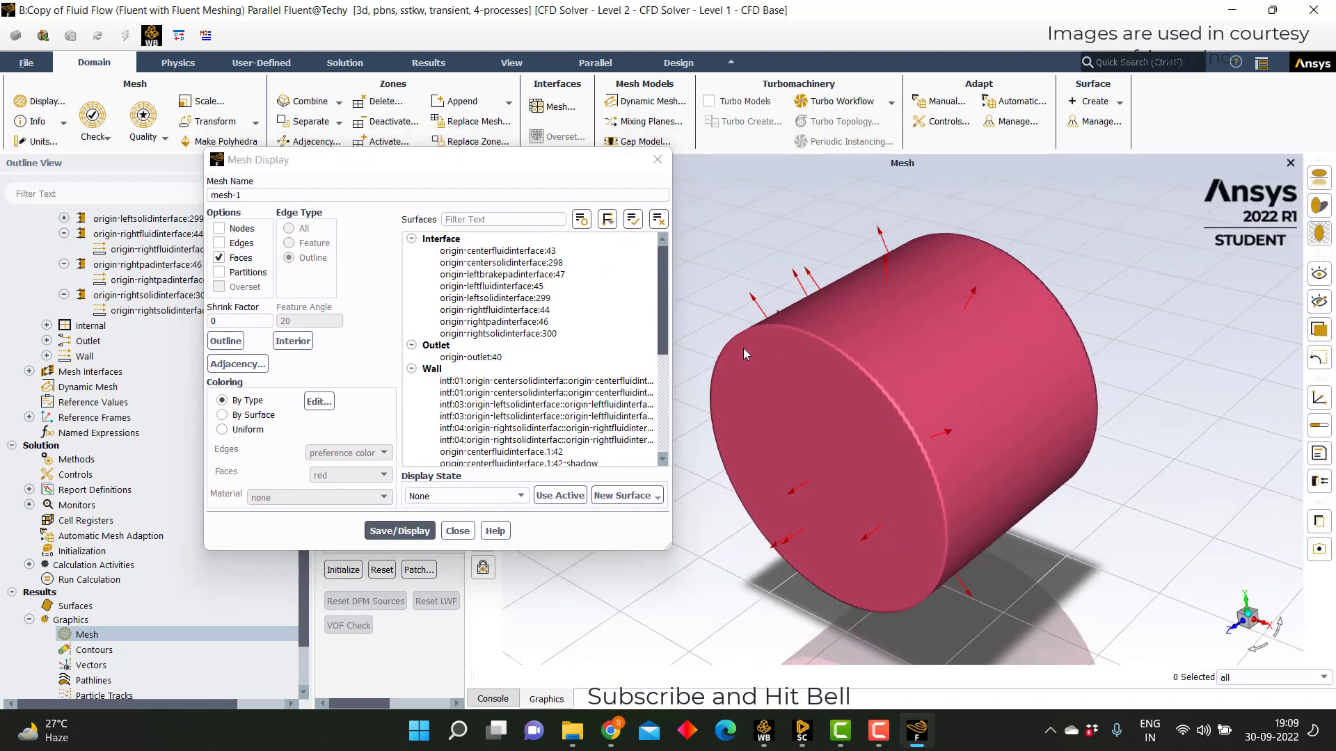
pyautogui.click(509, 382)
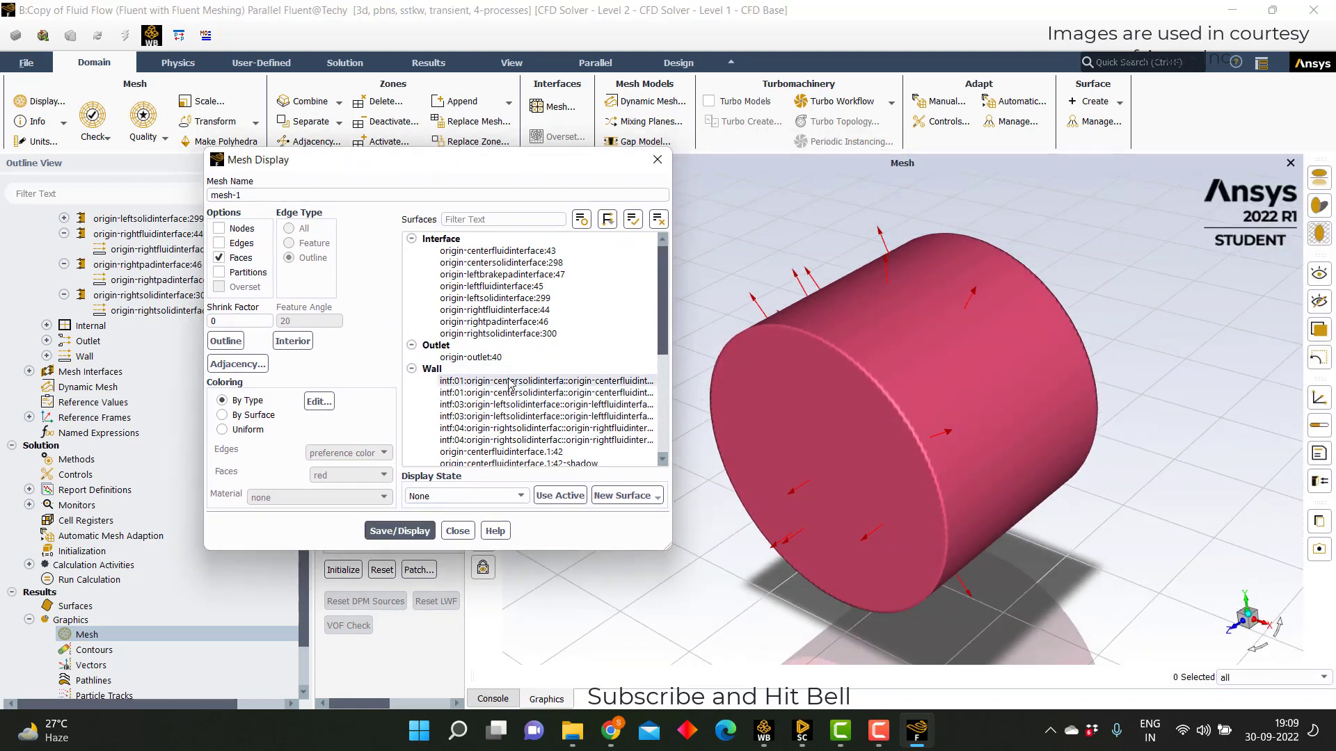
pyautogui.click(502, 404)
pyautogui.click(415, 532)
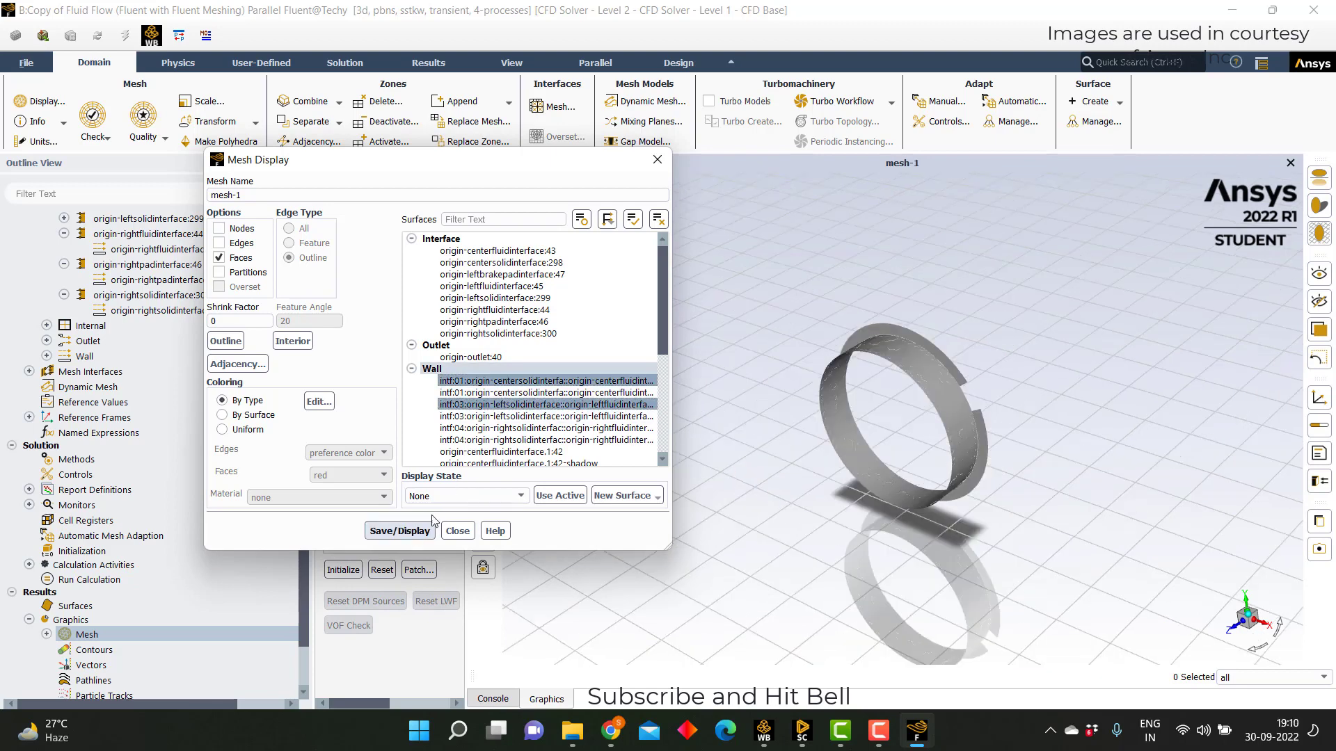
# - Add the right interface wall and centerfluidinterface.1:42 and .2:41 surfaces to the display
pyautogui.click(485, 427)
pyautogui.click(400, 530)
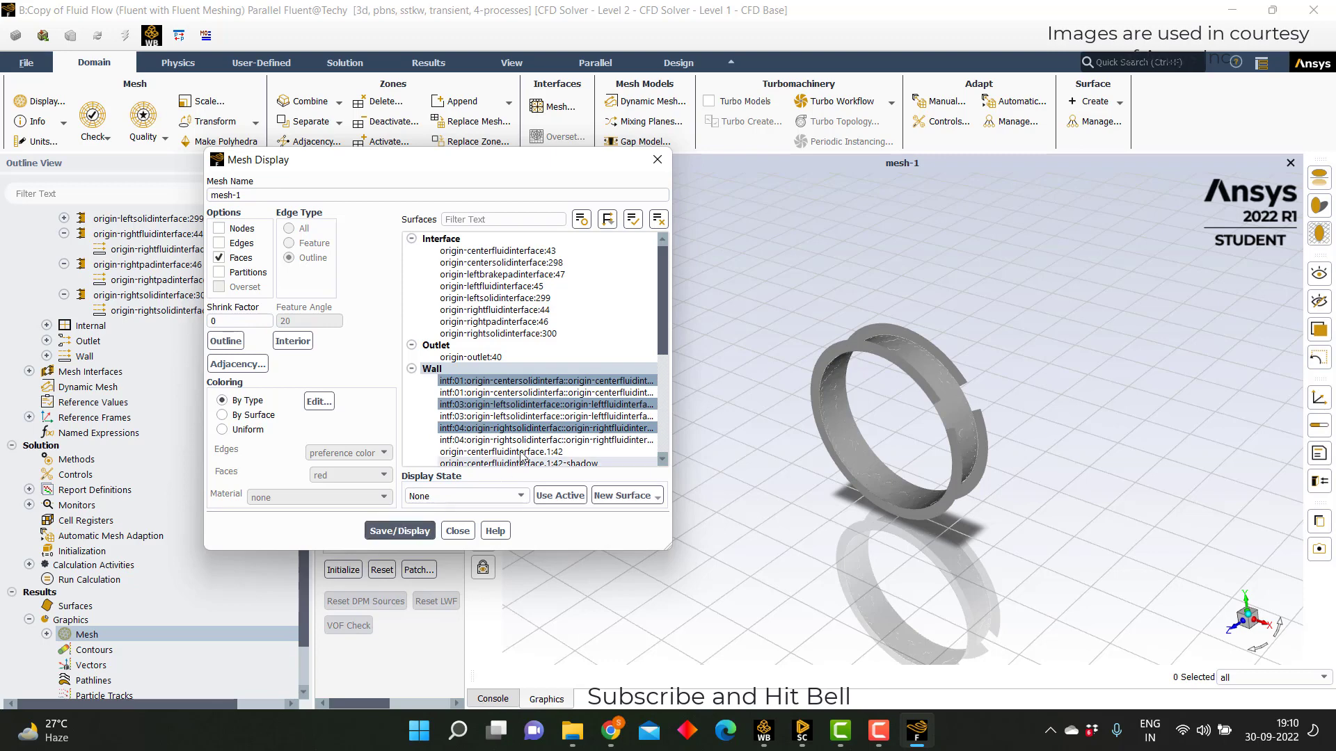
pyautogui.click(400, 530)
pyautogui.click(496, 452)
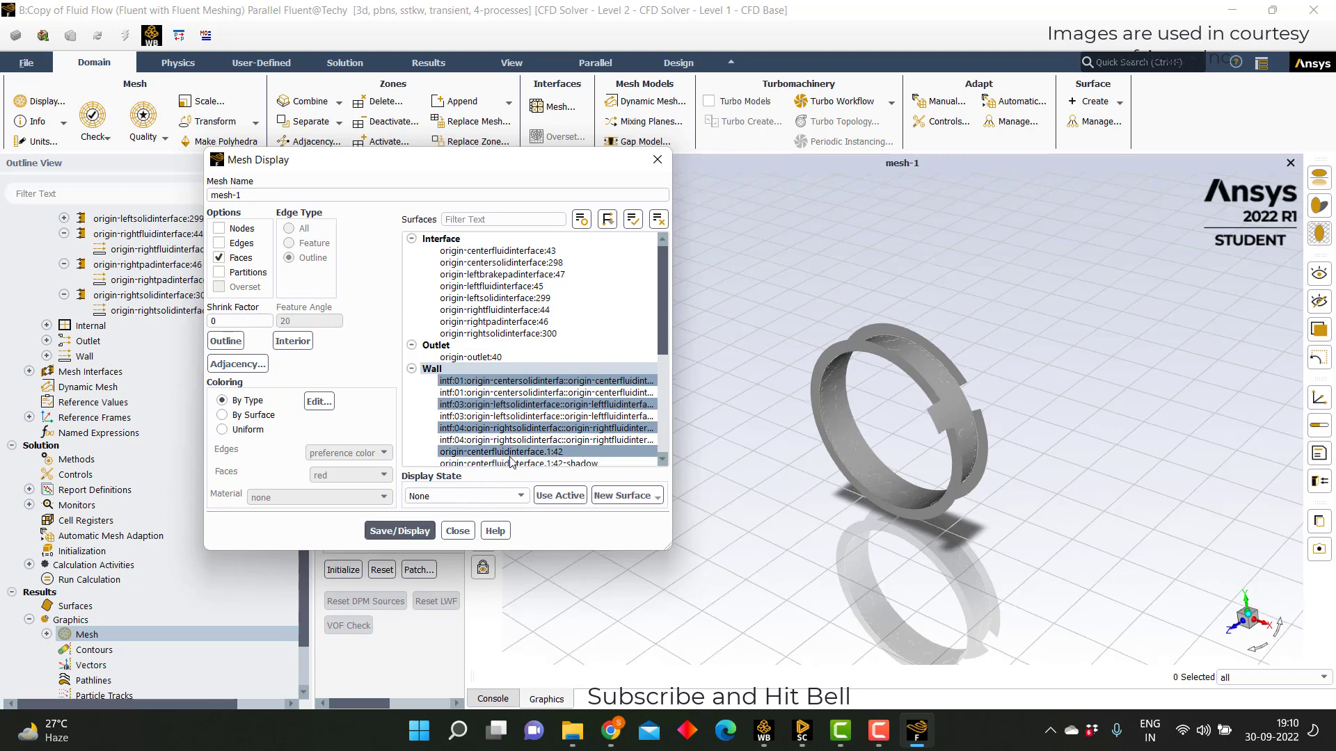
pyautogui.scroll(-2, 515, 445)
pyautogui.click(535, 405)
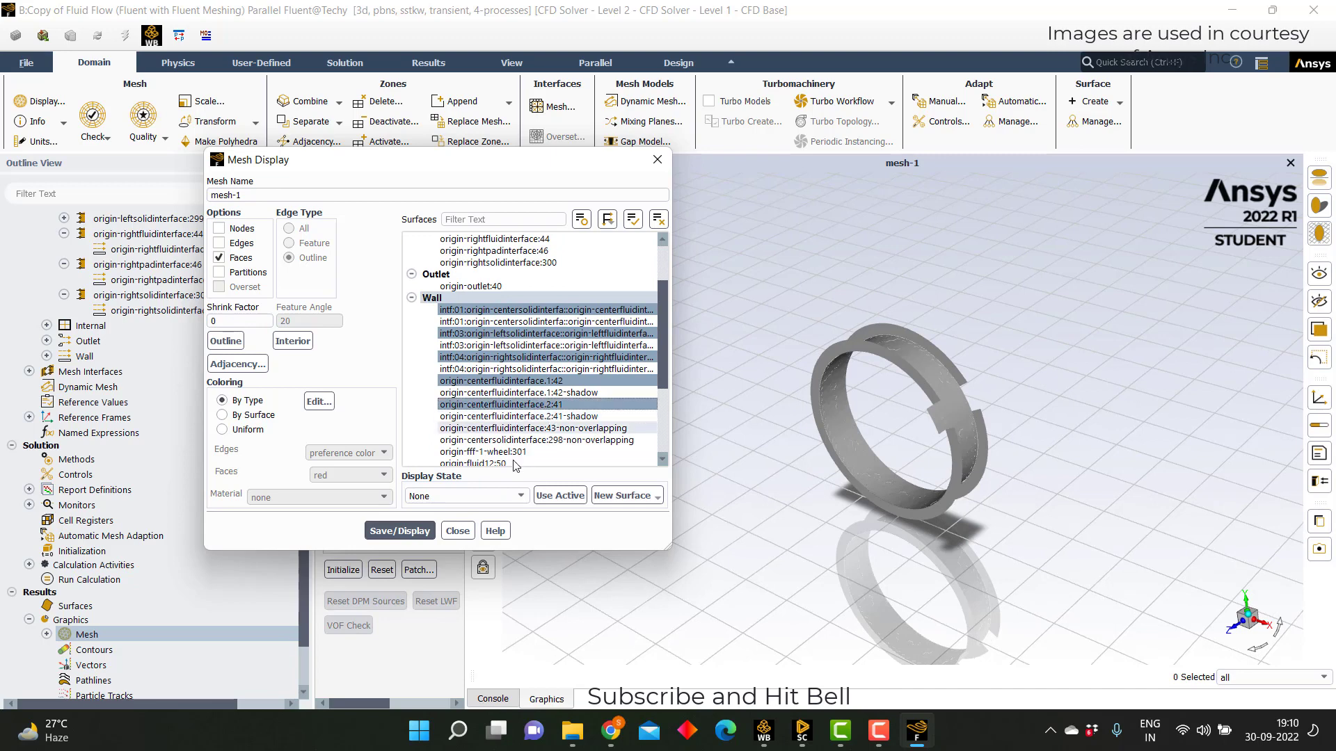
pyautogui.click(415, 528)
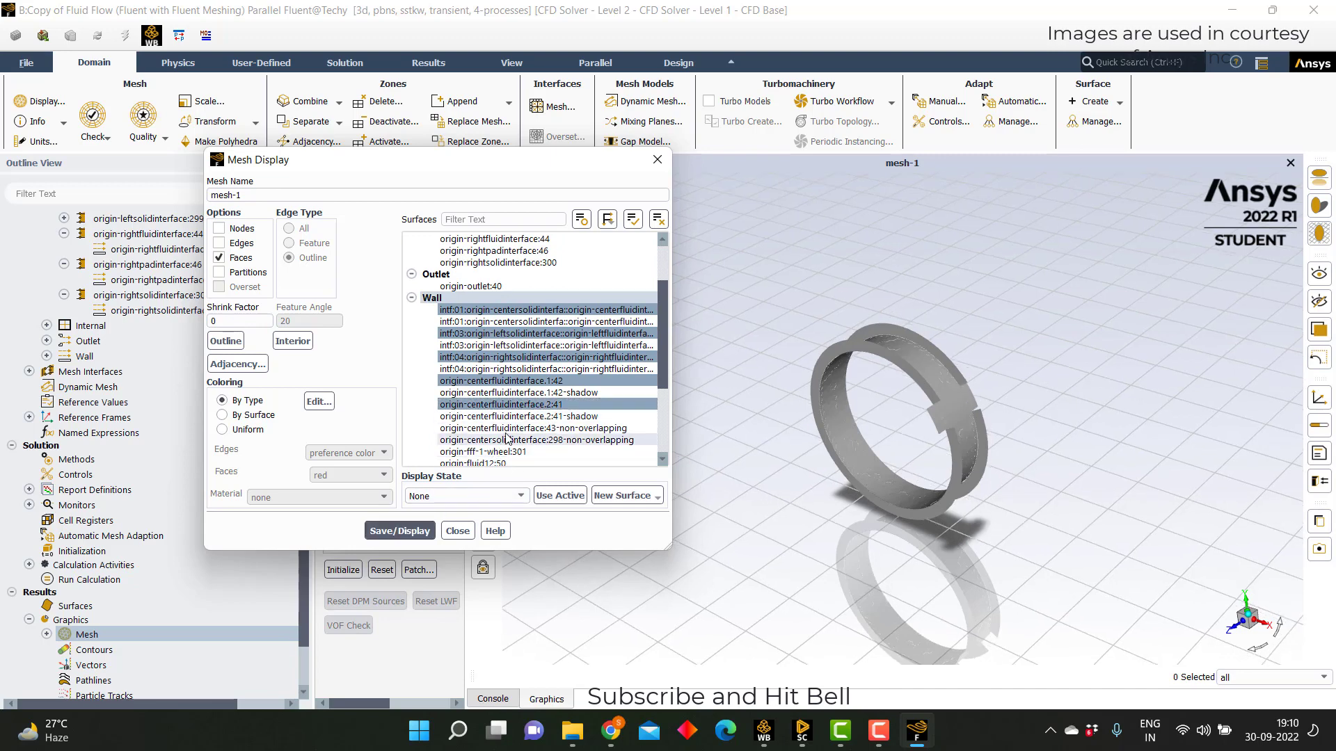
# - Add fff-1-wheel:301 and the fluid12 pad1:49 and pad2:48 surfaces, display, and rotate the ring
pyautogui.scroll(-2, 516, 438)
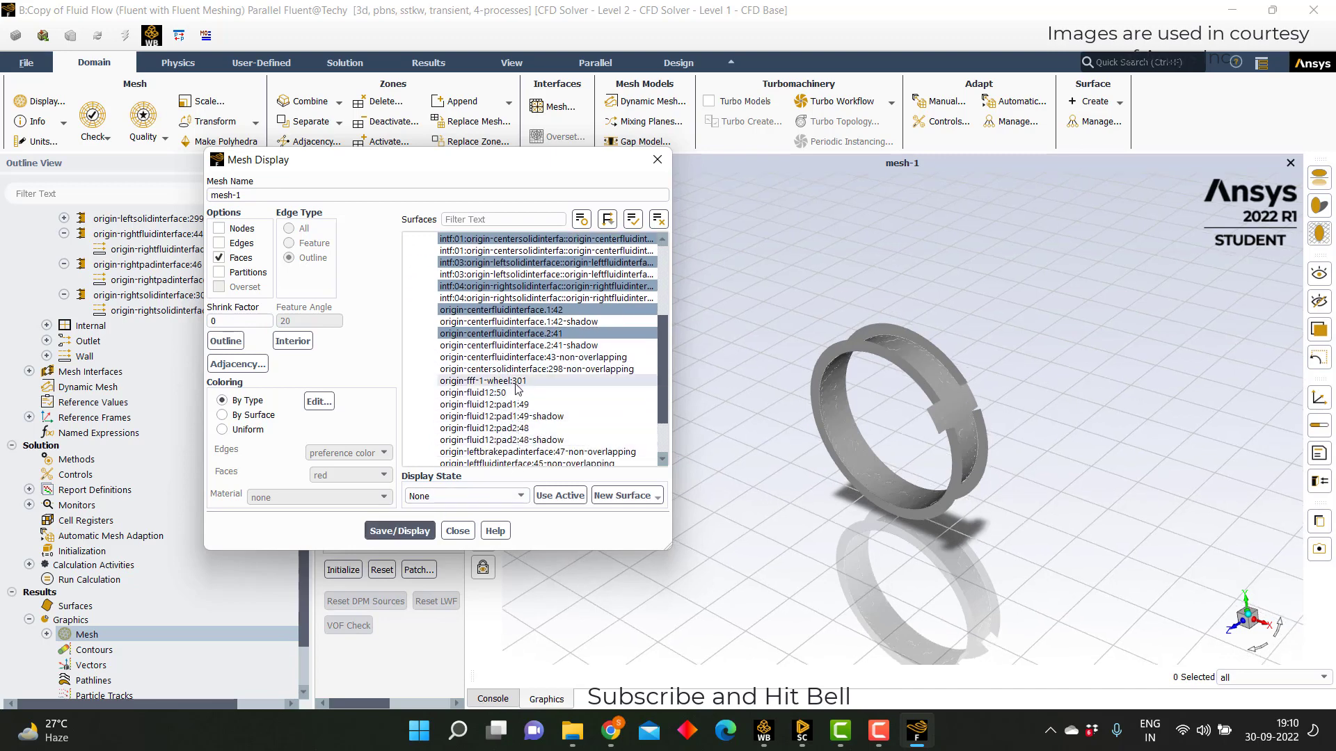
pyautogui.click(516, 382)
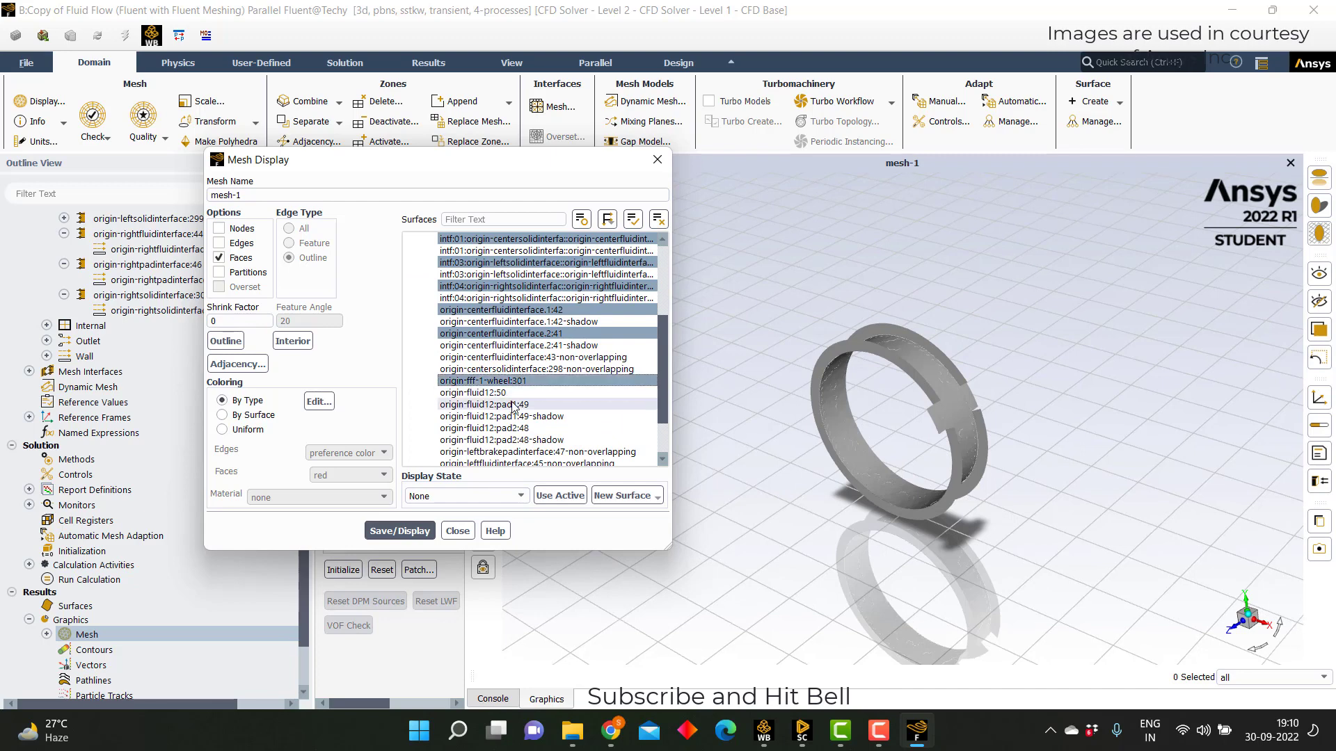
pyautogui.click(518, 404)
pyautogui.click(523, 429)
pyautogui.click(401, 531)
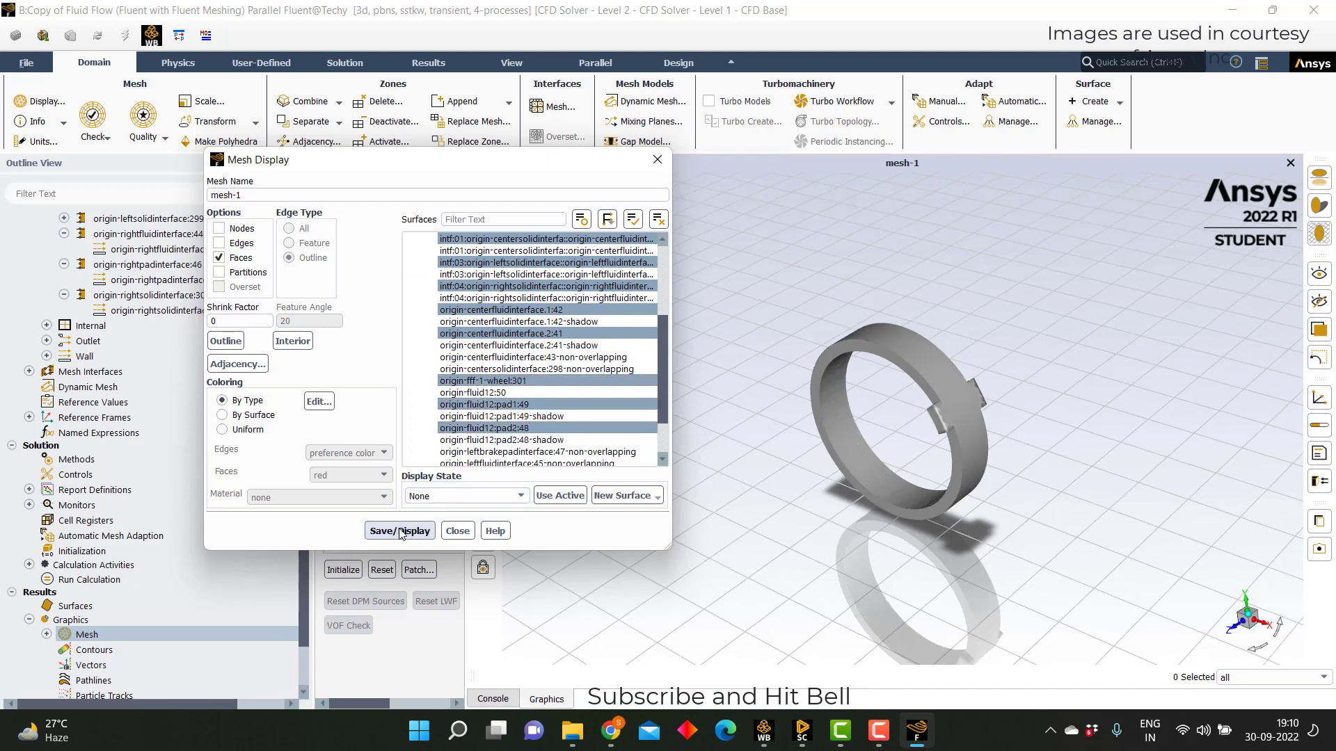
pyautogui.moveTo(706, 492); pyautogui.dragTo(982, 388)
pyautogui.scroll(3, 939, 409)
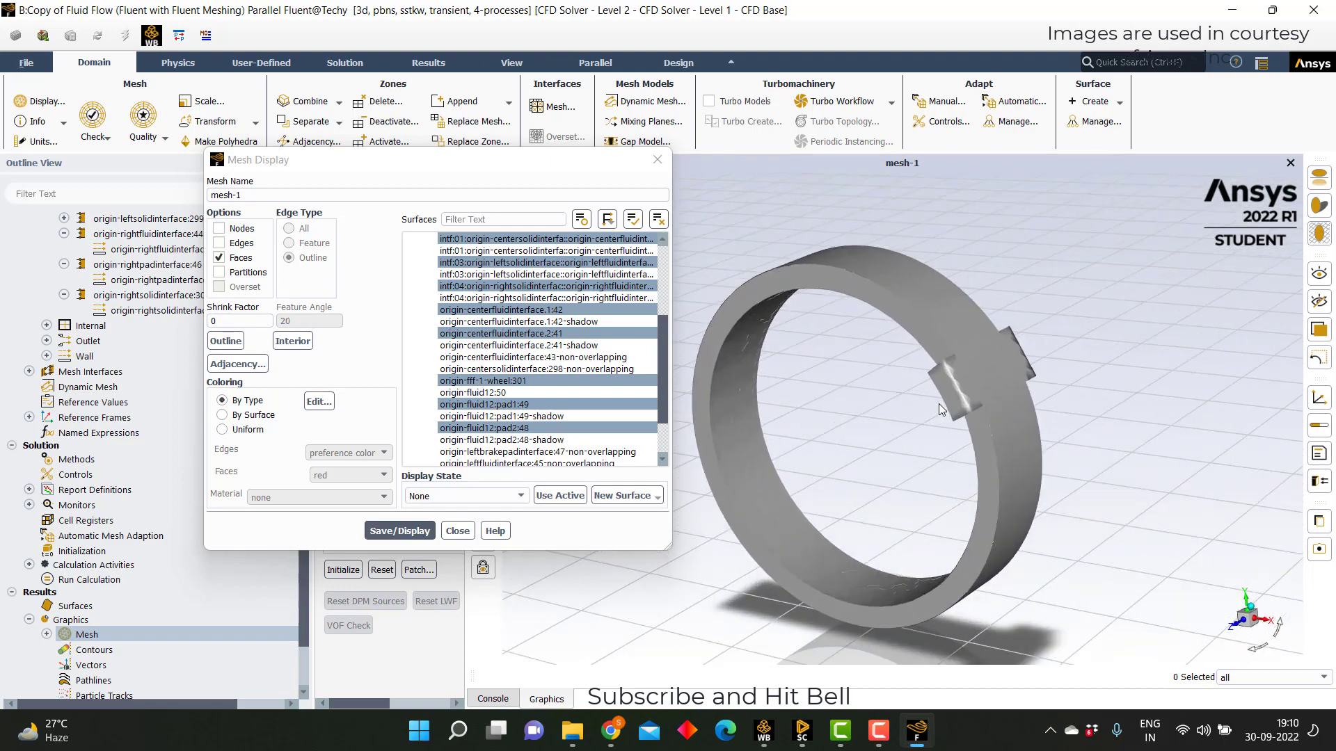
# - Draw all mesh edges on the ring surfaces, adjust view and shadow, then close the dialog
pyautogui.click(242, 243)
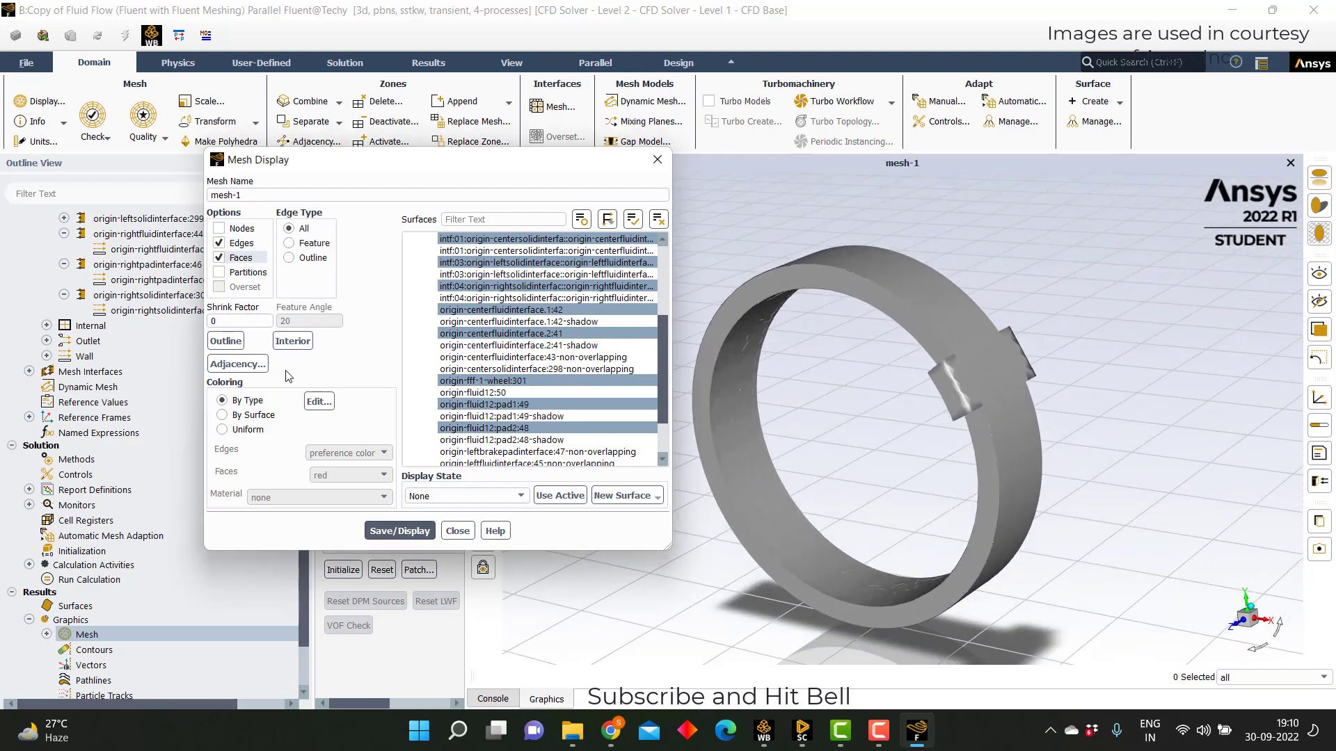
pyautogui.click(380, 532)
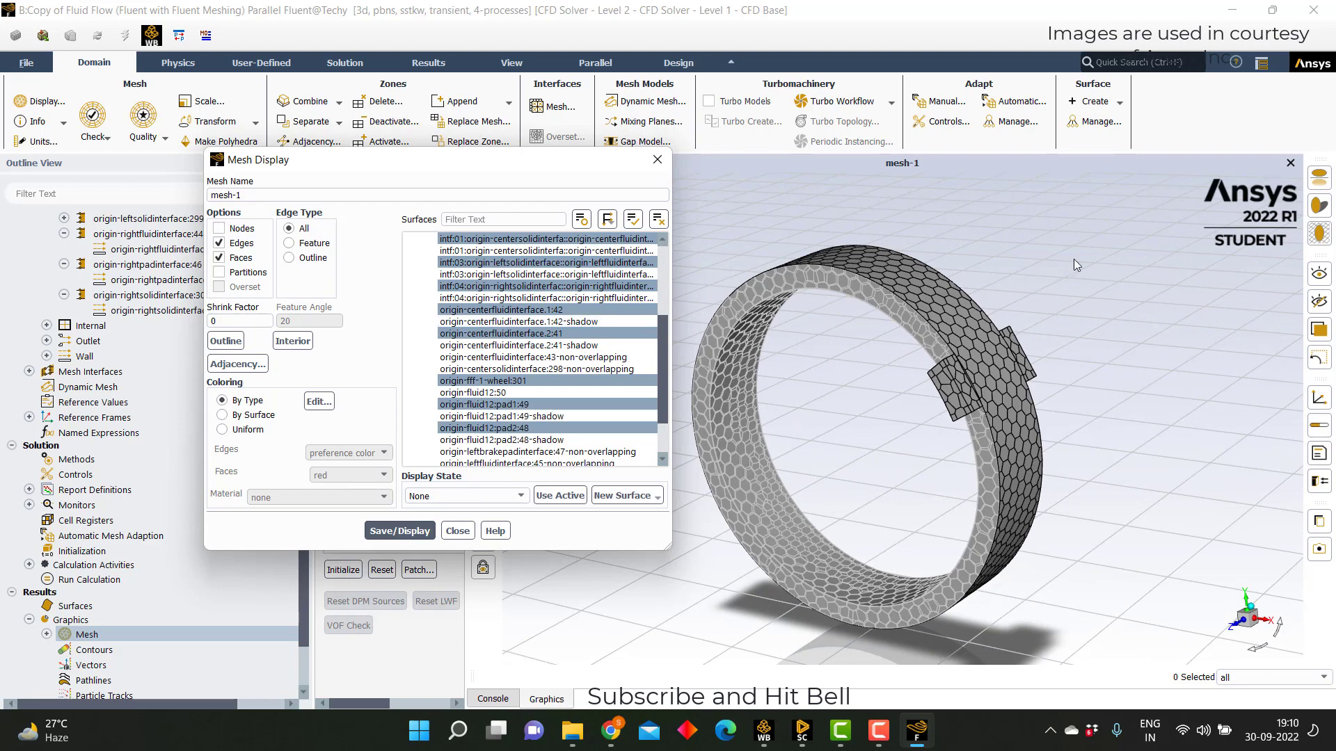
pyautogui.click(1326, 235)
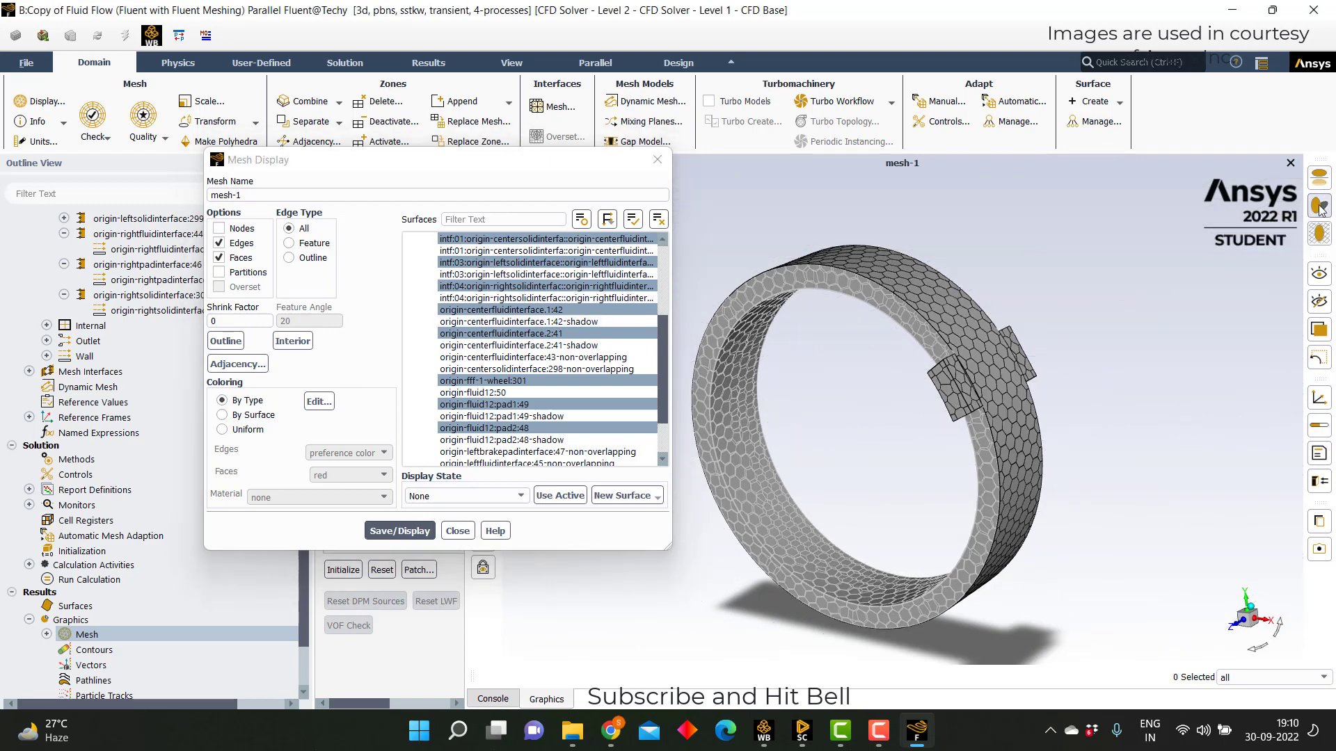
pyautogui.click(1319, 208)
pyautogui.click(1321, 186)
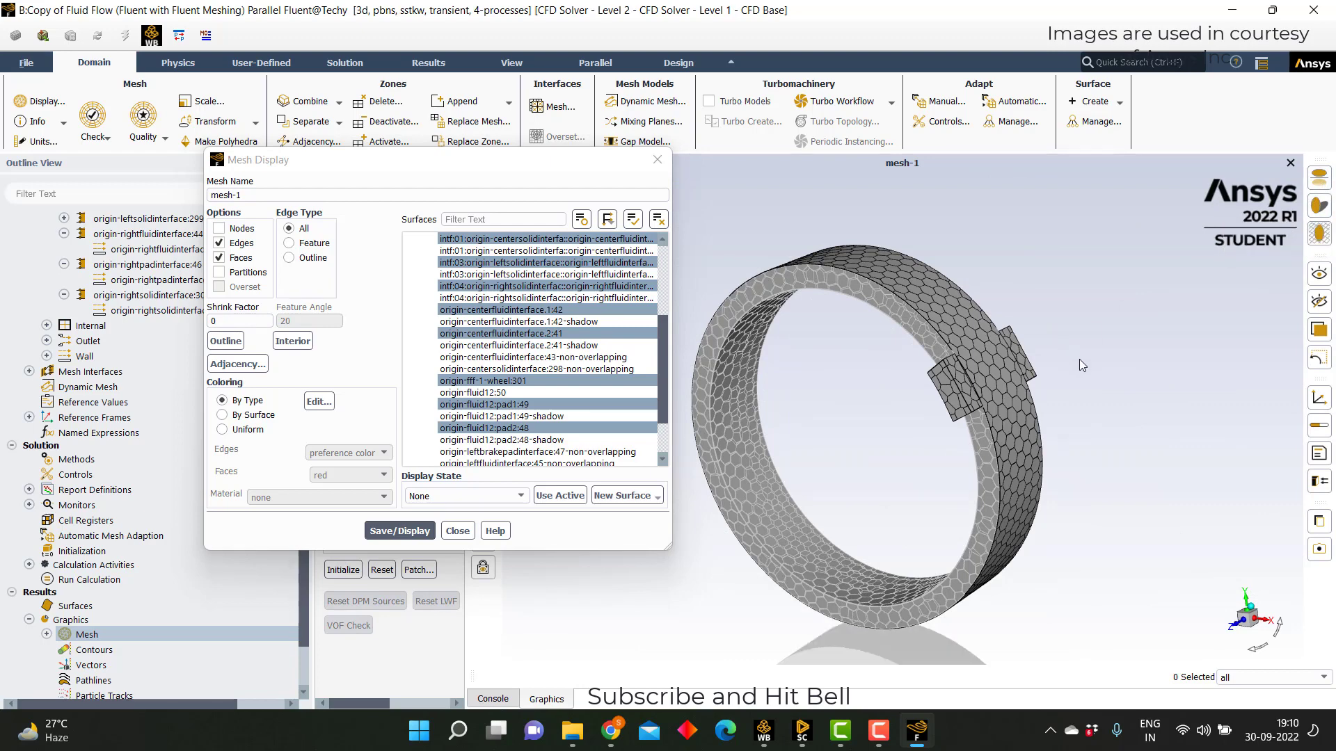
pyautogui.moveTo(898, 388); pyautogui.dragTo(863, 405)
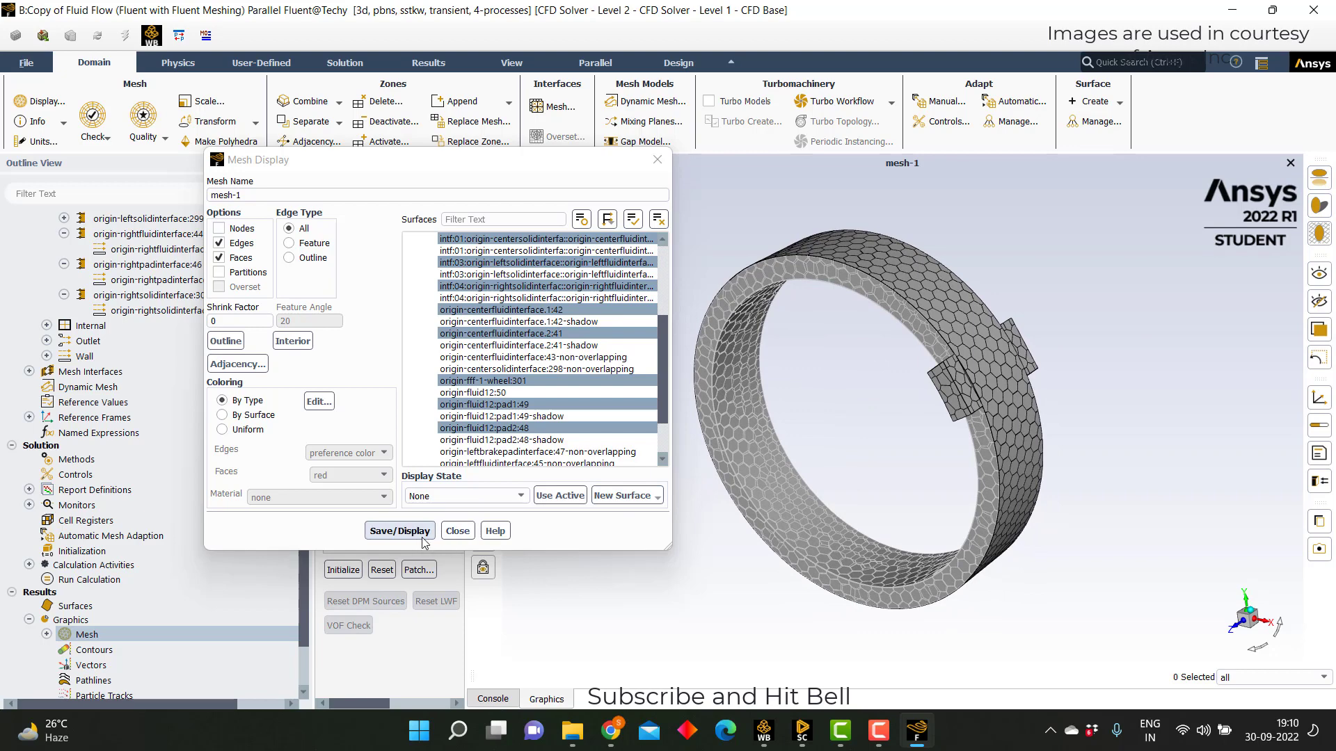
pyautogui.click(460, 533)
# - Enlarge the Contours dialog and select the center, left and right interface wall surfaces
pyautogui.doubleClick(128, 650)
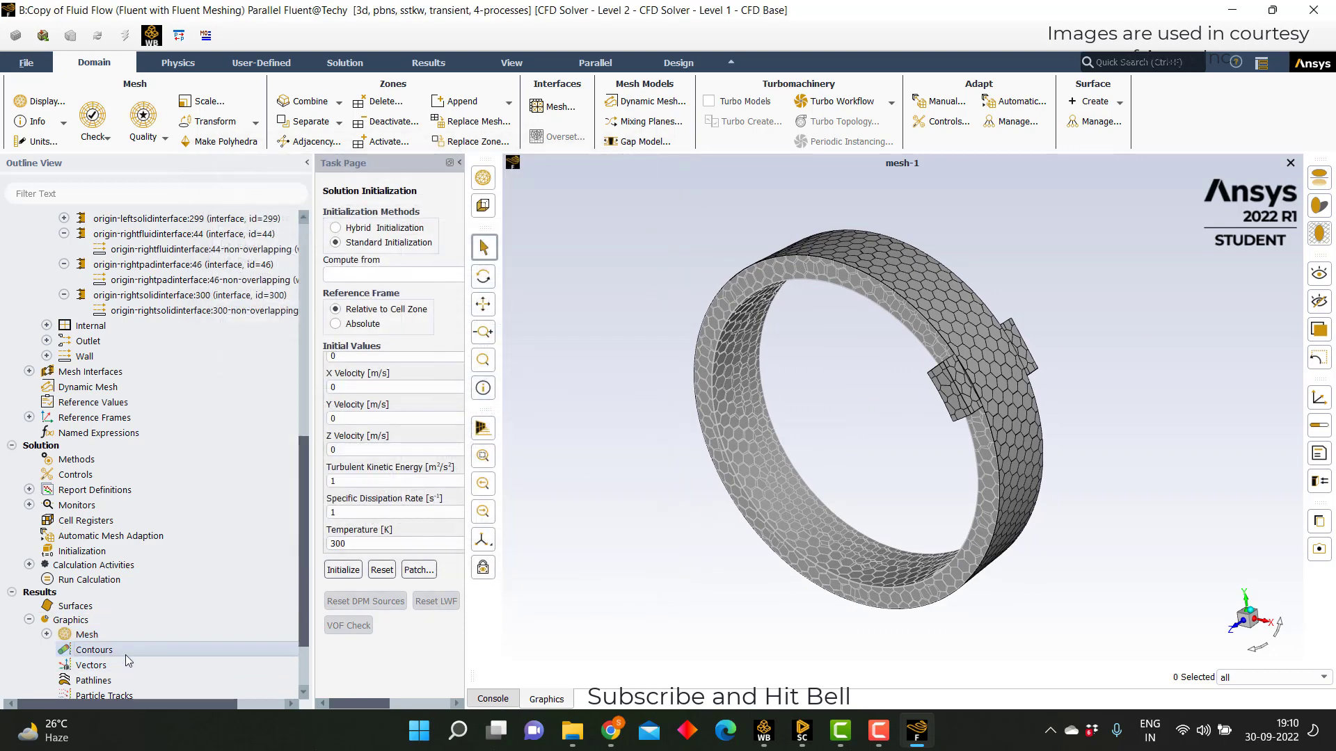
pyautogui.scroll(-1, 549, 550)
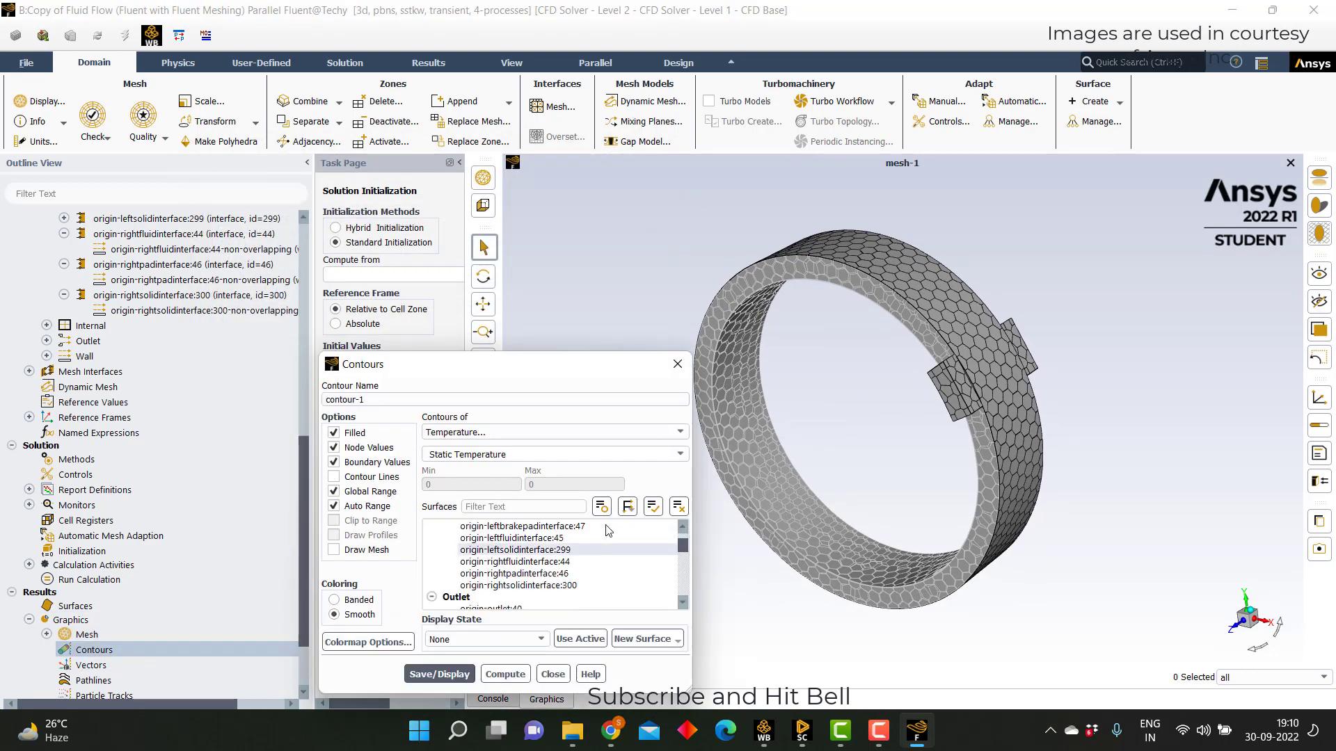
pyautogui.moveTo(605, 364); pyautogui.dragTo(341, 183)
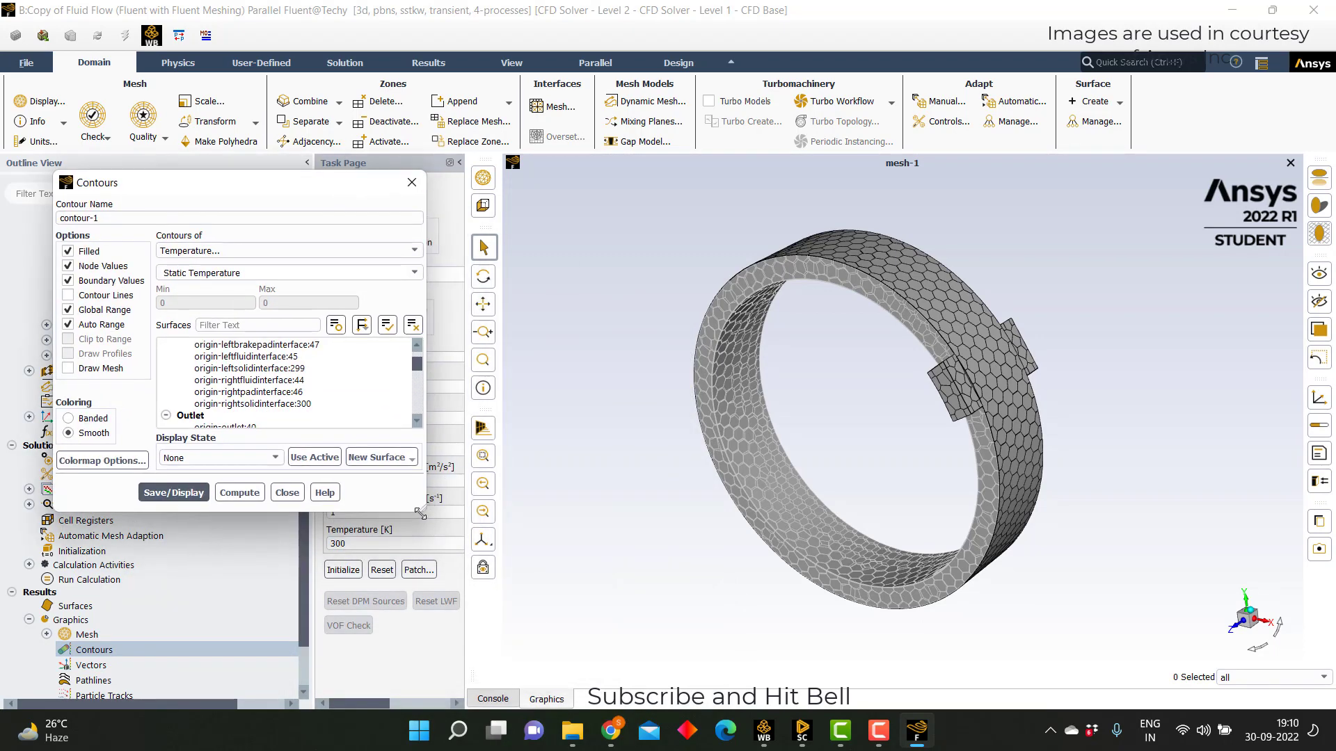
pyautogui.moveTo(421, 514); pyautogui.dragTo(624, 664)
pyautogui.click(409, 451)
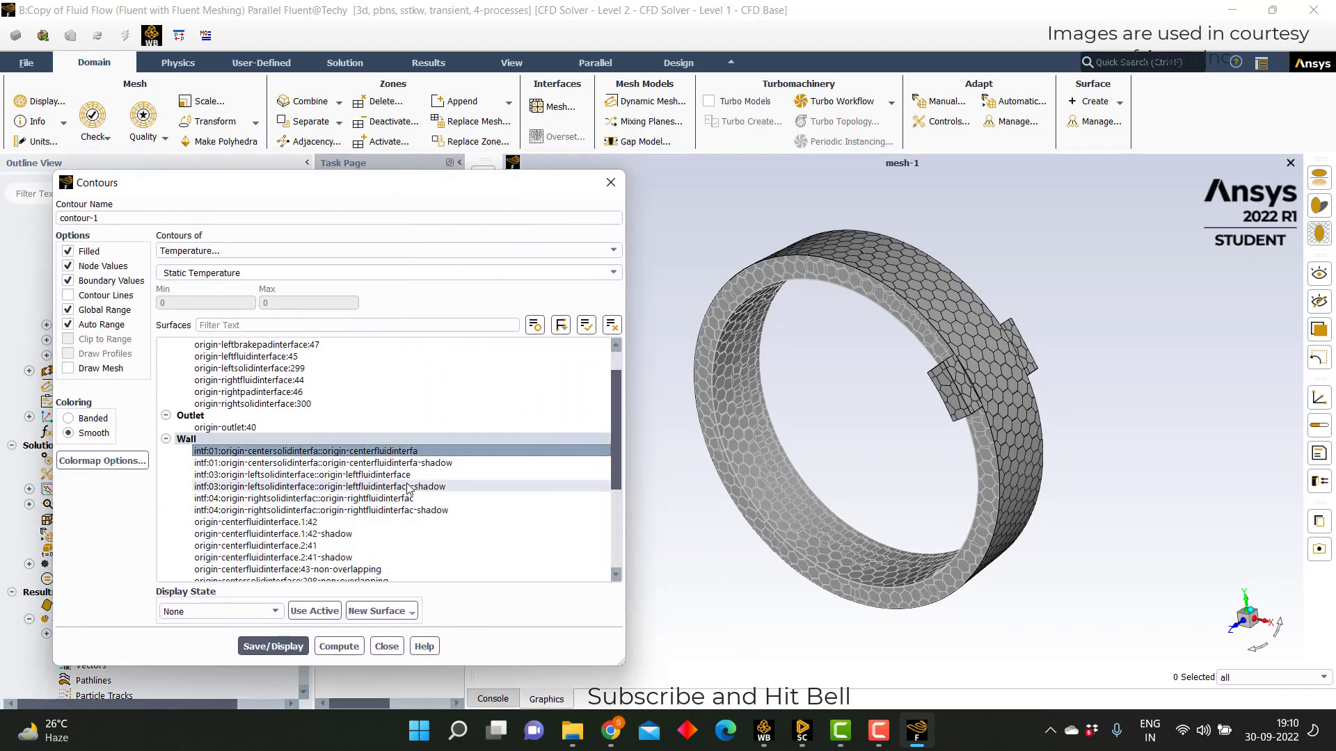
pyautogui.click(411, 474)
pyautogui.click(379, 498)
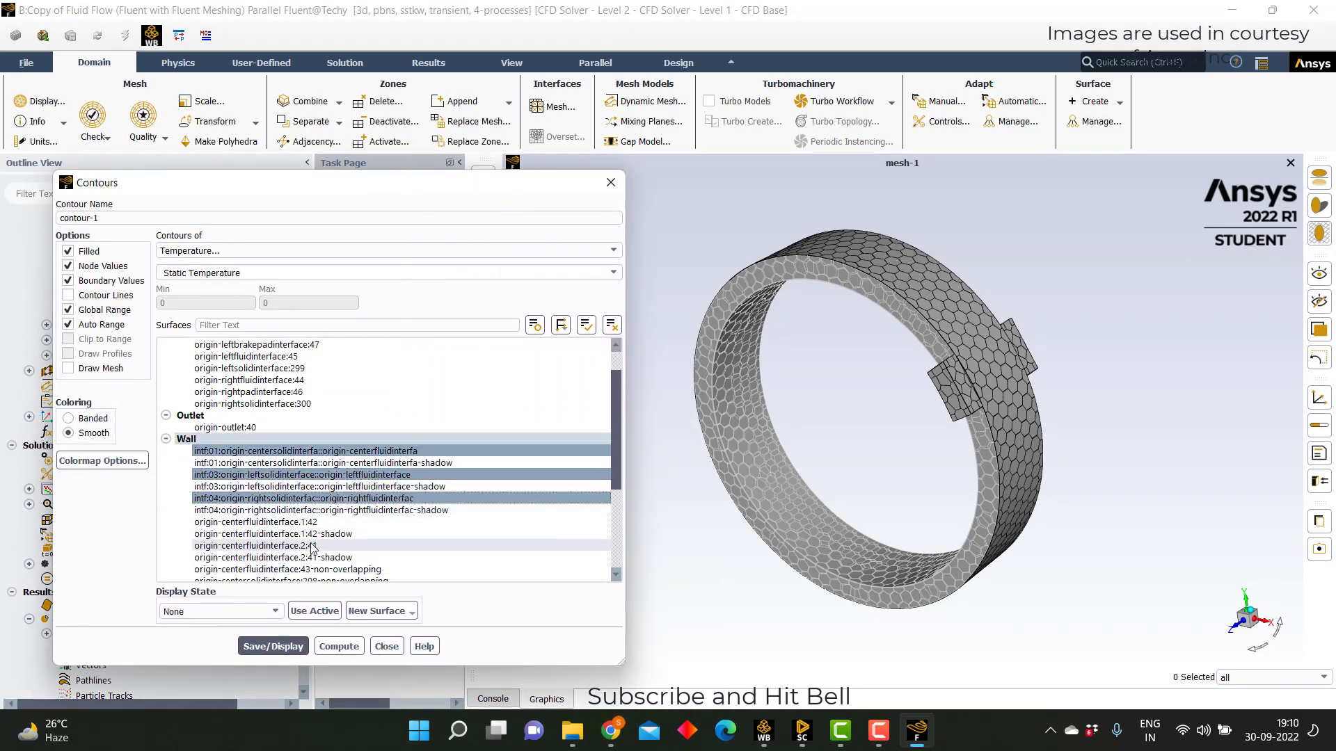
# - Add centerfluidinterface.1:42, fff-1-wheel:301 and both pad surfaces, then compute and plot temperature contours
pyautogui.click(311, 522)
pyautogui.scroll(-1, 379, 554)
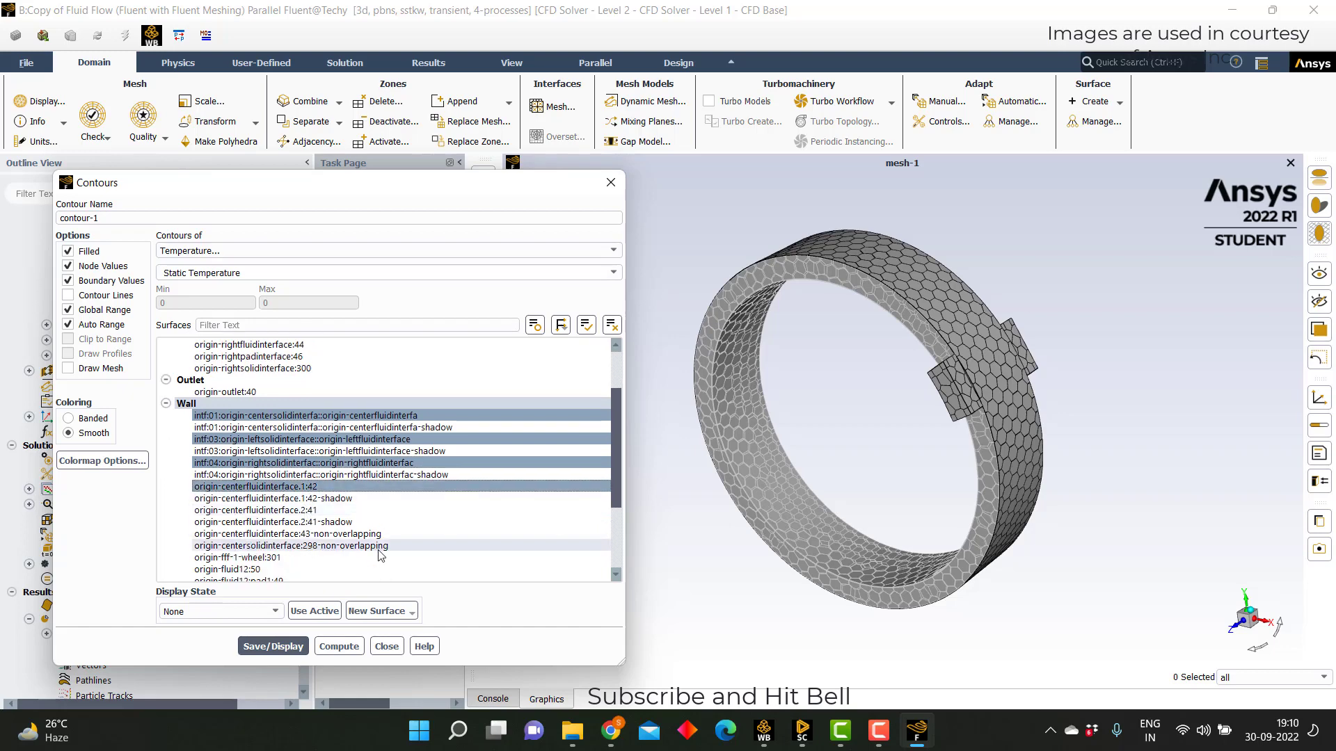
pyautogui.scroll(-1, 379, 554)
pyautogui.click(278, 521)
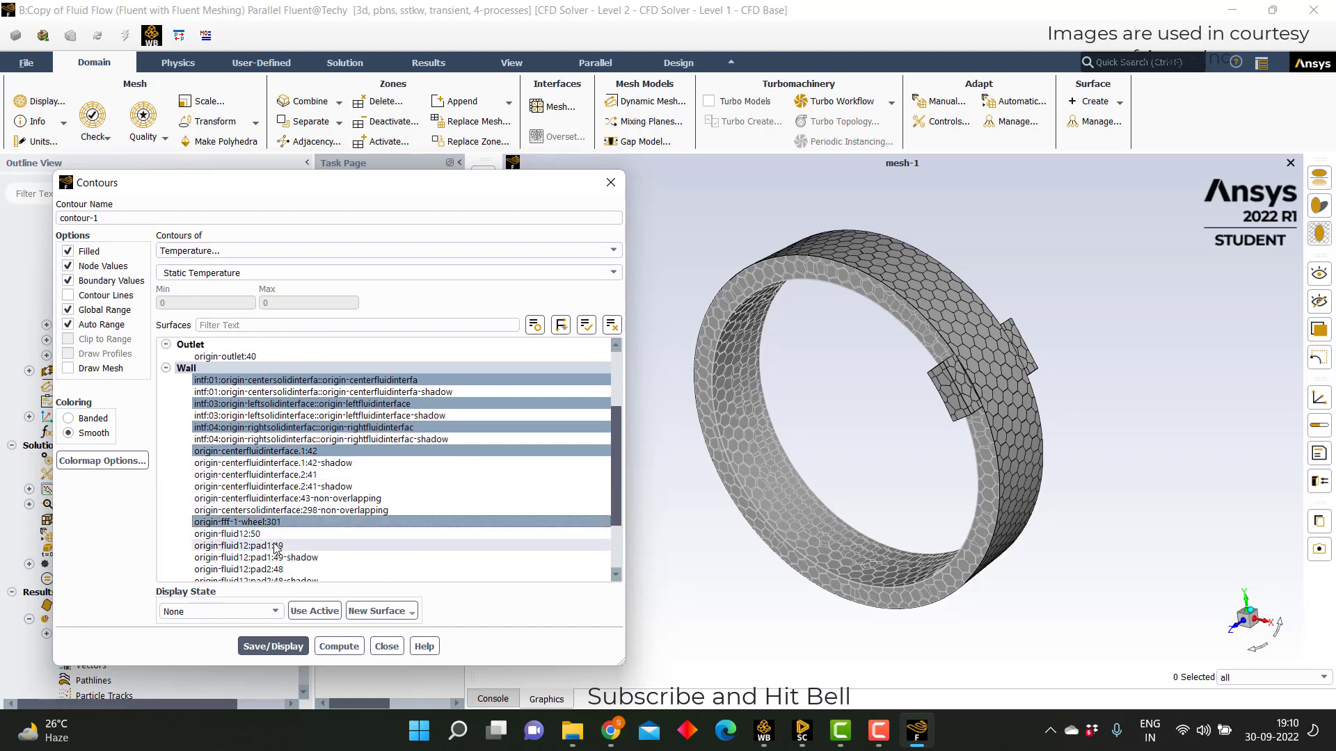
pyautogui.click(274, 545)
pyautogui.click(275, 569)
pyautogui.scroll(-2, 293, 557)
pyautogui.click(332, 646)
pyautogui.click(292, 646)
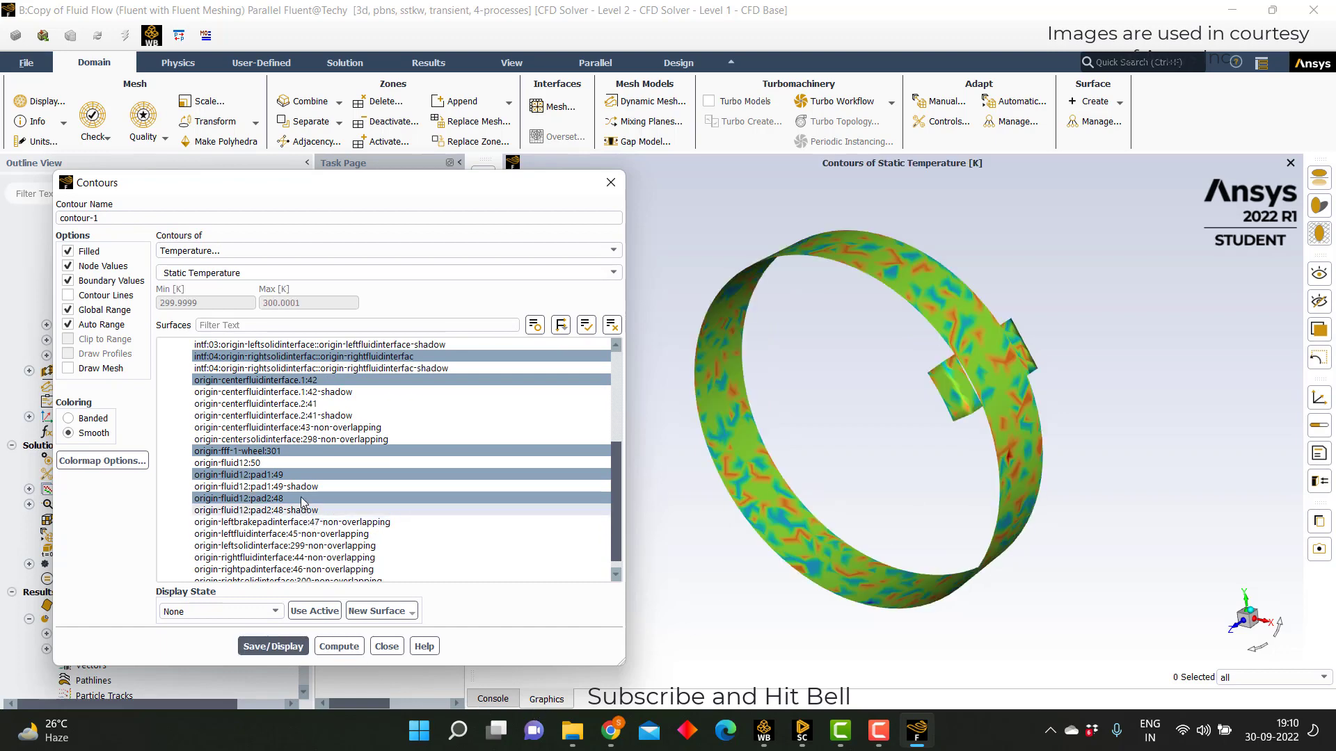
# - Add origin-centerfluidinterface.2:41 to the contour surfaces and move the dialog aside
pyautogui.scroll(2, 301, 491)
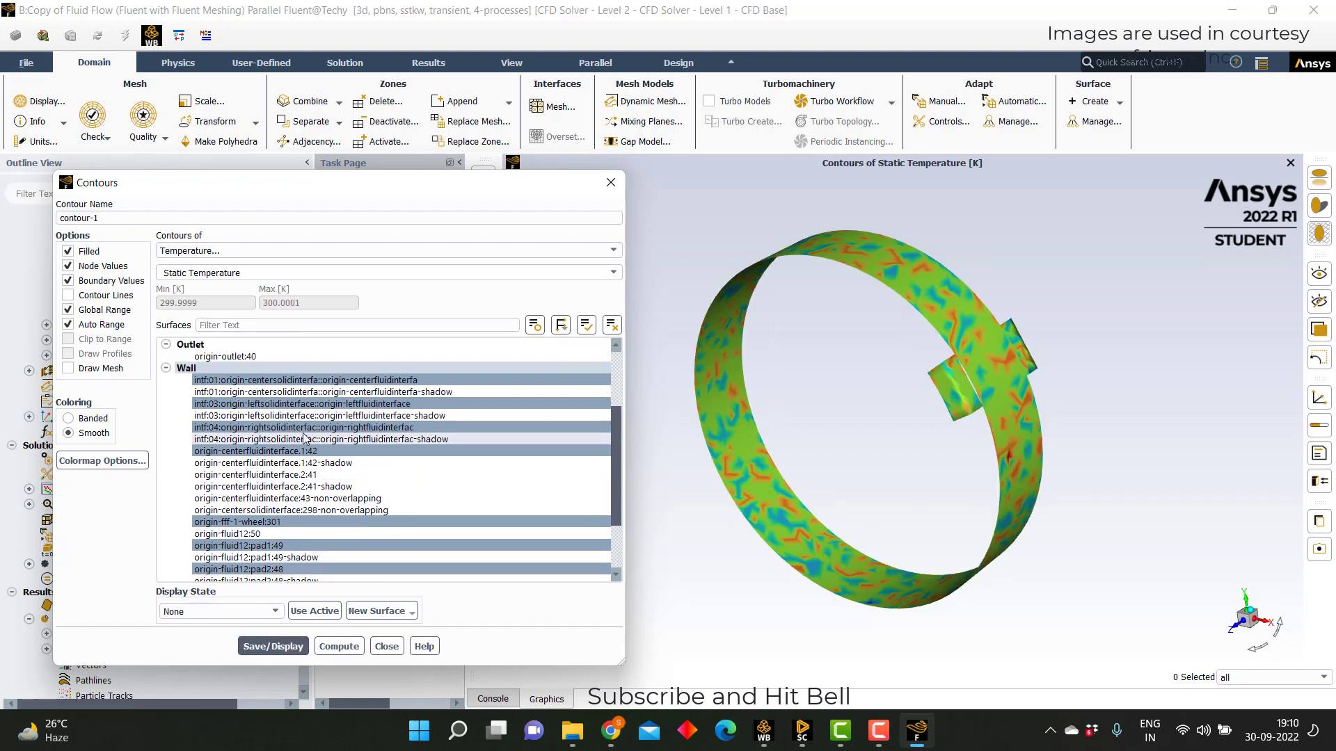
pyautogui.click(292, 476)
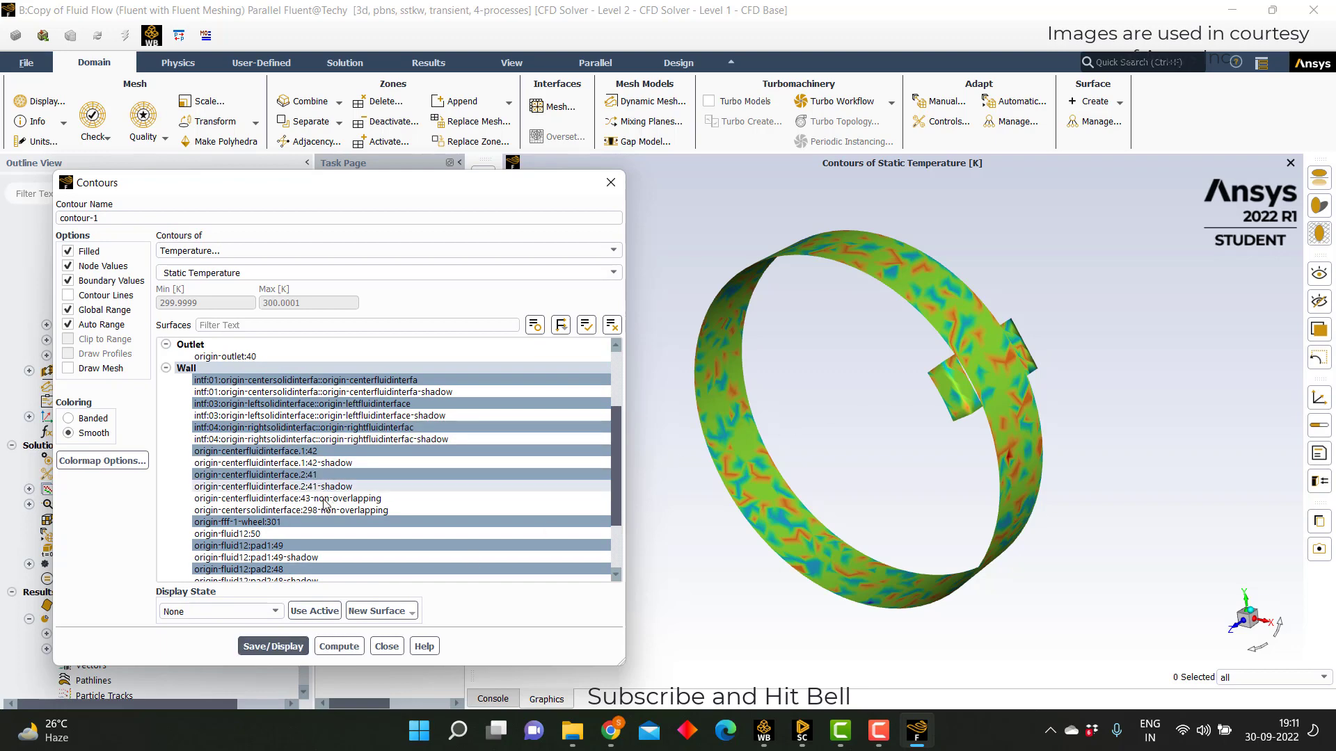
pyautogui.scroll(-1, 349, 523)
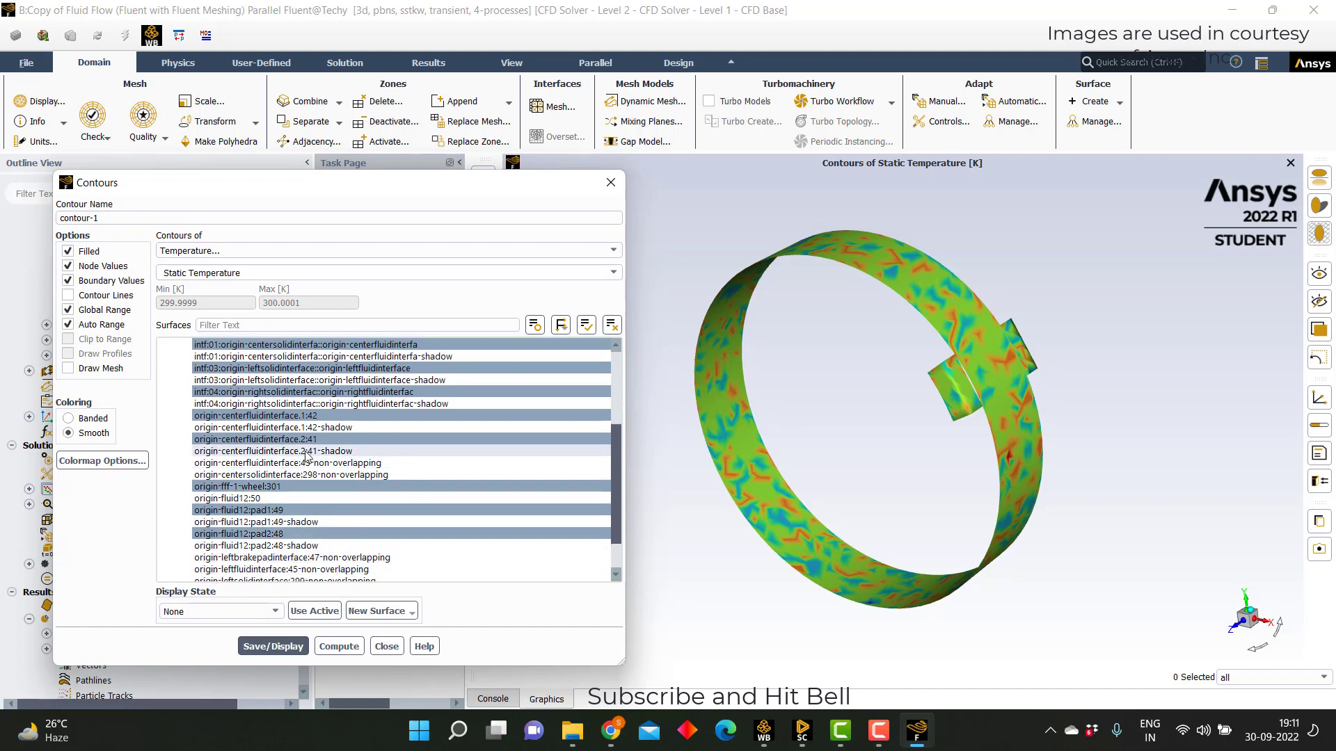
pyautogui.scroll(2, 306, 452)
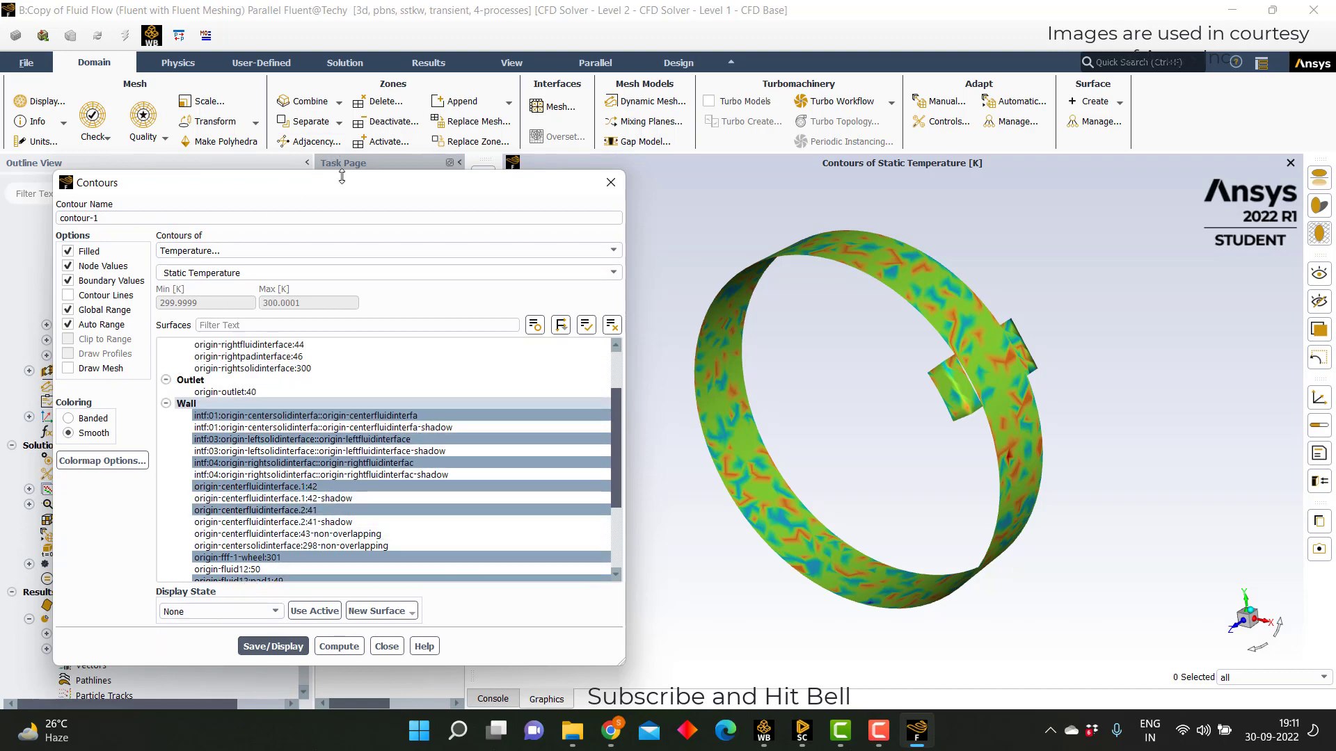
pyautogui.moveTo(343, 185); pyautogui.dragTo(498, 74)
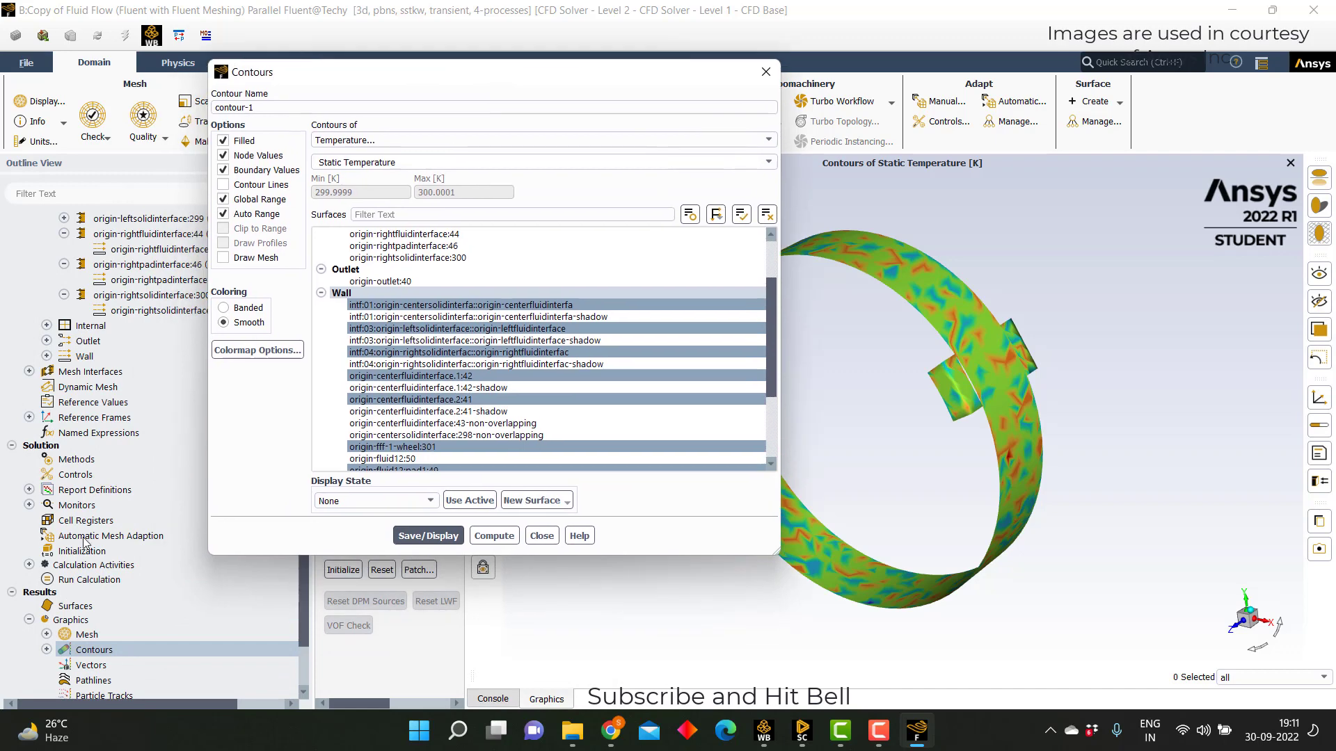
# - Reopen the mesh-1 display settings beside the contour dialog to compare surface lists
pyautogui.click(46, 635)
pyautogui.doubleClick(108, 649)
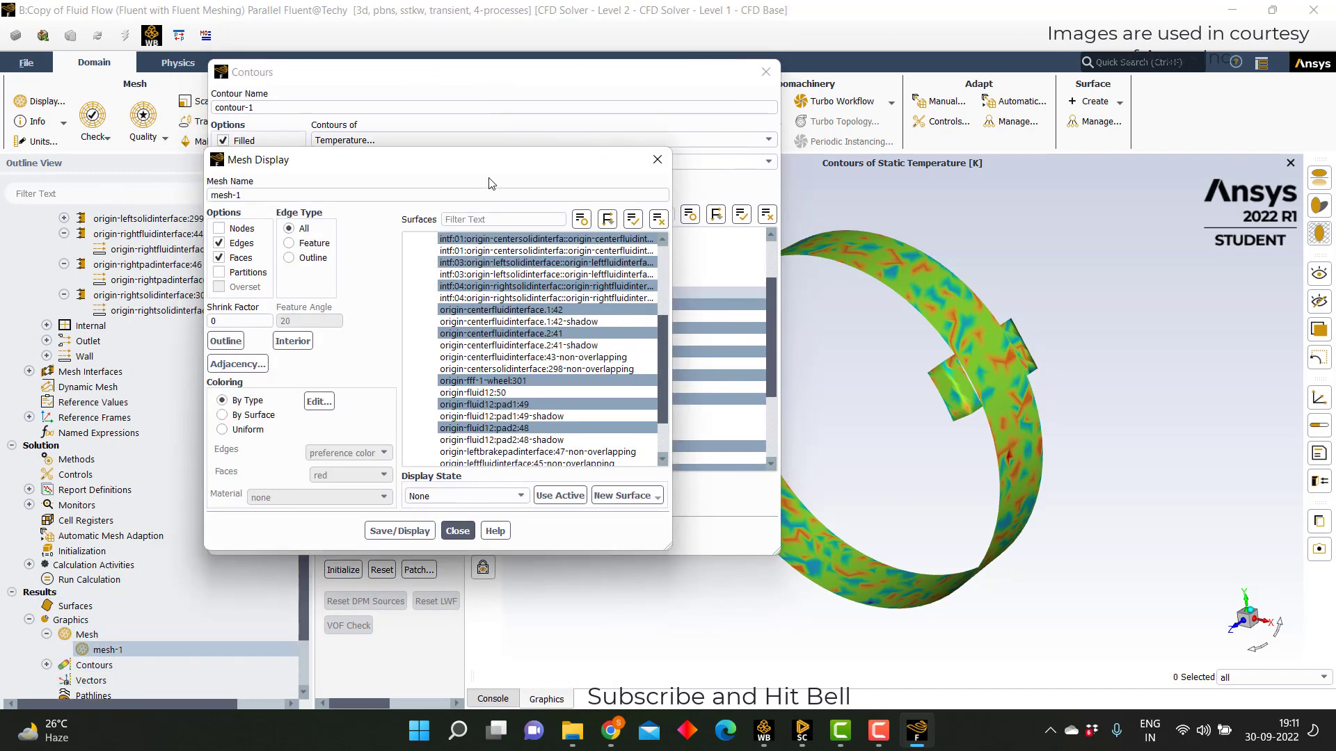
pyautogui.moveTo(489, 167); pyautogui.dragTo(281, 148)
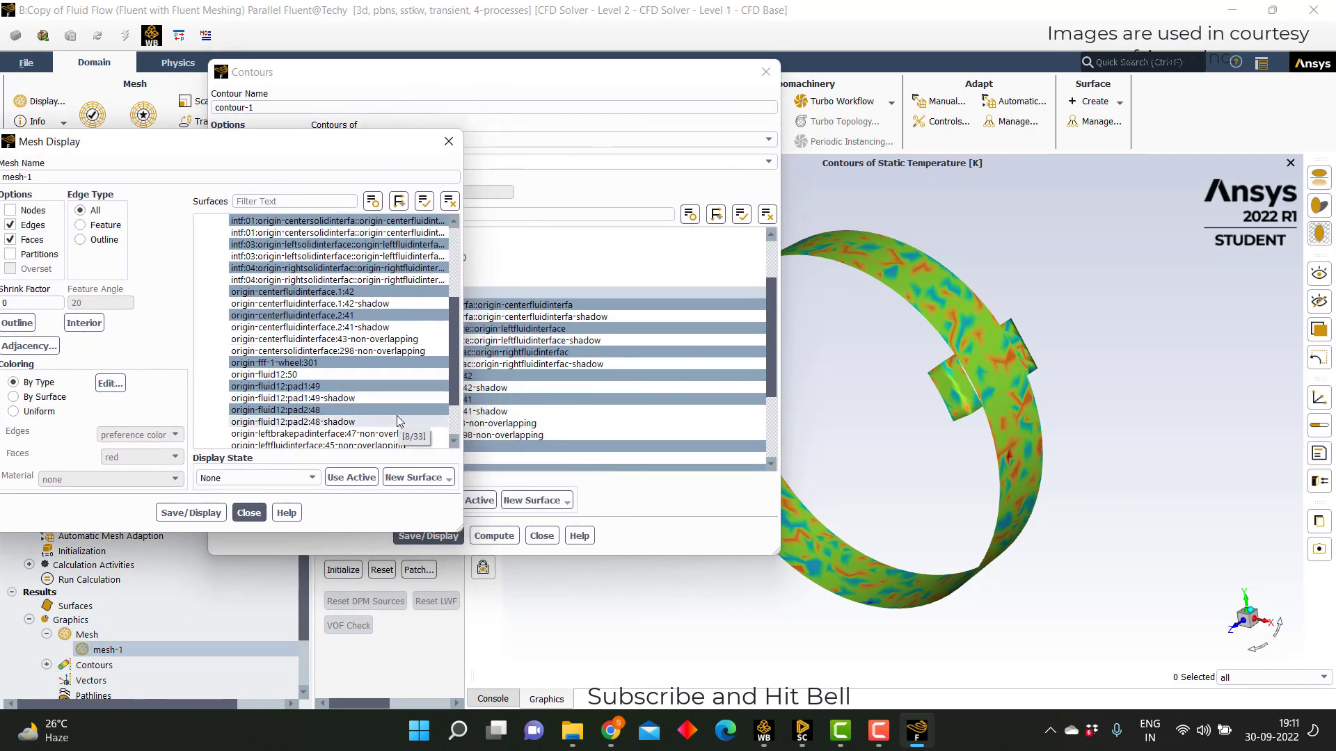
pyautogui.scroll(3, 390, 370)
pyautogui.moveTo(349, 144); pyautogui.dragTo(260, 126)
pyautogui.scroll(1, 590, 350)
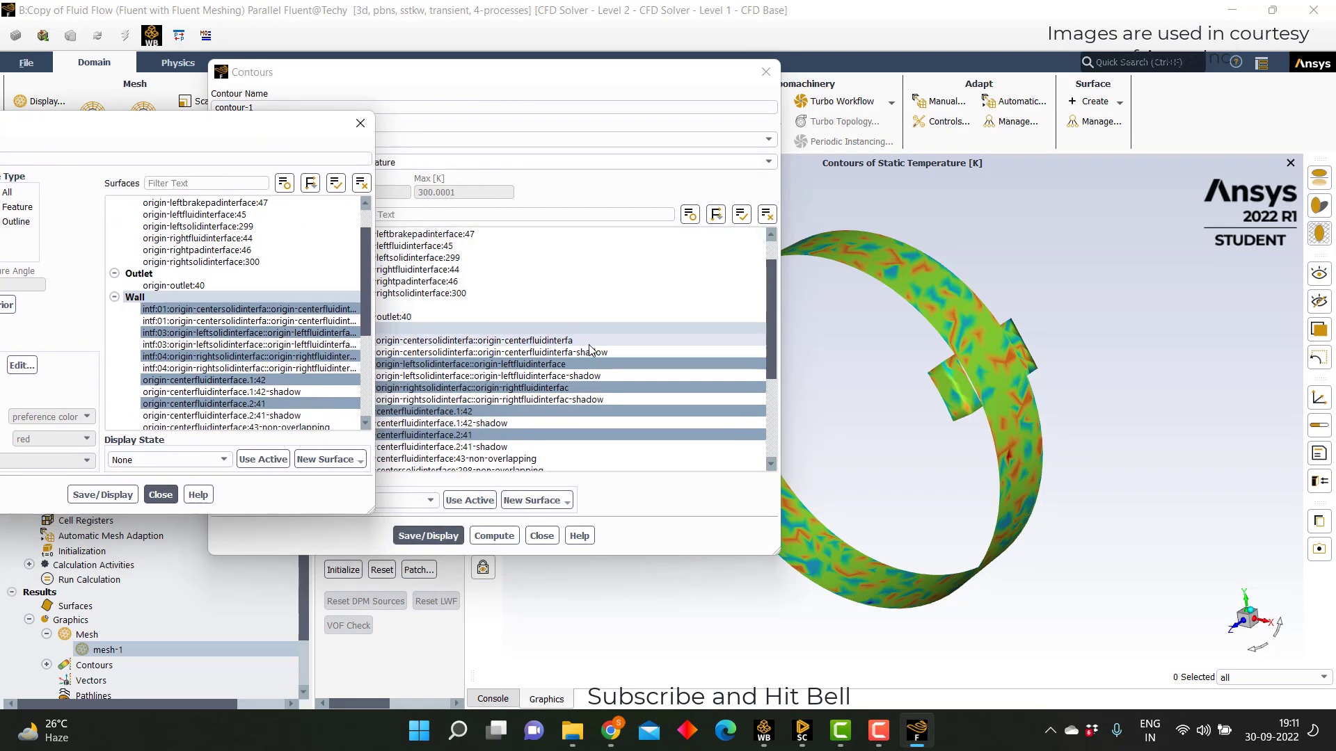
# - Add the centre solid interface and origin-fff-1-wheel:301 walls to contour-1 and redraw it
pyautogui.click(590, 342)
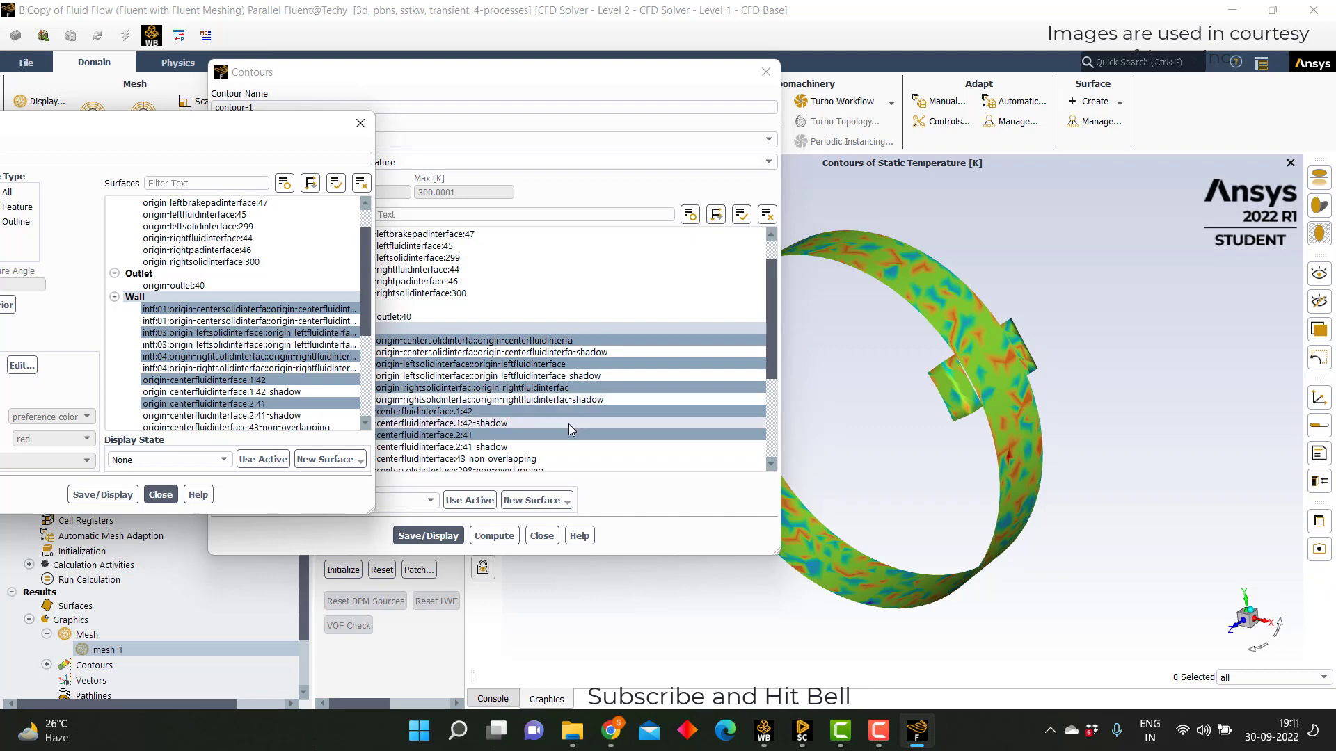
pyautogui.scroll(-2, 334, 390)
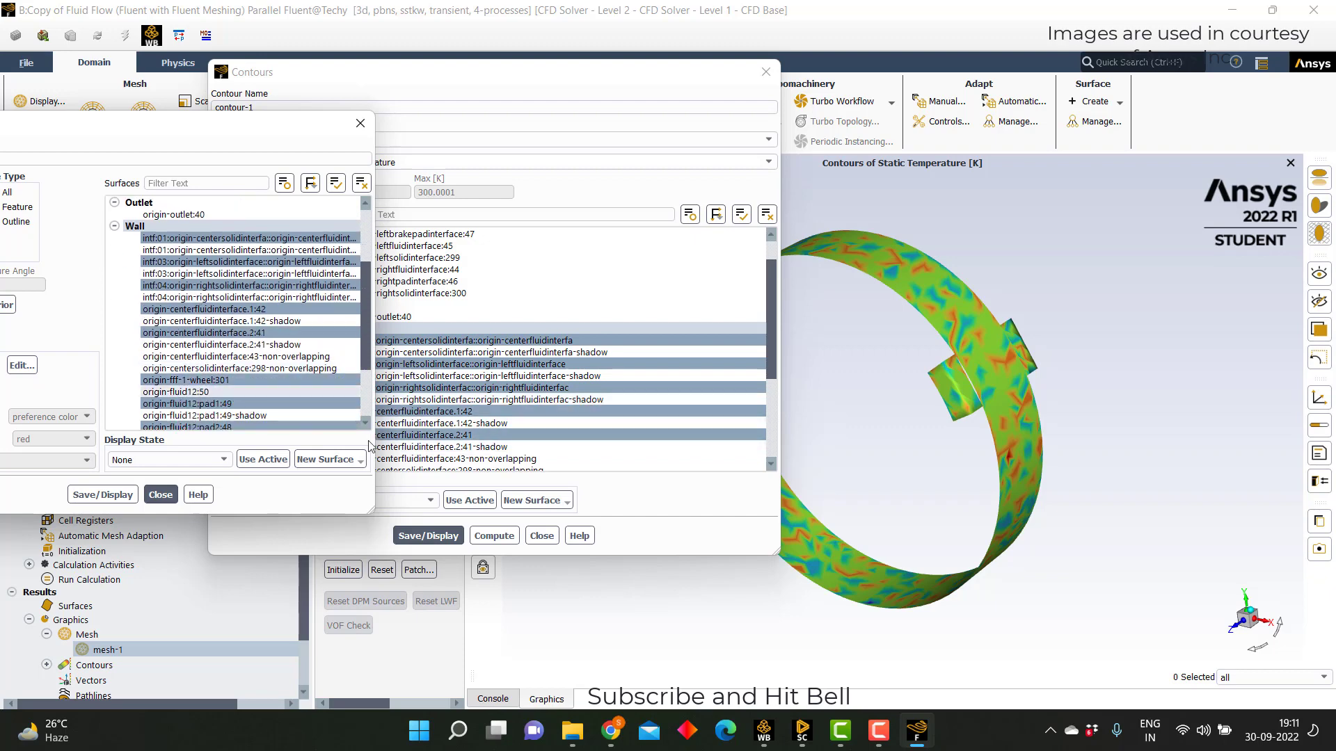
pyautogui.scroll(-2, 601, 415)
pyautogui.click(600, 412)
pyautogui.click(533, 413)
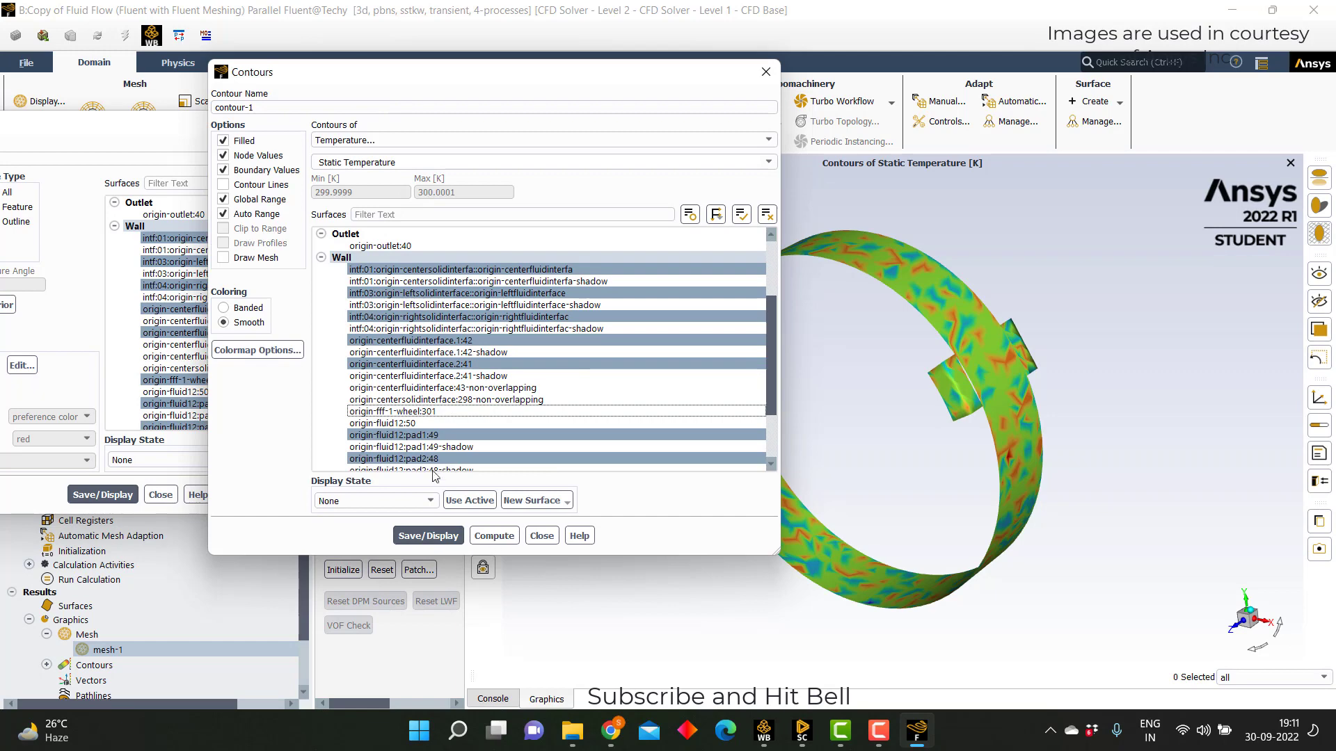
pyautogui.click(431, 411)
pyautogui.click(444, 536)
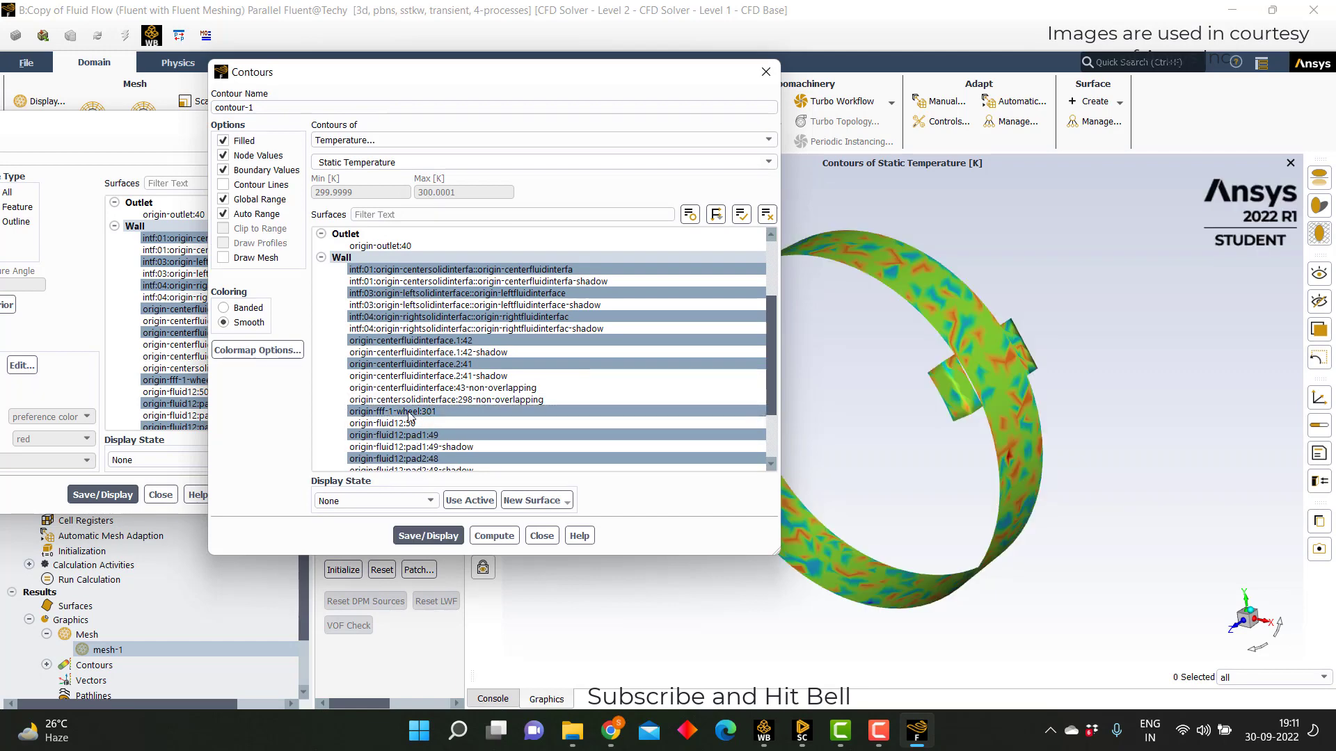
pyautogui.moveTo(557, 84); pyautogui.dragTo(726, 73)
# - Pick the intf:01 interface wall, the centre fluid interface walls, and the wheel and pad walls
pyautogui.scroll(-2, 270, 346)
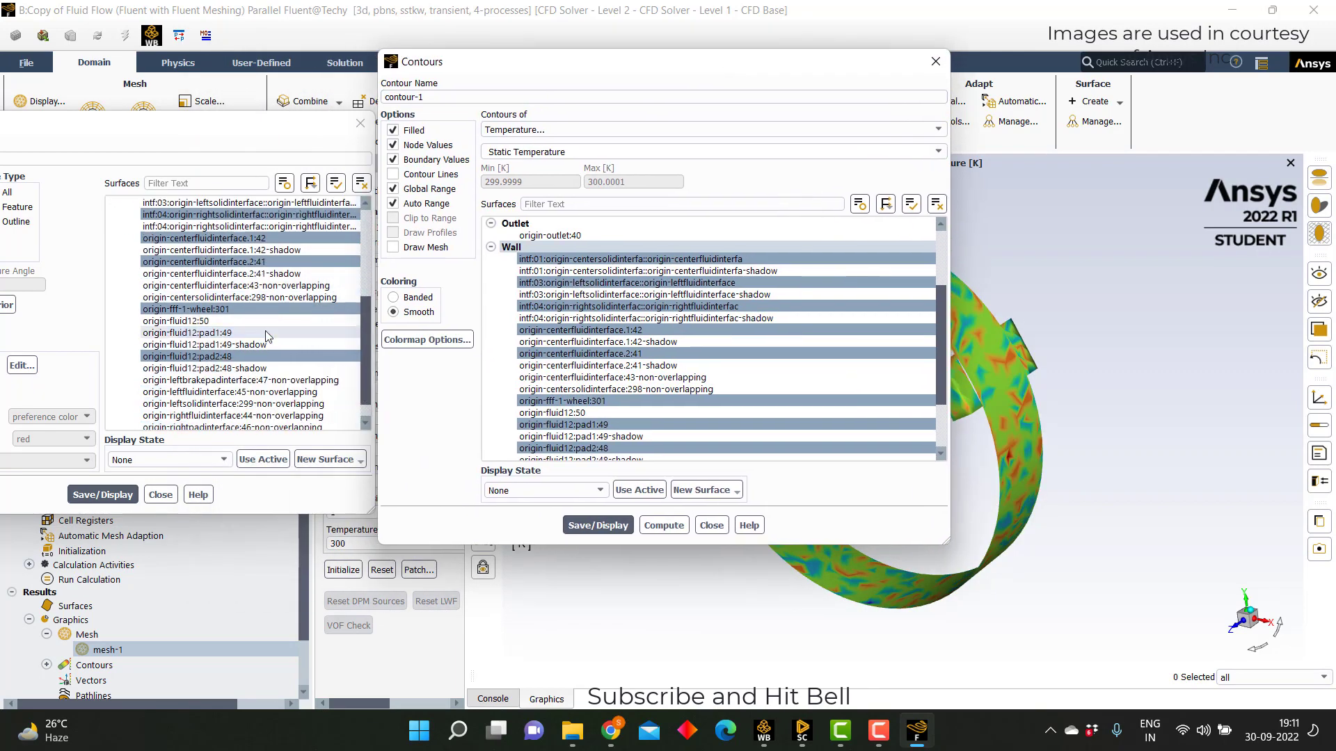
pyautogui.scroll(4, 270, 346)
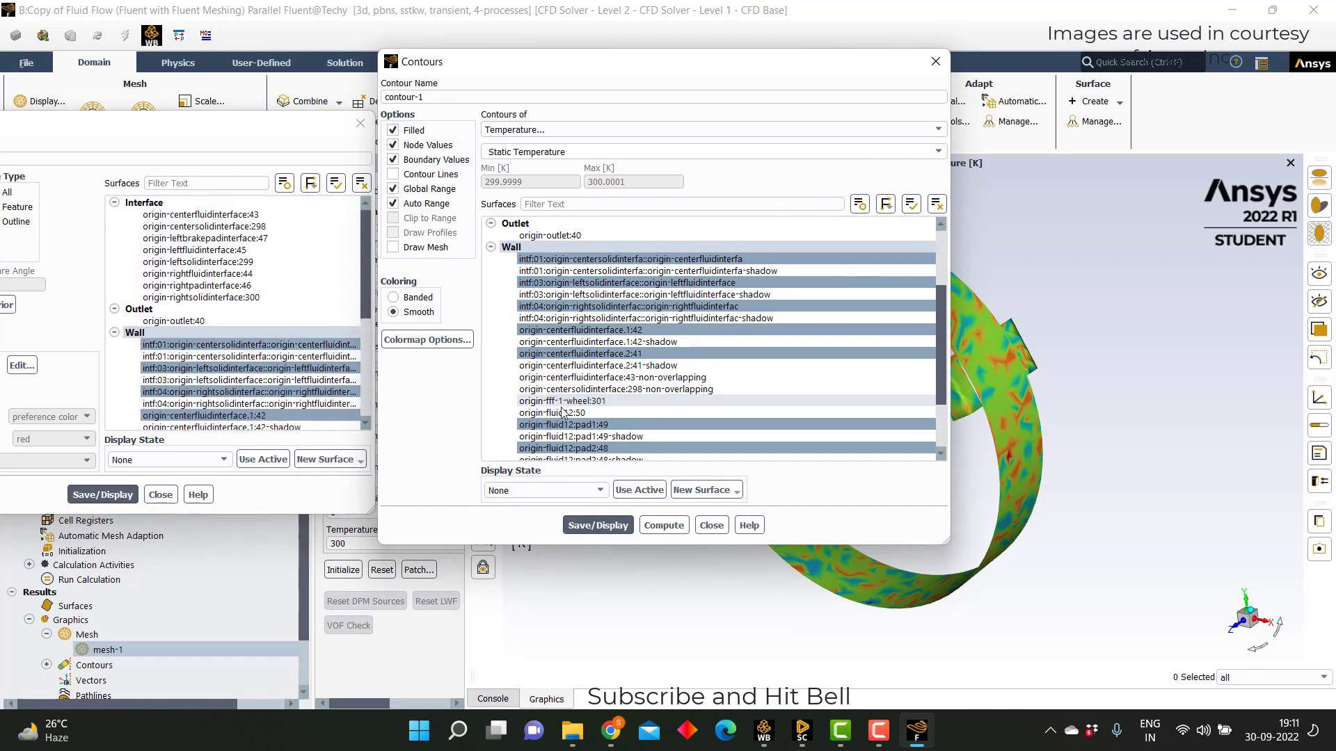
pyautogui.scroll(3, 622, 375)
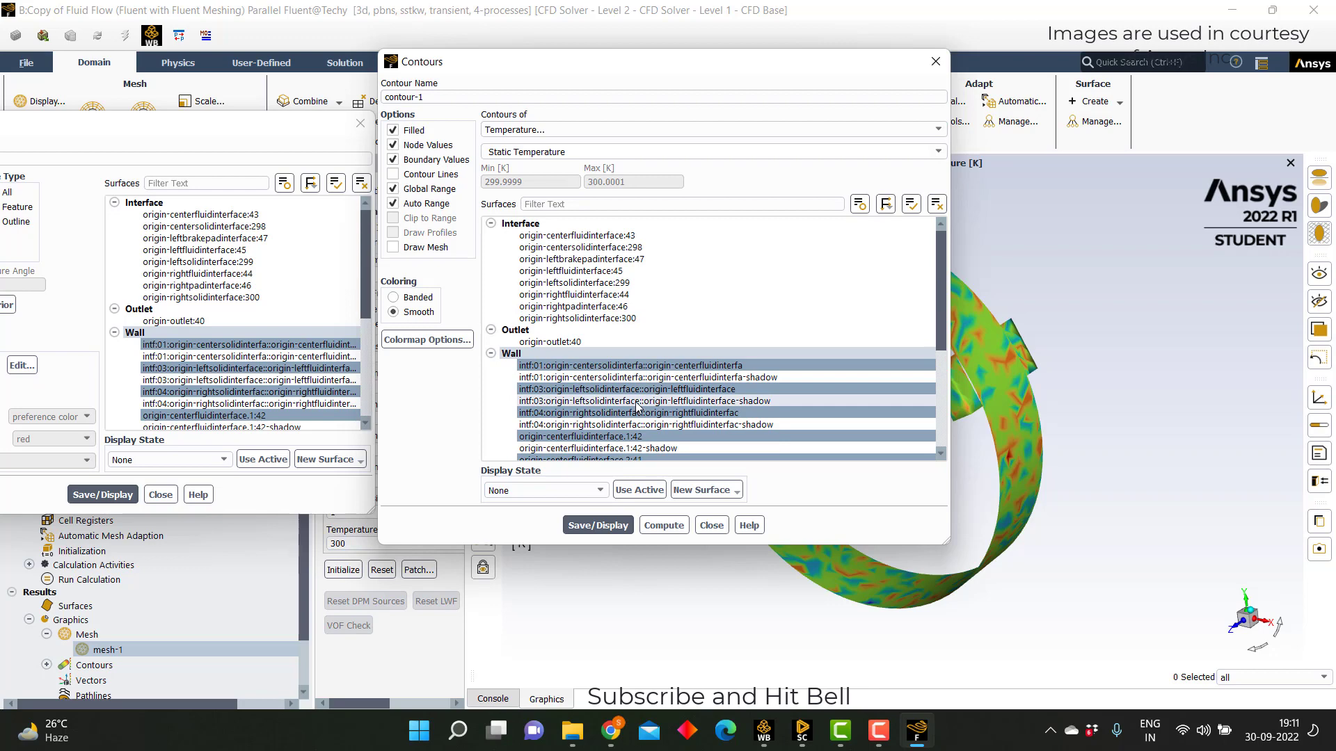
pyautogui.click(801, 364)
pyautogui.scroll(-2, 801, 365)
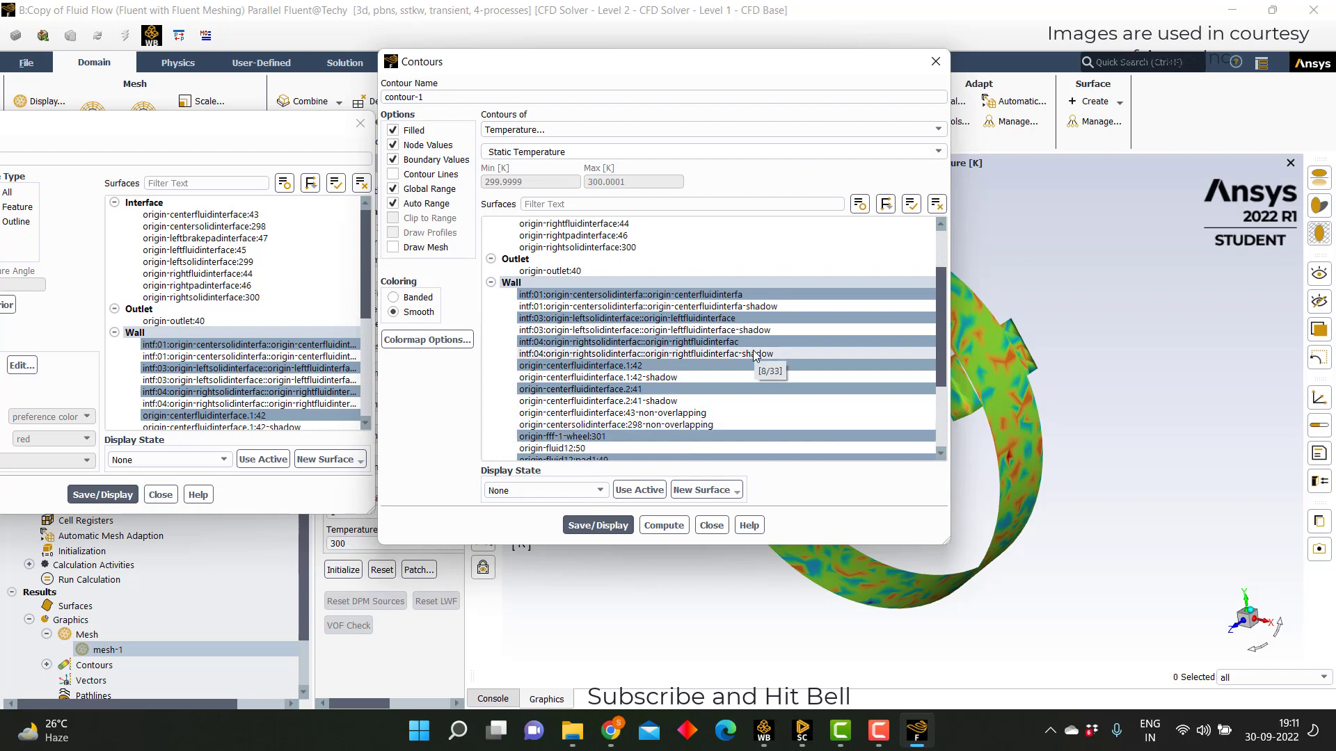
pyautogui.click(862, 439)
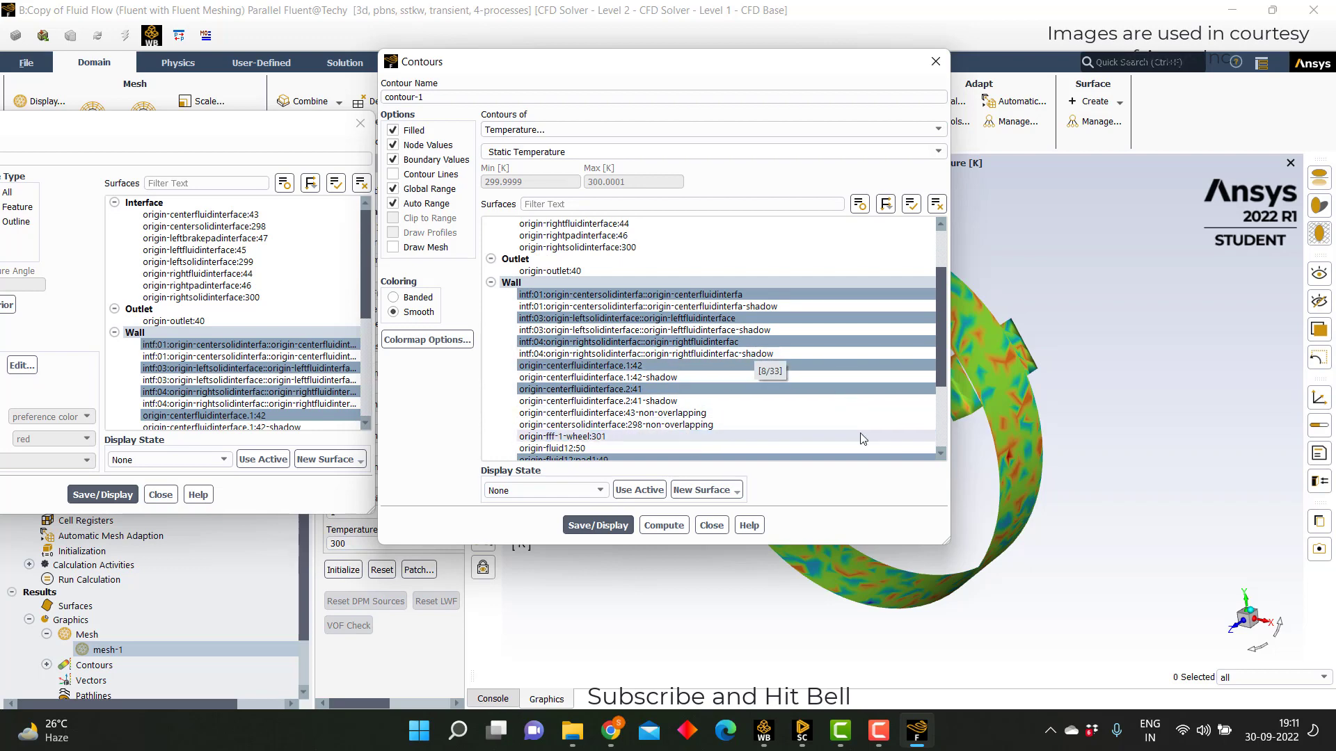
pyautogui.click(863, 438)
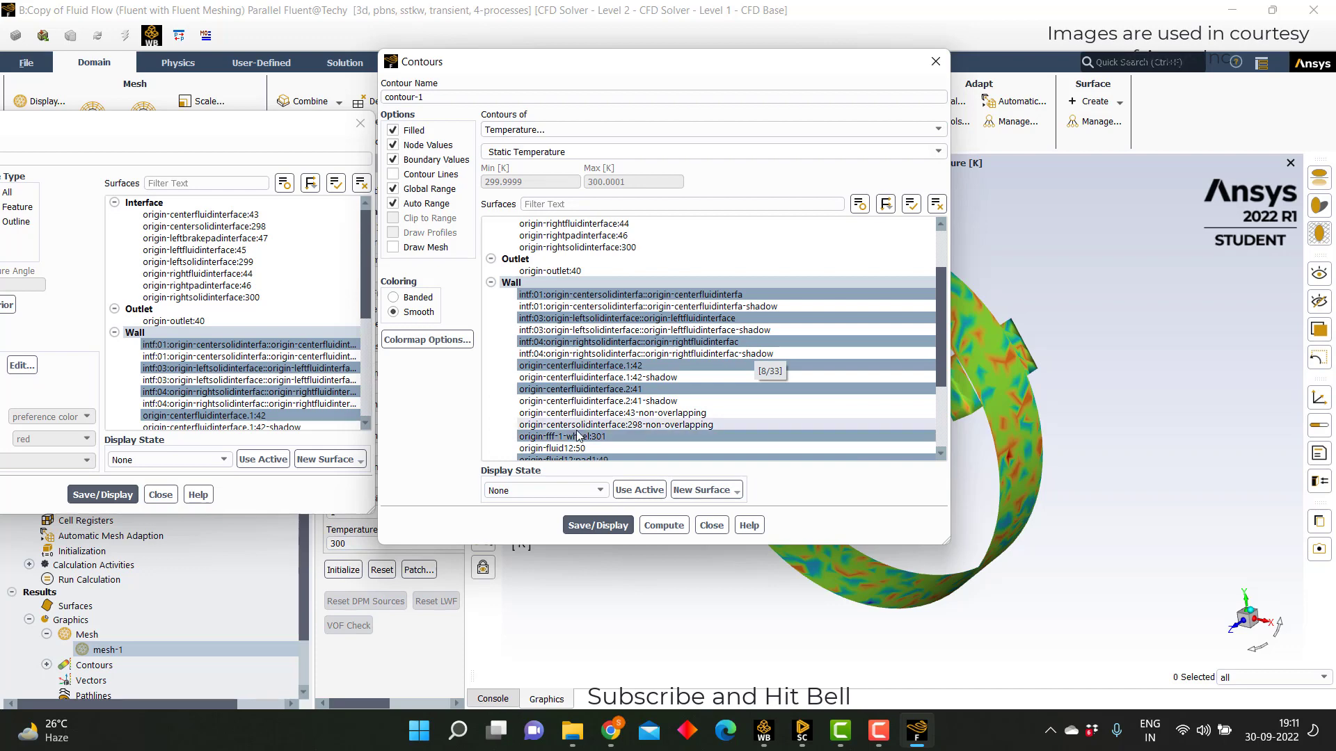
pyautogui.click(331, 415)
pyautogui.scroll(-2, 332, 415)
pyautogui.click(333, 415)
pyautogui.scroll(-1, 334, 415)
pyautogui.scroll(-3, 324, 416)
pyautogui.click(324, 415)
pyautogui.scroll(-3, 340, 411)
pyautogui.click(345, 408)
pyautogui.scroll(-2, 346, 408)
pyautogui.click(345, 407)
pyautogui.scroll(-1, 348, 415)
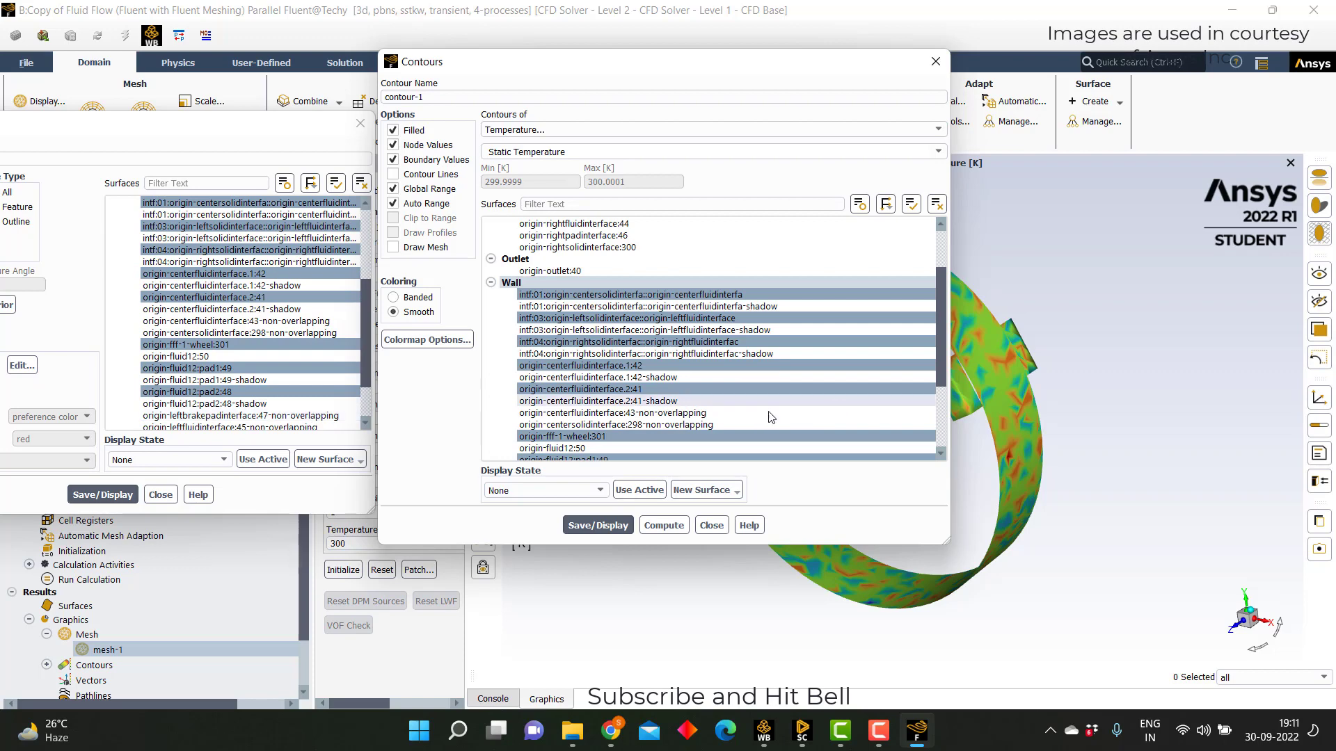
# - Display the temperature contour on all Wall-group surfaces, including origin-fff-1-wheel:301
pyautogui.scroll(-3, 775, 409)
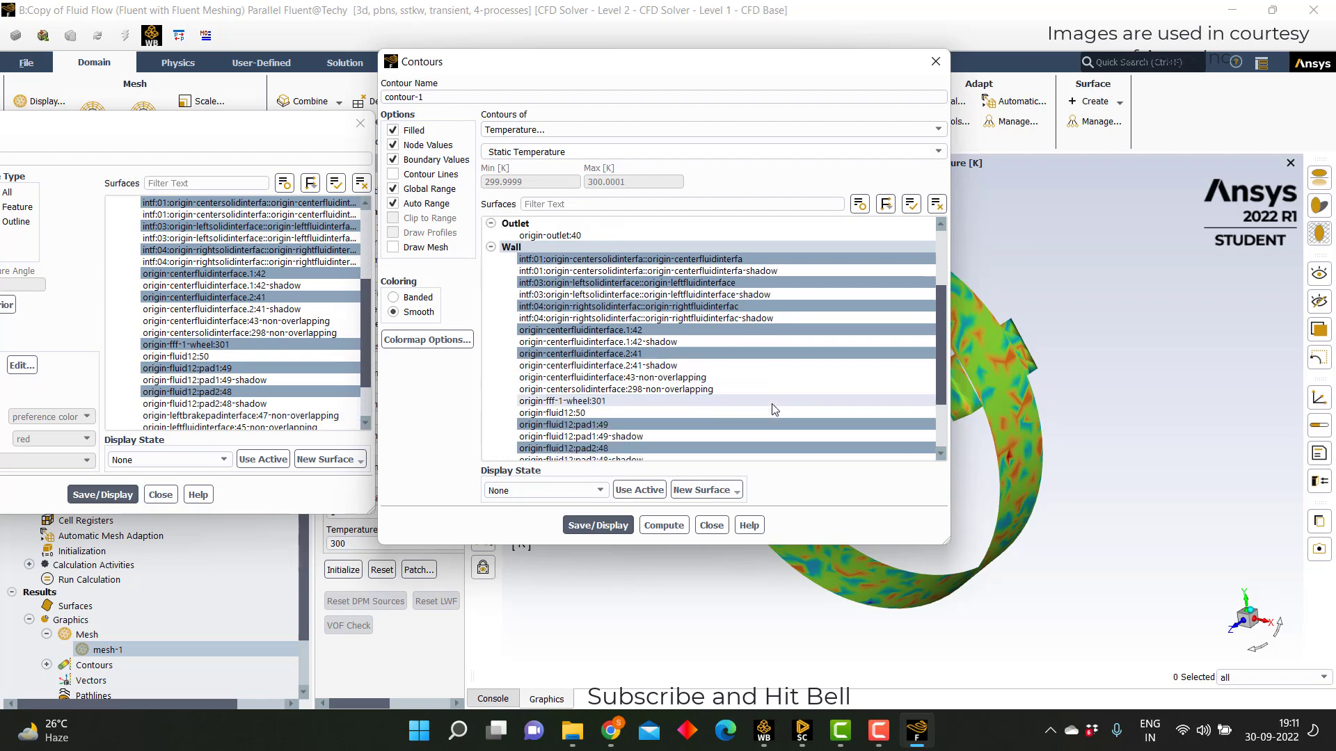
pyautogui.click(773, 403)
pyautogui.scroll(-3, 729, 445)
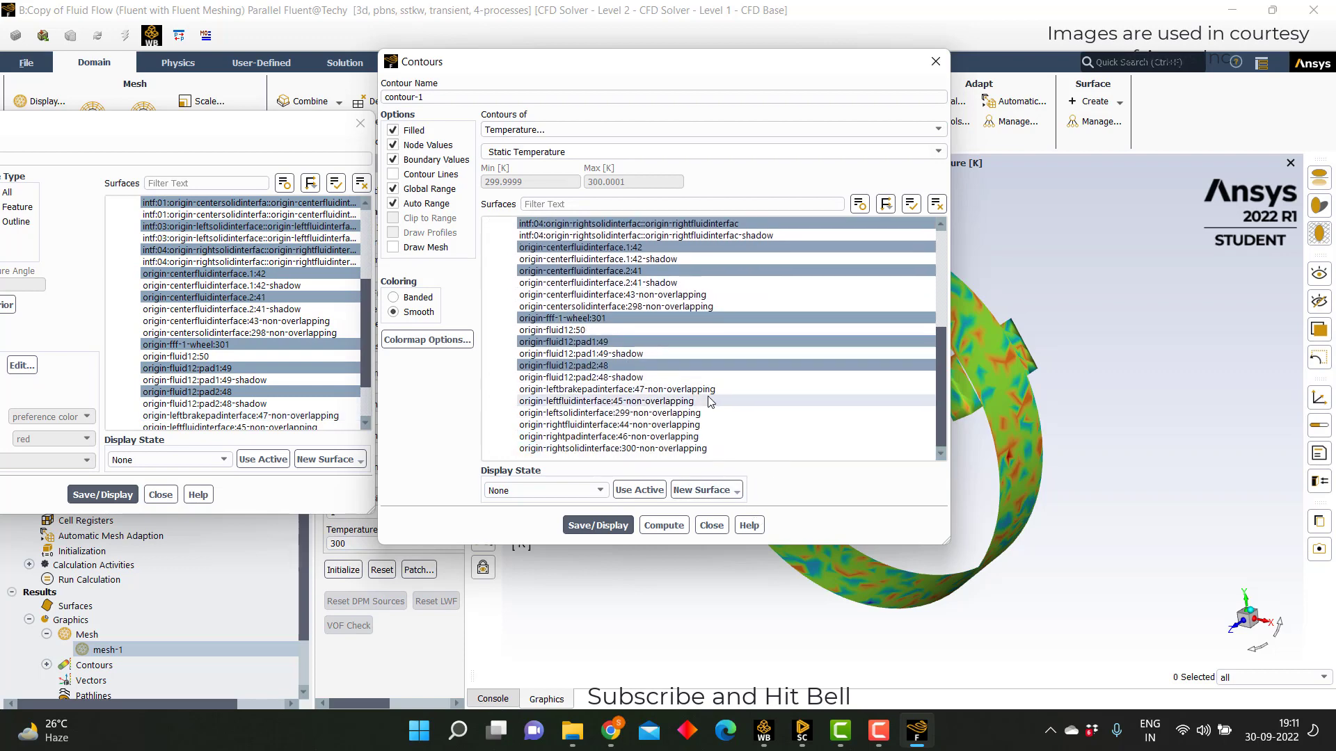
pyautogui.scroll(5, 798, 336)
pyautogui.click(770, 273)
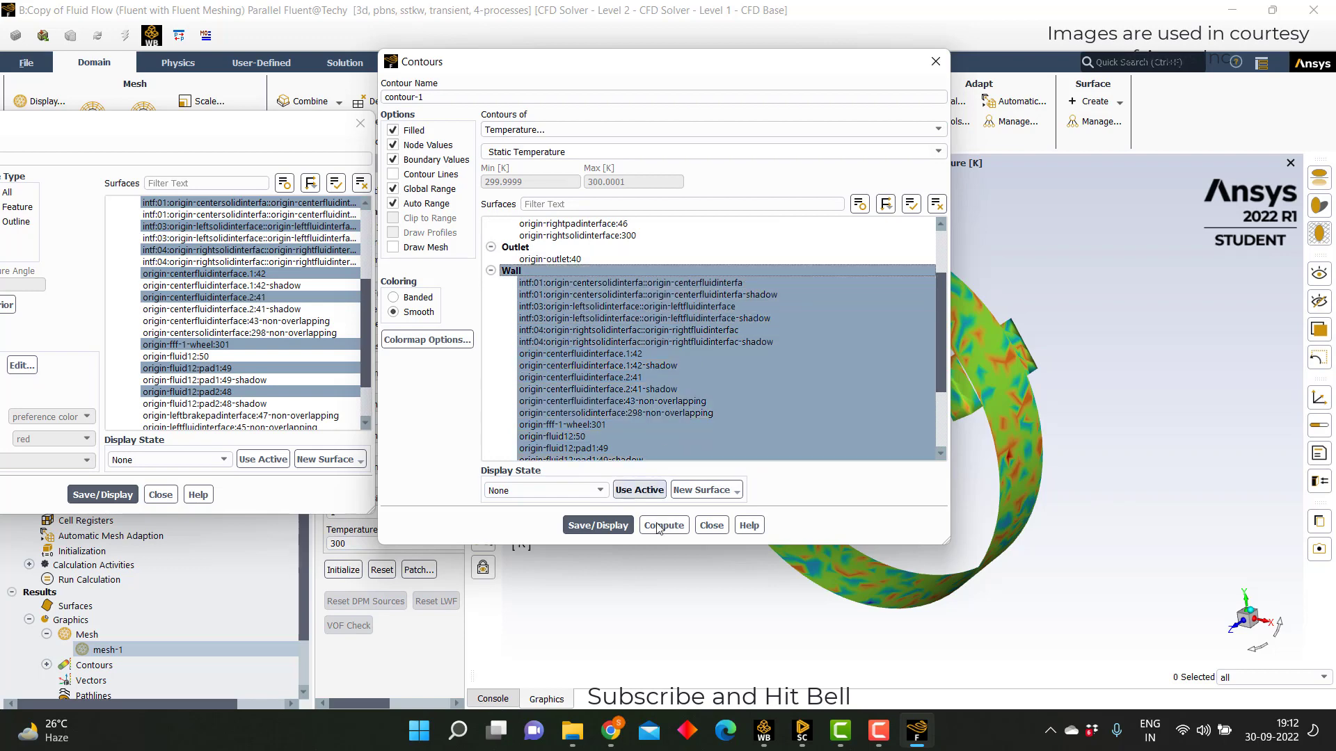
pyautogui.click(614, 527)
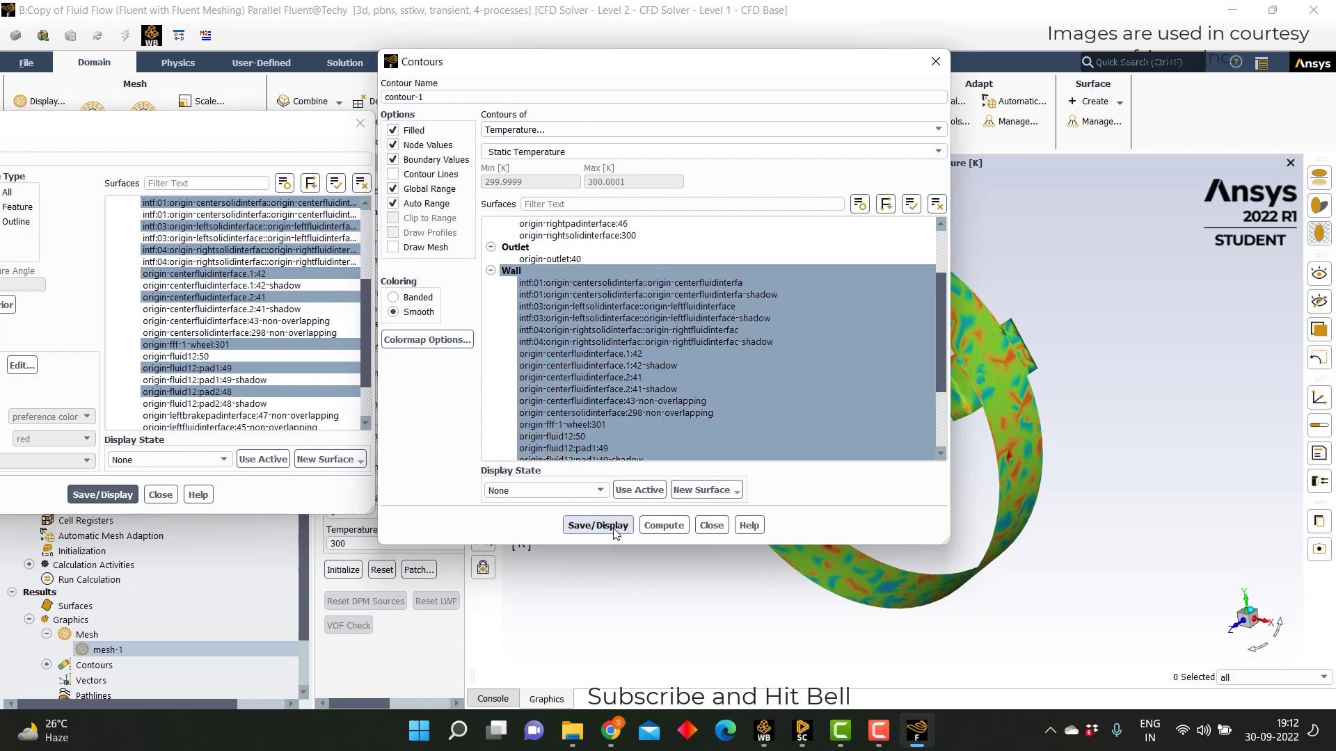
pyautogui.scroll(2, 782, 410)
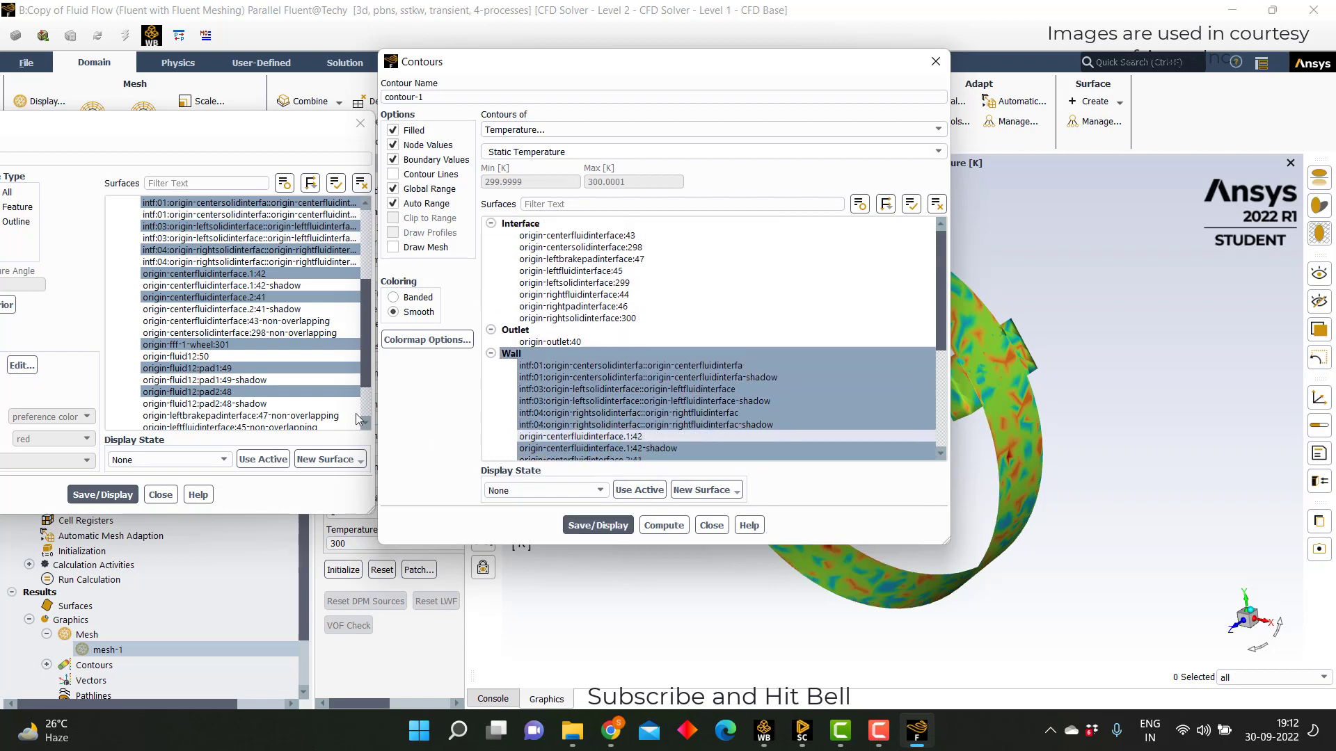
pyautogui.scroll(4, 353, 417)
pyautogui.scroll(-6, 293, 384)
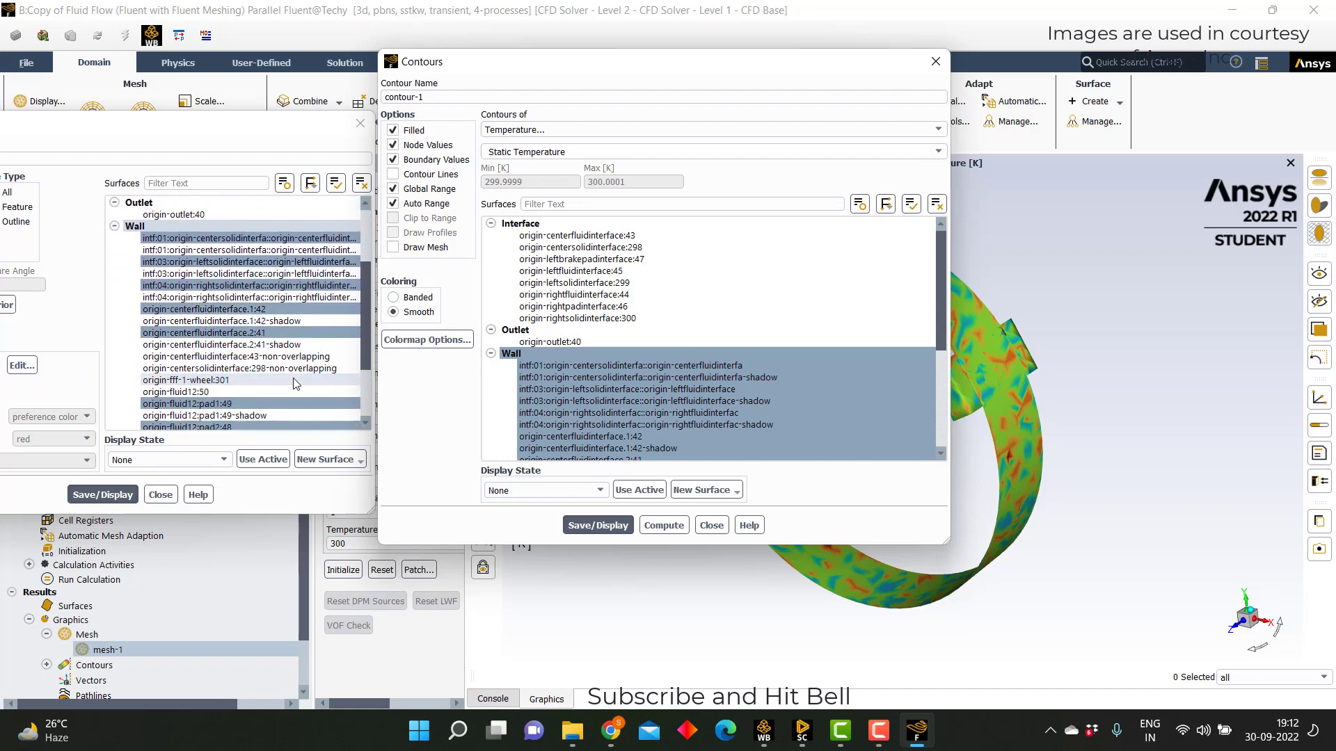
pyautogui.click(1050, 443)
pyautogui.moveTo(1050, 443); pyautogui.dragTo(978, 415)
# - Display the contour on every surface with a computed range, then close both dialogs
pyautogui.click(912, 206)
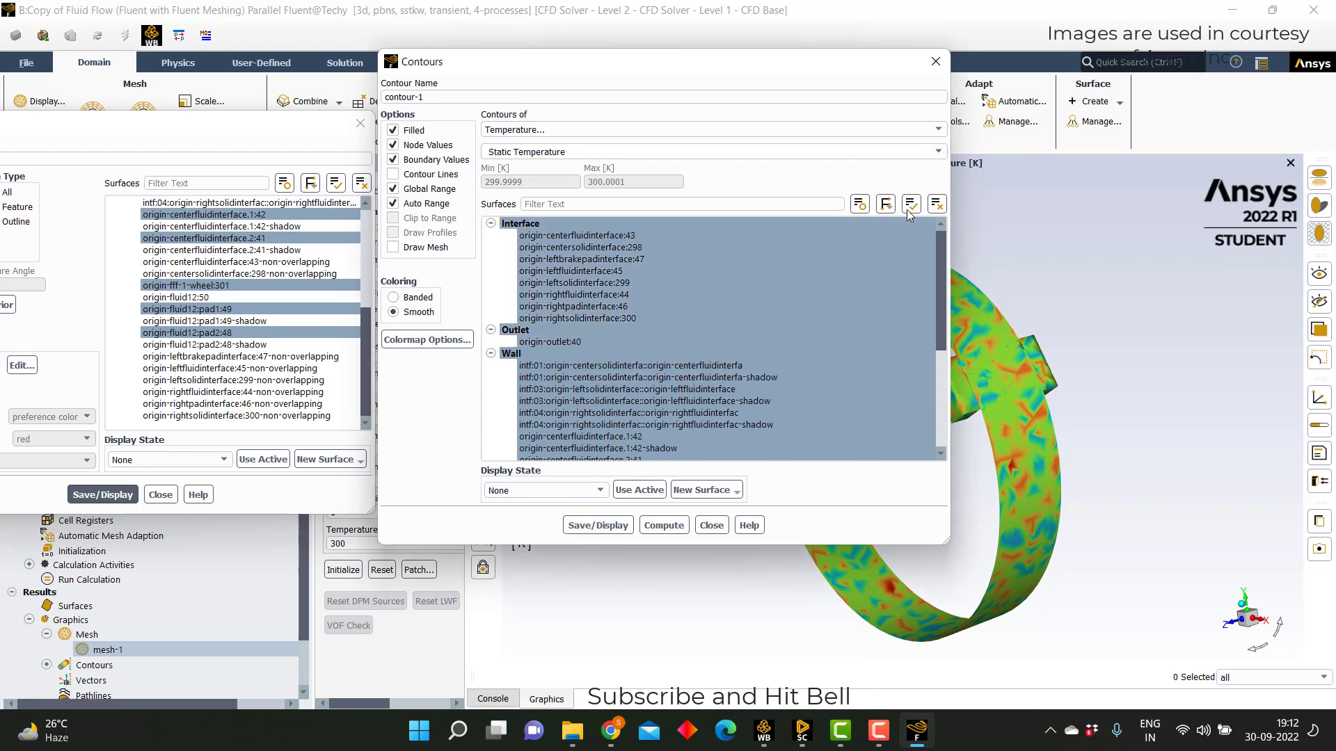
pyautogui.click(661, 525)
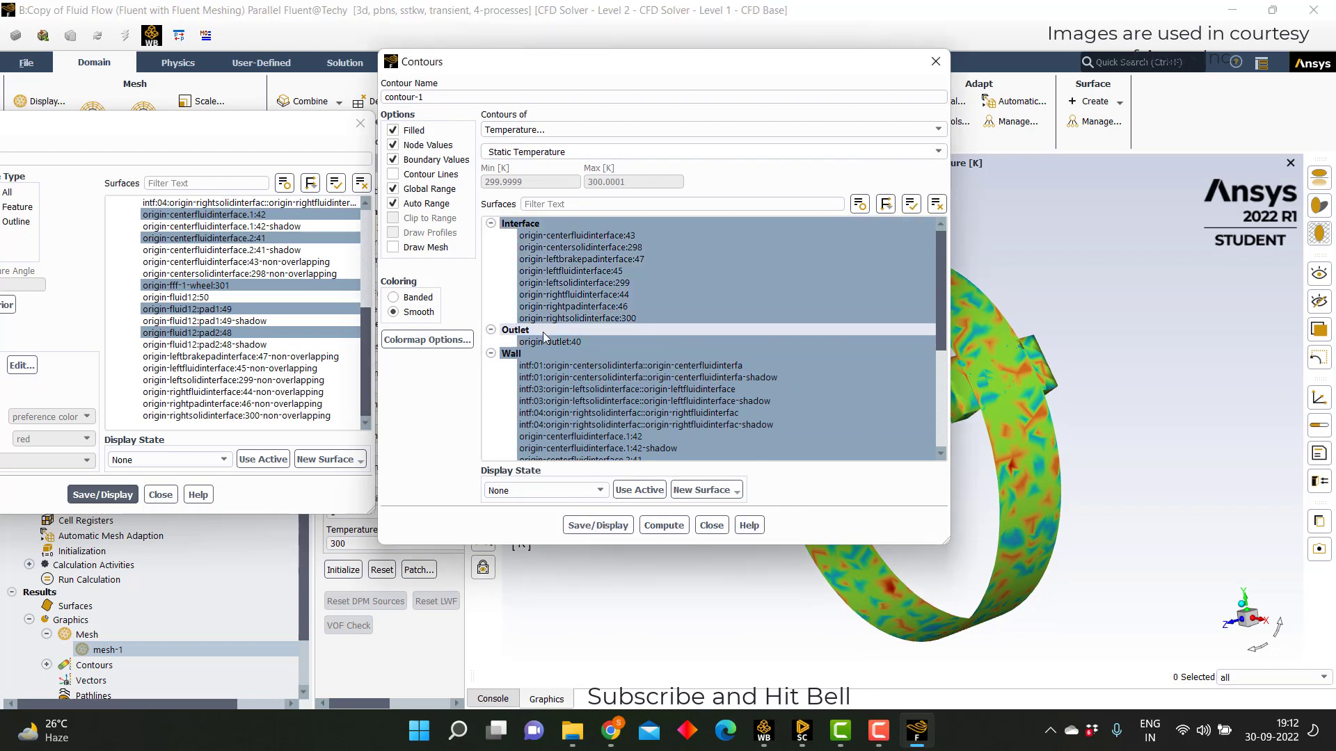
pyautogui.click(594, 526)
pyautogui.moveTo(1042, 502); pyautogui.dragTo(1073, 491)
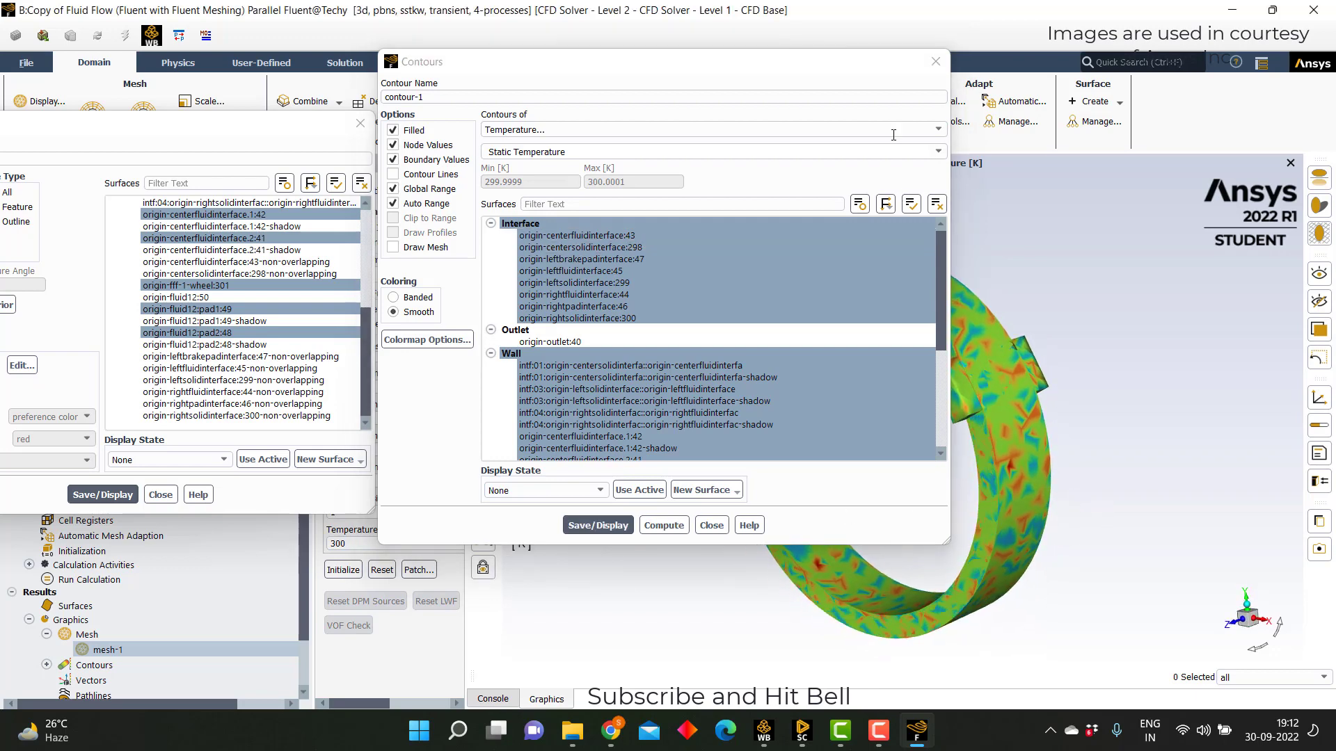
pyautogui.moveTo(843, 77); pyautogui.dragTo(585, 168)
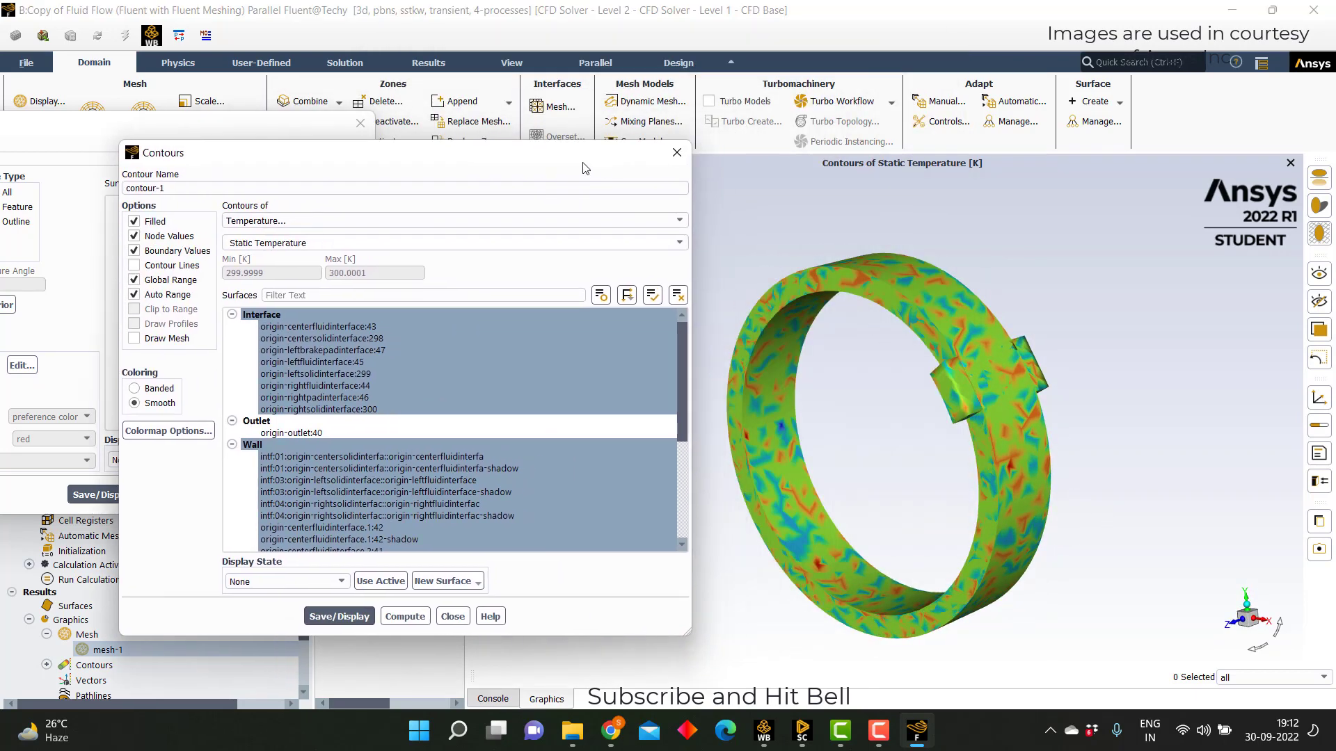
pyautogui.click(452, 616)
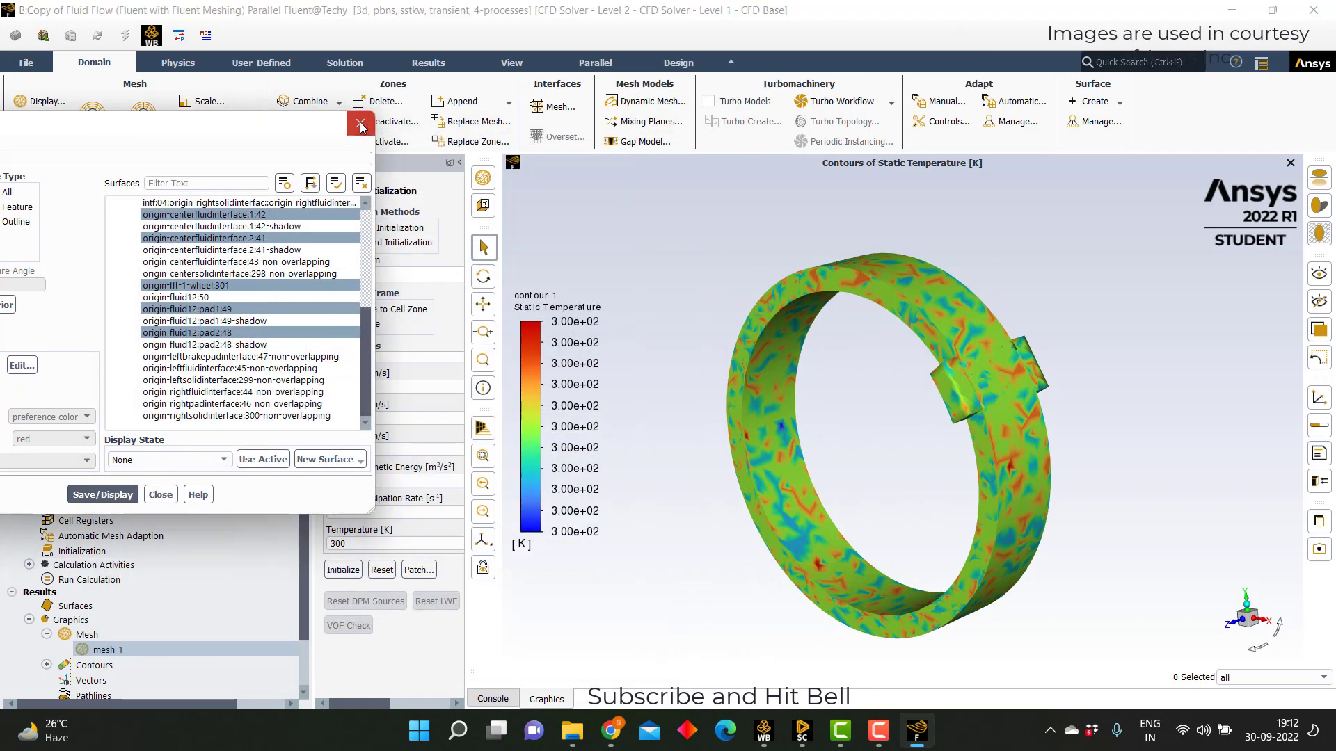
pyautogui.click(159, 495)
# - Redraw contour-1 with Global and Auto Range off and maximum temperature 300.05 K
pyautogui.click(46, 665)
pyautogui.scroll(-2, 105, 626)
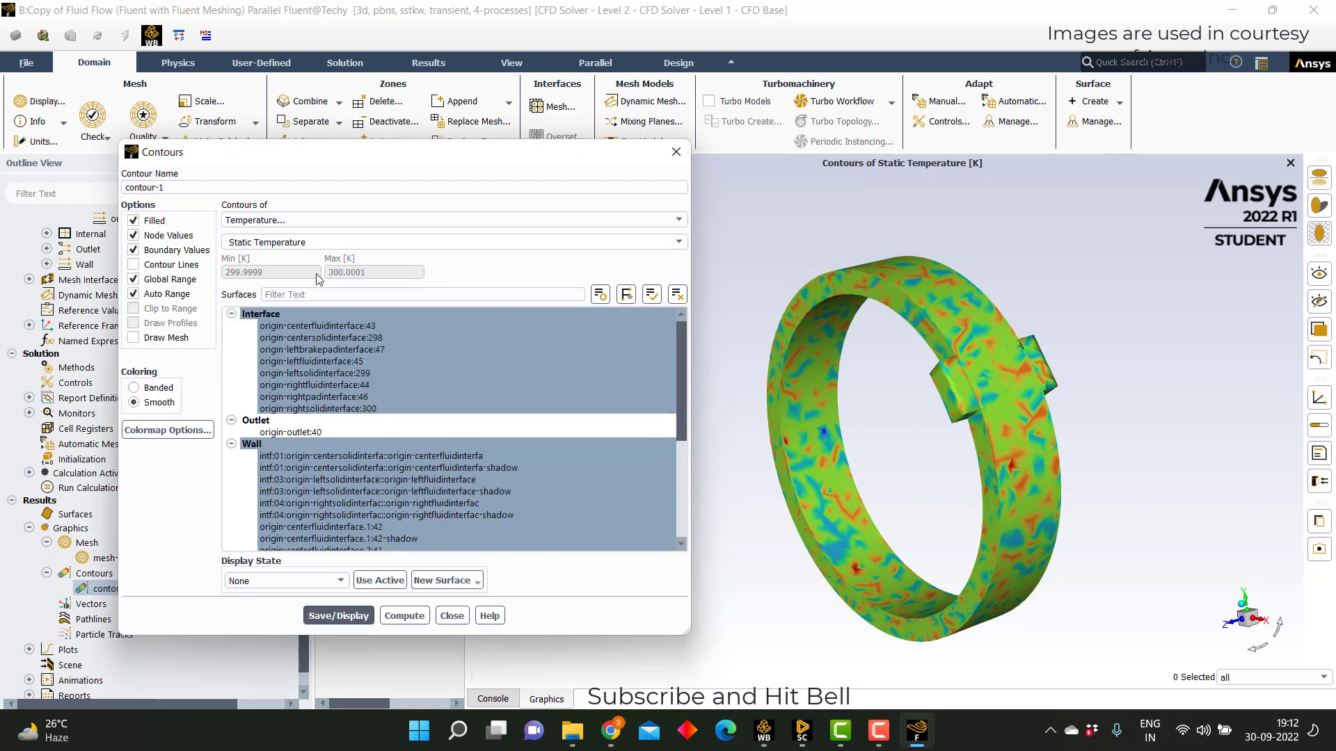
pyautogui.click(154, 280)
pyautogui.click(157, 294)
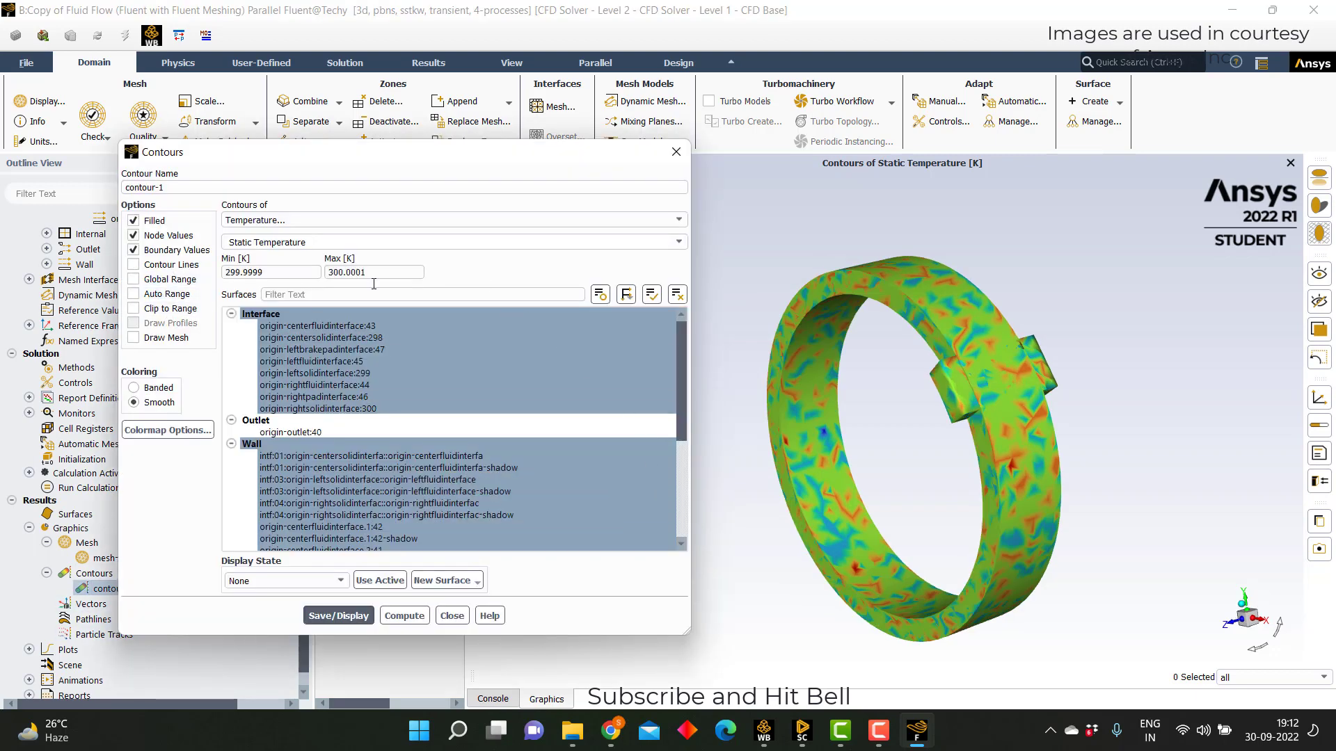
pyautogui.hotkey('ctrl', 'a')
pyautogui.write('300.05')
pyautogui.click(338, 616)
# - Switch the contour-1 legend's number format type to general, then close the colormap settings
pyautogui.click(452, 617)
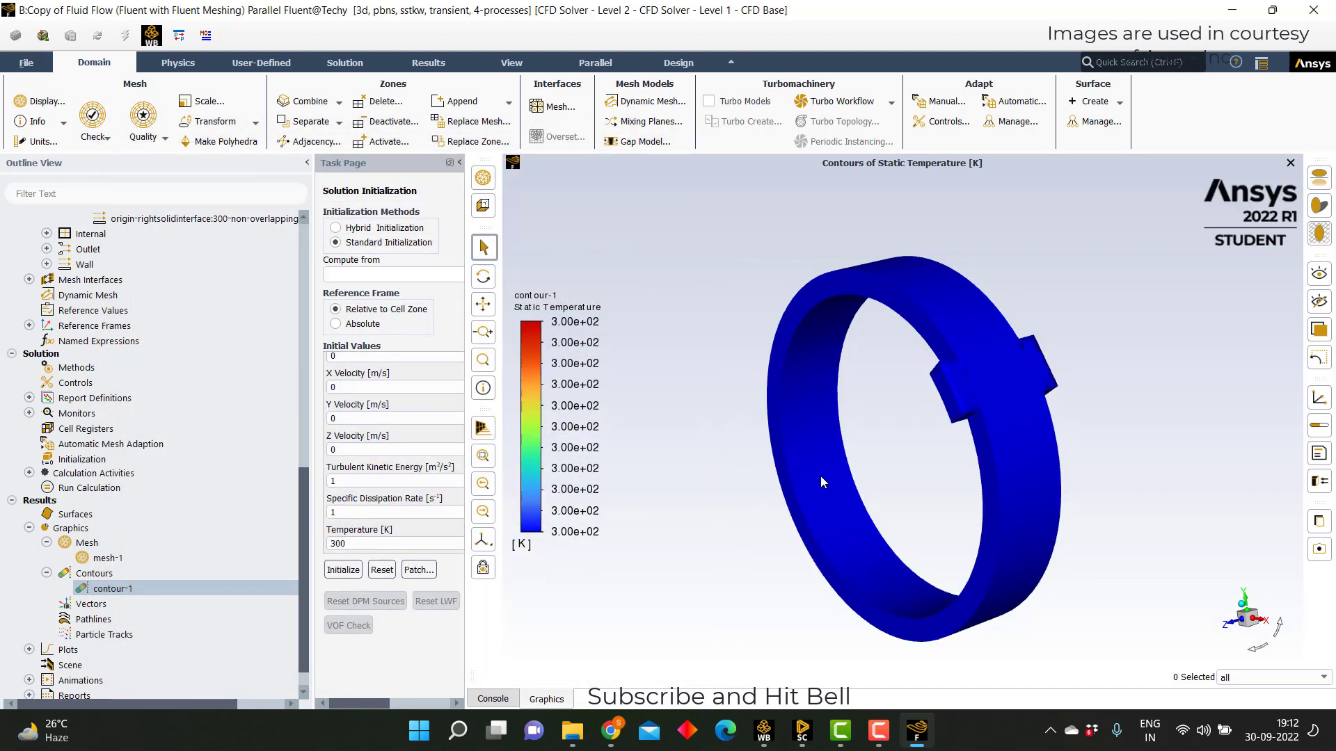
pyautogui.doubleClick(580, 394)
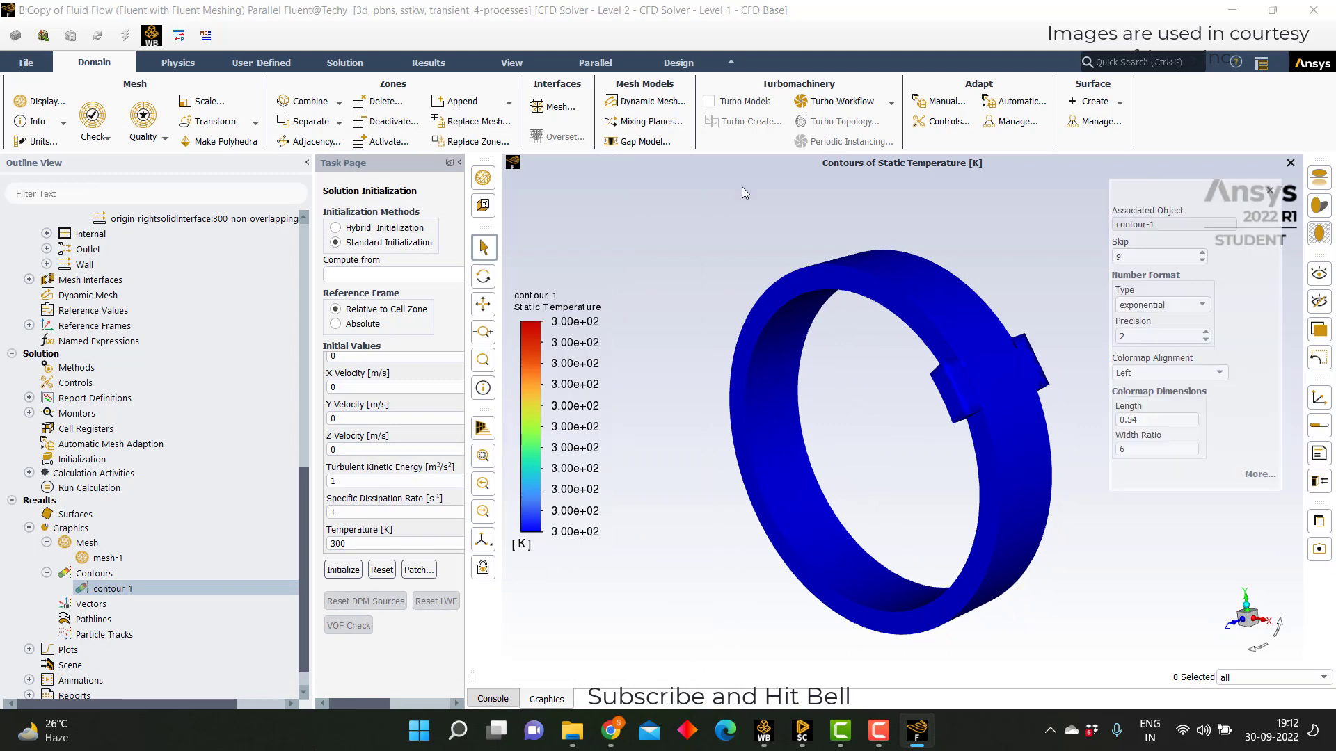
pyautogui.click(1168, 311)
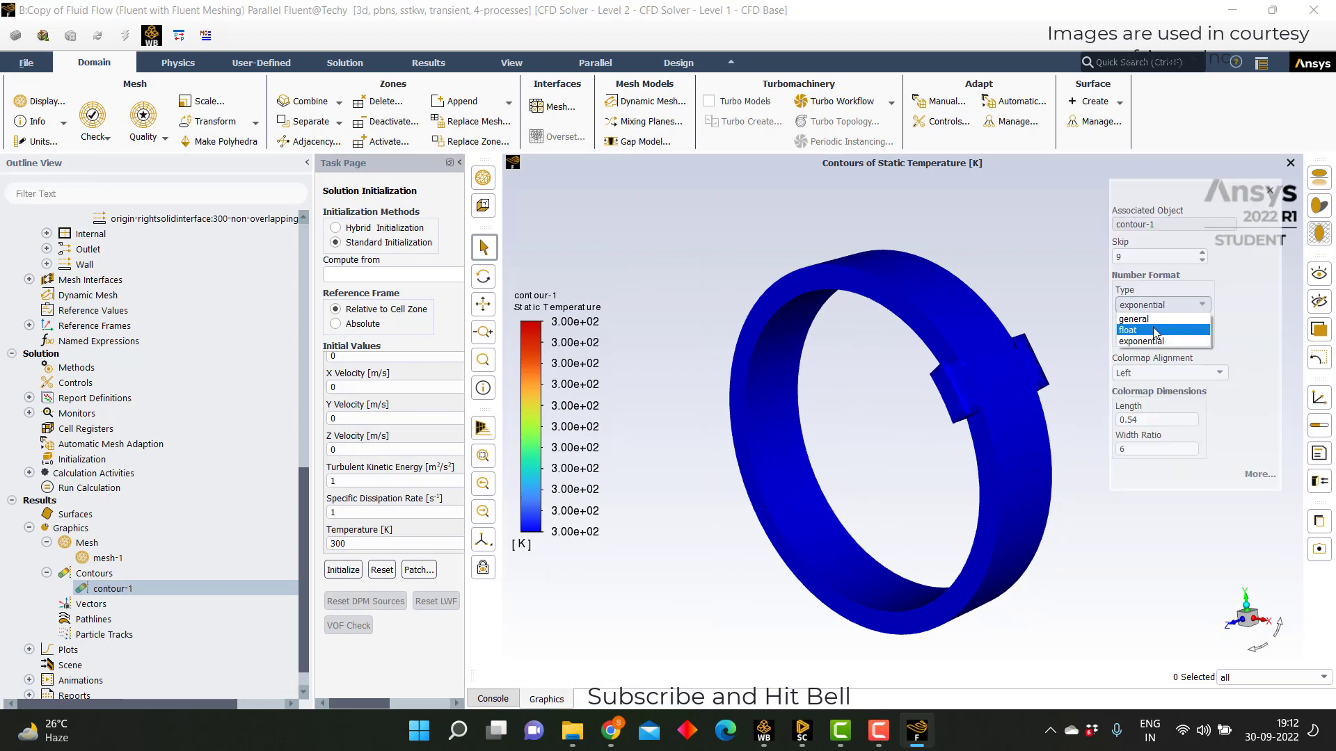
pyautogui.click(1173, 347)
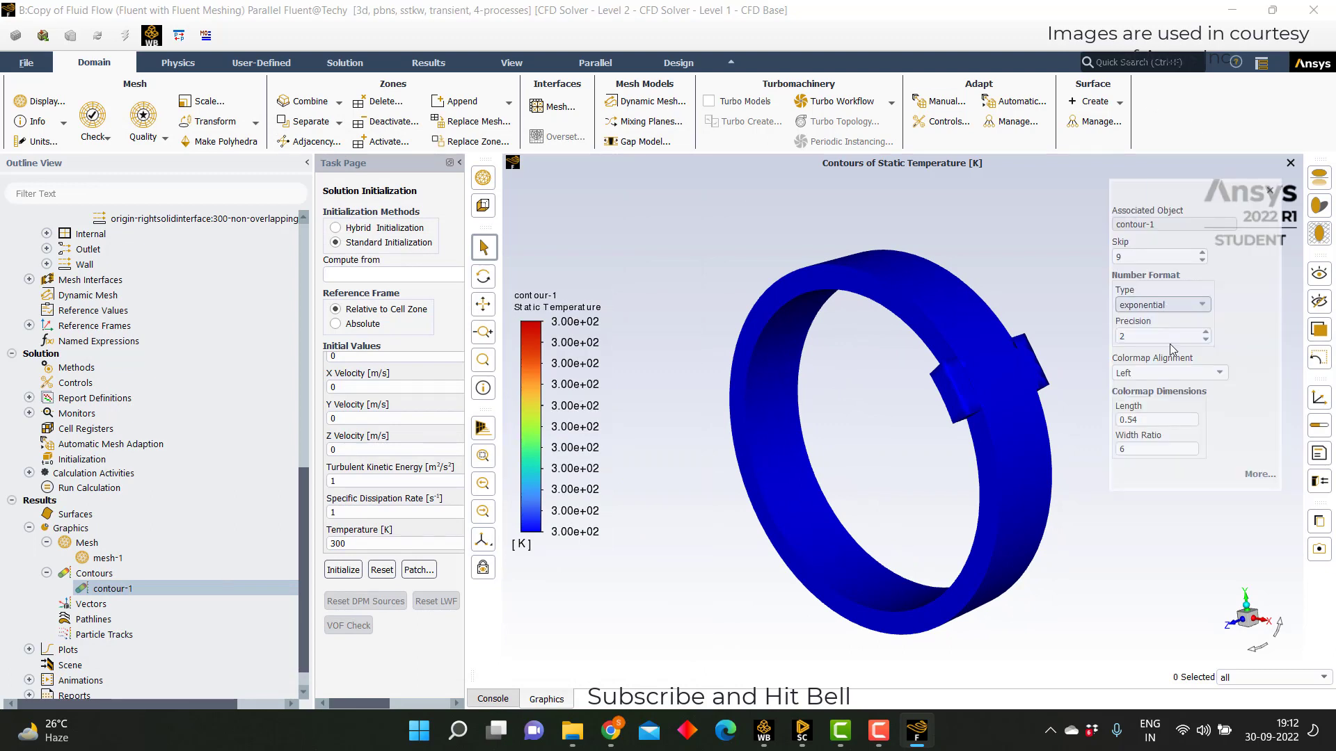
pyautogui.click(1206, 341)
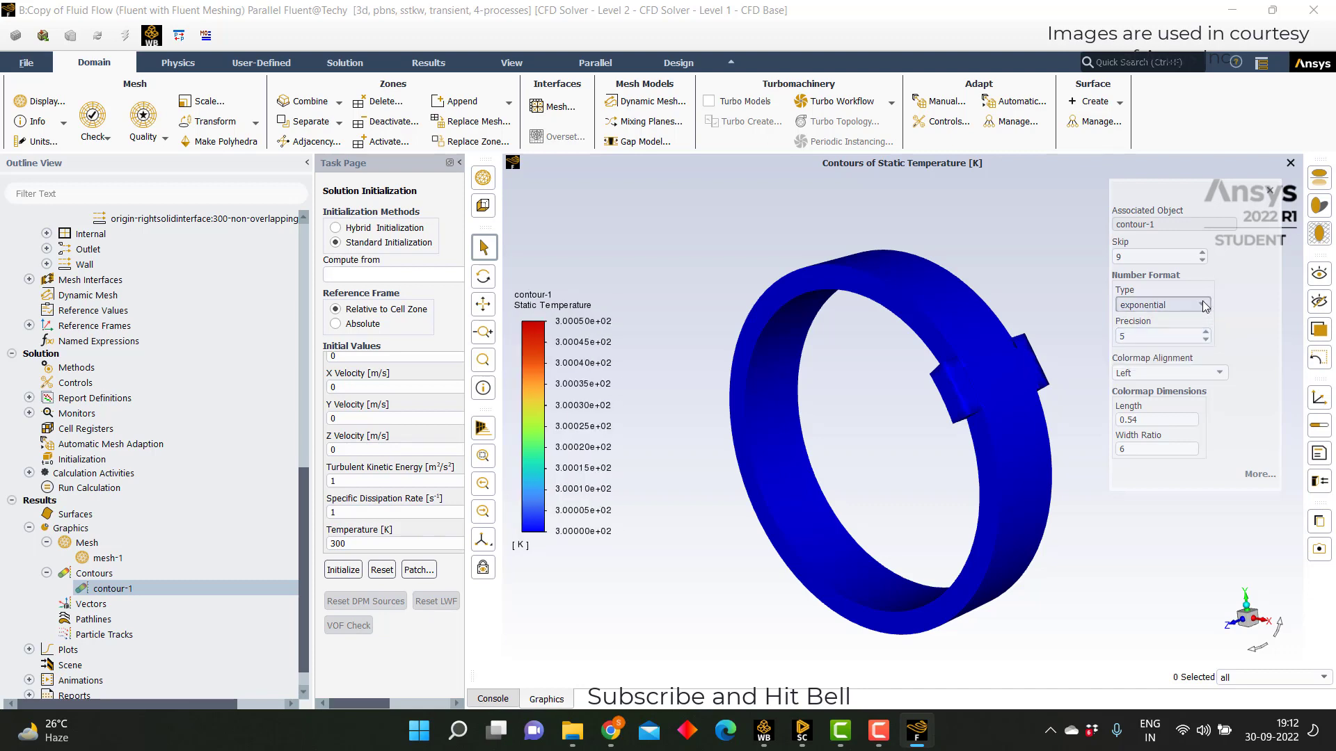
pyautogui.click(1162, 304)
pyautogui.click(1147, 318)
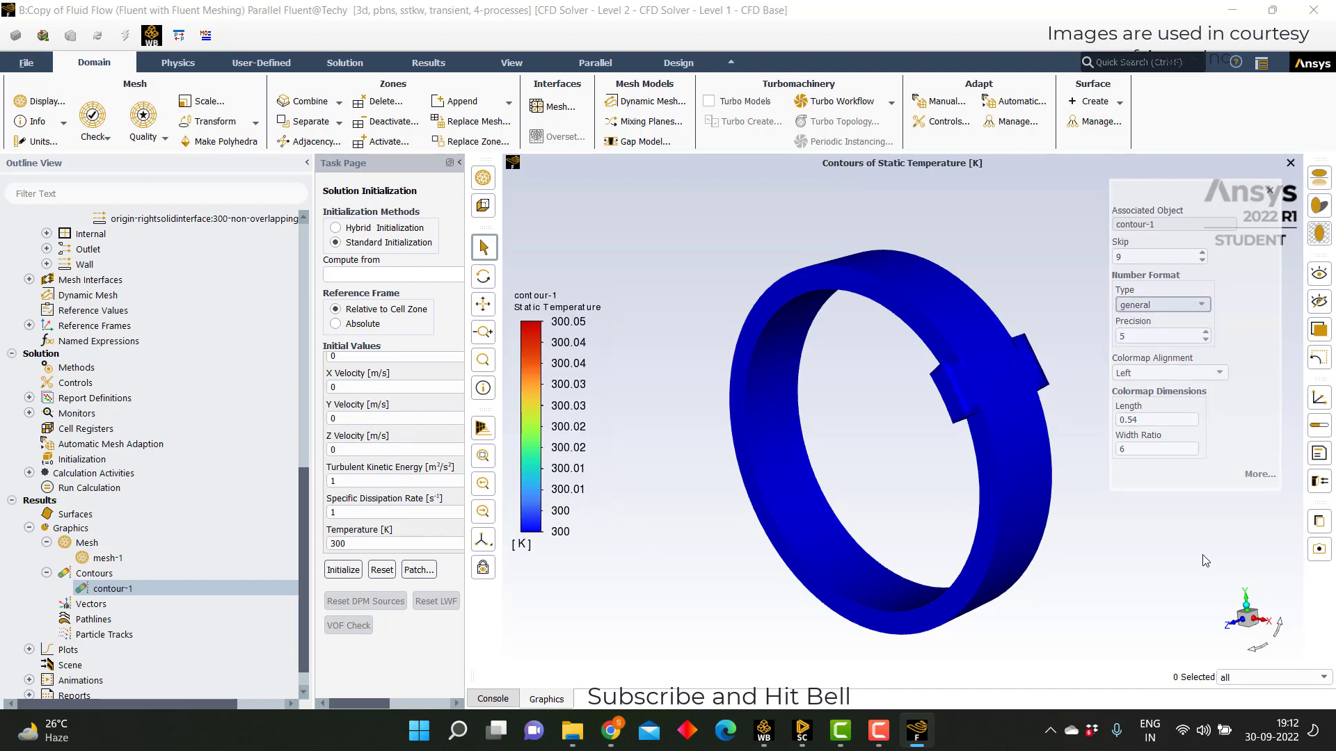
pyautogui.click(1260, 475)
pyautogui.click(825, 177)
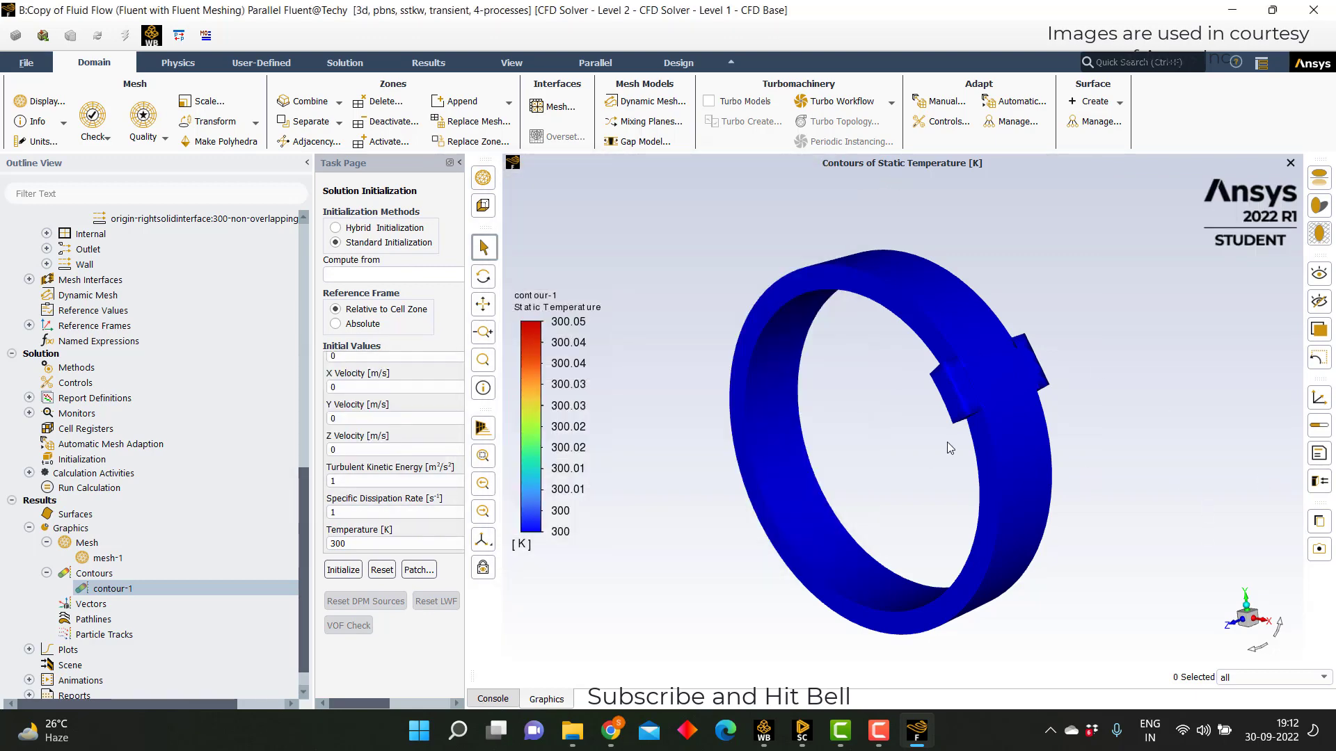
pyautogui.moveTo(941, 461); pyautogui.dragTo(959, 427, button='middle')
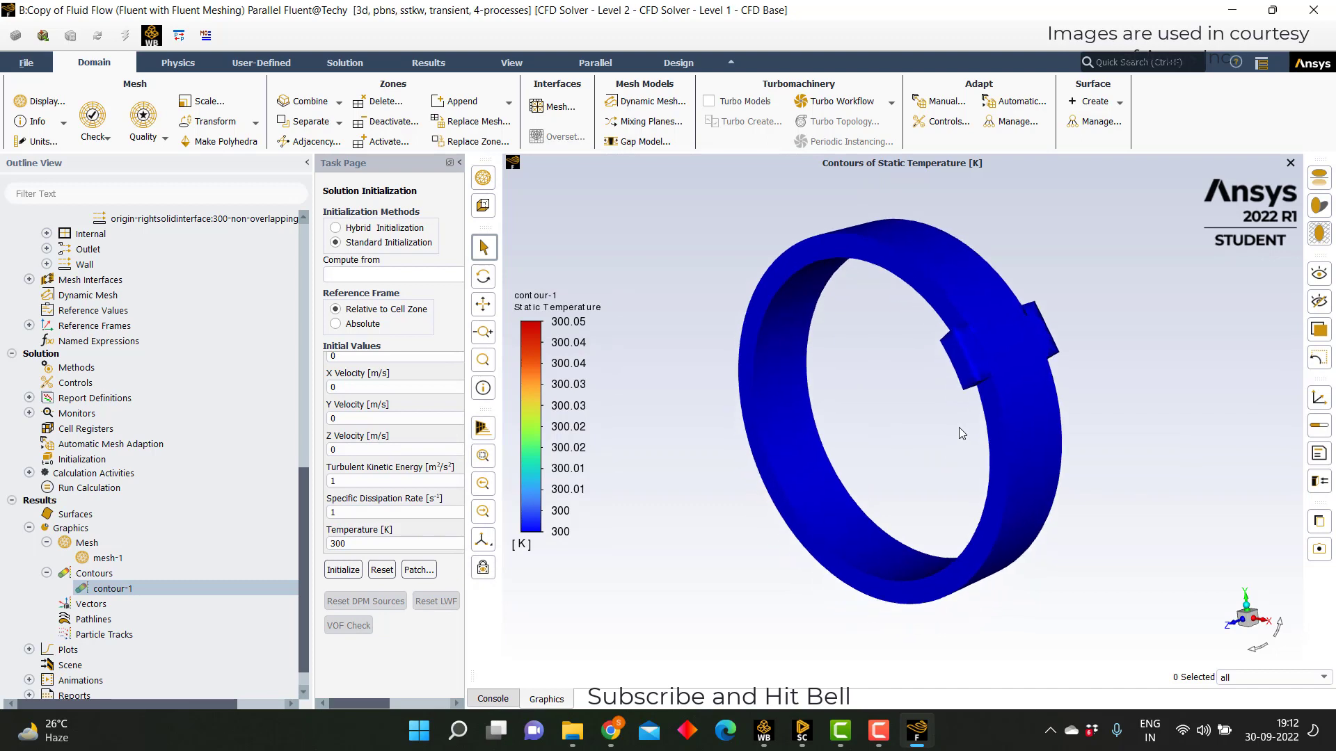
# - Create new ZX and XY plane surfaces from the contour dialog
pyautogui.doubleClick(93, 574)
pyautogui.click(453, 428)
pyautogui.click(445, 479)
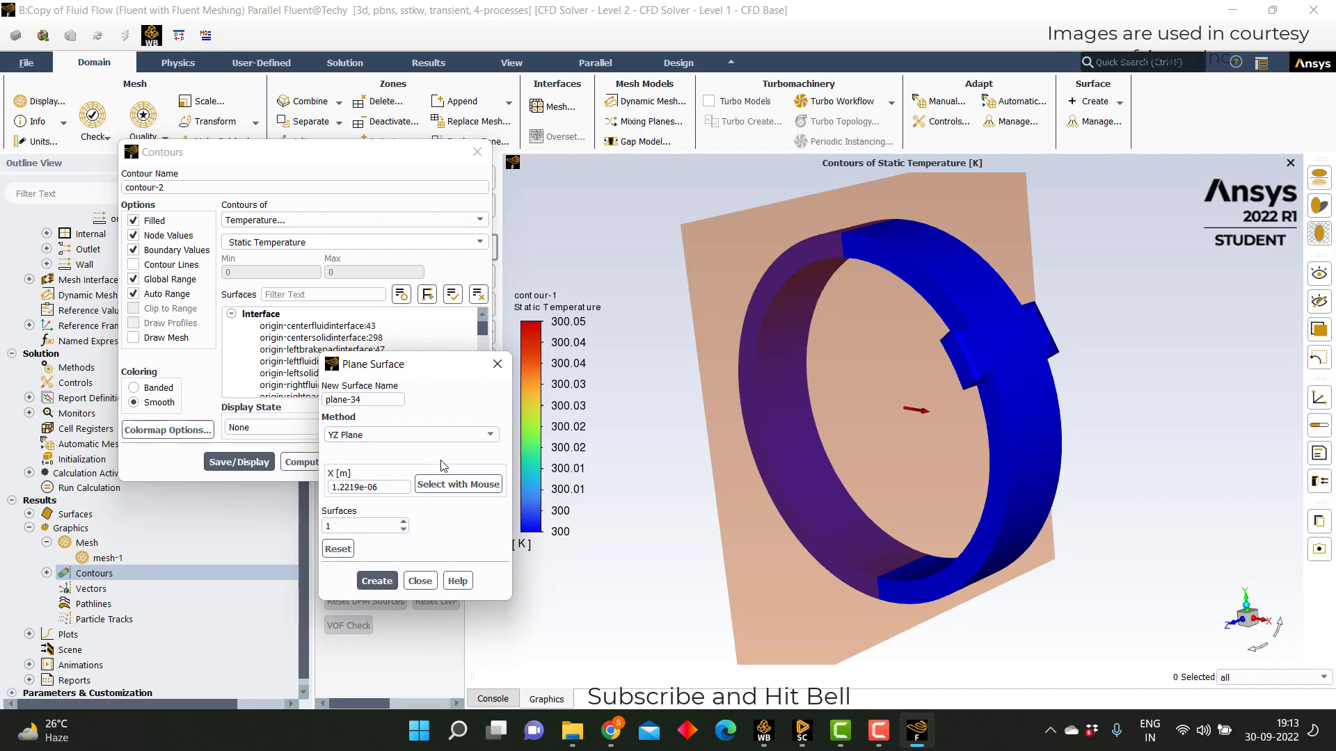
pyautogui.click(445, 435)
pyautogui.click(373, 463)
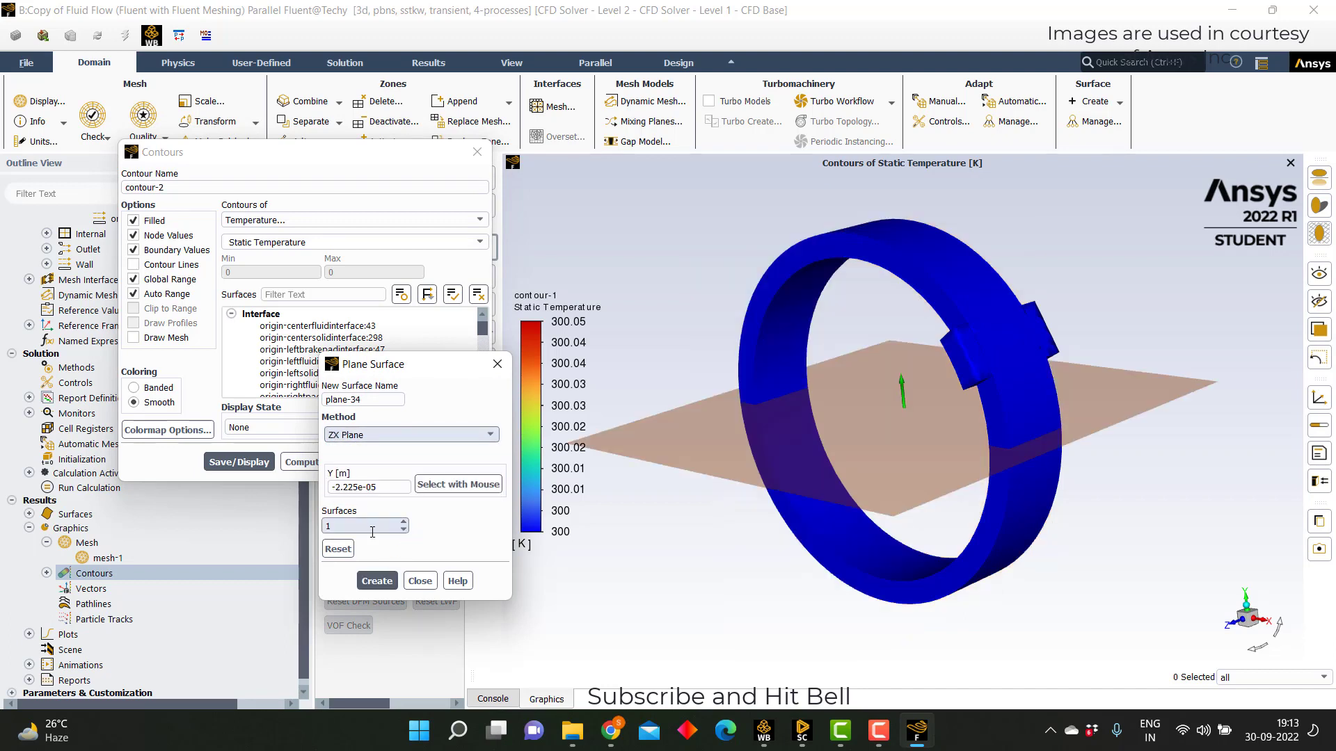
pyautogui.click(399, 439)
pyautogui.click(411, 434)
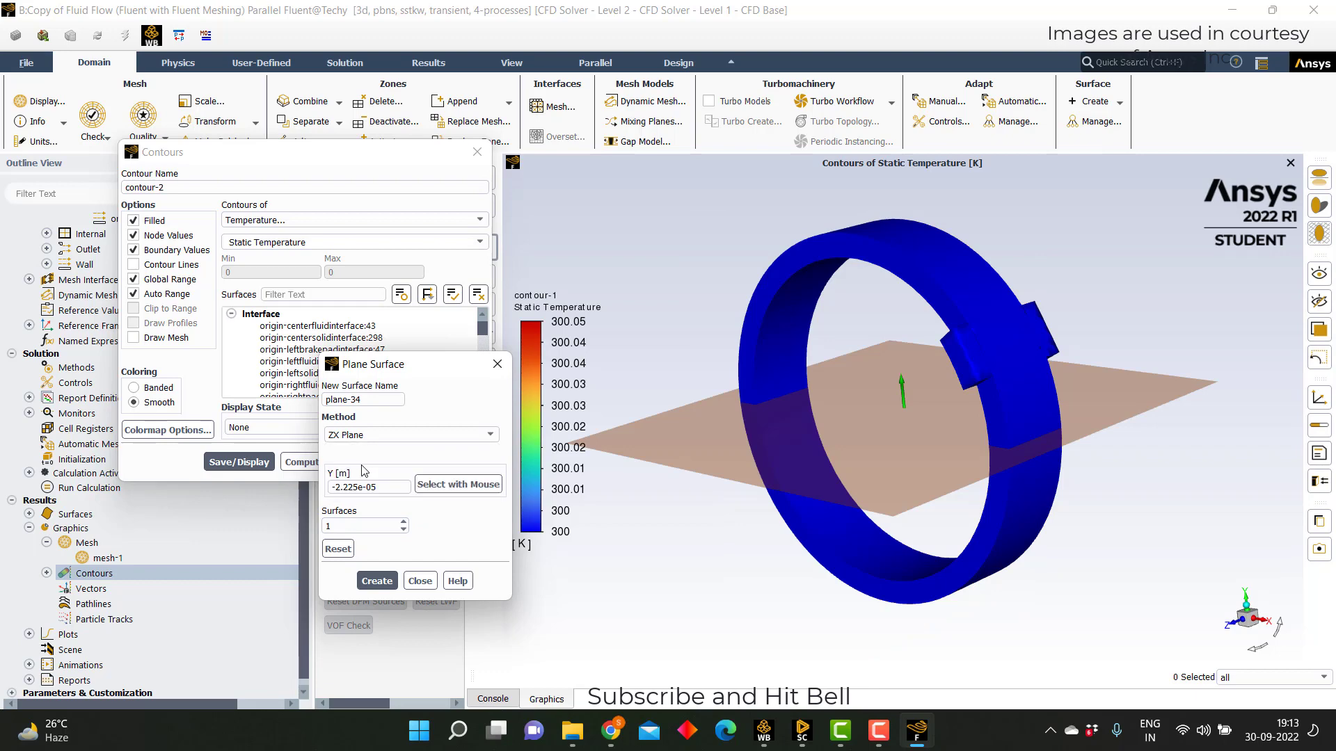
pyautogui.click(410, 435)
pyautogui.click(348, 471)
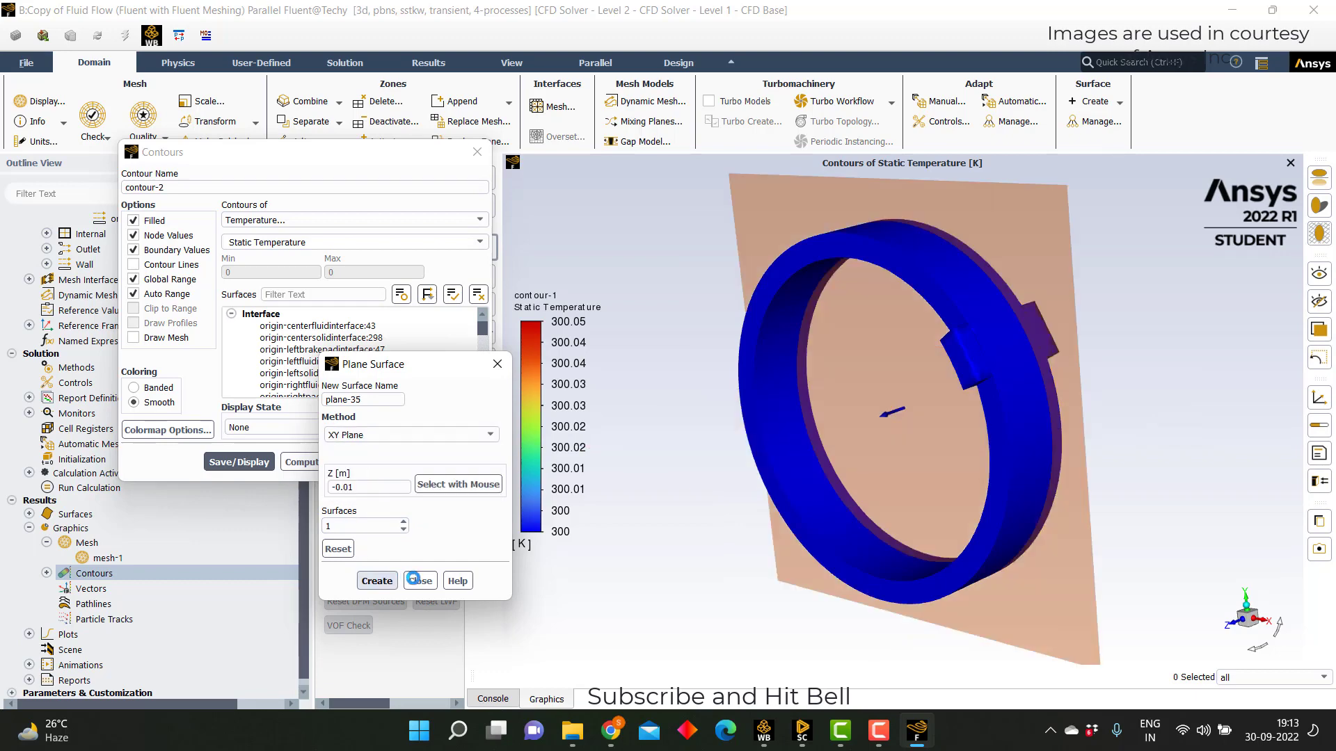
pyautogui.click(420, 581)
pyautogui.scroll(-3, 325, 374)
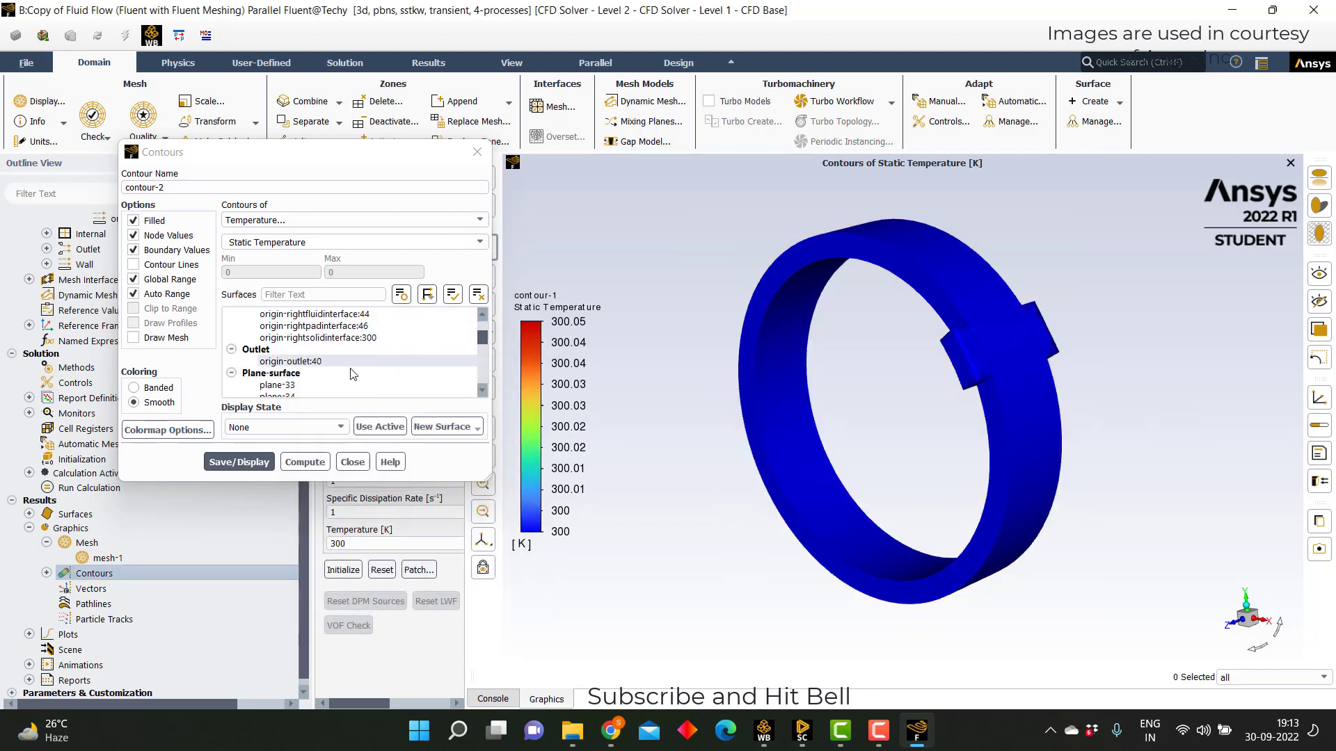
# - Plot velocity magnitude on plane-33 and plane-34 with a fixed 0–0.1 m/s range
pyautogui.click(306, 375)
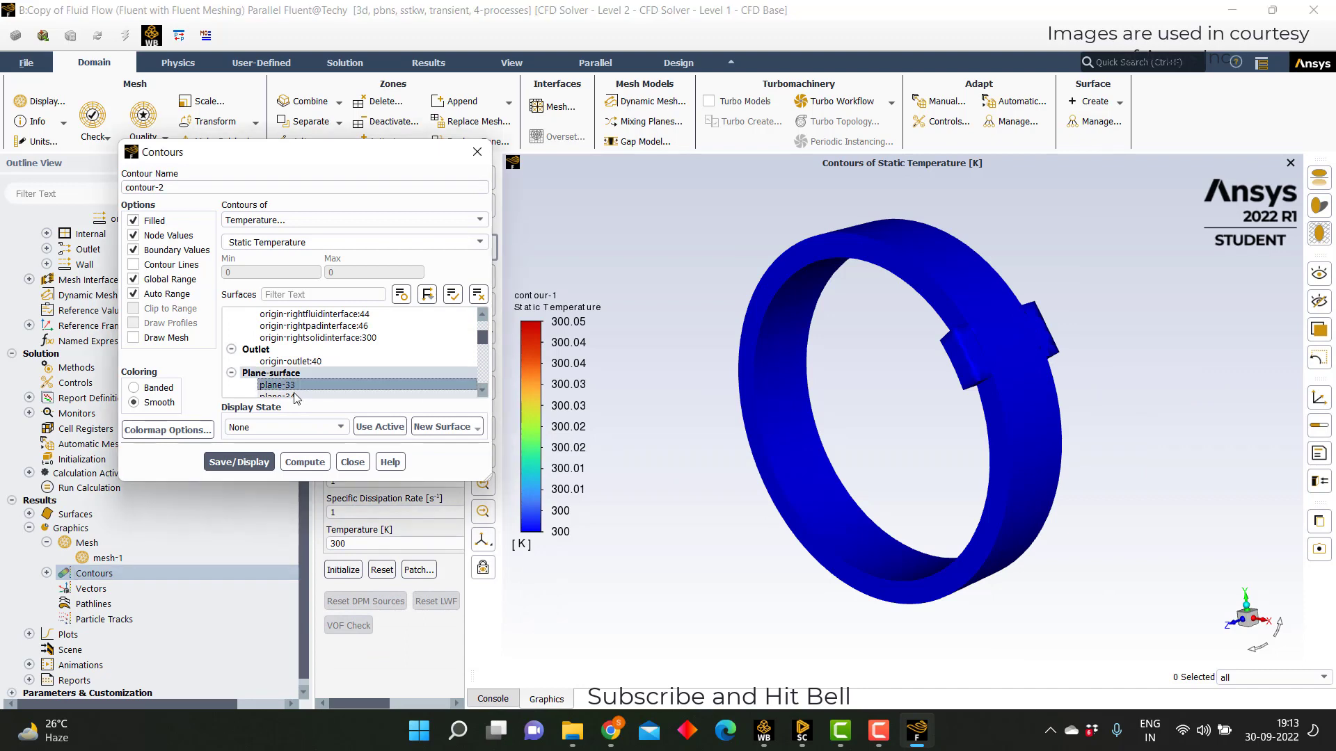
pyautogui.click(350, 221)
pyautogui.click(268, 252)
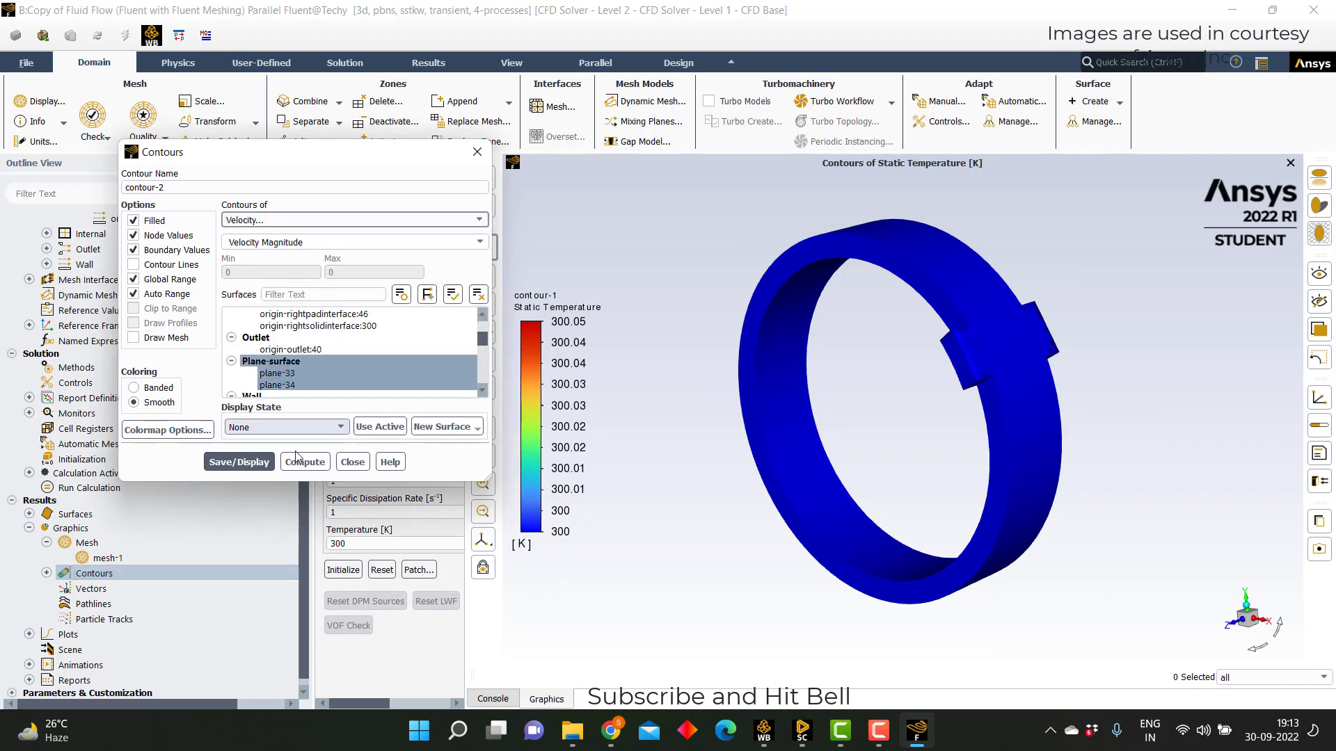
pyautogui.click(268, 461)
pyautogui.moveTo(773, 411)
pyautogui.mouseDown()
pyautogui.moveTo(820, 418)
pyautogui.moveTo(794, 407)
pyautogui.mouseUp()
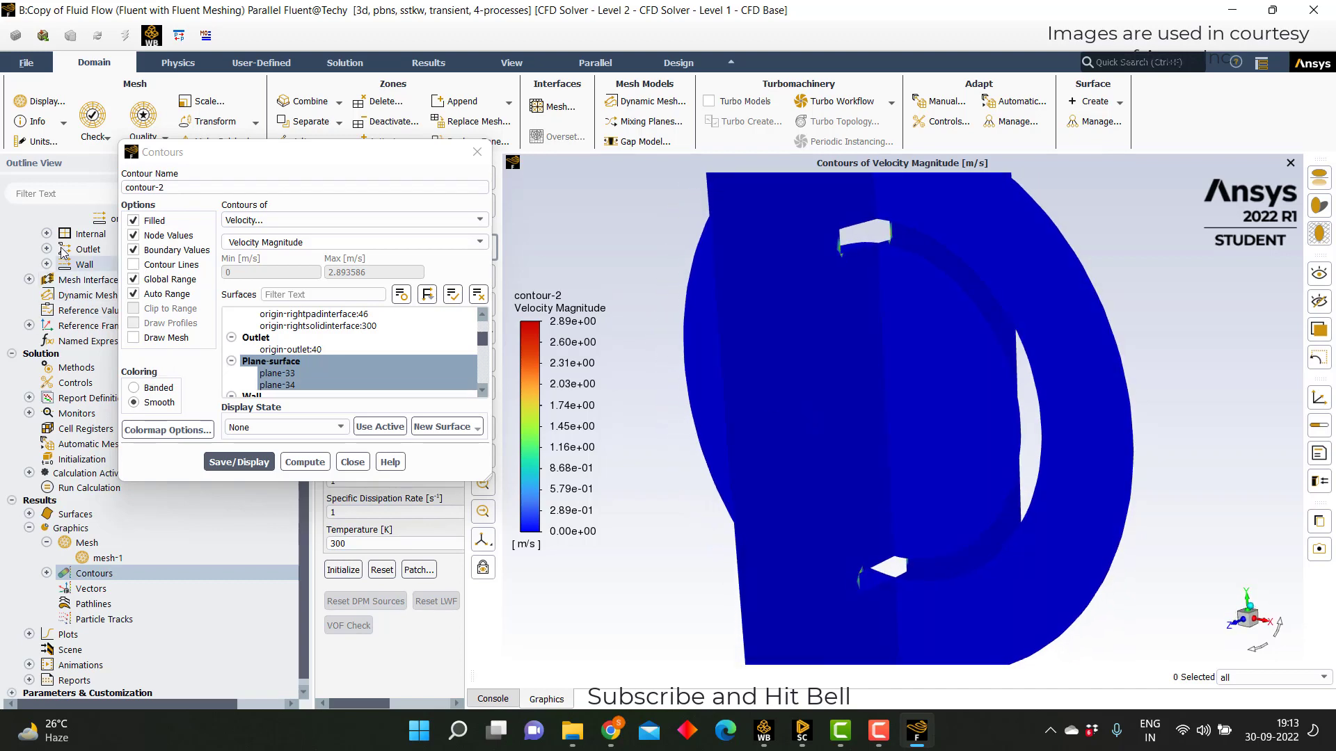
pyautogui.click(149, 295)
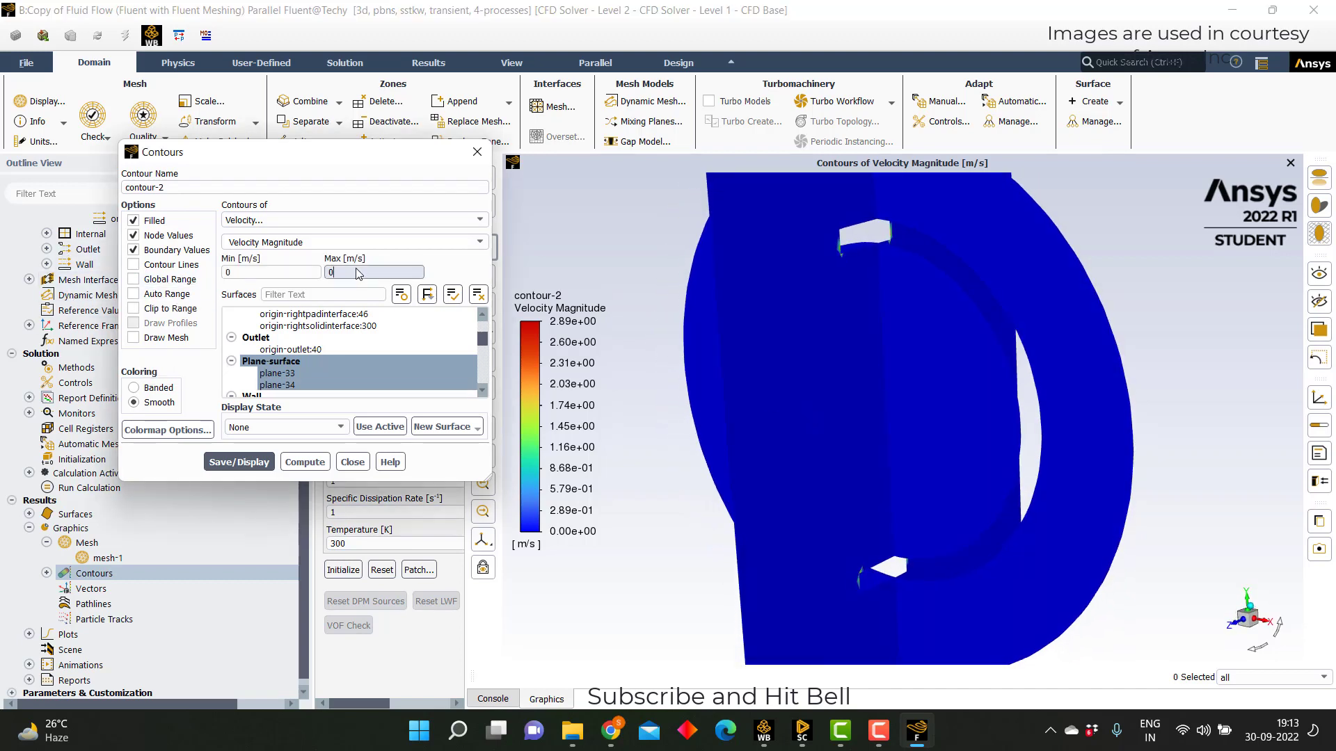
pyautogui.write('0.1')
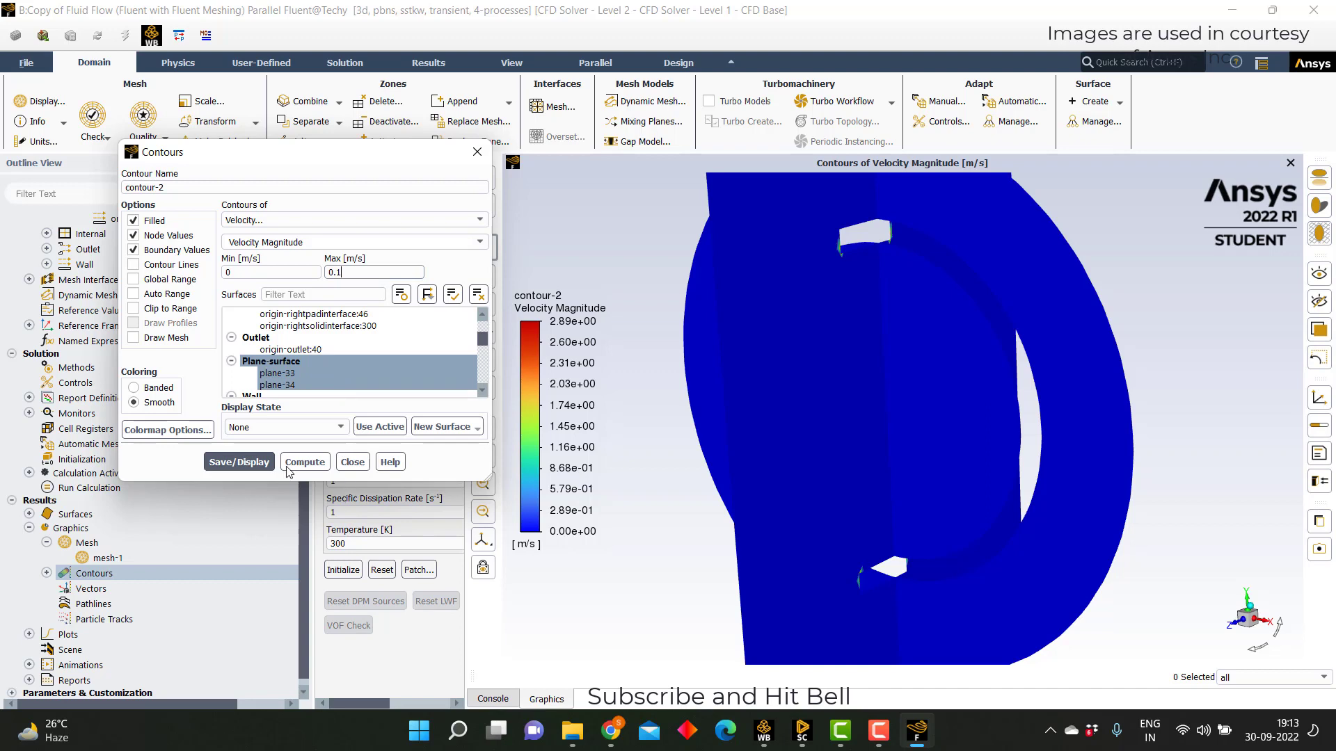
pyautogui.click(251, 464)
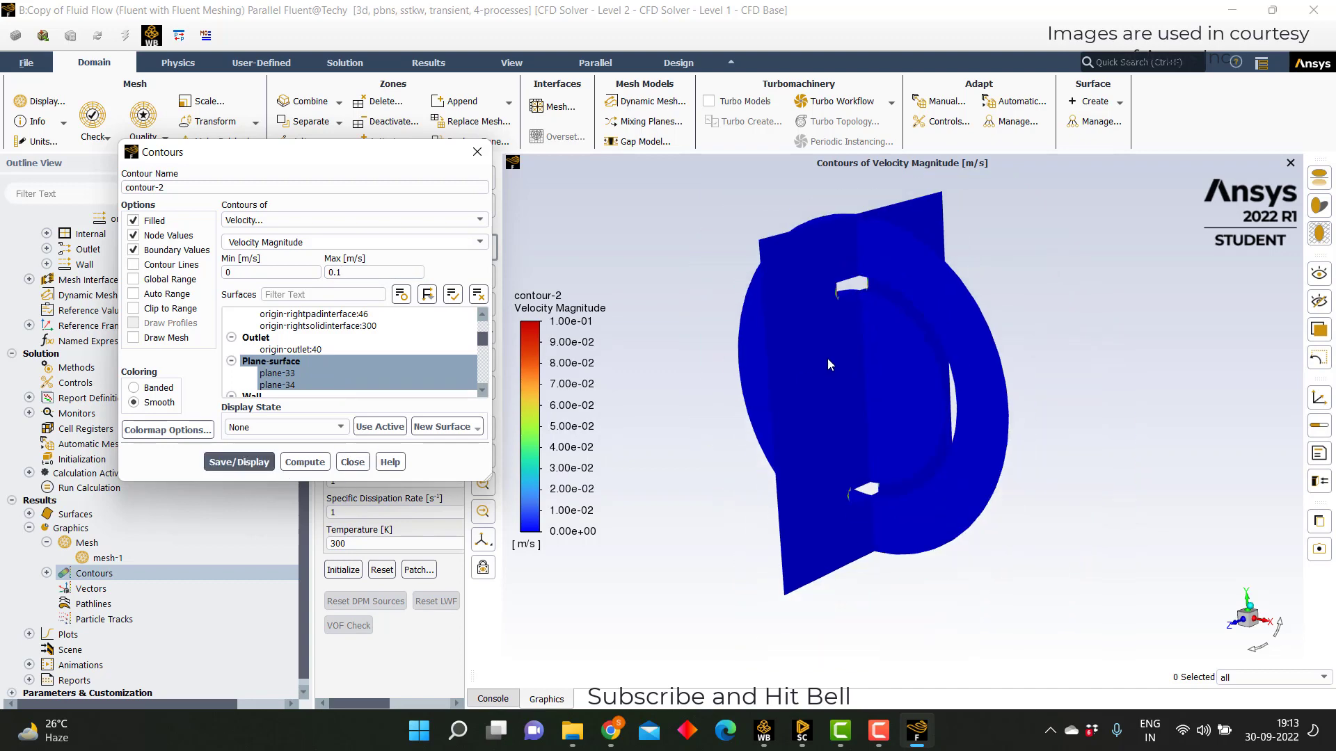
pyautogui.moveTo(828, 358); pyautogui.dragTo(1011, 427)
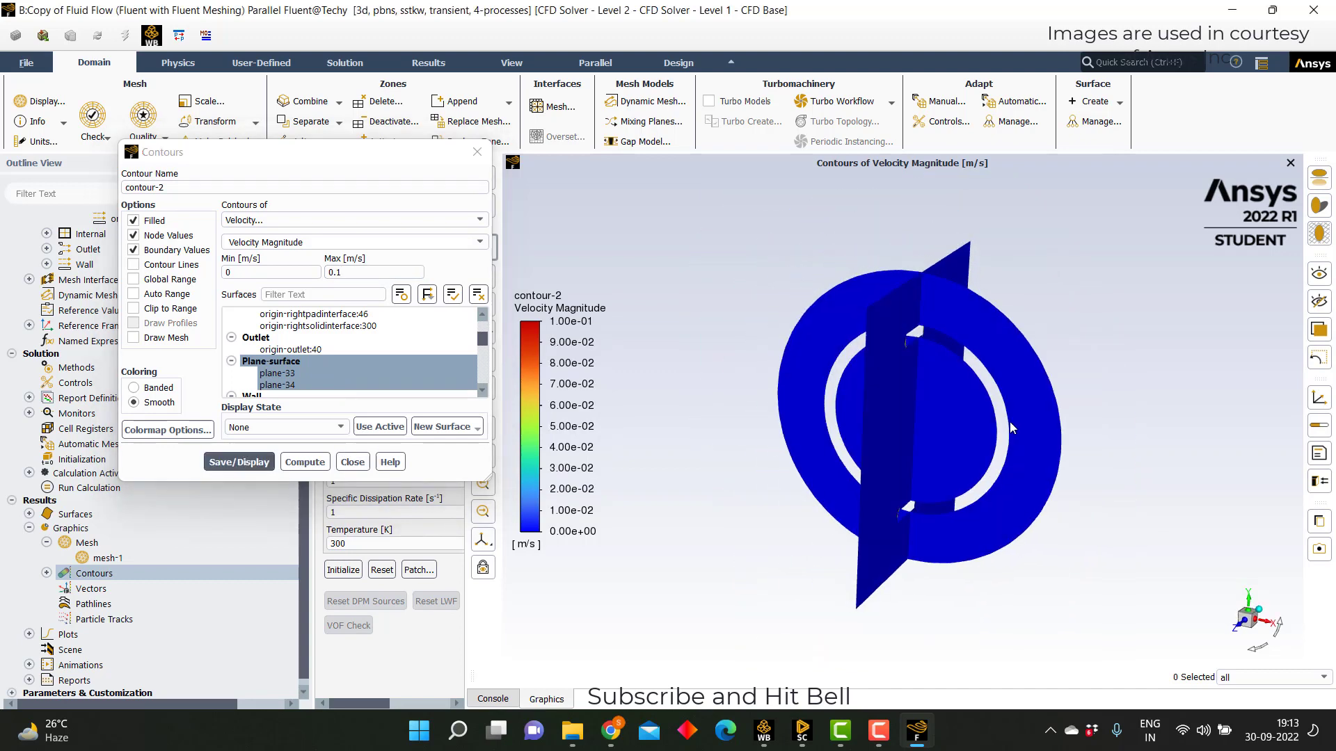
# - Define a mesh-1 solution animation recording every 2 time steps from the active view
pyautogui.click(351, 464)
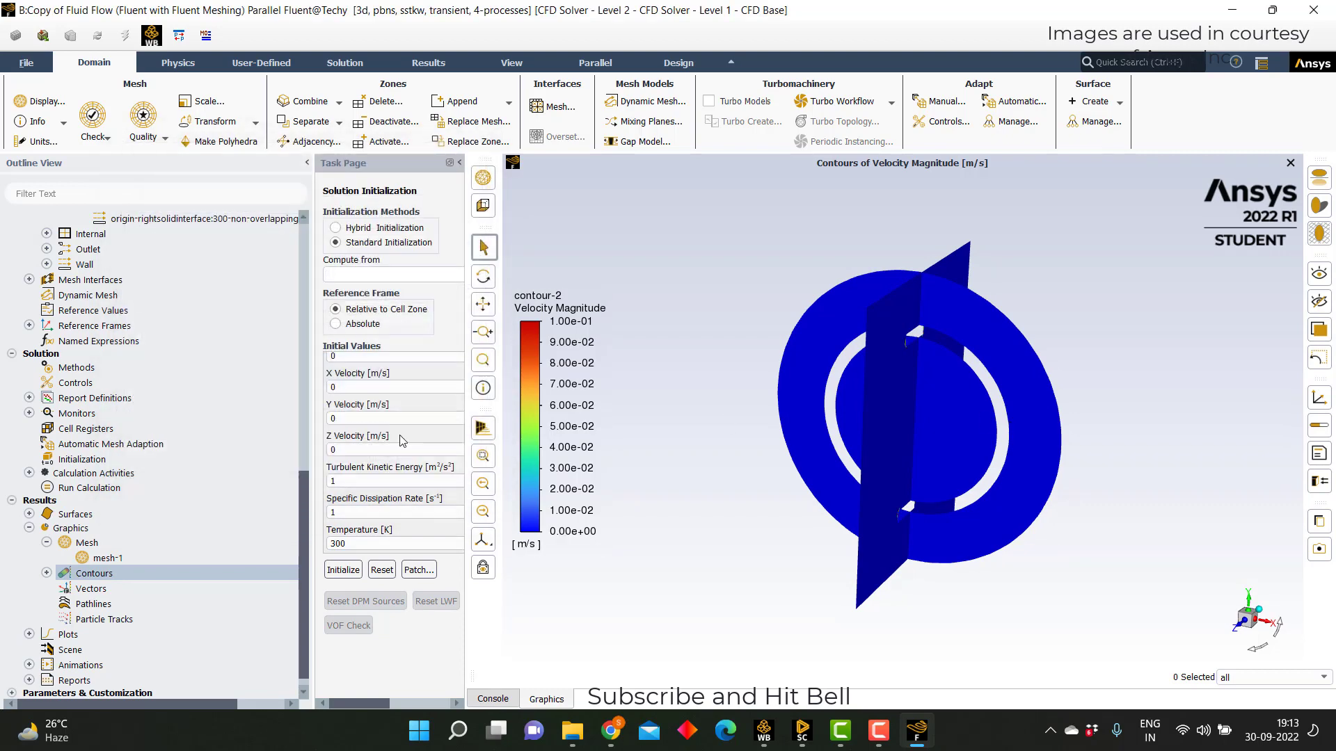
pyautogui.click(28, 473)
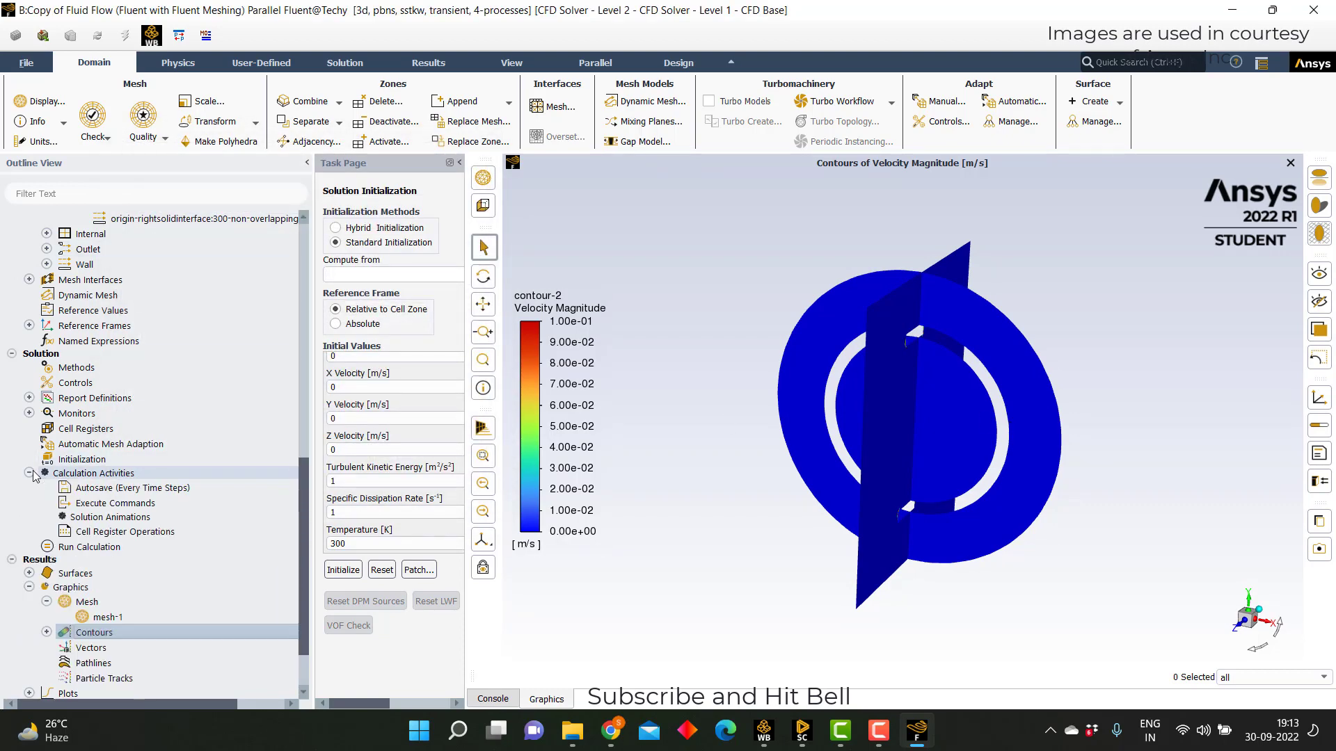
pyautogui.click(110, 517)
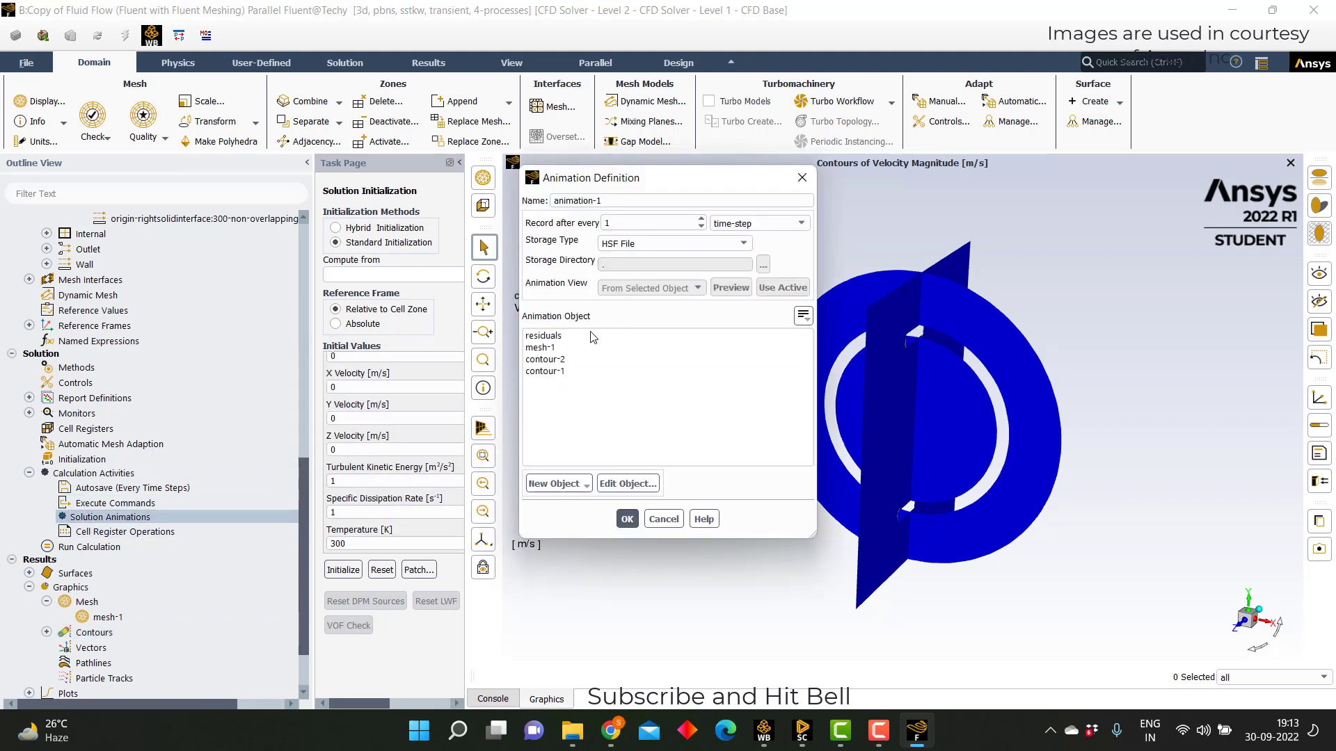
pyautogui.click(556, 347)
pyautogui.doubleClick(650, 222)
pyautogui.write('2')
pyautogui.click(782, 288)
pyautogui.click(561, 359)
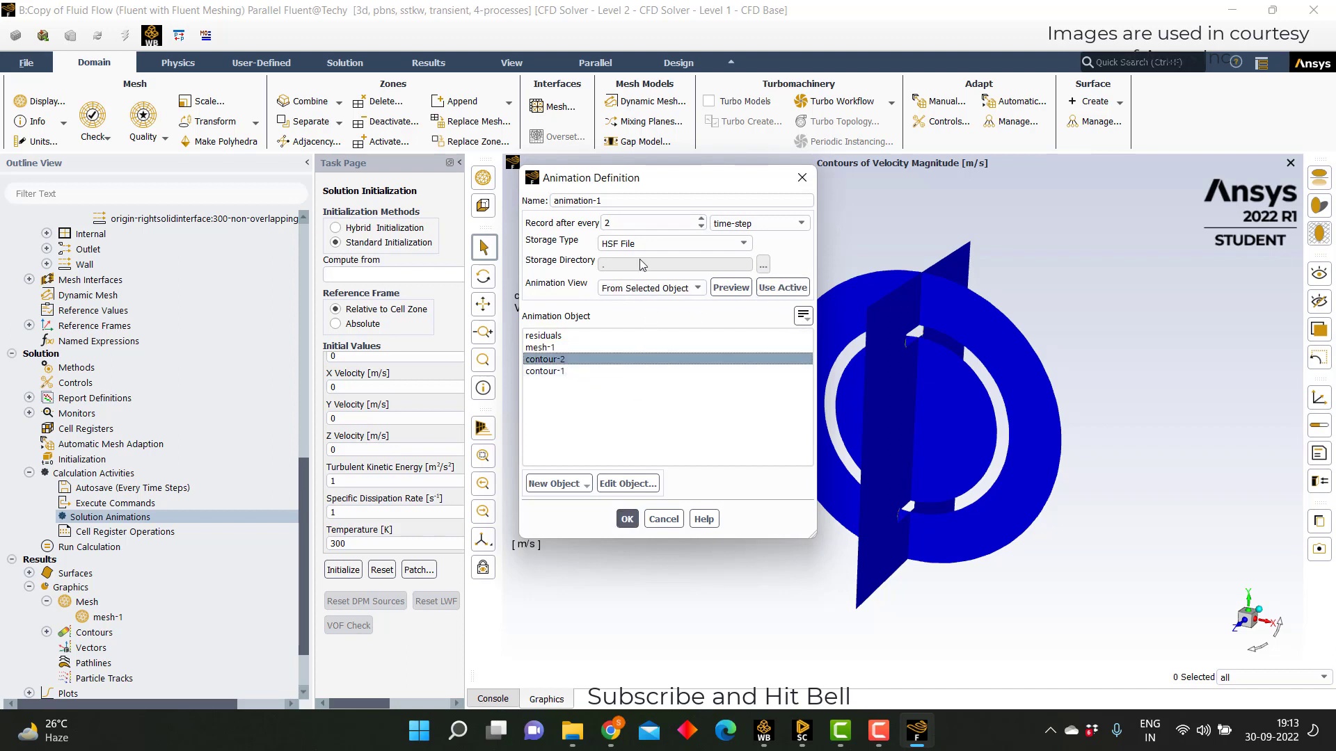
pyautogui.click(539, 347)
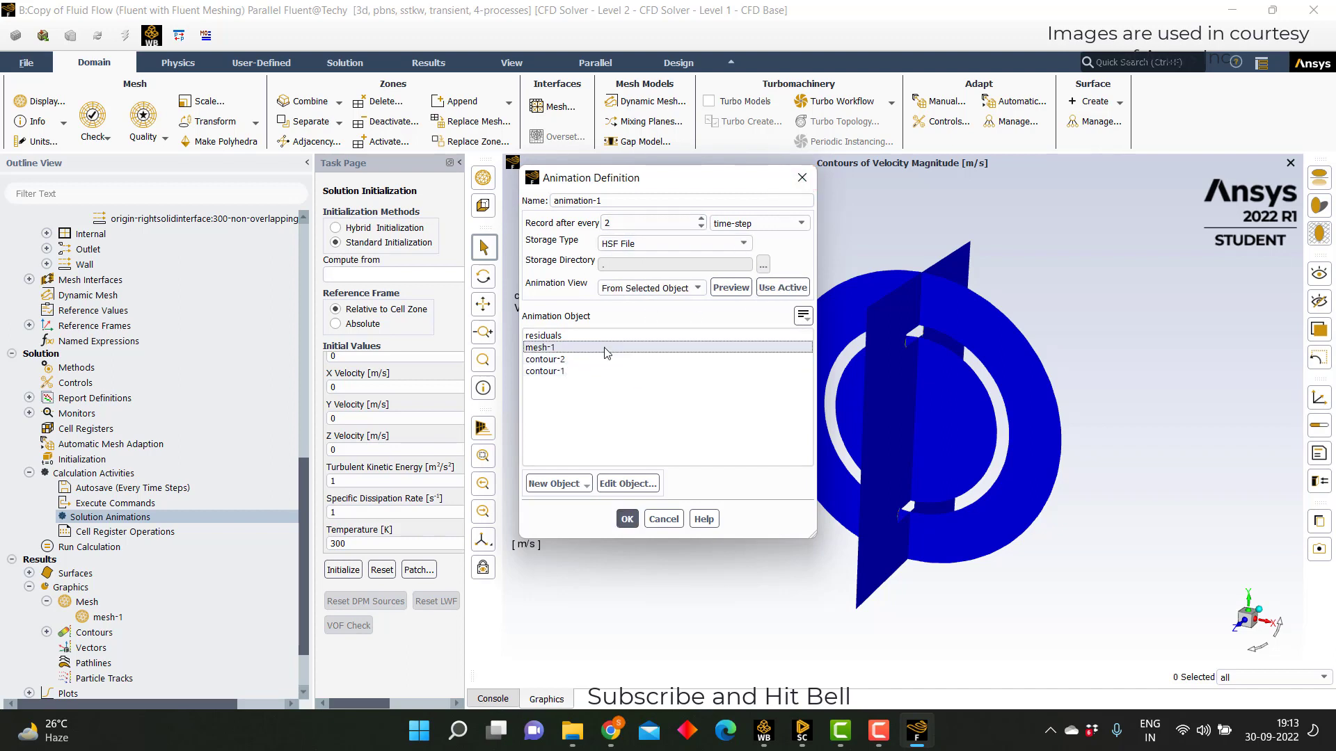
pyautogui.click(783, 287)
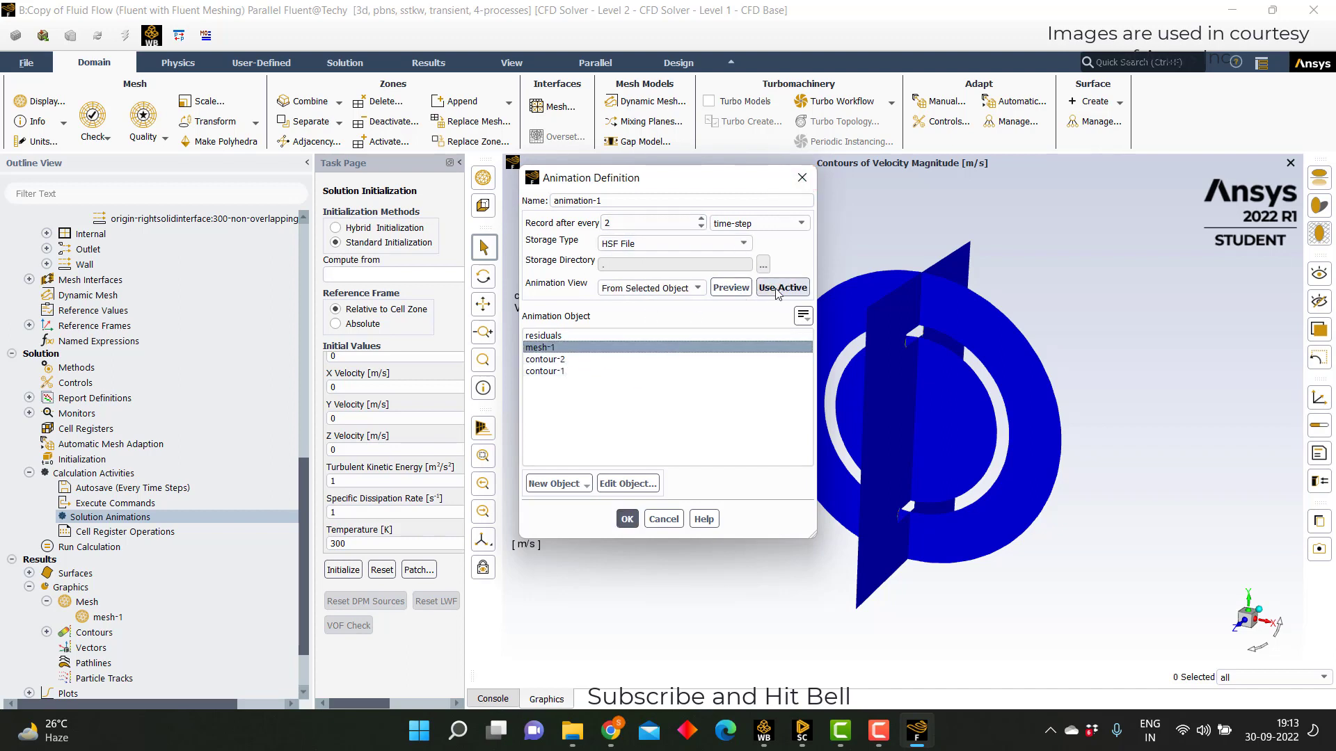
pyautogui.click(627, 519)
# - Add contour-2 and contour-1 solution animations, each recorded from the active view
pyautogui.doubleClick(110, 517)
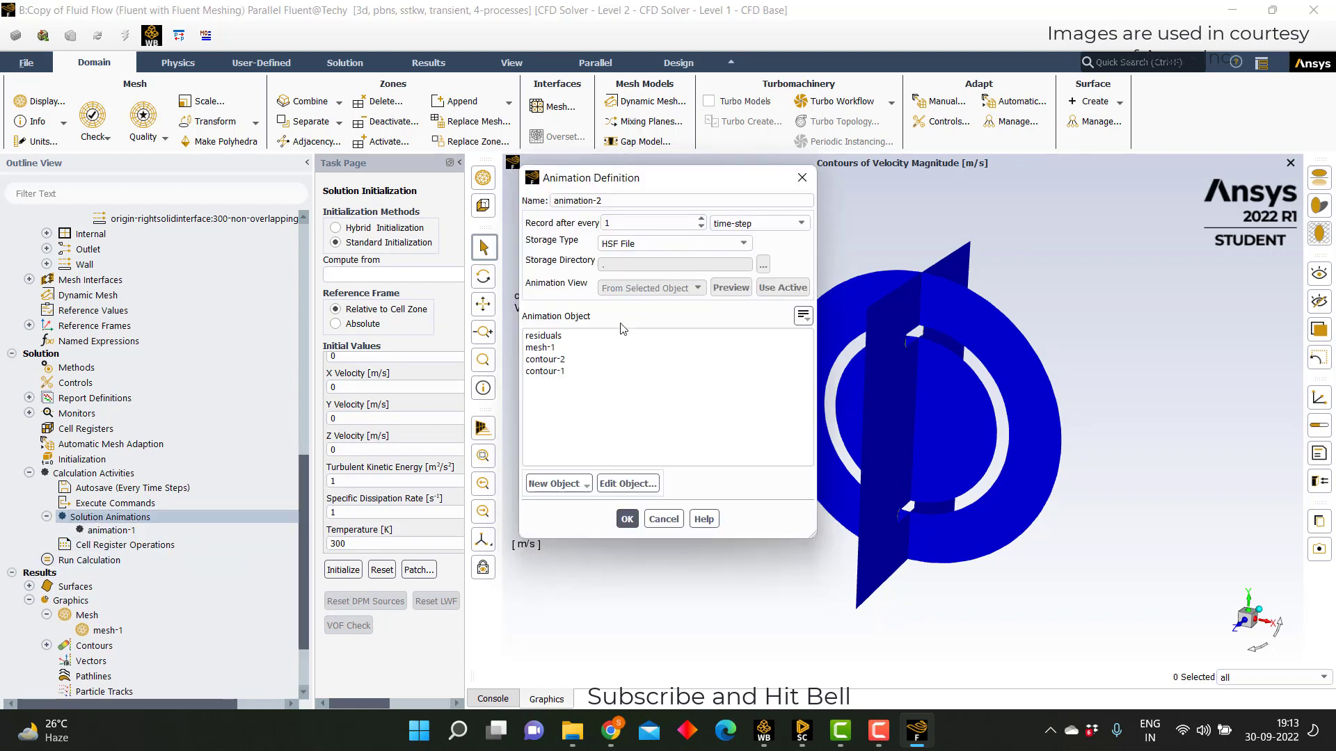
pyautogui.click(619, 359)
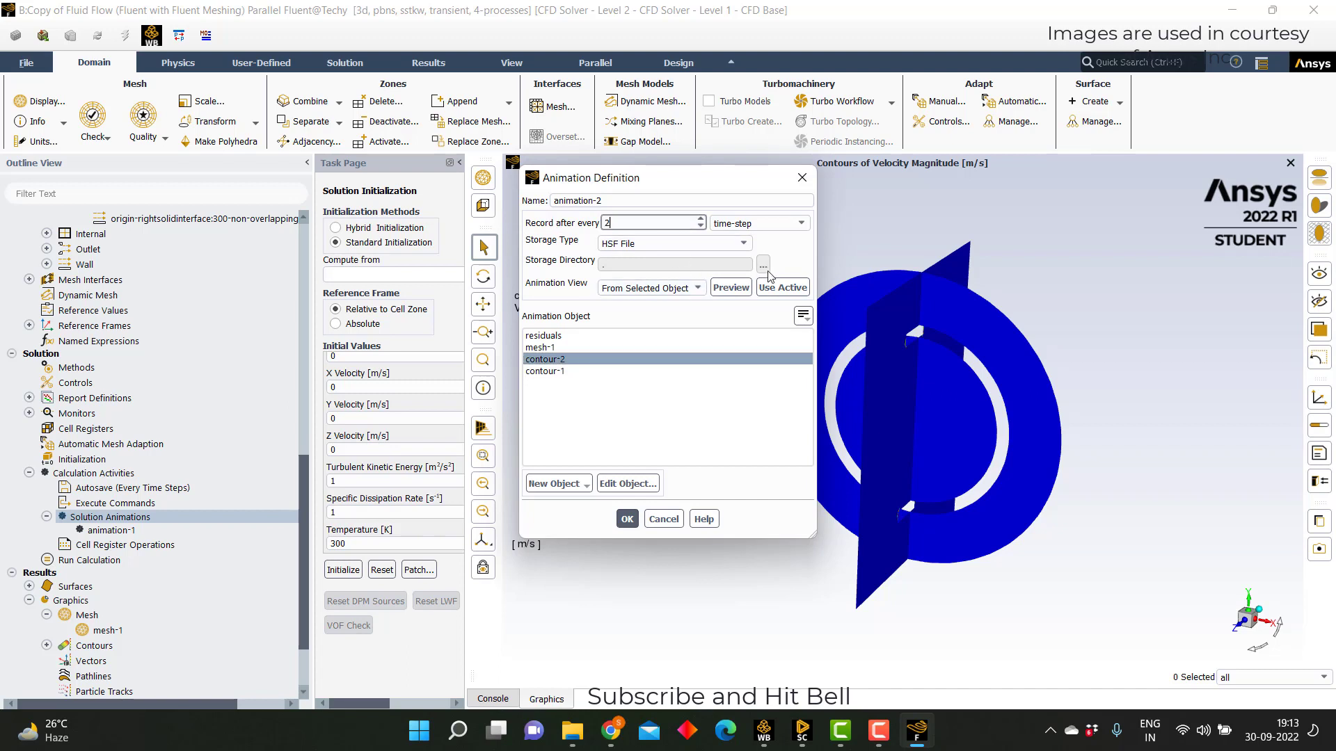
pyautogui.click(783, 288)
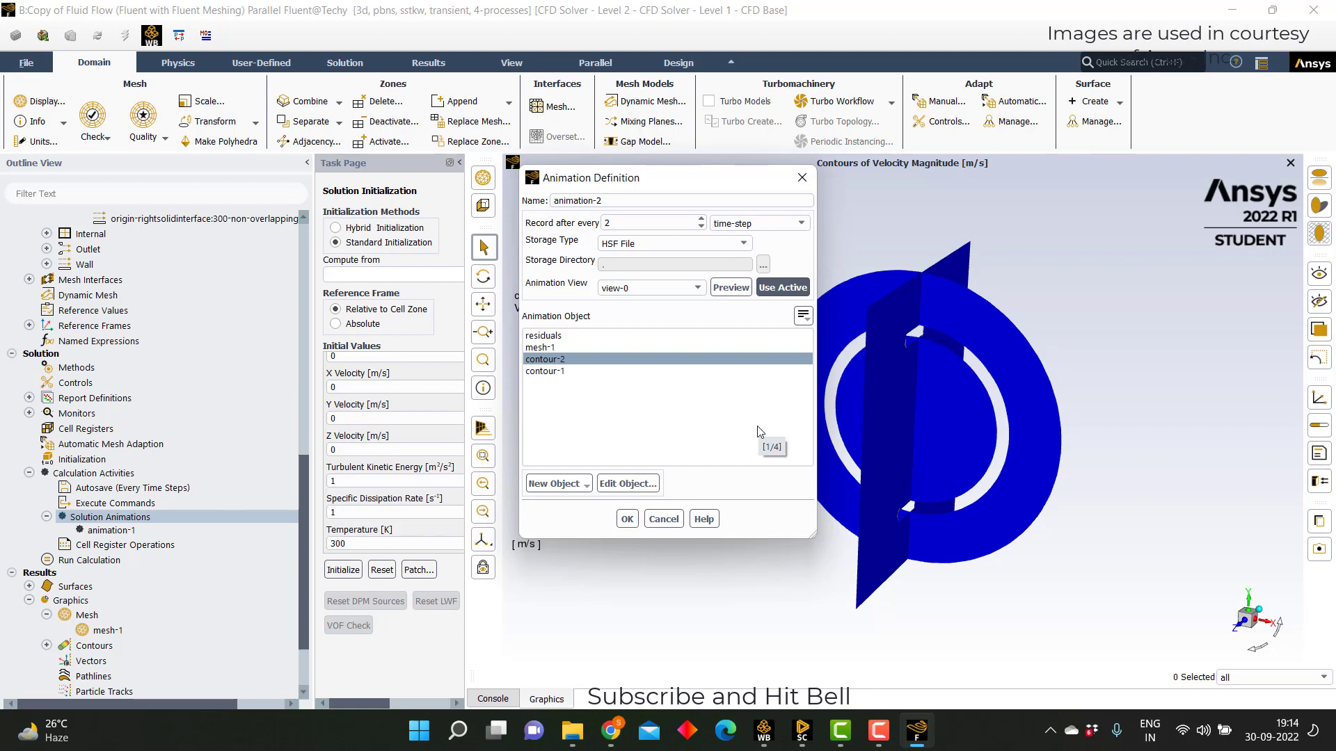
pyautogui.click(627, 518)
pyautogui.doubleClick(110, 517)
pyautogui.click(553, 371)
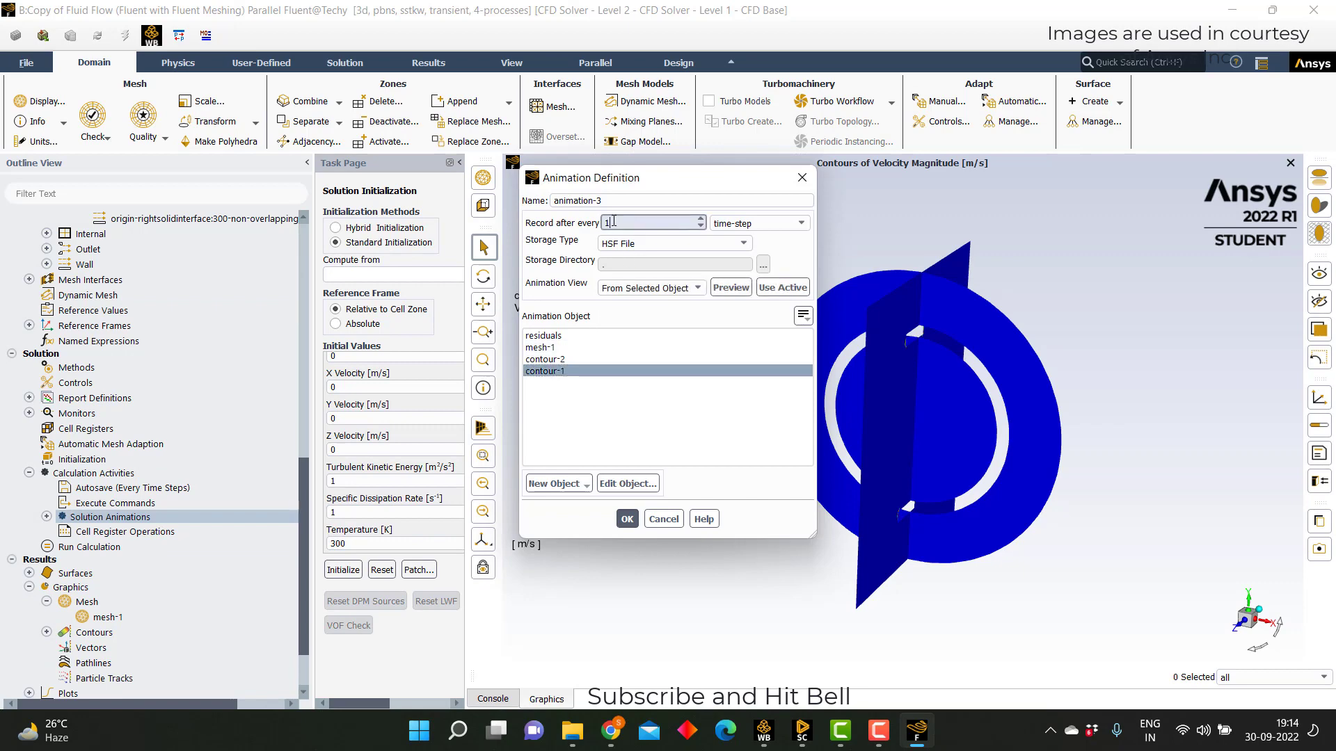
pyautogui.click(770, 291)
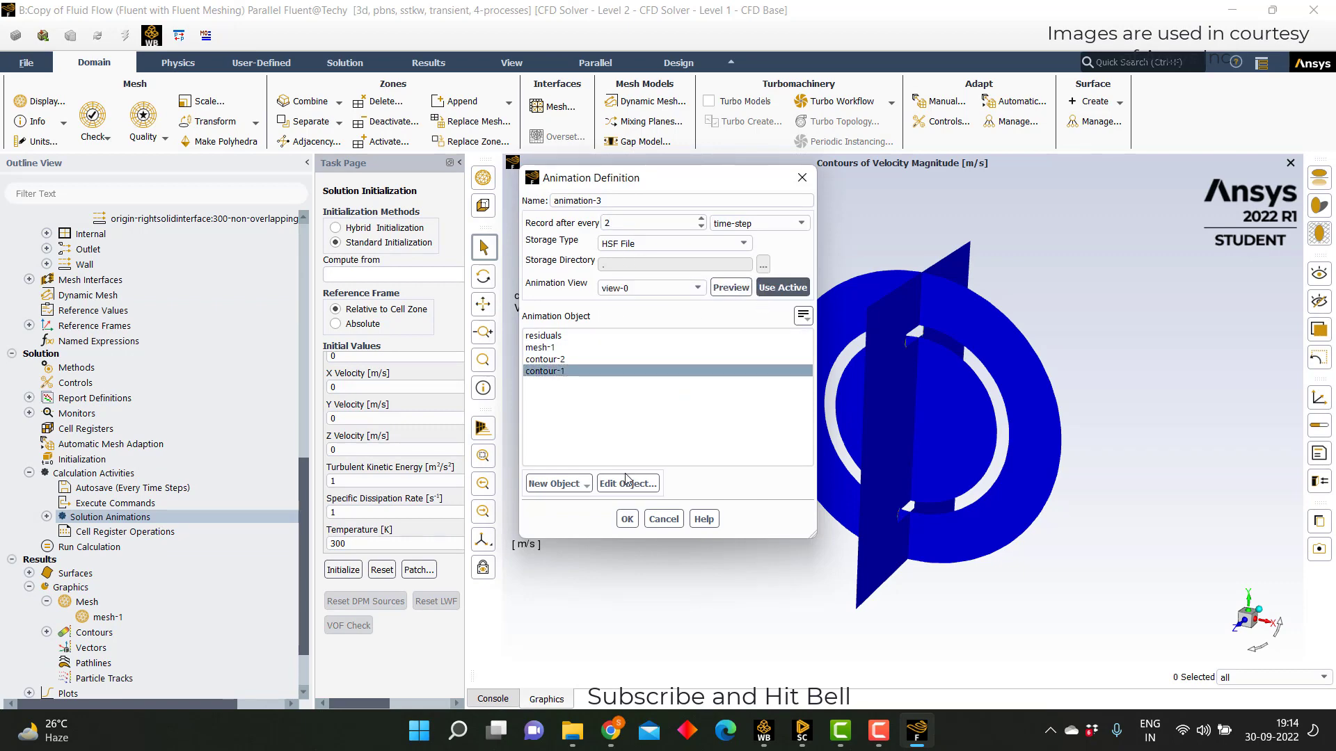
pyautogui.click(627, 519)
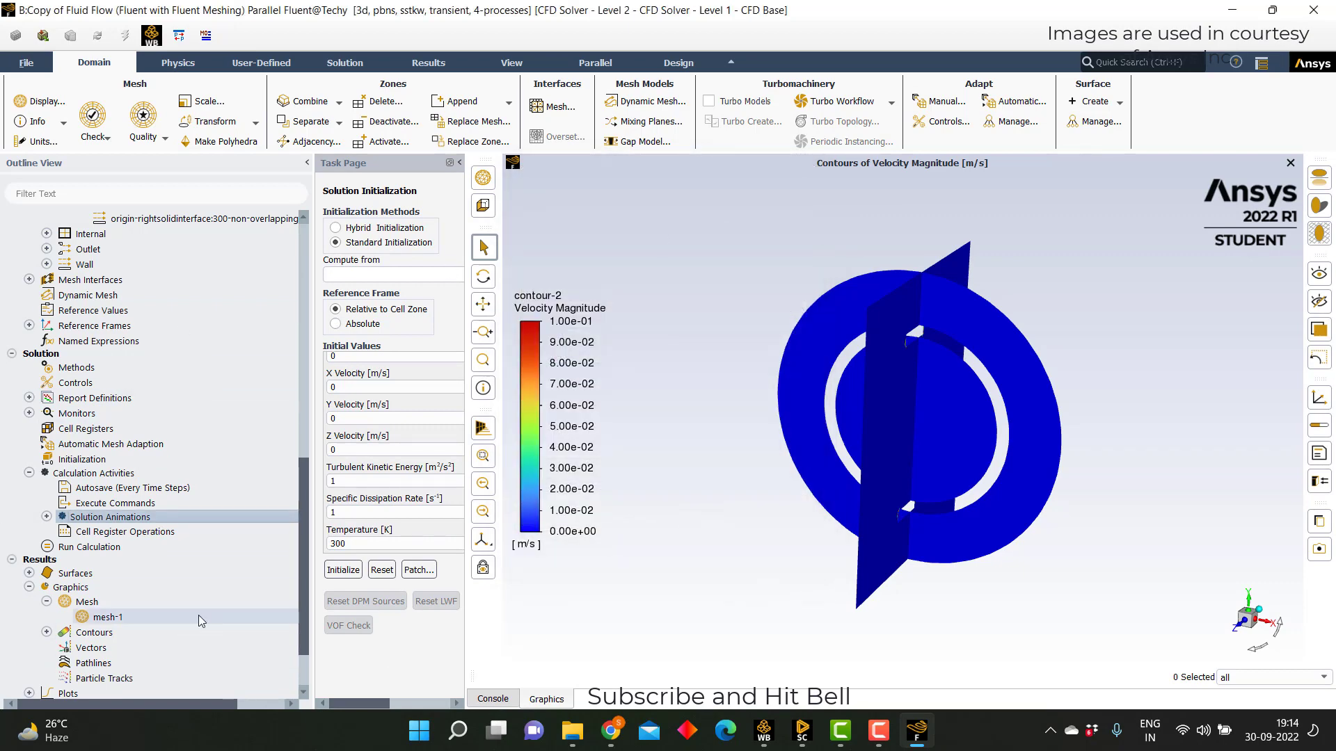
pyautogui.click(80, 548)
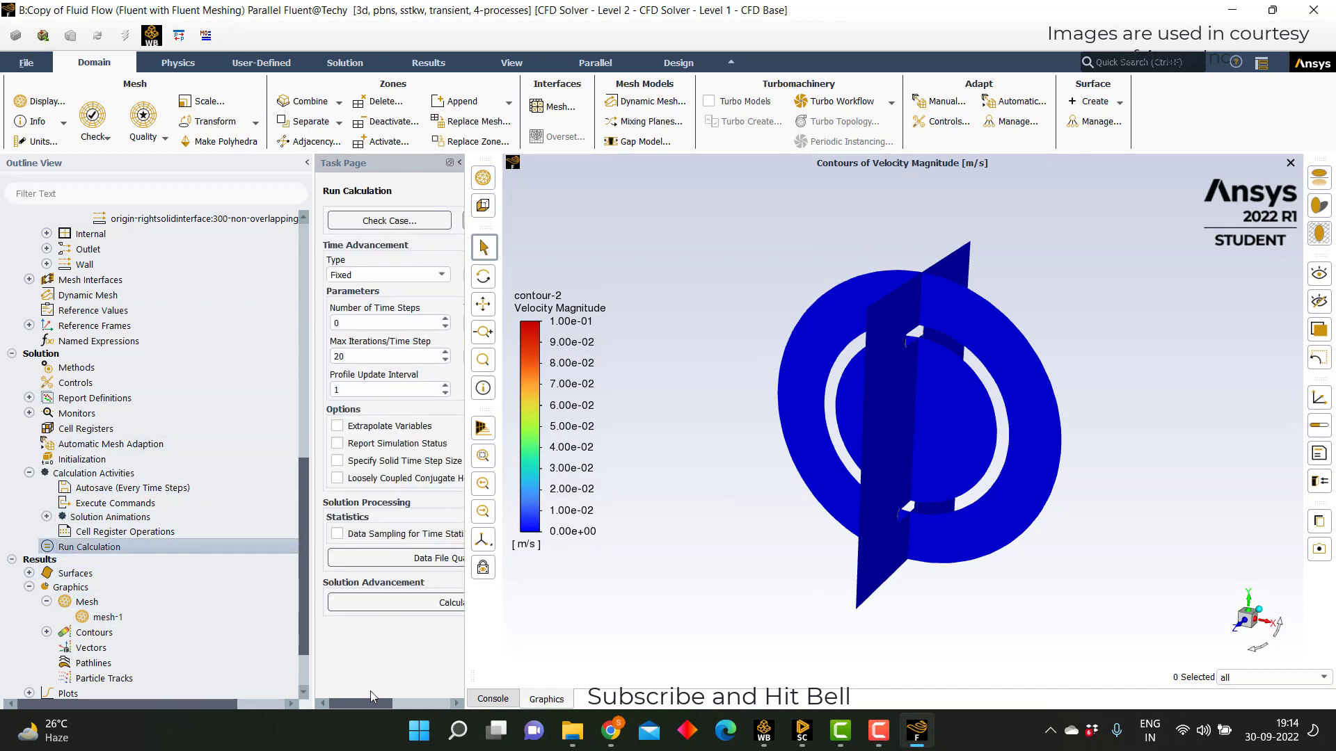
pyautogui.moveTo(365, 707); pyautogui.dragTo(392, 707)
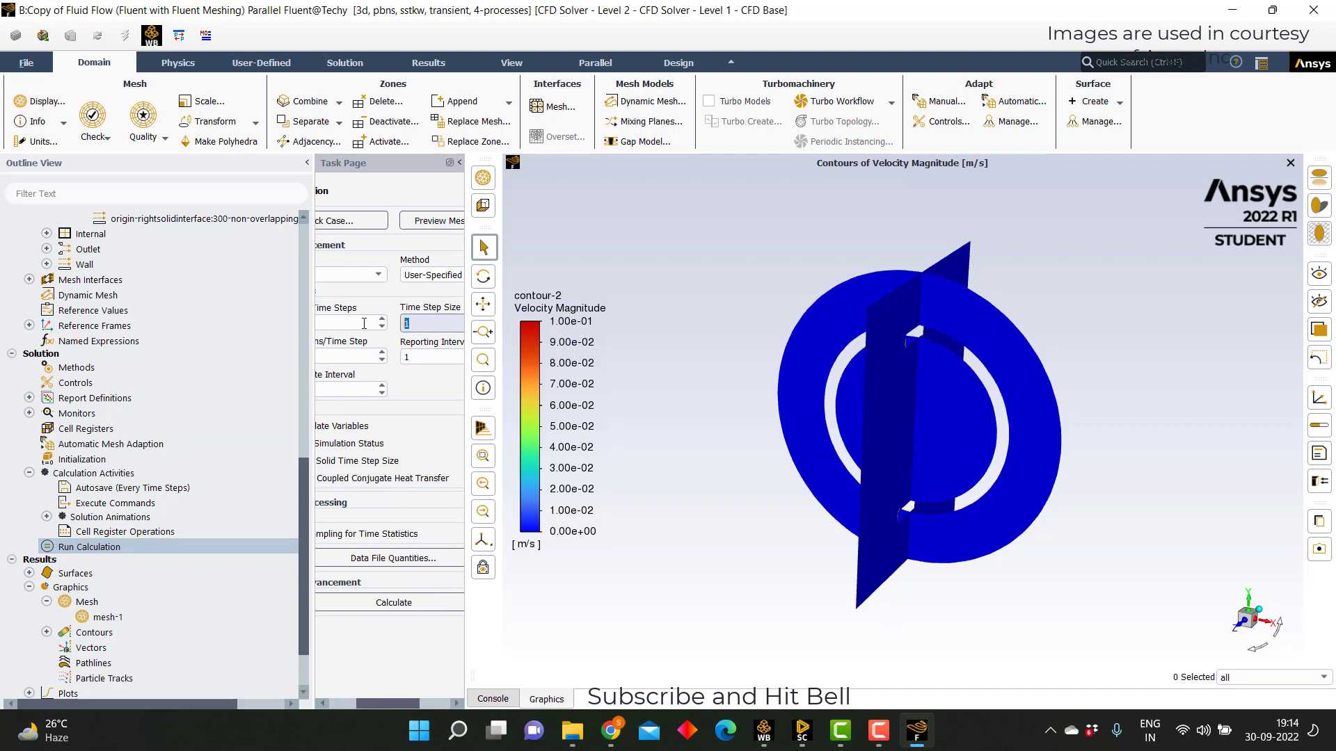
pyautogui.doubleClick(409, 323)
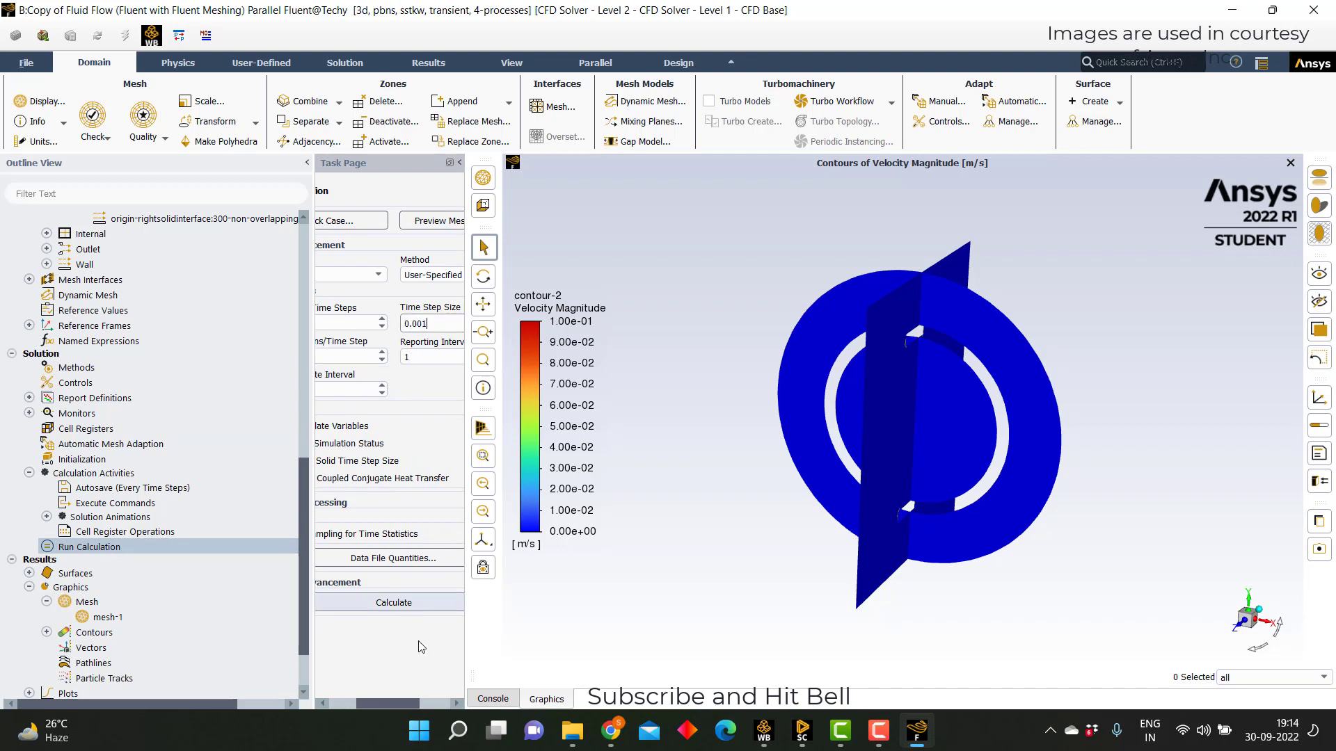
pyautogui.moveTo(400, 708); pyautogui.dragTo(373, 707)
pyautogui.doubleClick(348, 323)
pyautogui.write('5000')
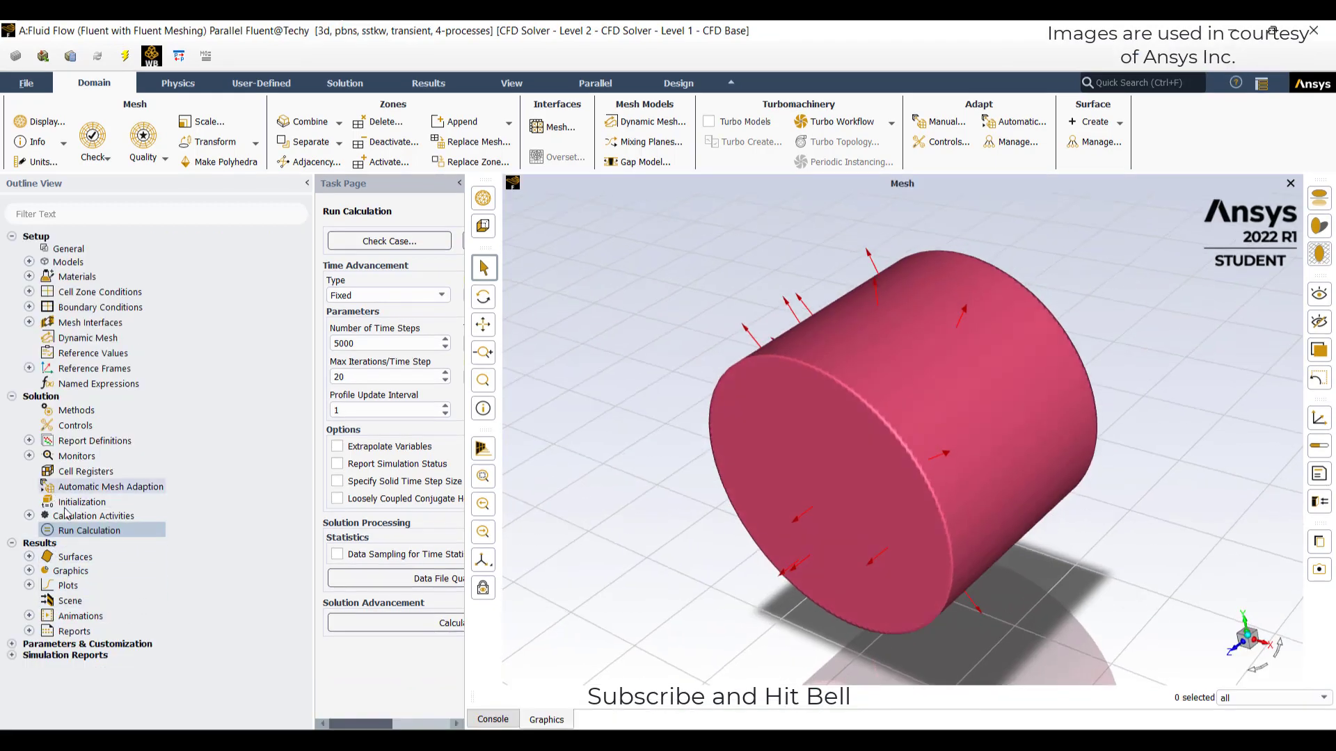
# - Redraw contour-1 with Global Range off, a computed local range, and maximum 300.05 K
pyautogui.click(28, 515)
pyautogui.click(28, 629)
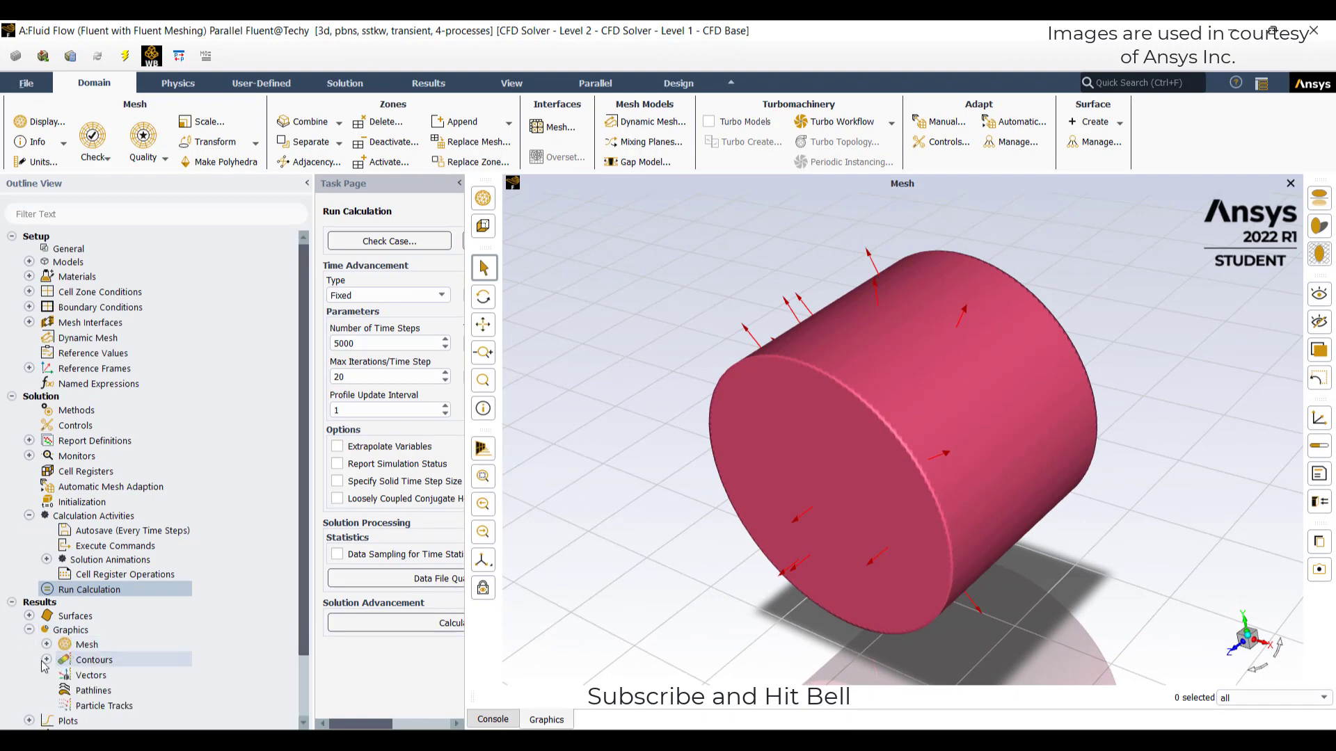
pyautogui.click(47, 660)
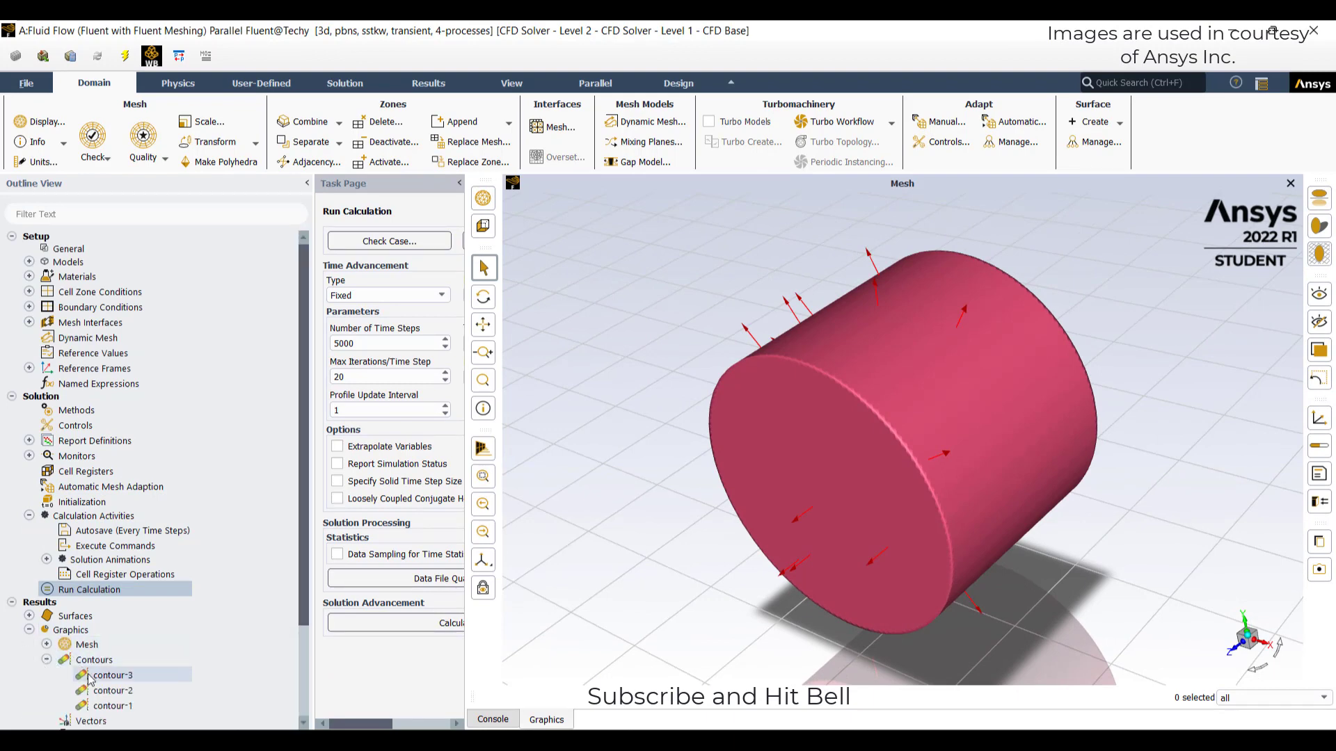
pyautogui.doubleClick(111, 705)
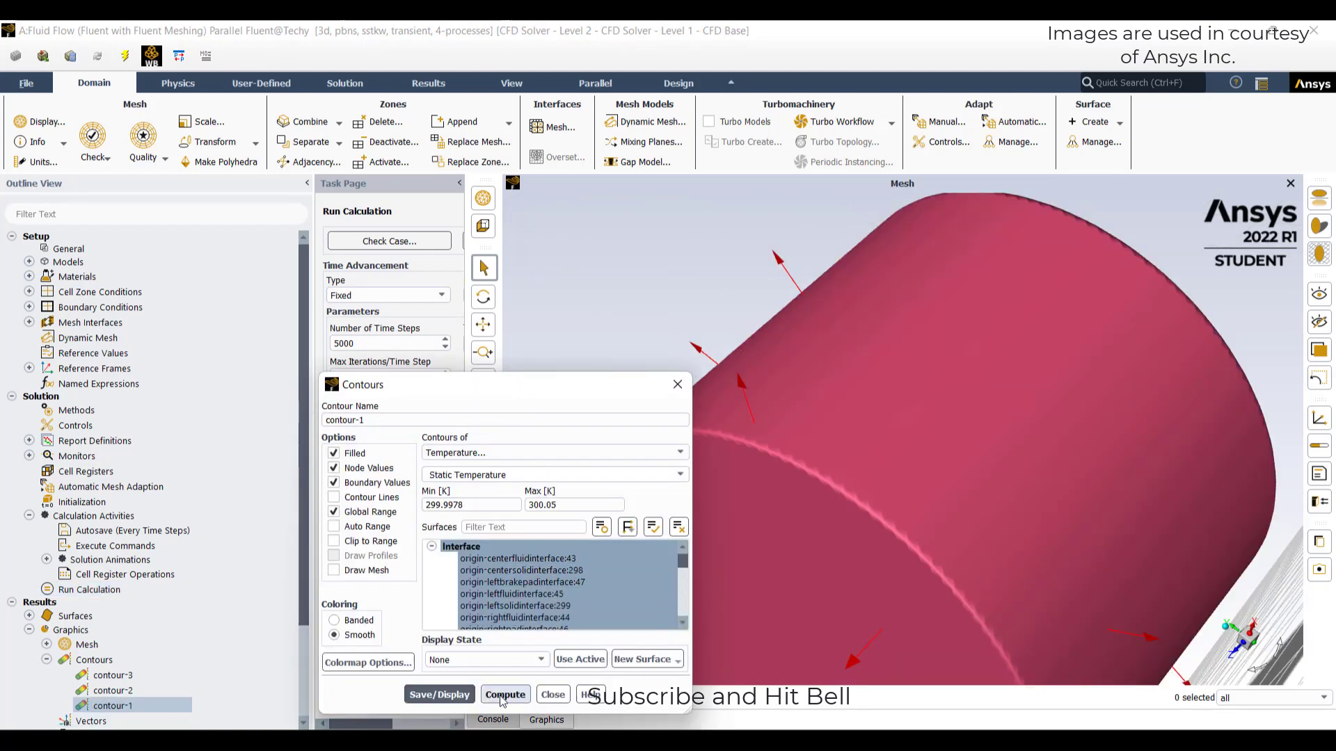
pyautogui.click(438, 694)
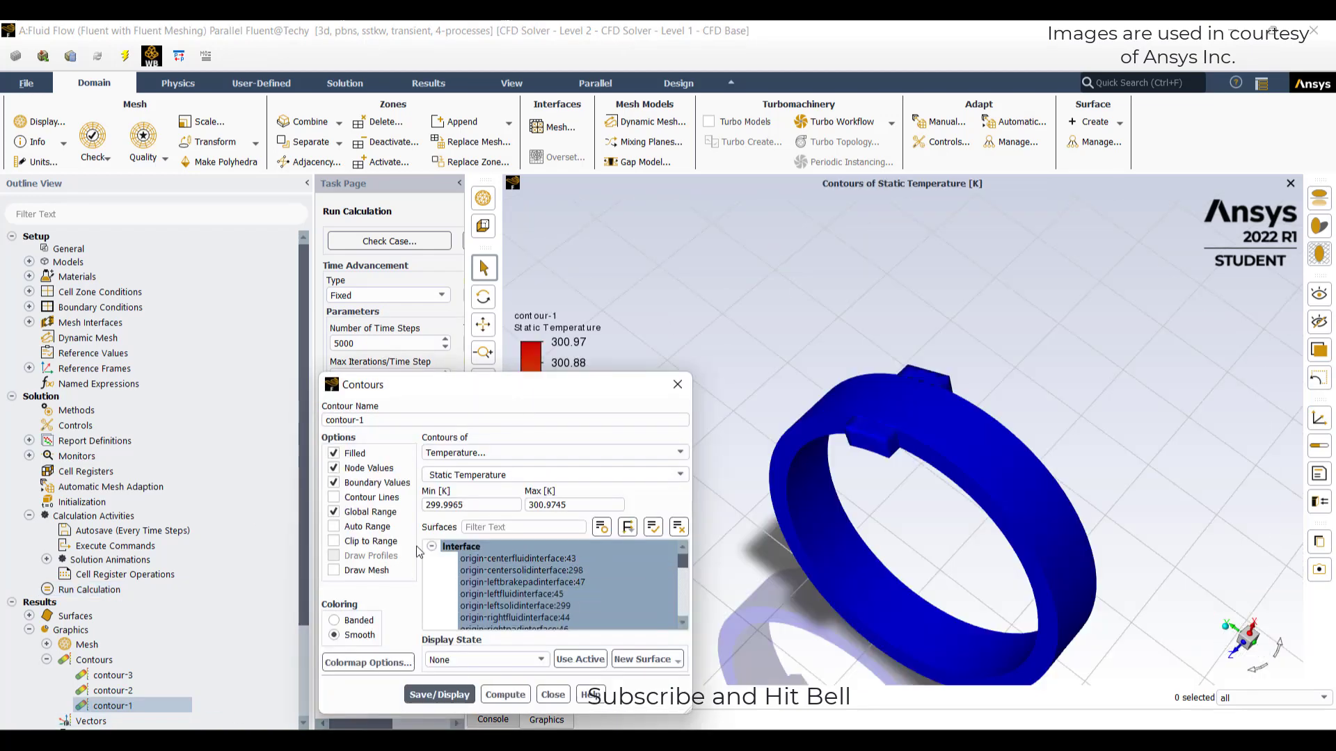
pyautogui.click(370, 513)
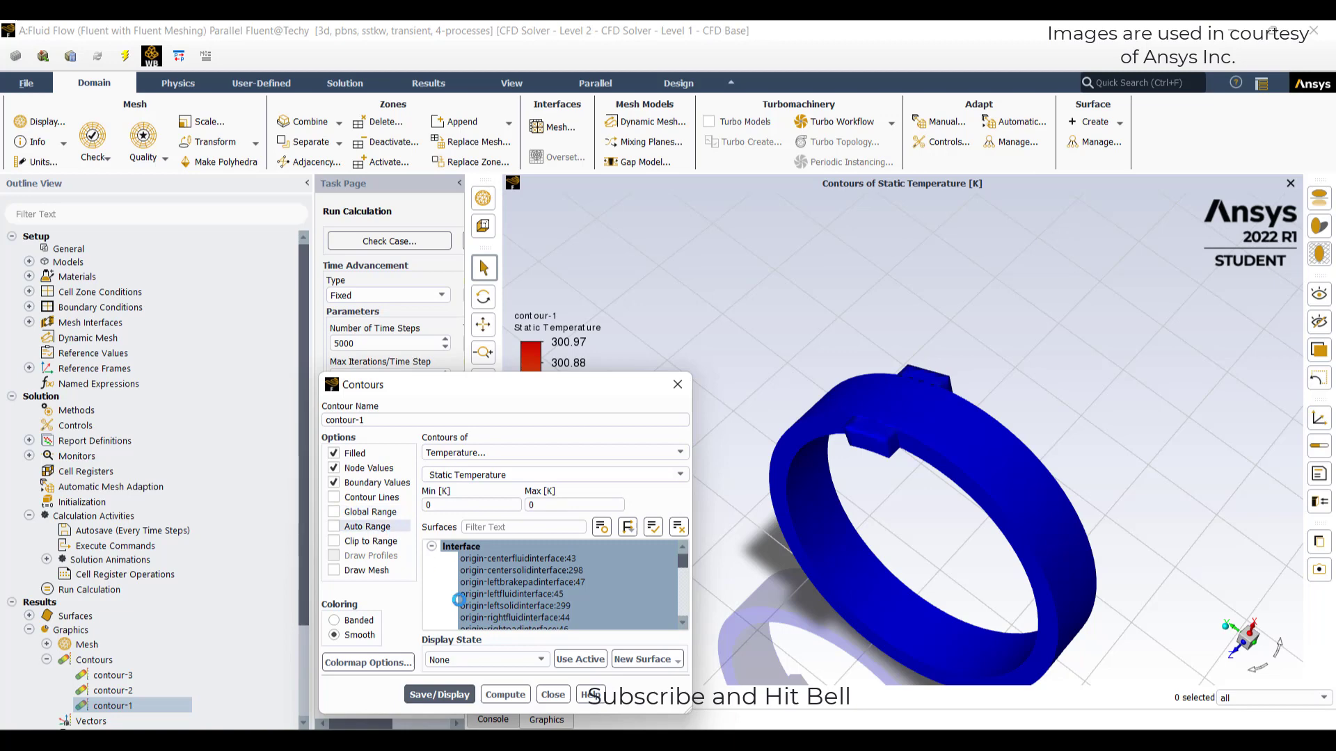
pyautogui.click(505, 694)
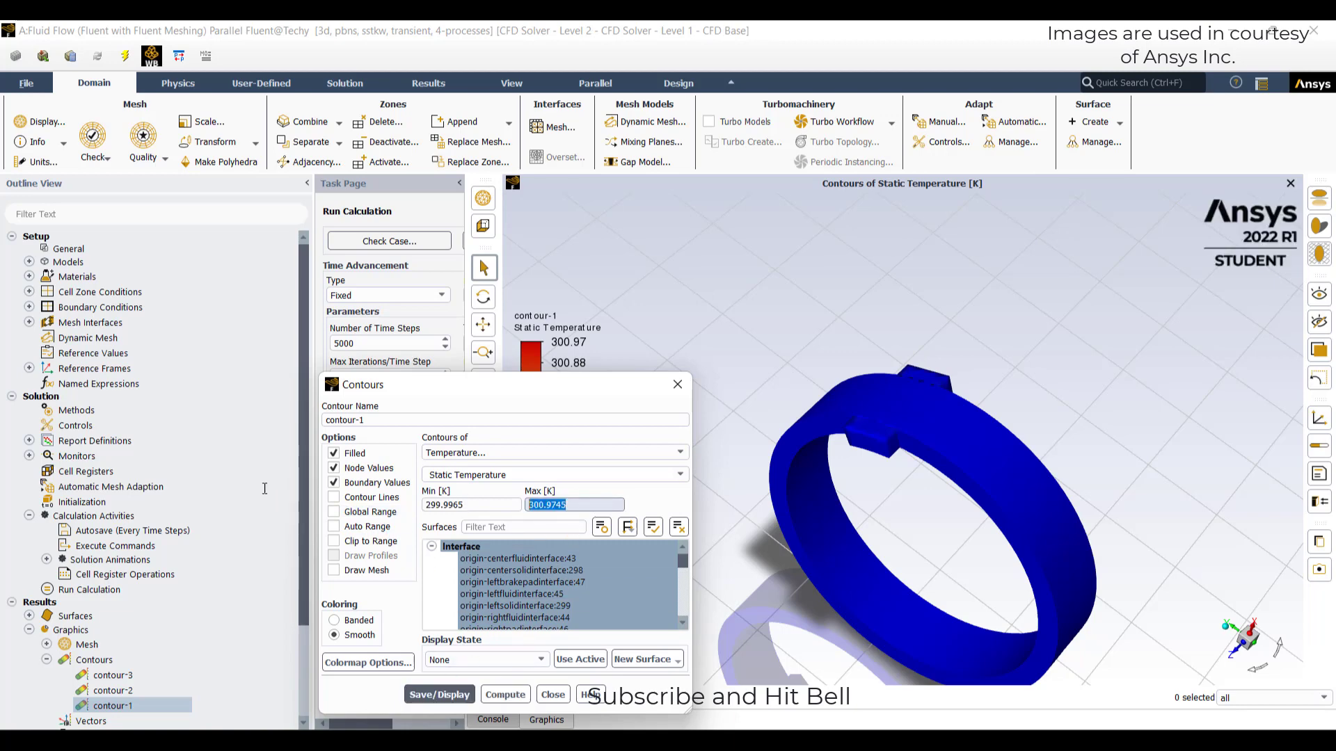
pyautogui.write('.05')
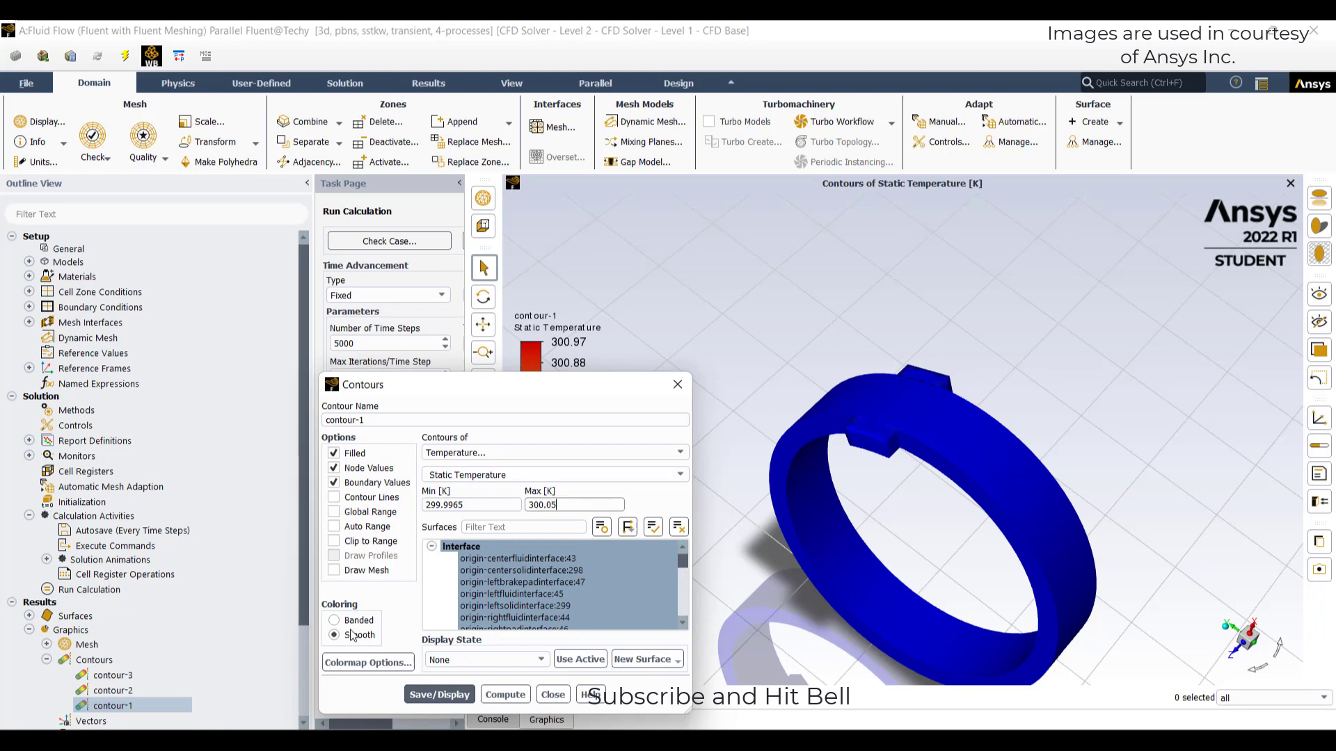
pyautogui.click(439, 694)
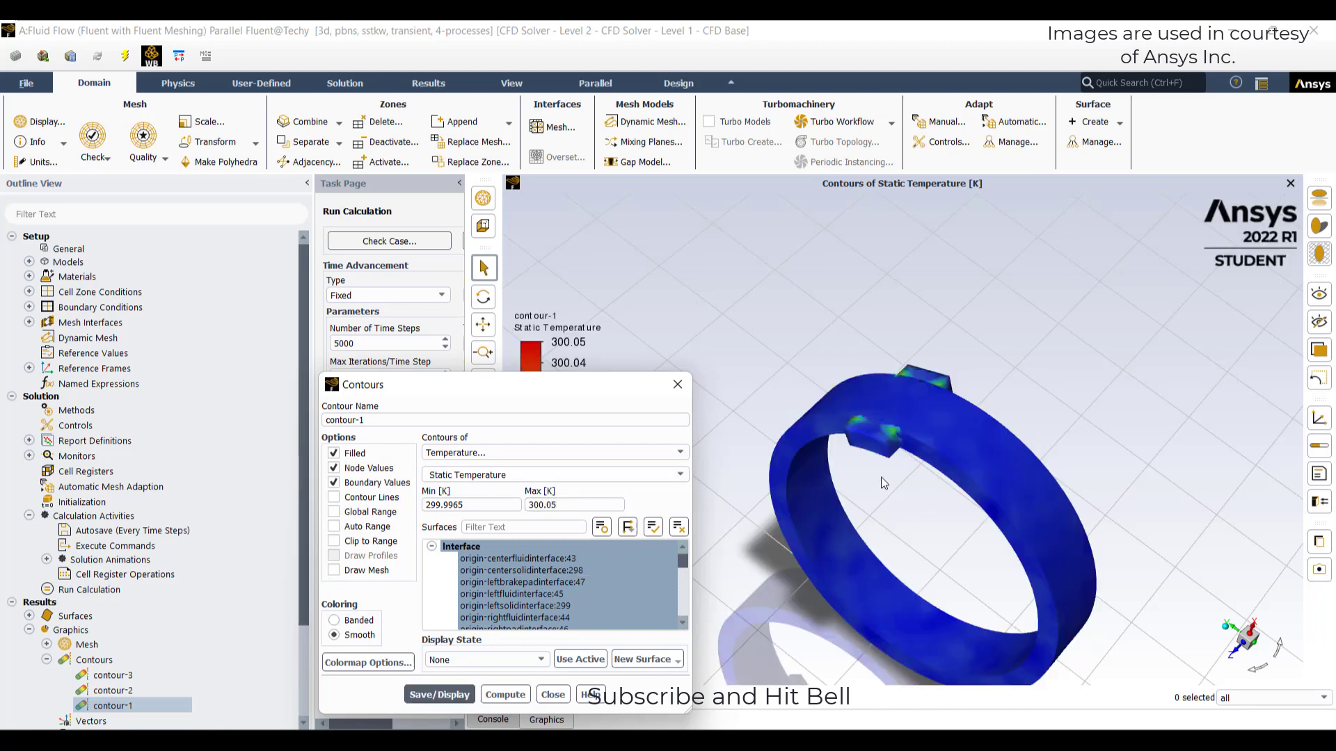
pyautogui.scroll(5, 881, 464)
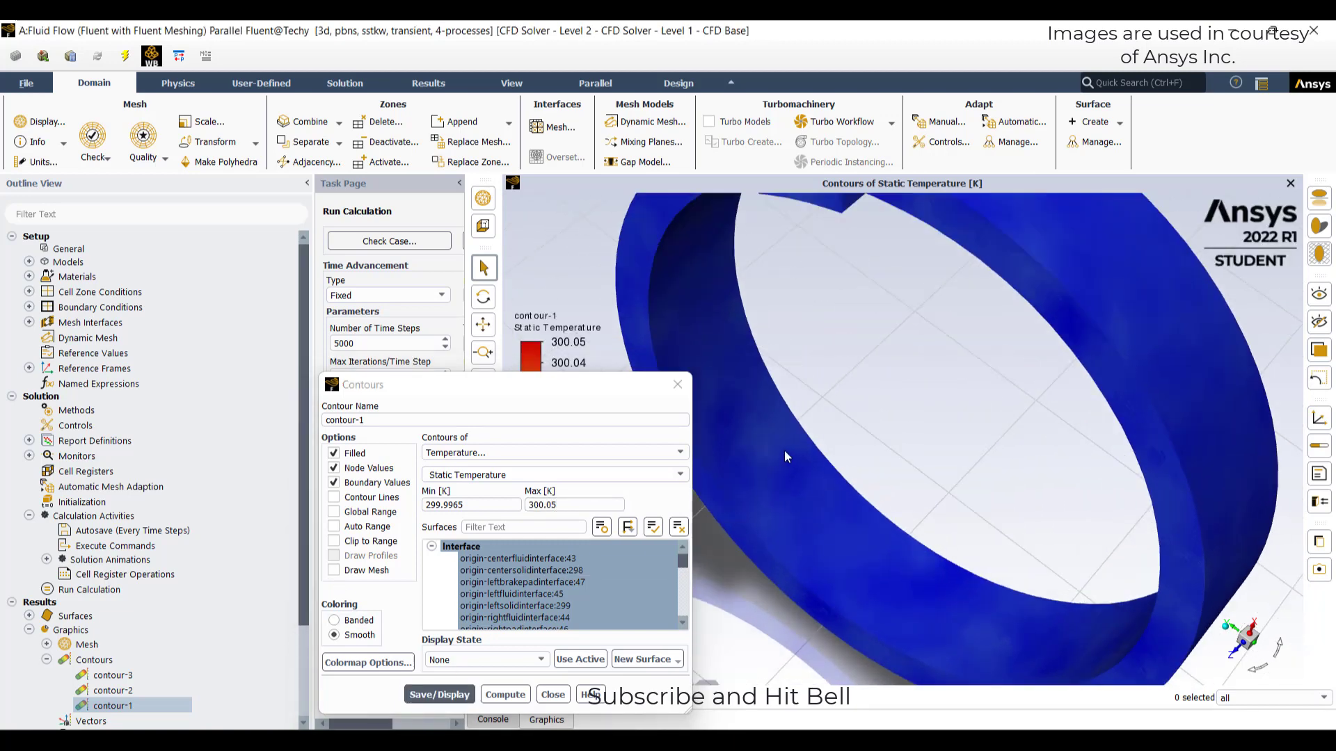
pyautogui.scroll(3, 779, 449)
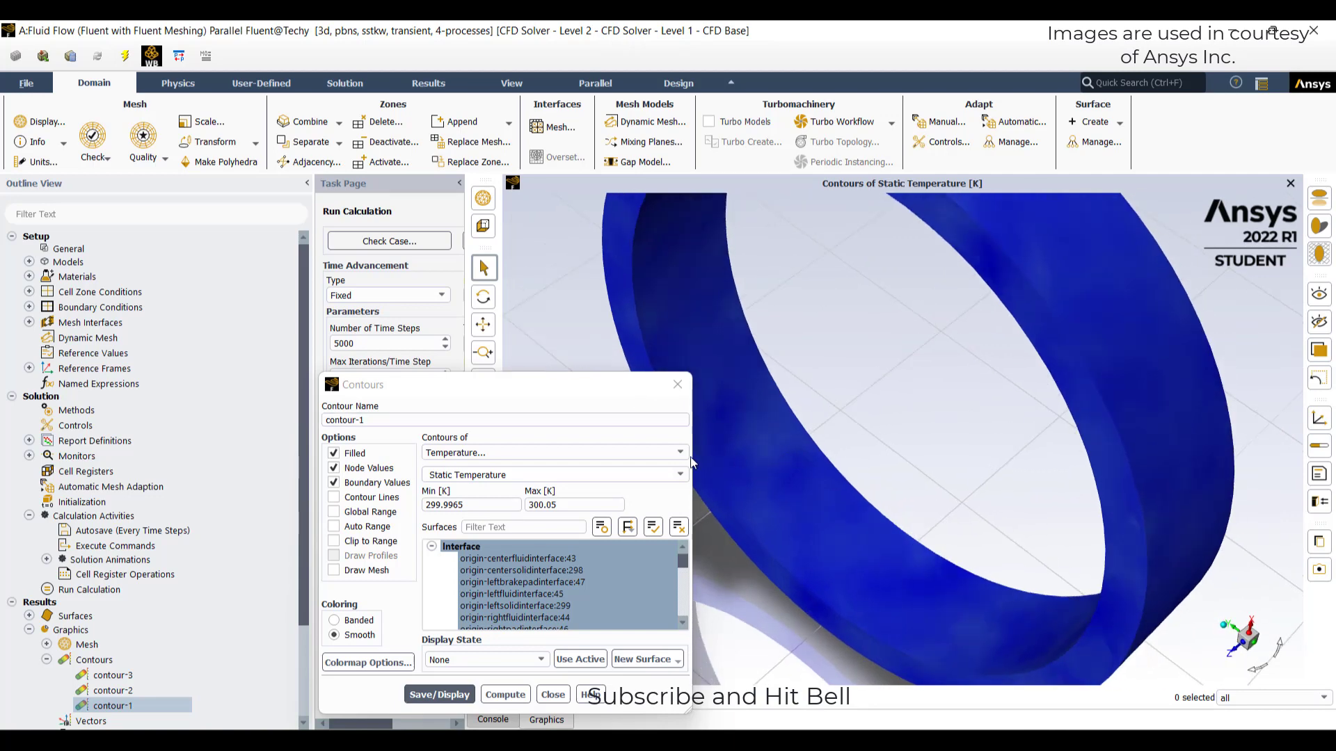
pyautogui.moveTo(540, 382); pyautogui.dragTo(304, 282)
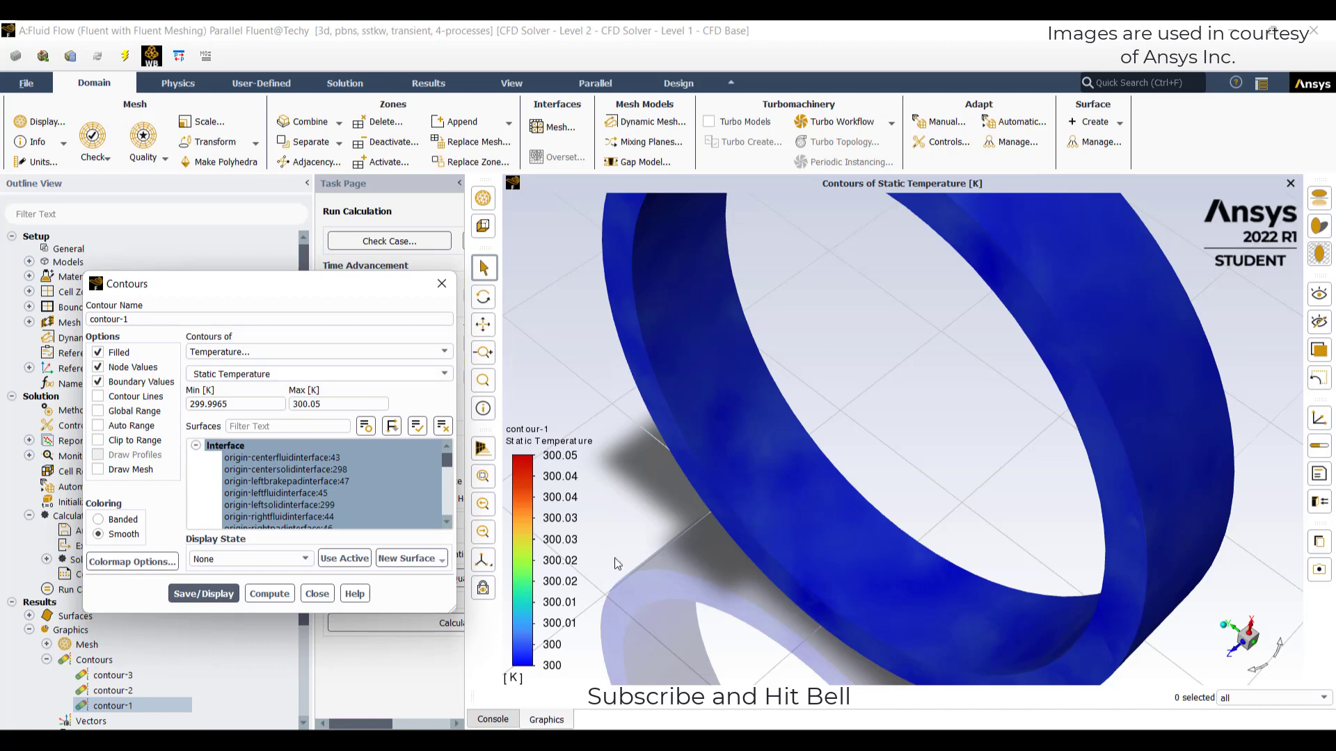
# - Open the Animations Playback panel, play animation-12, then stop it
pyautogui.click(316, 593)
pyautogui.scroll(-3, 62, 681)
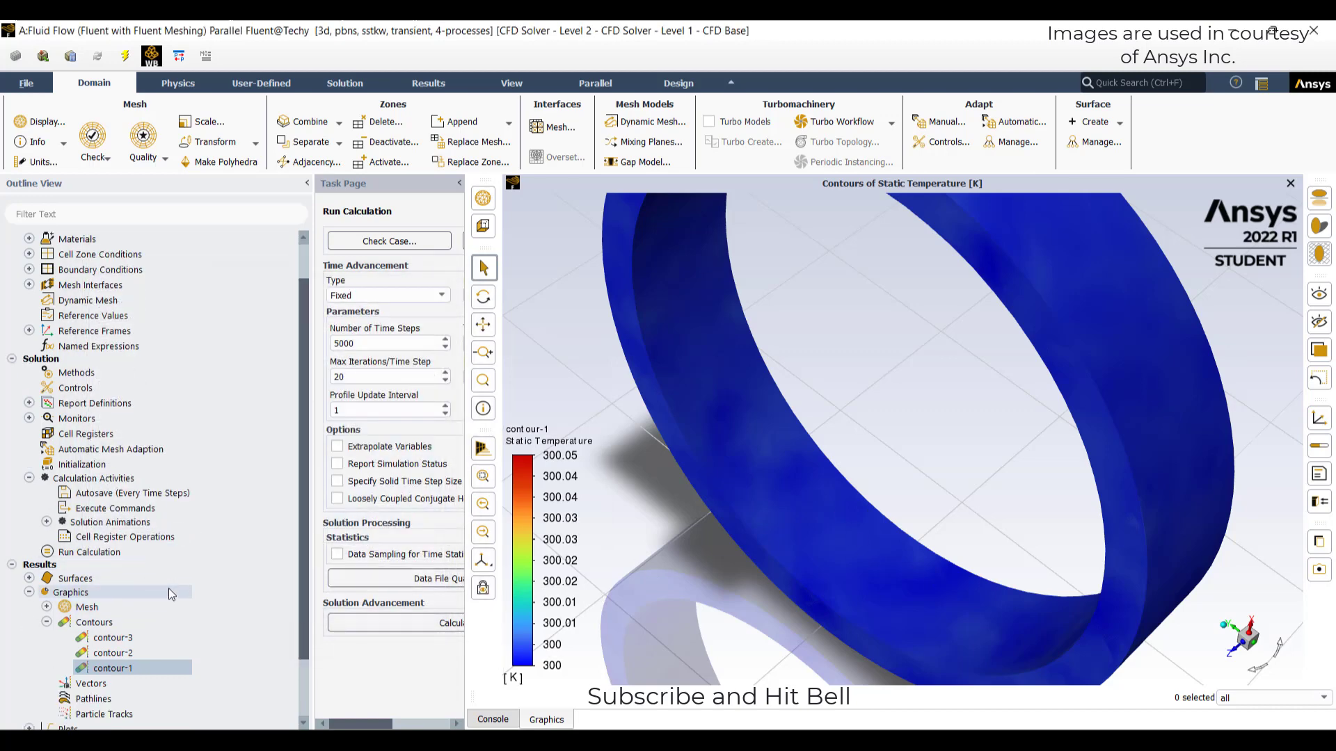
pyautogui.doubleClick(64, 683)
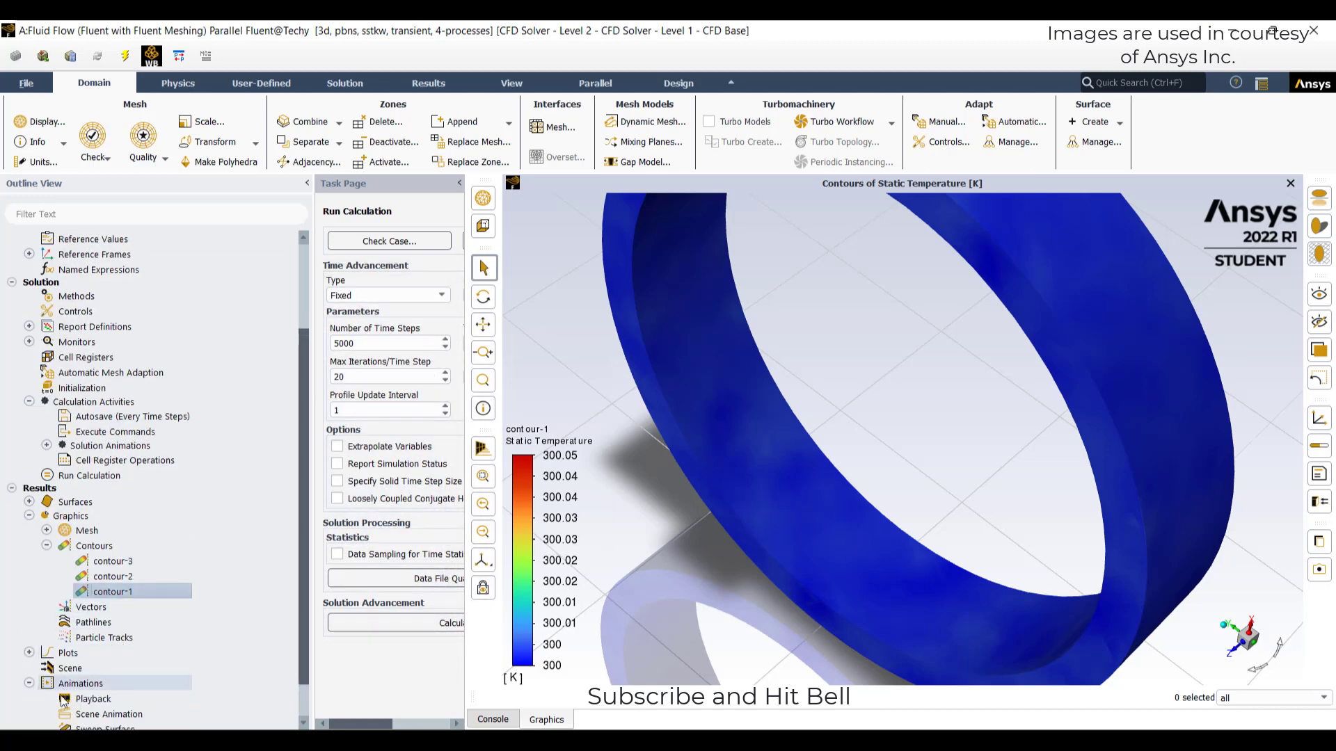
pyautogui.doubleClick(109, 701)
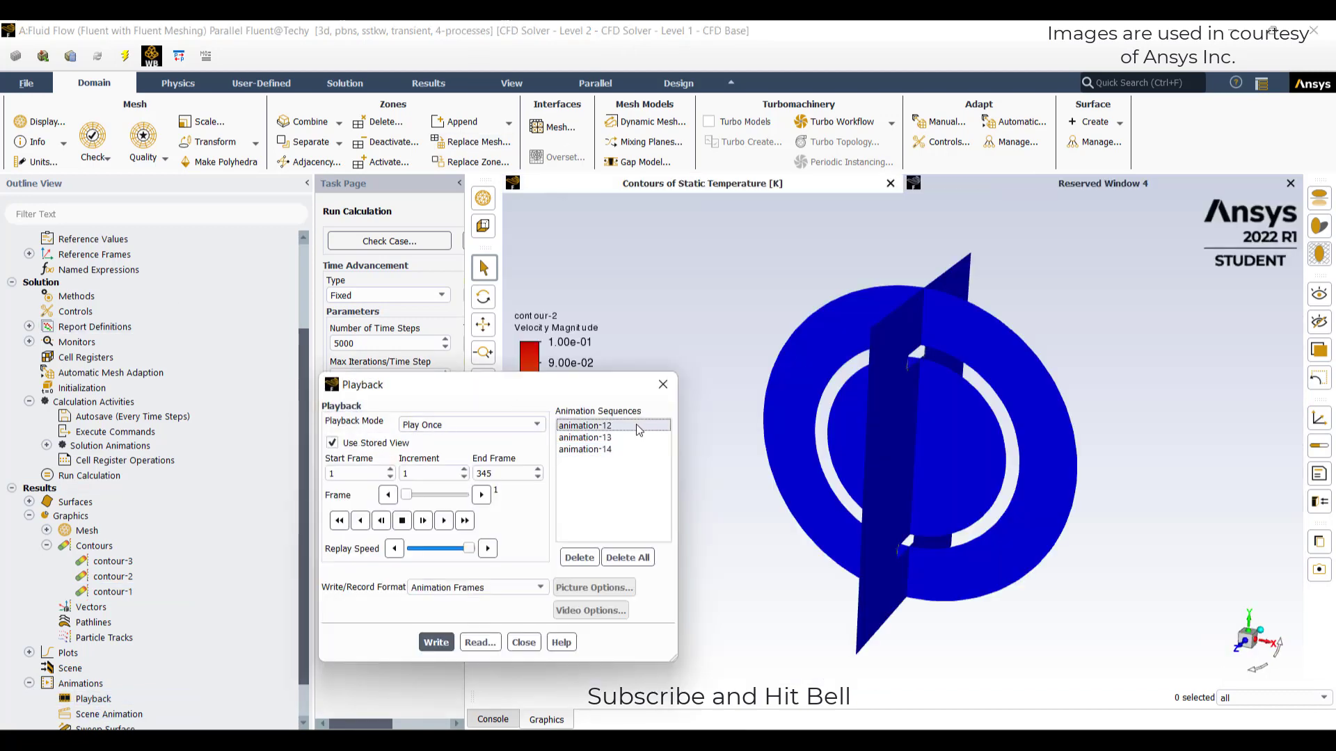
pyautogui.click(465, 521)
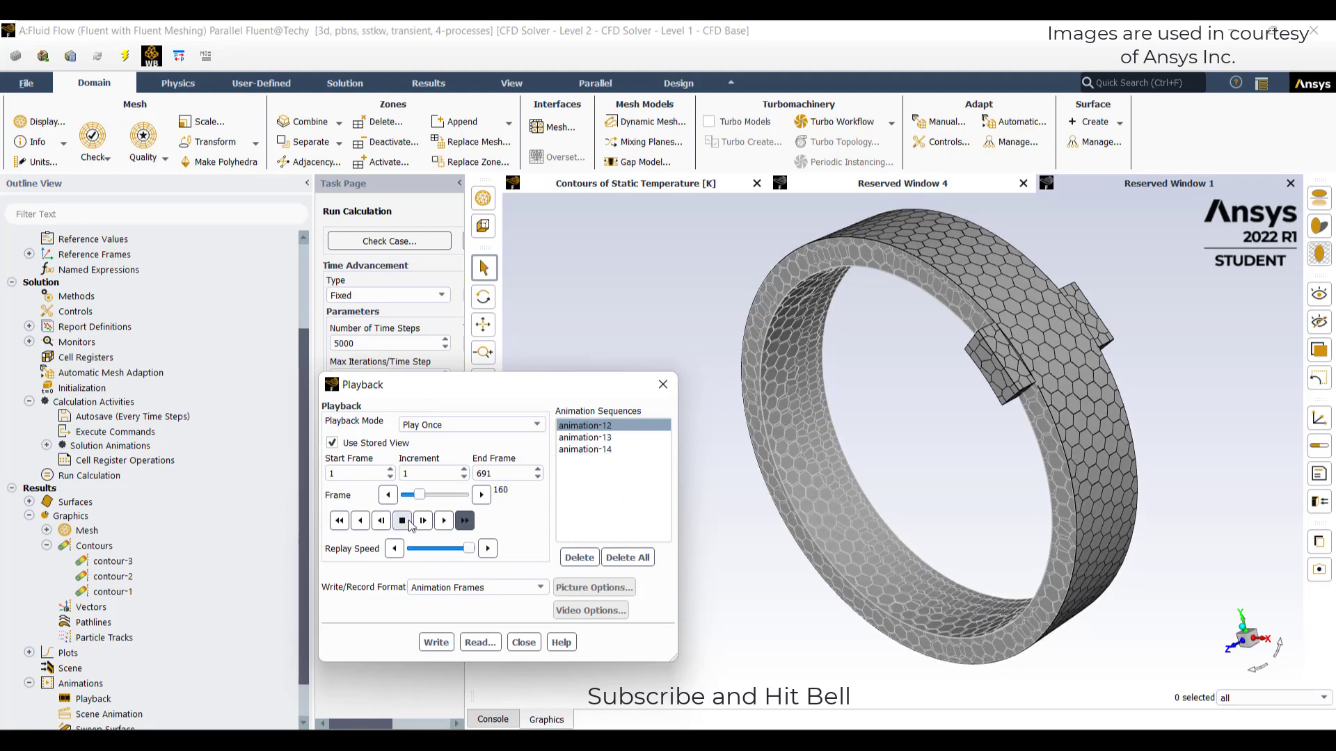
pyautogui.click(603, 451)
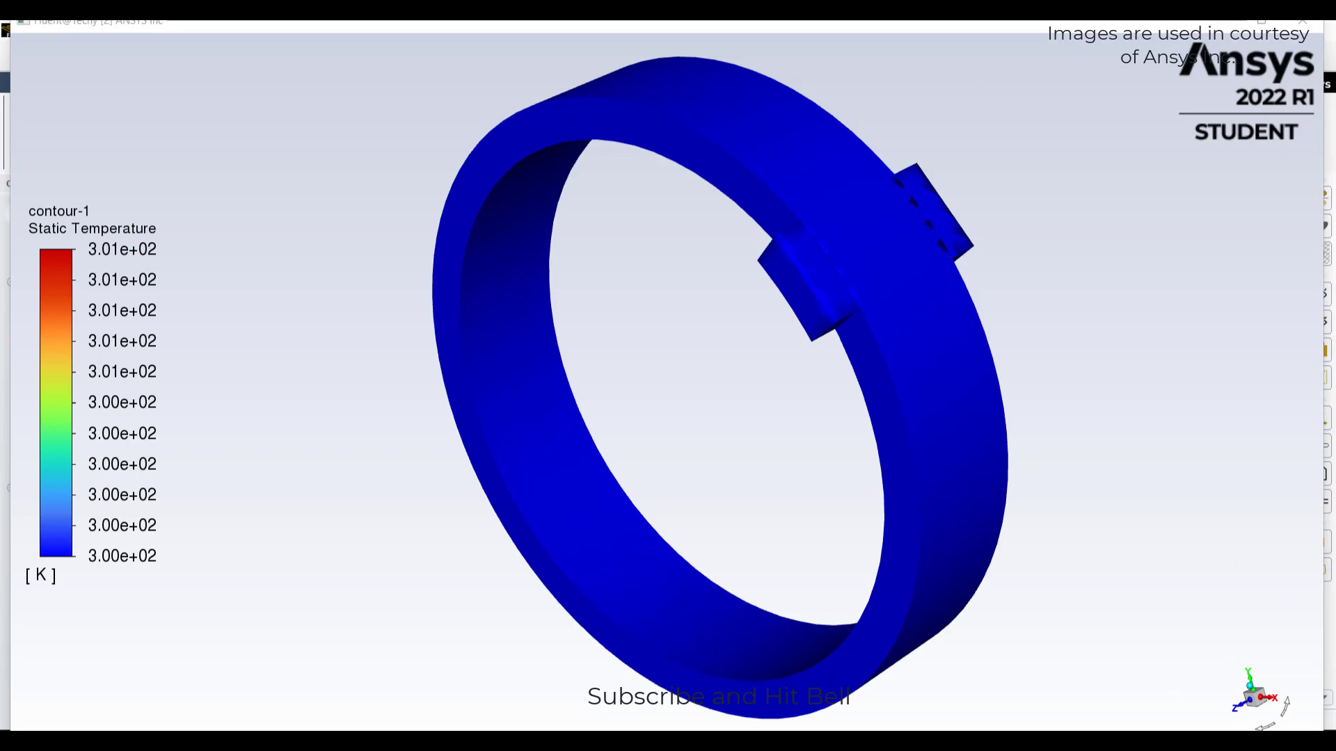
# - Play animation-13 and view its contour-2 velocity playback in the Reserved Window 4 tab
pyautogui.moveTo(1031, 703)
pyautogui.click(782, 688)
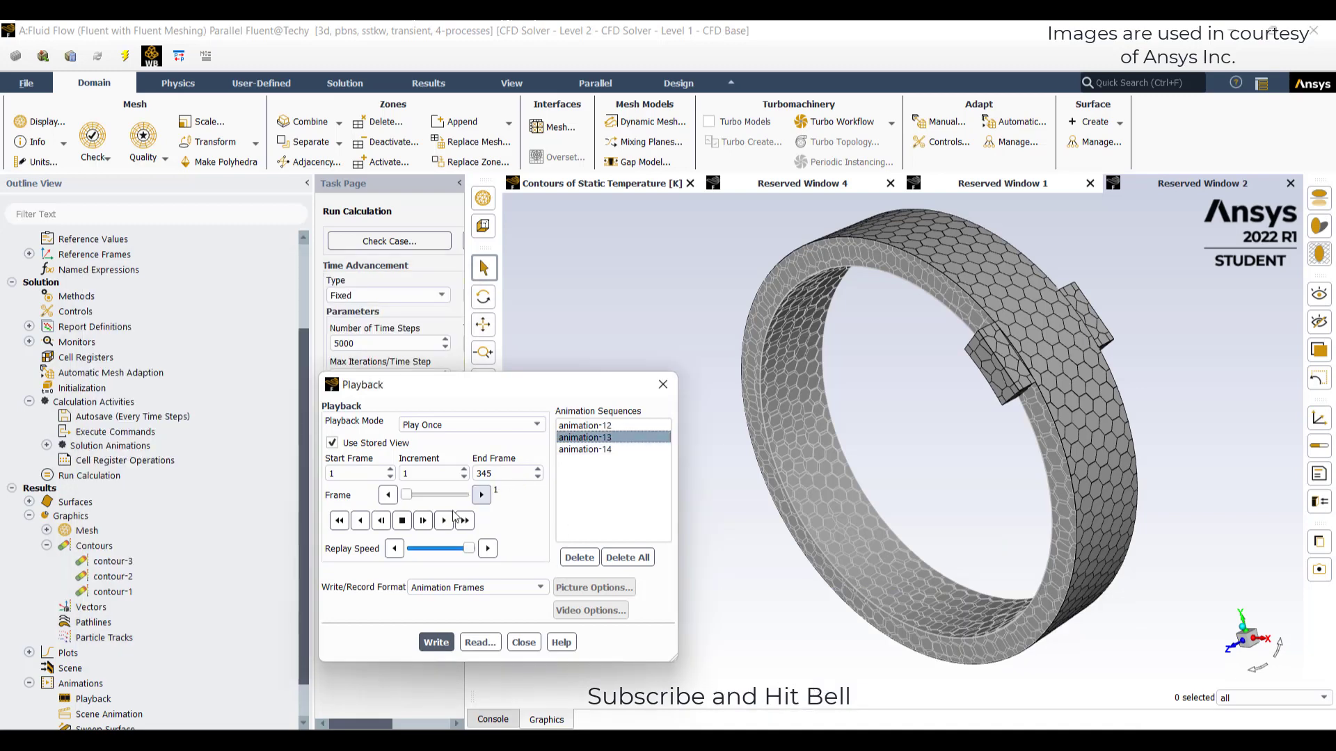
pyautogui.click(464, 521)
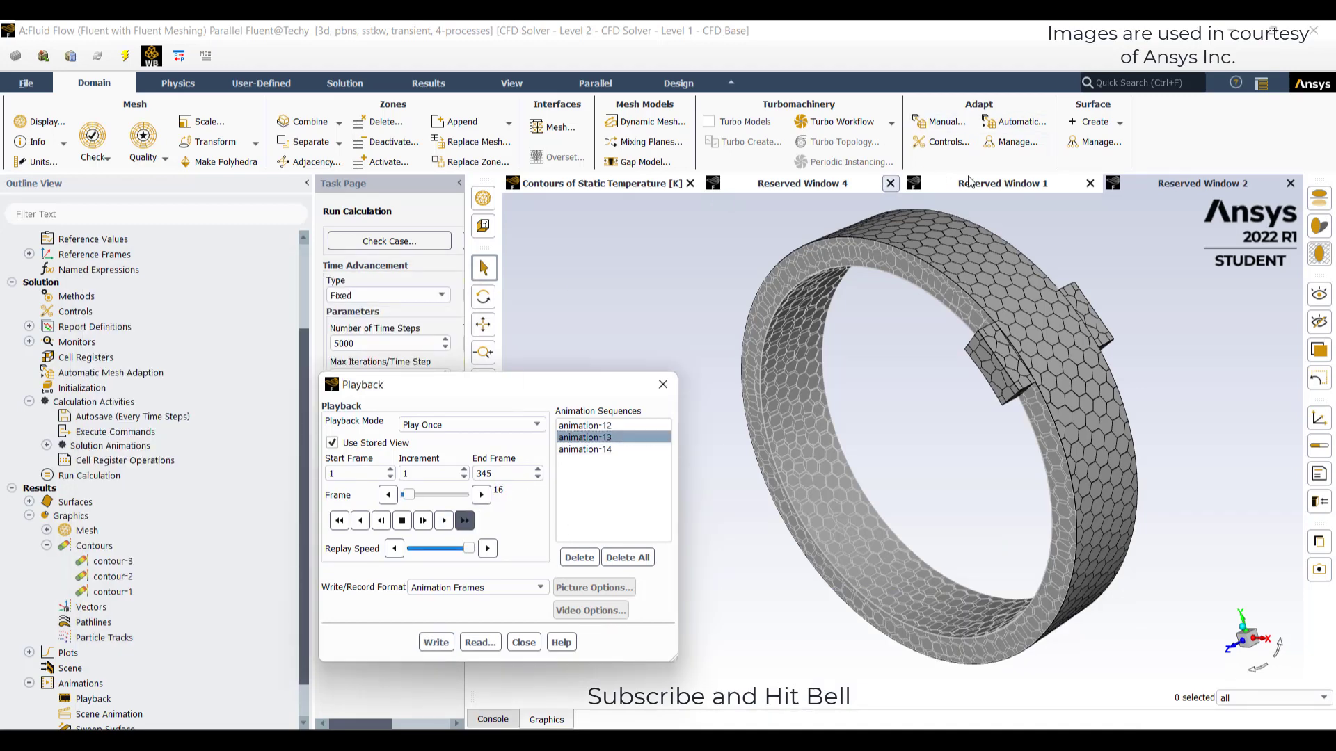
pyautogui.click(991, 186)
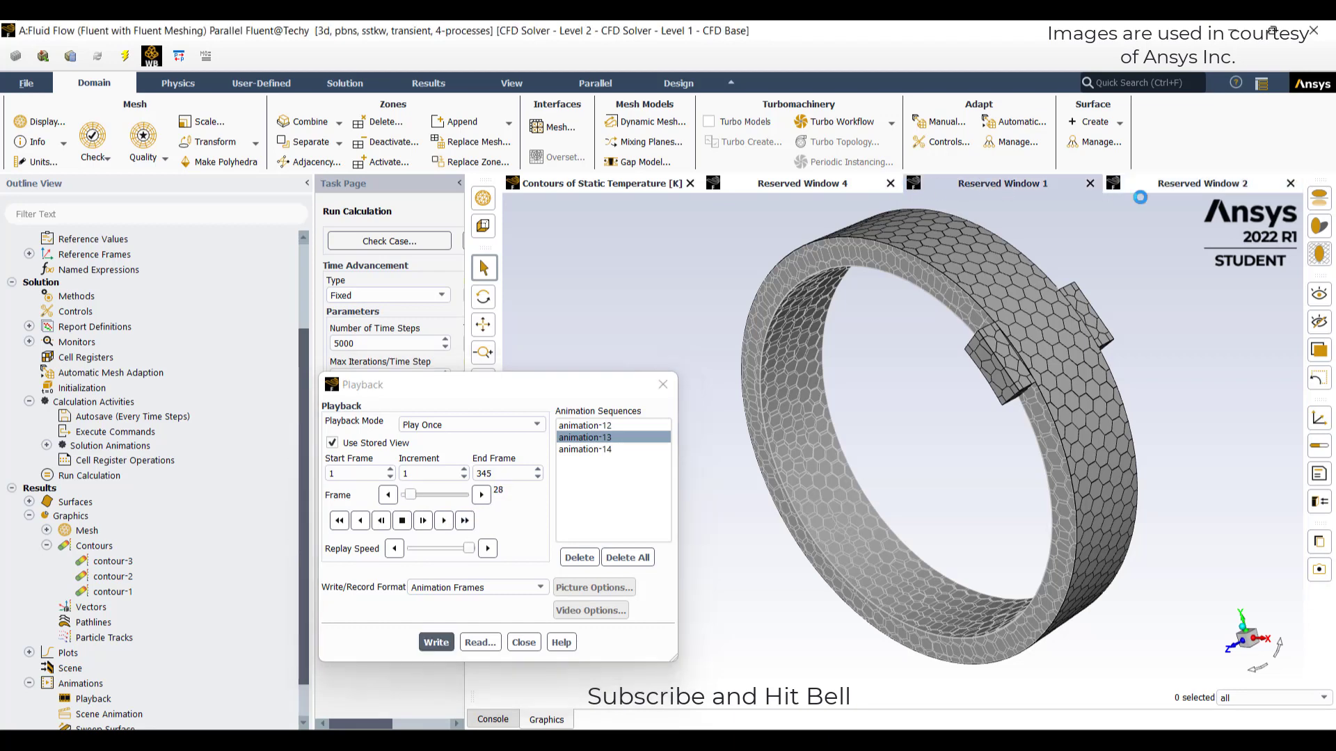
pyautogui.click(825, 187)
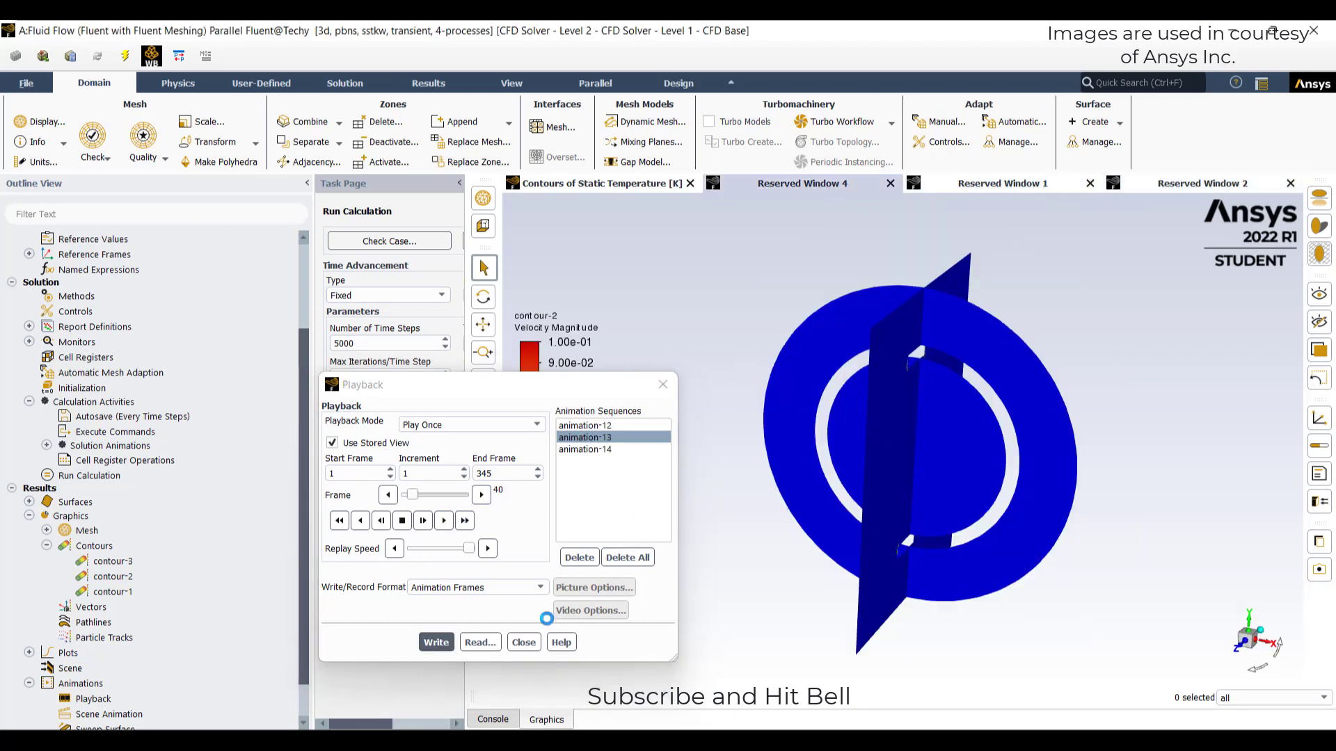
pyautogui.moveTo(917, 741)
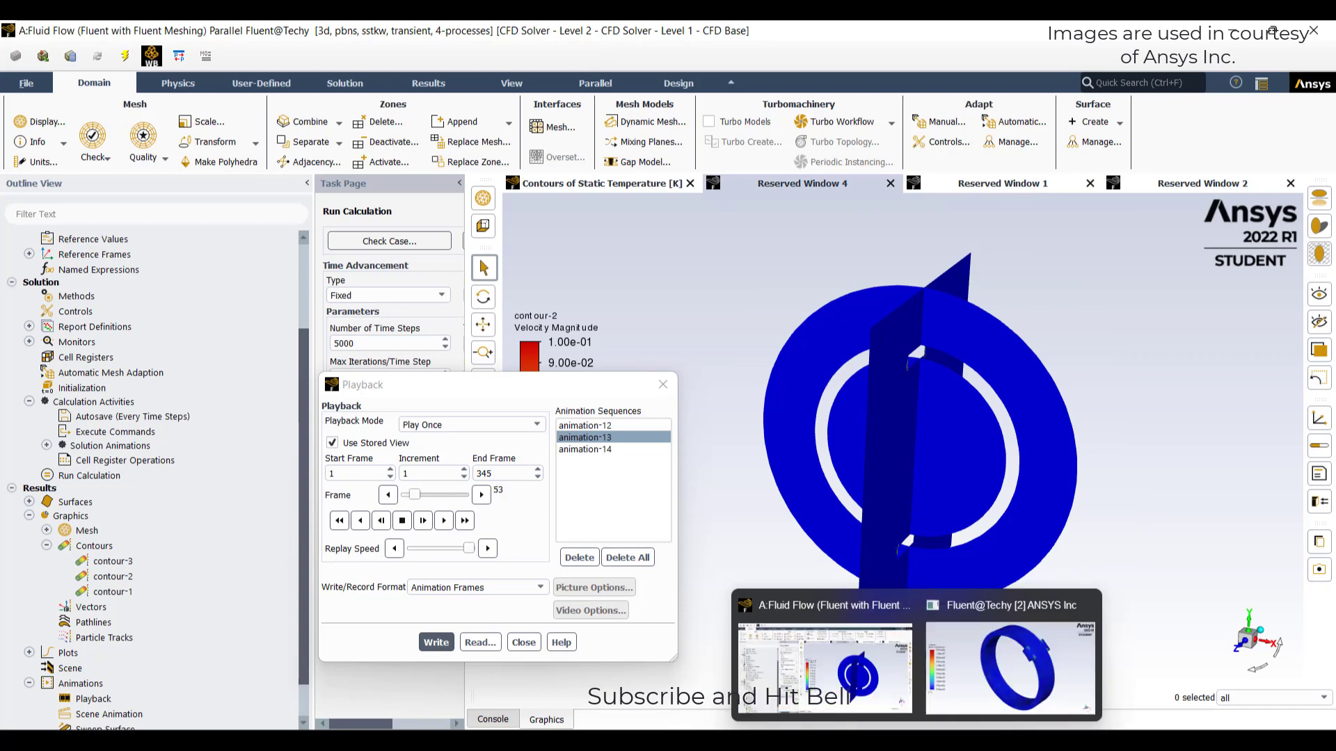
pyautogui.click(1070, 647)
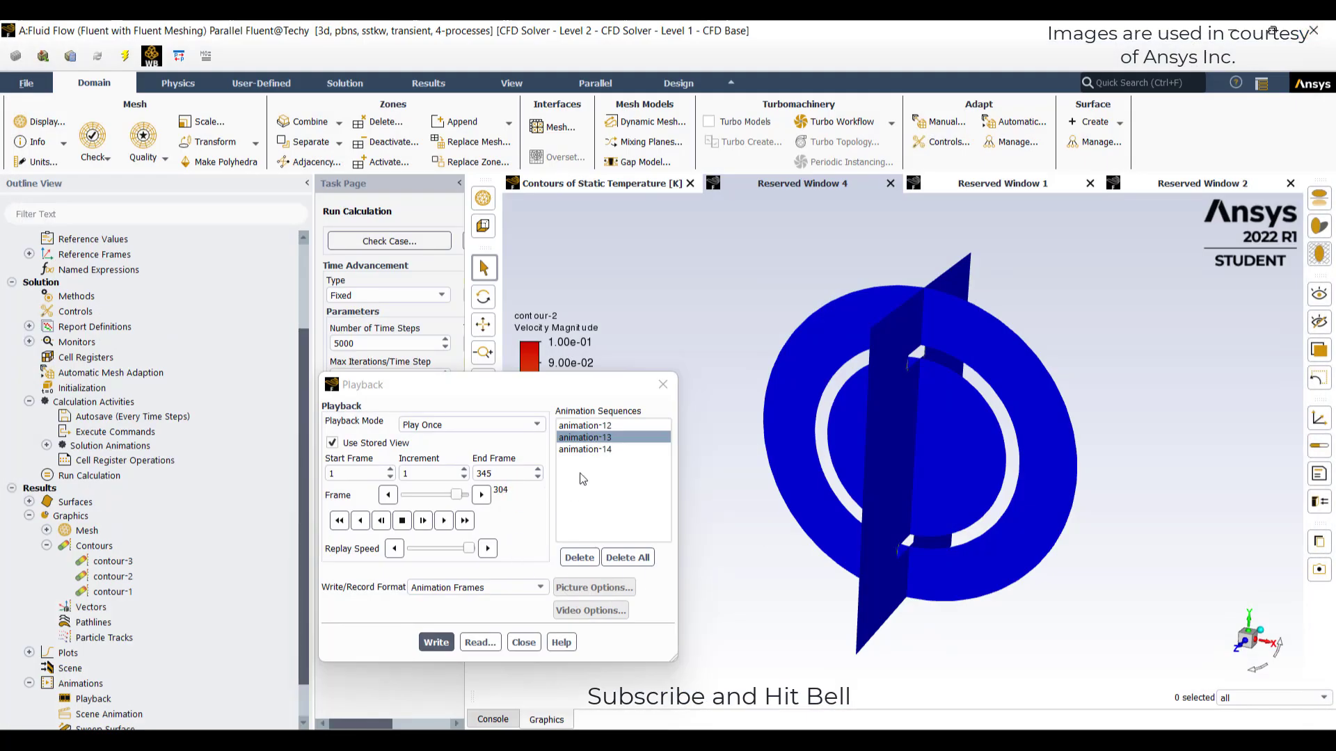
# - Rewind animation-14 to frame 1, replay it, and stop at frame 259
pyautogui.click(585, 449)
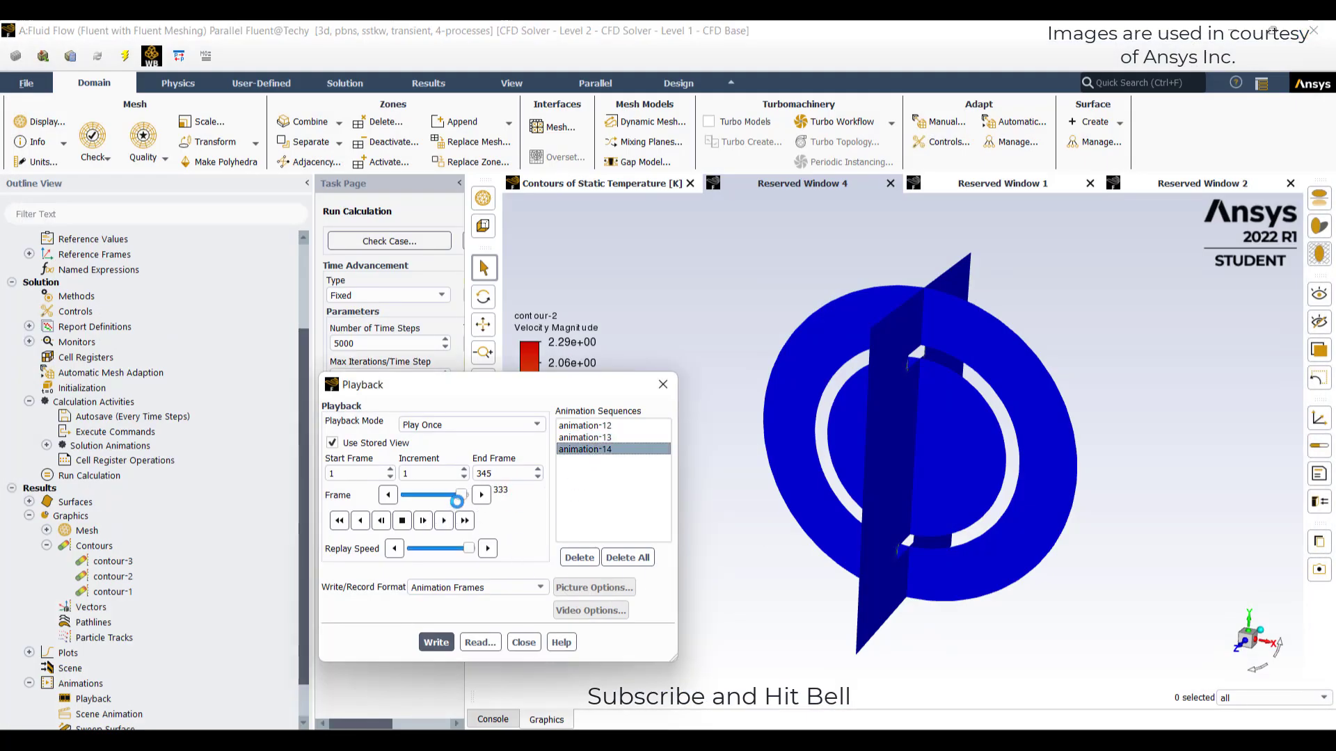
pyautogui.click(402, 520)
pyautogui.click(444, 520)
pyautogui.click(464, 521)
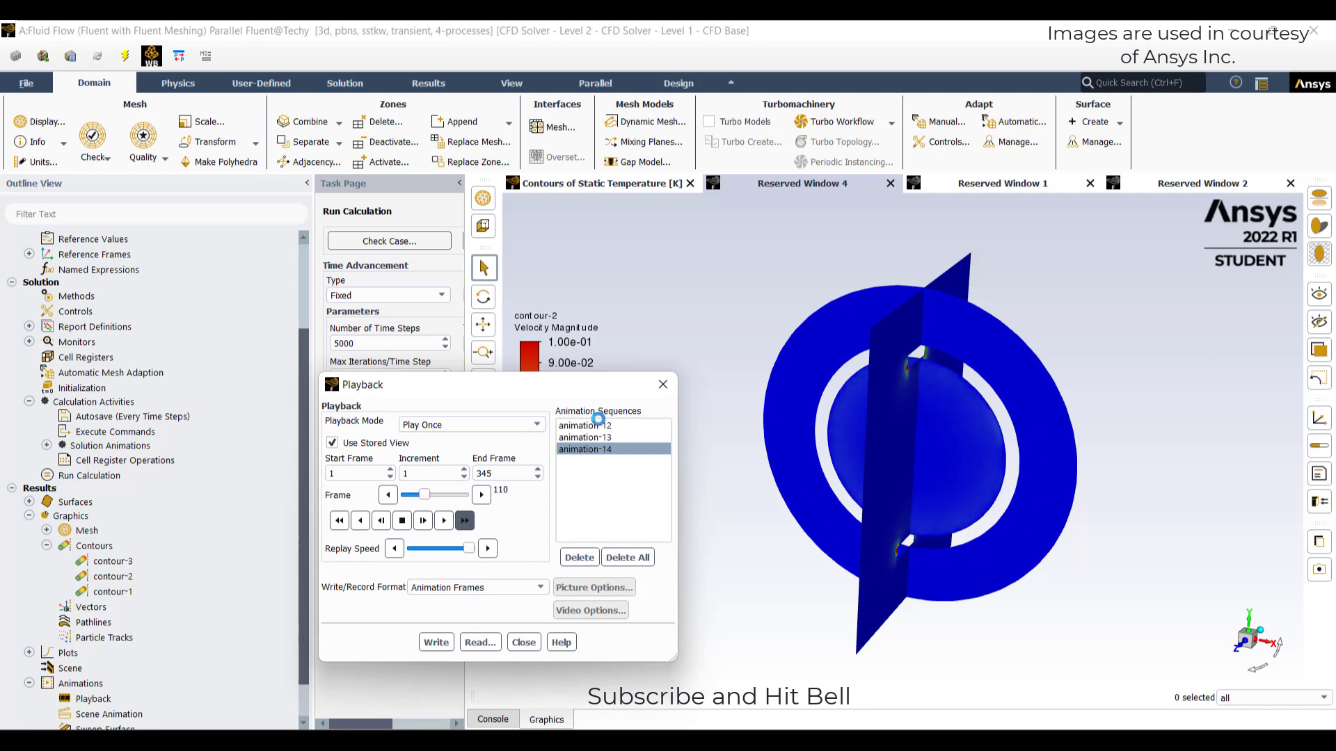
pyautogui.moveTo(431, 385); pyautogui.dragTo(223, 347)
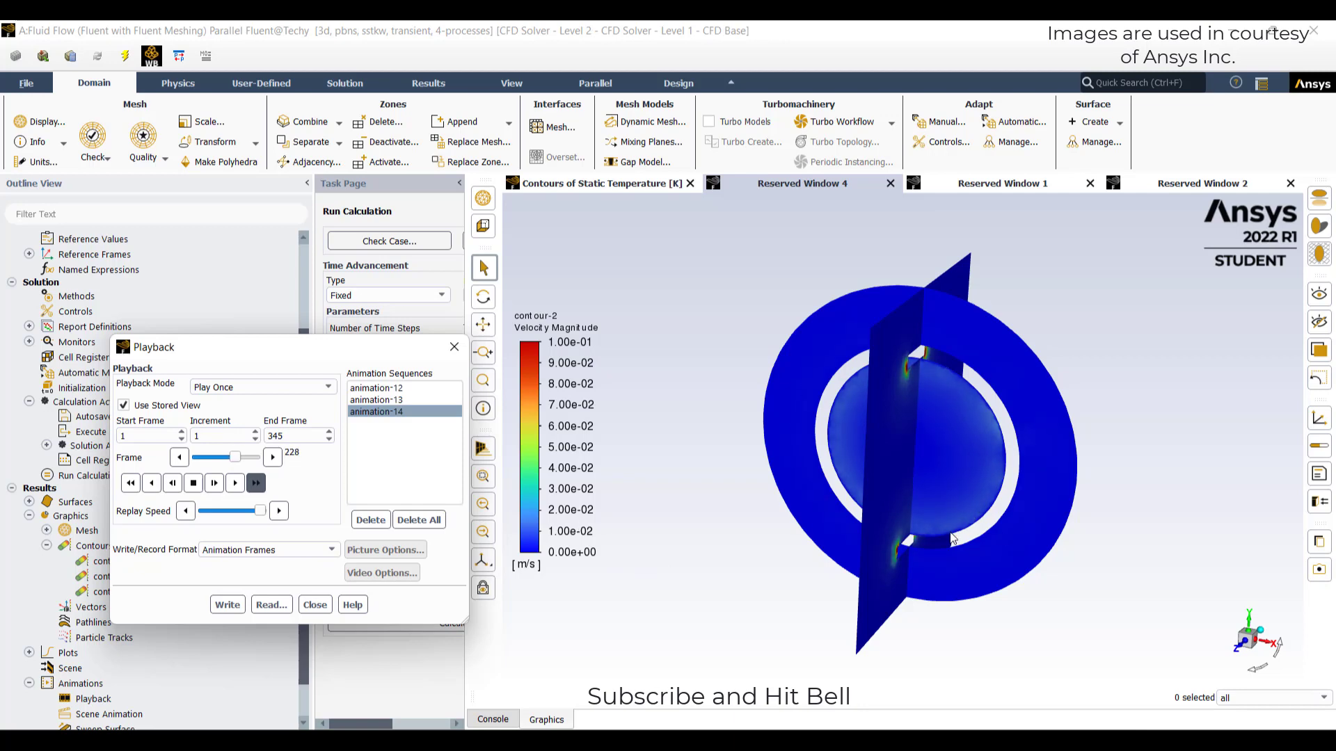
pyautogui.click(195, 483)
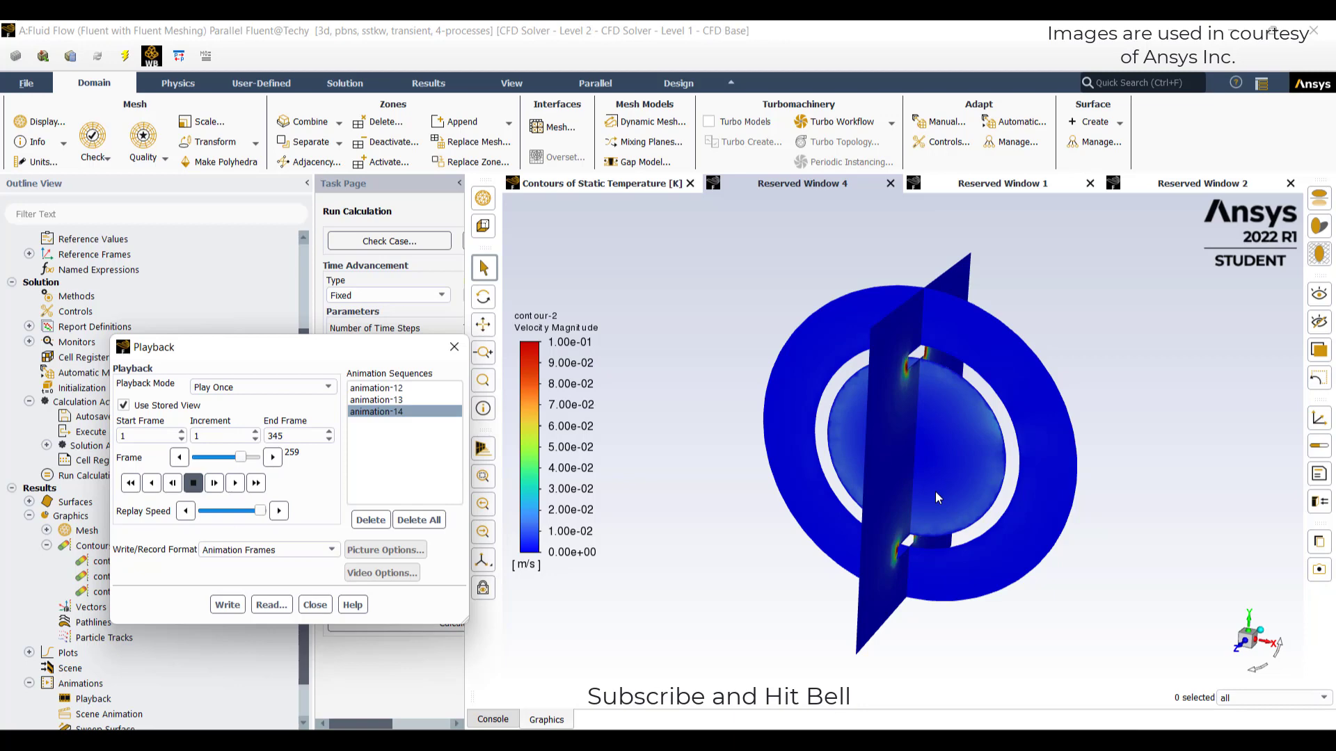
# - Open a Surface Integrals report set to Area-Weighted Average
pyautogui.click(314, 604)
pyautogui.scroll(-1, 31, 650)
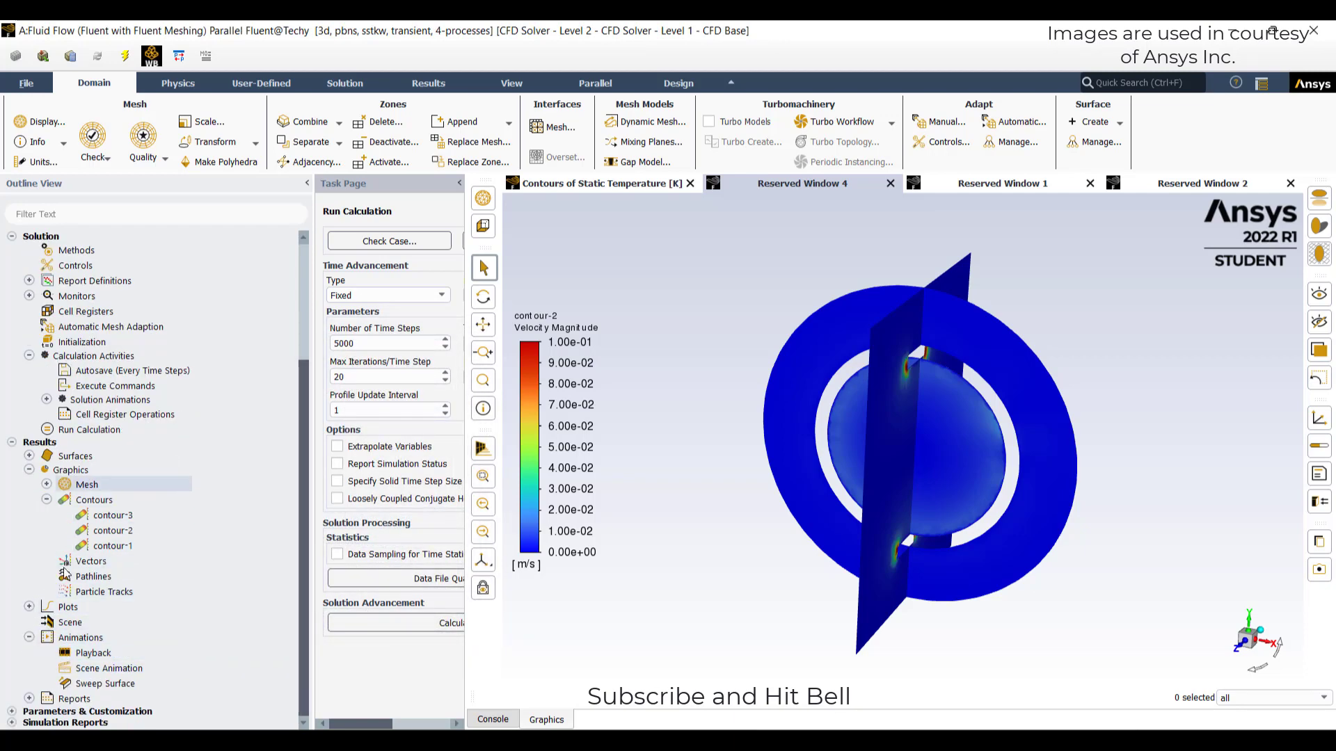
pyautogui.click(29, 698)
pyautogui.scroll(-2, 29, 700)
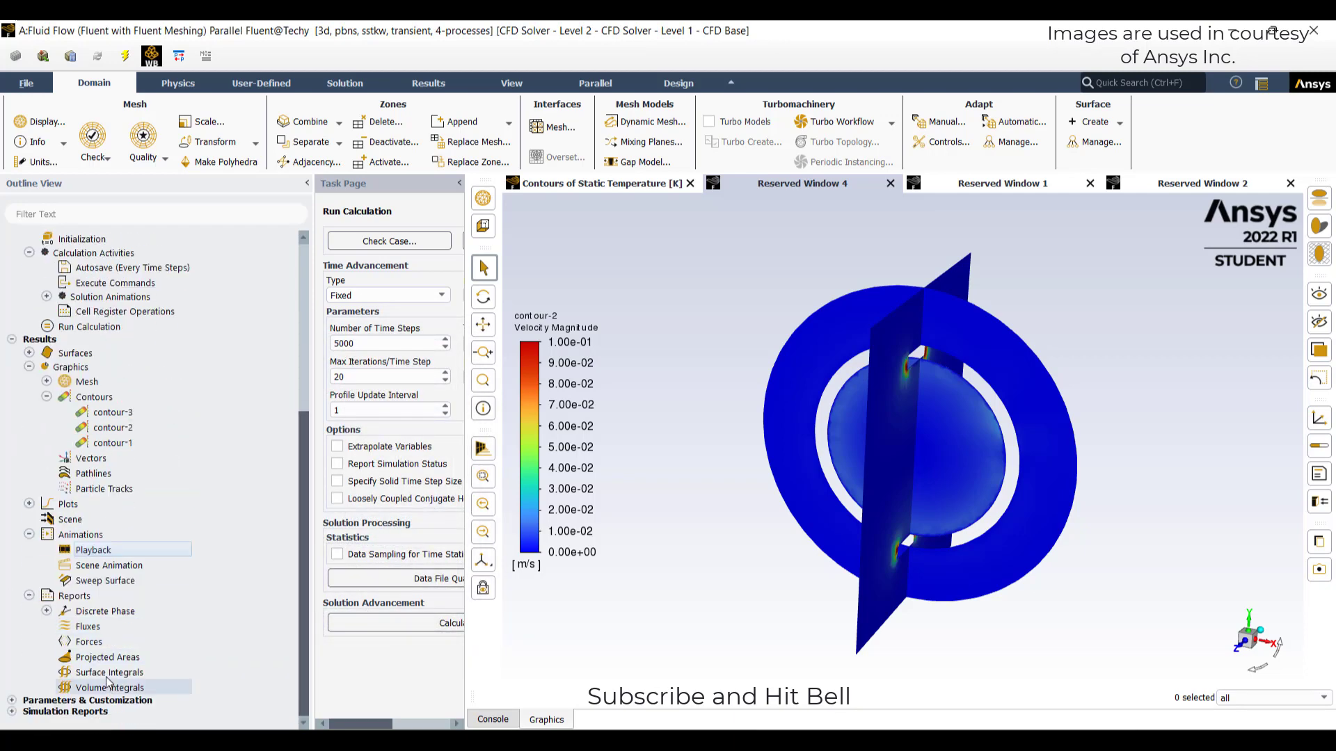
pyautogui.doubleClick(108, 672)
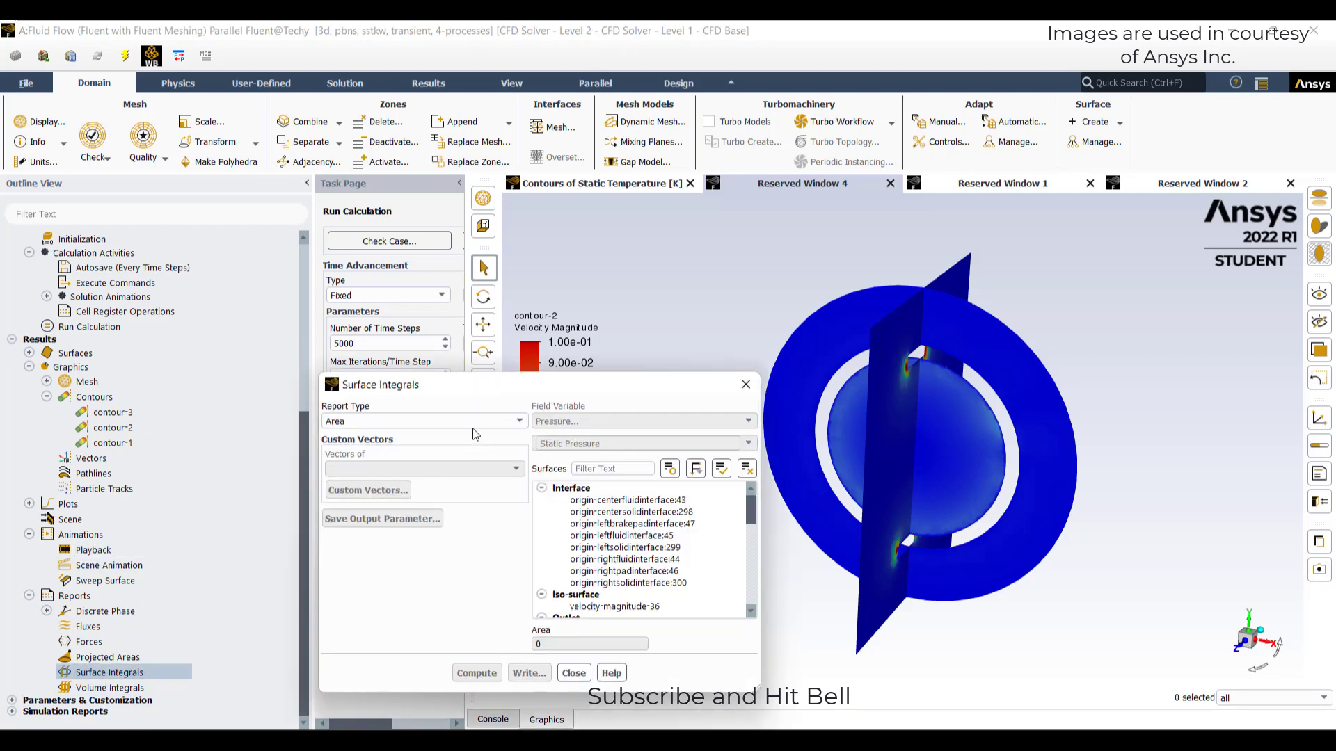
pyautogui.click(473, 421)
pyautogui.click(446, 444)
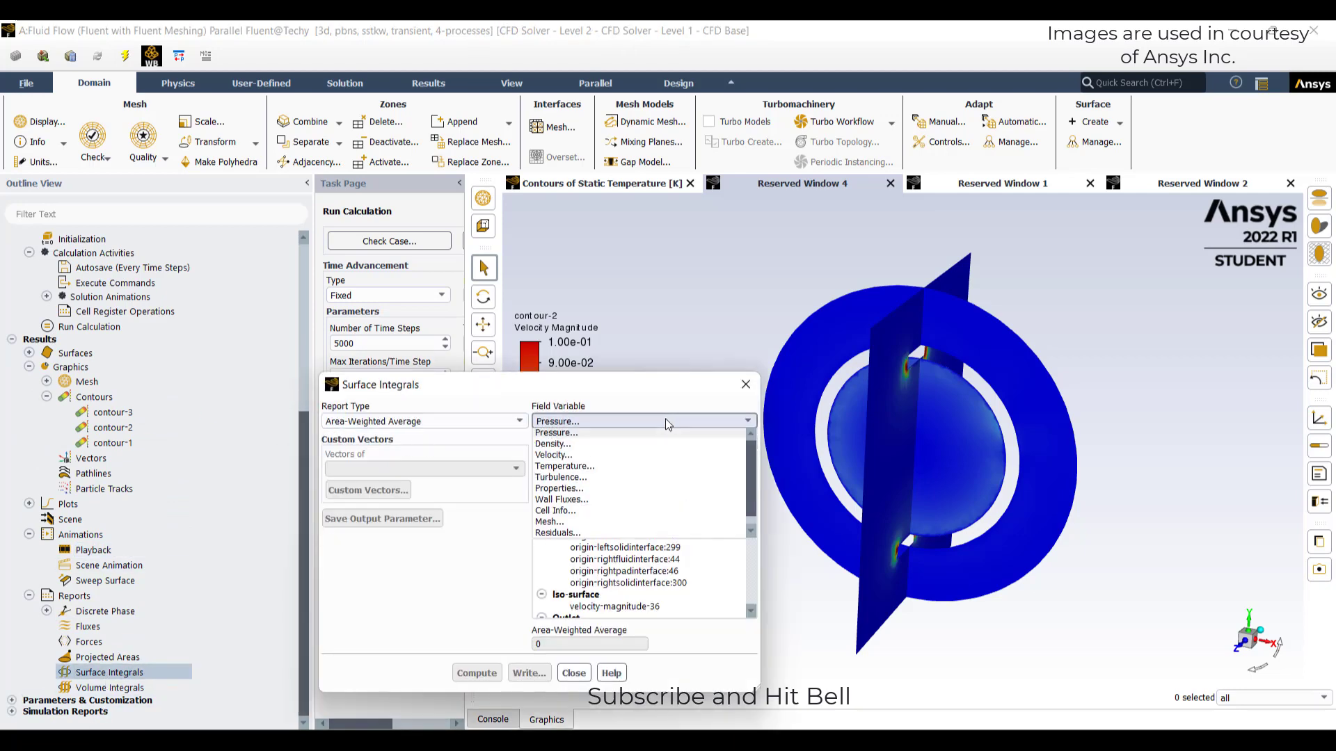
# - Set the field variable to Wall Fluxes > Surface Heat Transfer Coef
pyautogui.click(636, 422)
pyautogui.click(576, 470)
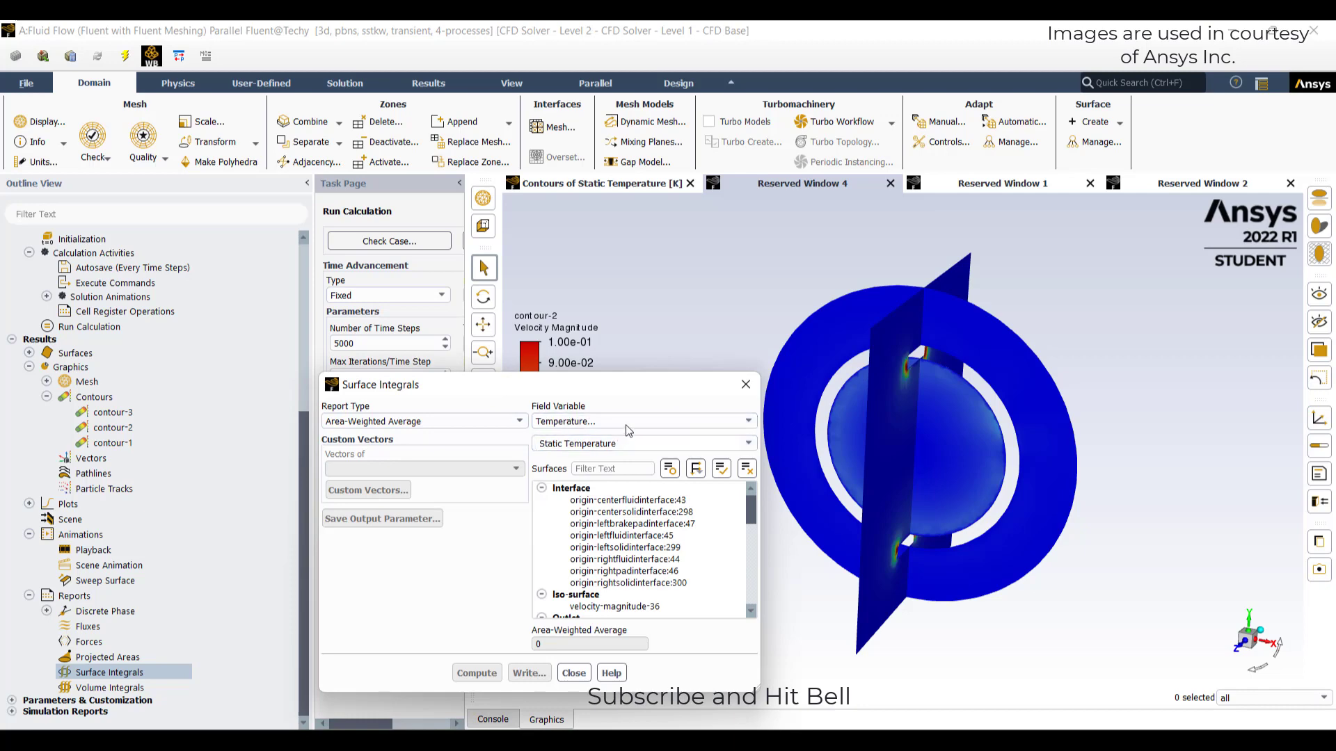
pyautogui.click(577, 421)
pyautogui.click(567, 502)
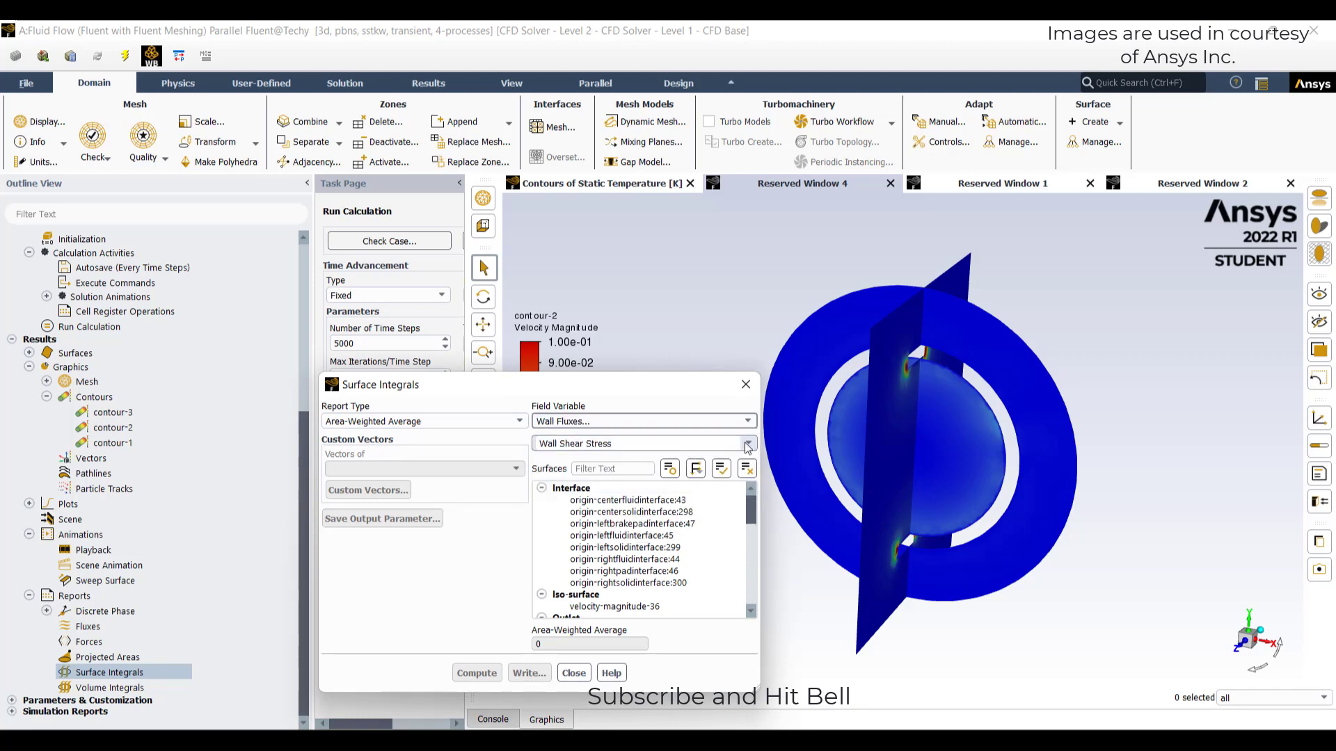
pyautogui.click(598, 444)
pyautogui.click(602, 525)
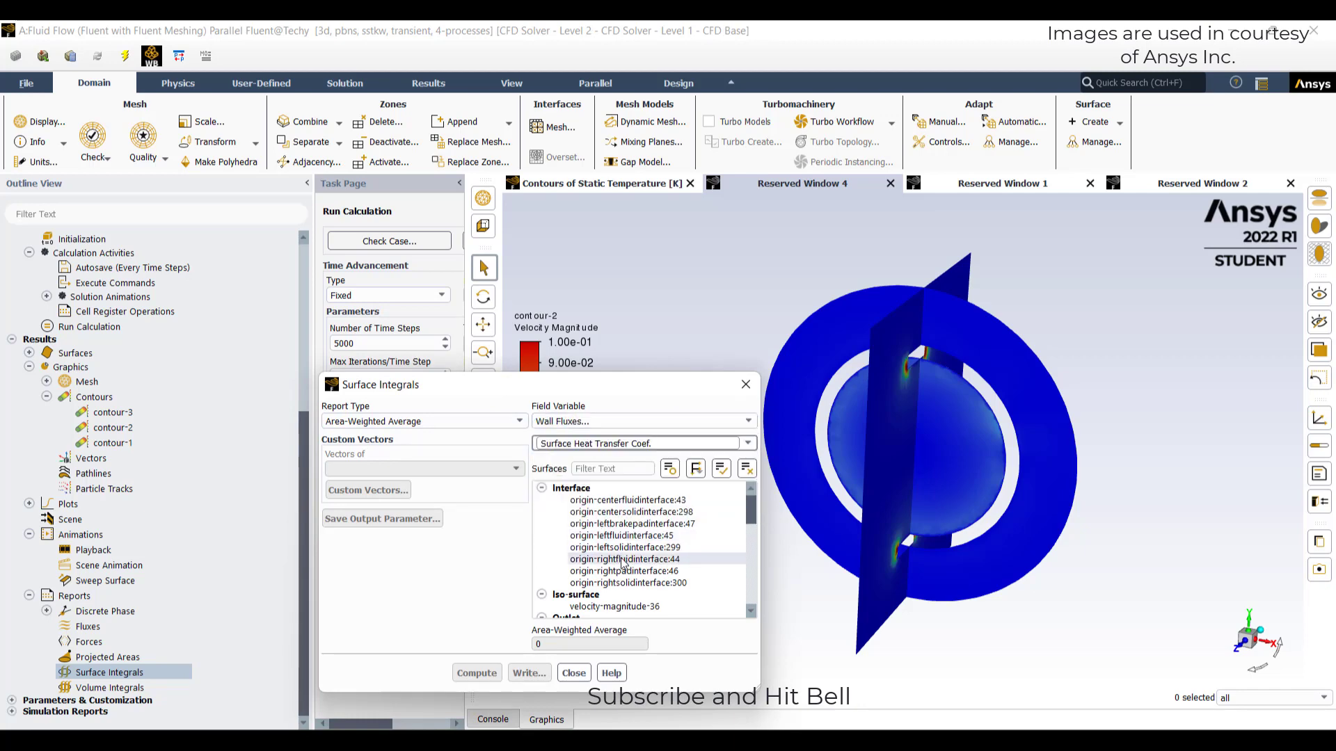
pyautogui.scroll(-3, 624, 563)
pyautogui.scroll(-2, 624, 563)
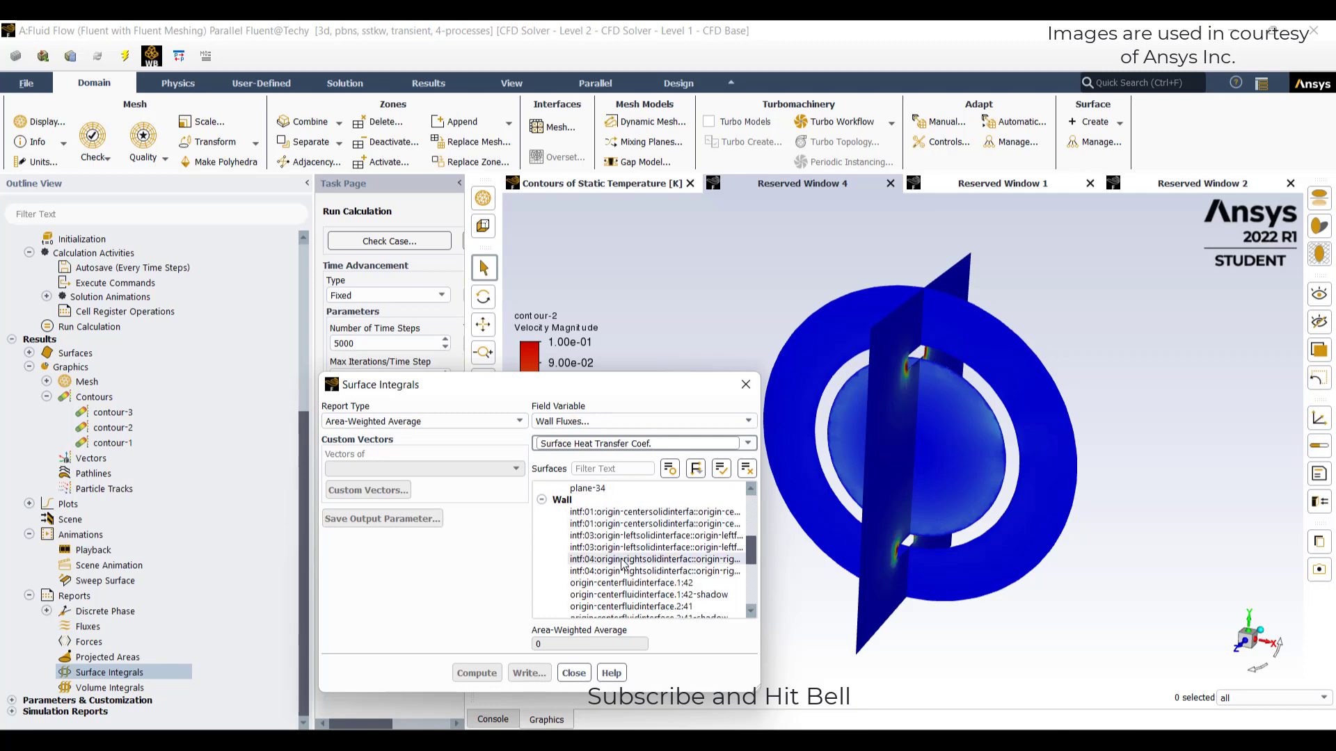
# - Compute the average on the origin-centerfluidinterface.1:42 surface
pyautogui.click(663, 513)
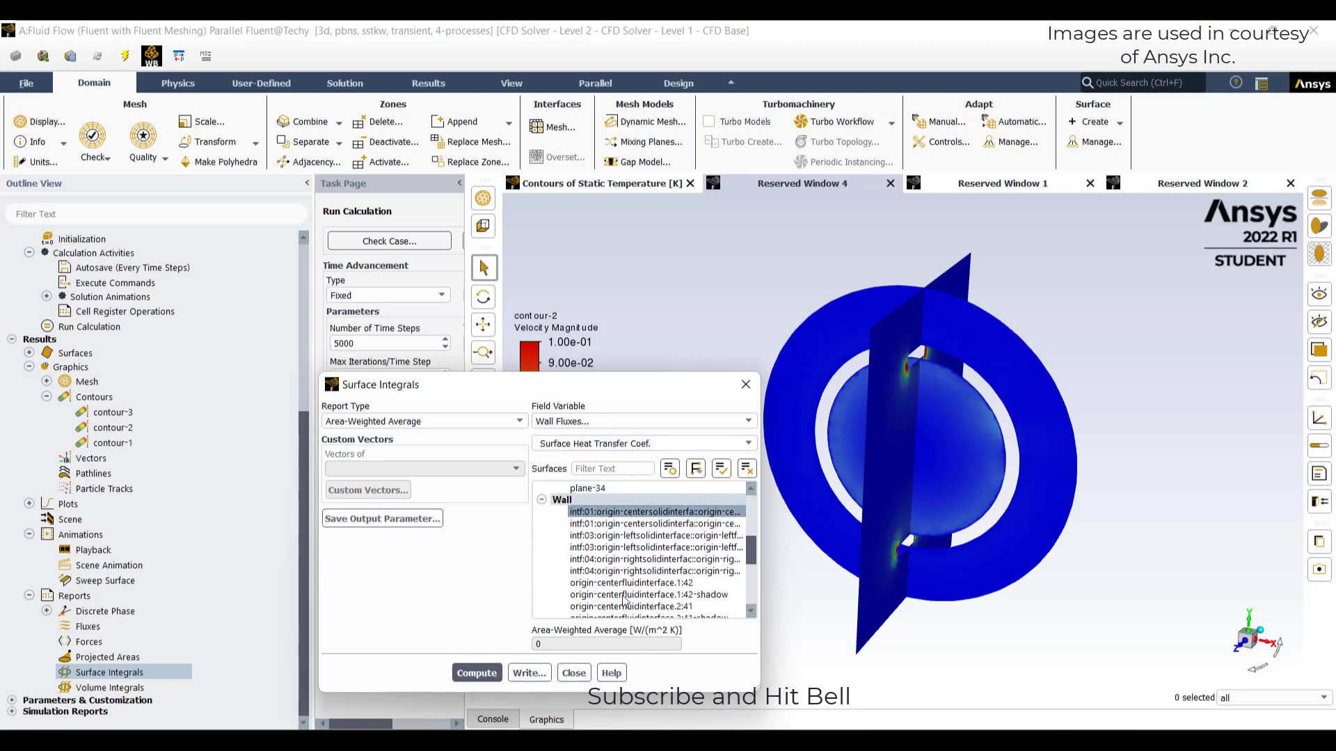
pyautogui.click(654, 524)
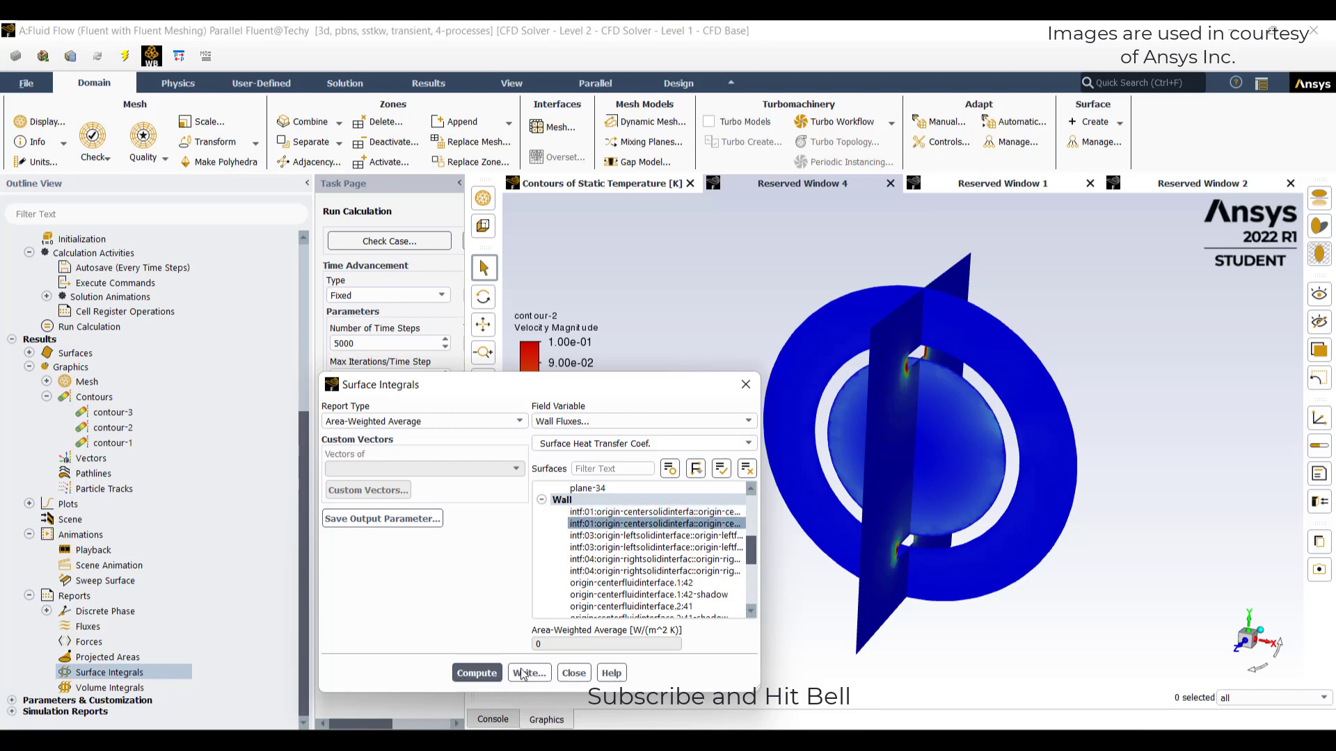
pyautogui.moveTo(761, 691); pyautogui.dragTo(1000, 691)
pyautogui.scroll(-1, 772, 566)
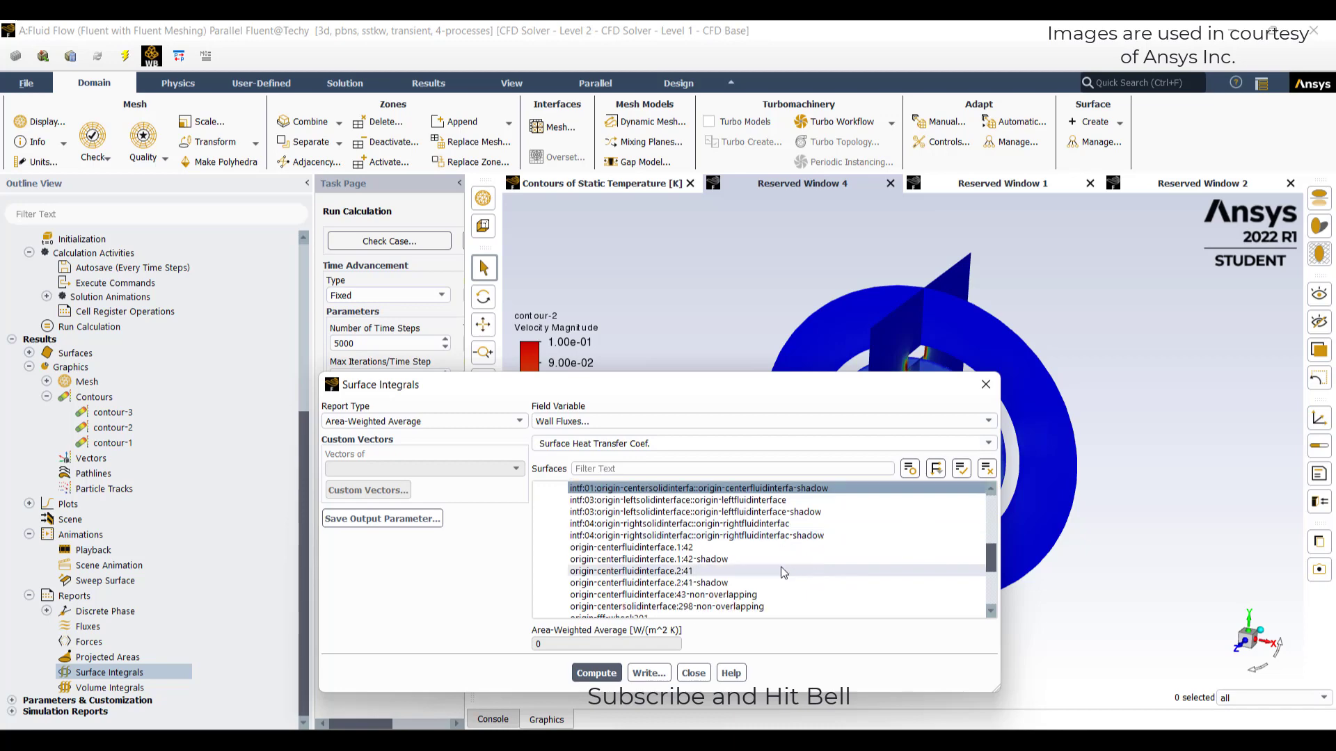
pyautogui.click(661, 548)
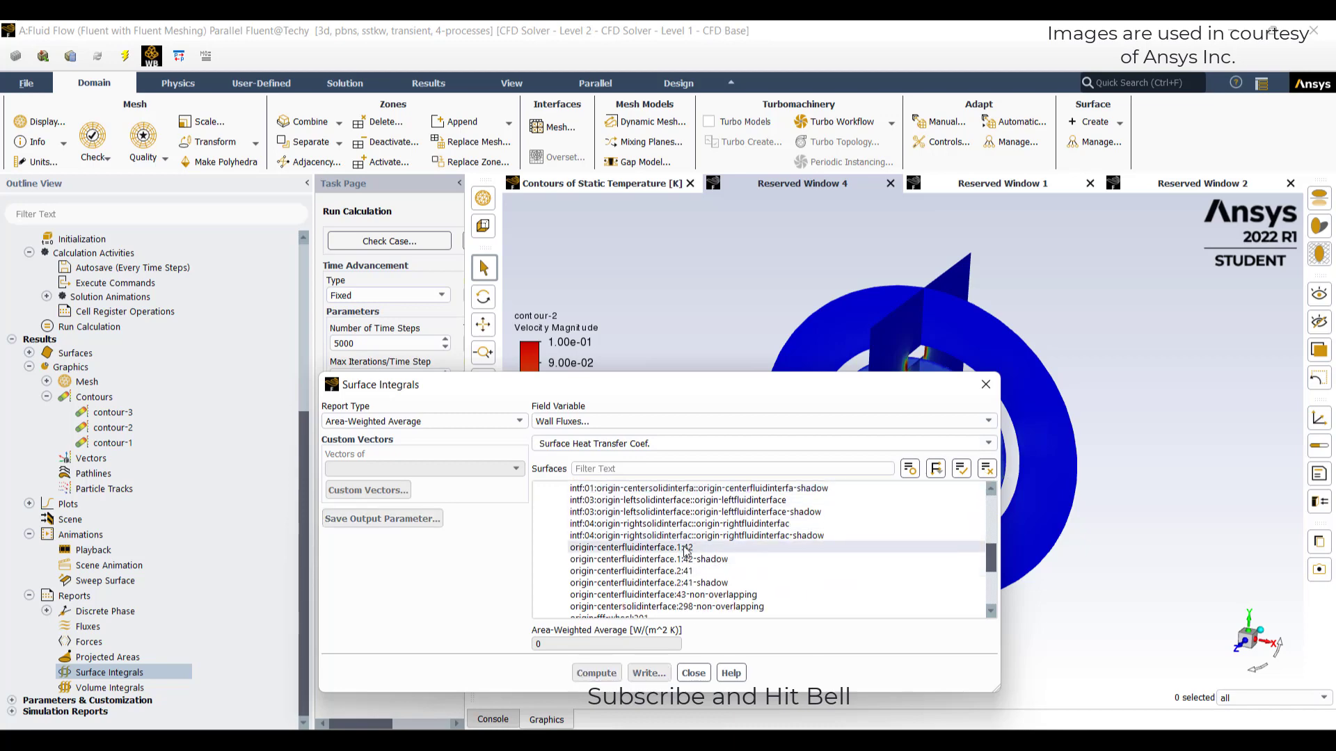
pyautogui.click(595, 673)
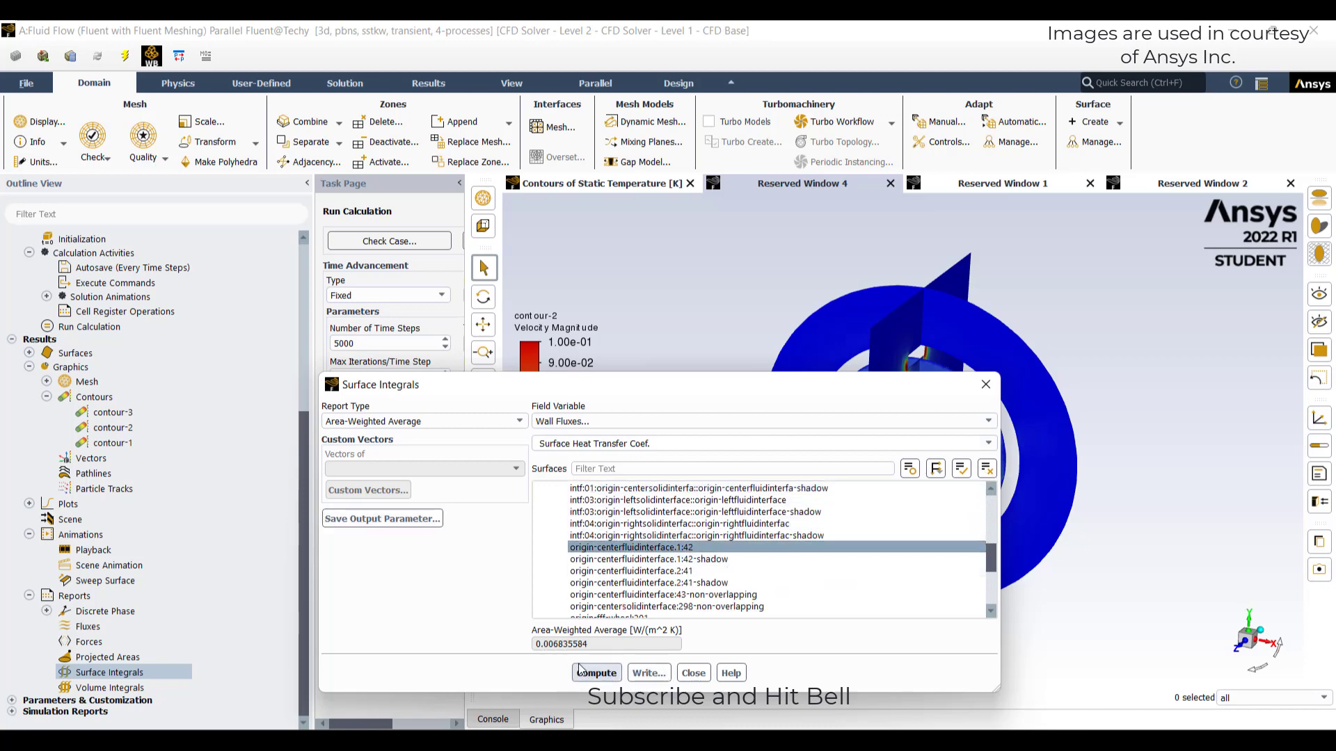
# - Compute averages on the 1:42-shadow and 2:41-shadow interface surfaces
pyautogui.click(668, 547)
pyautogui.click(667, 559)
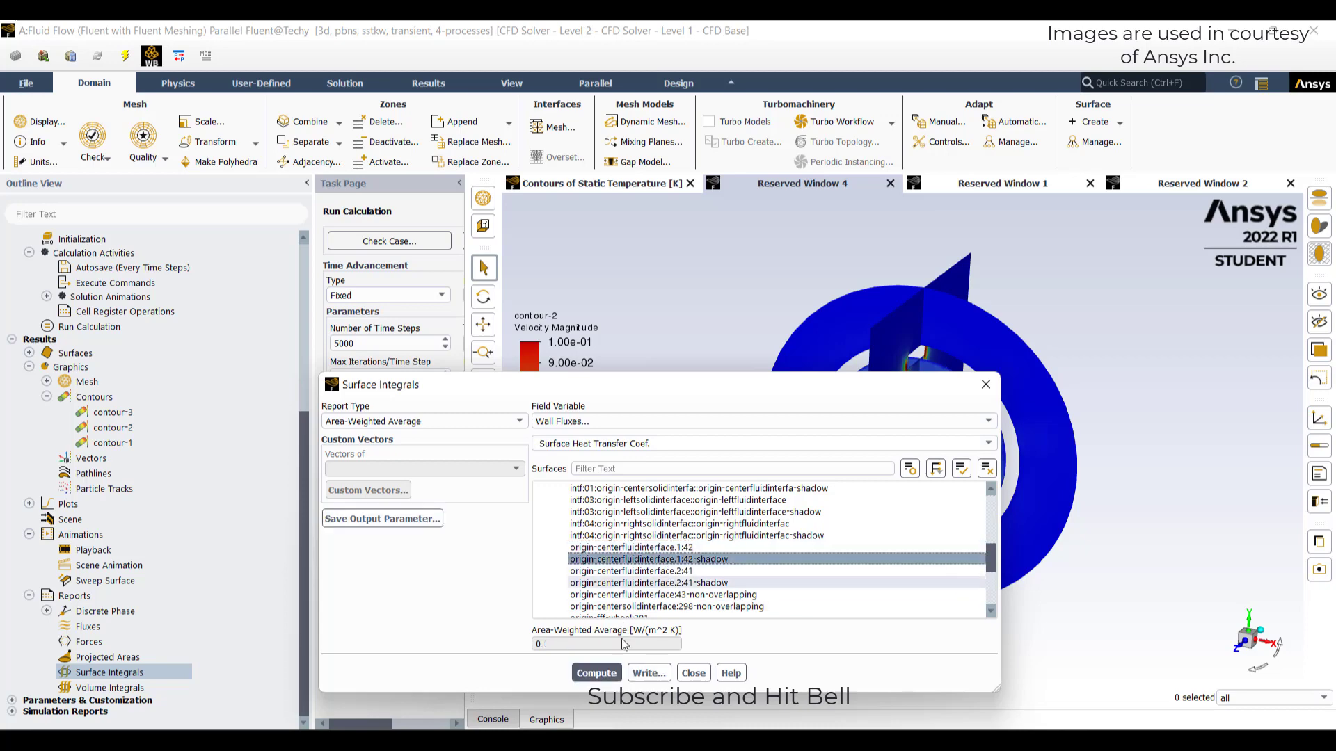
pyautogui.click(607, 673)
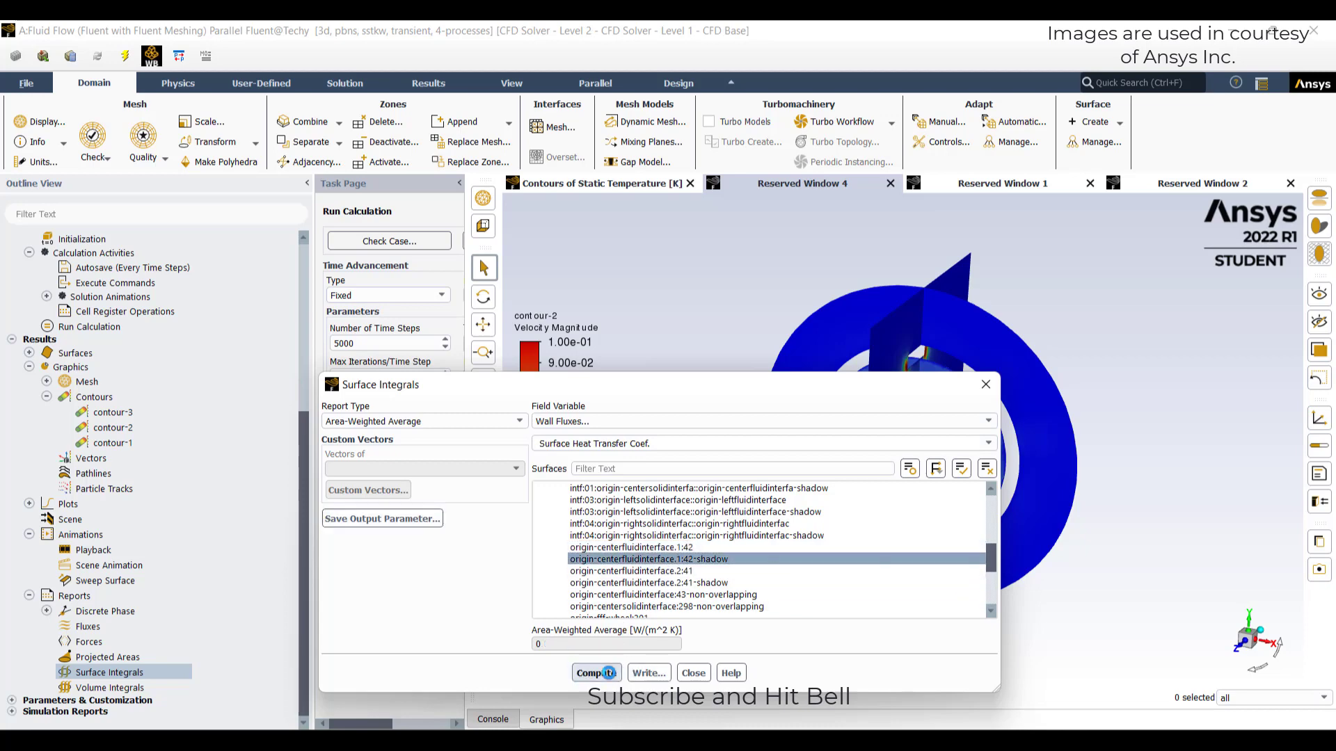
pyautogui.click(680, 562)
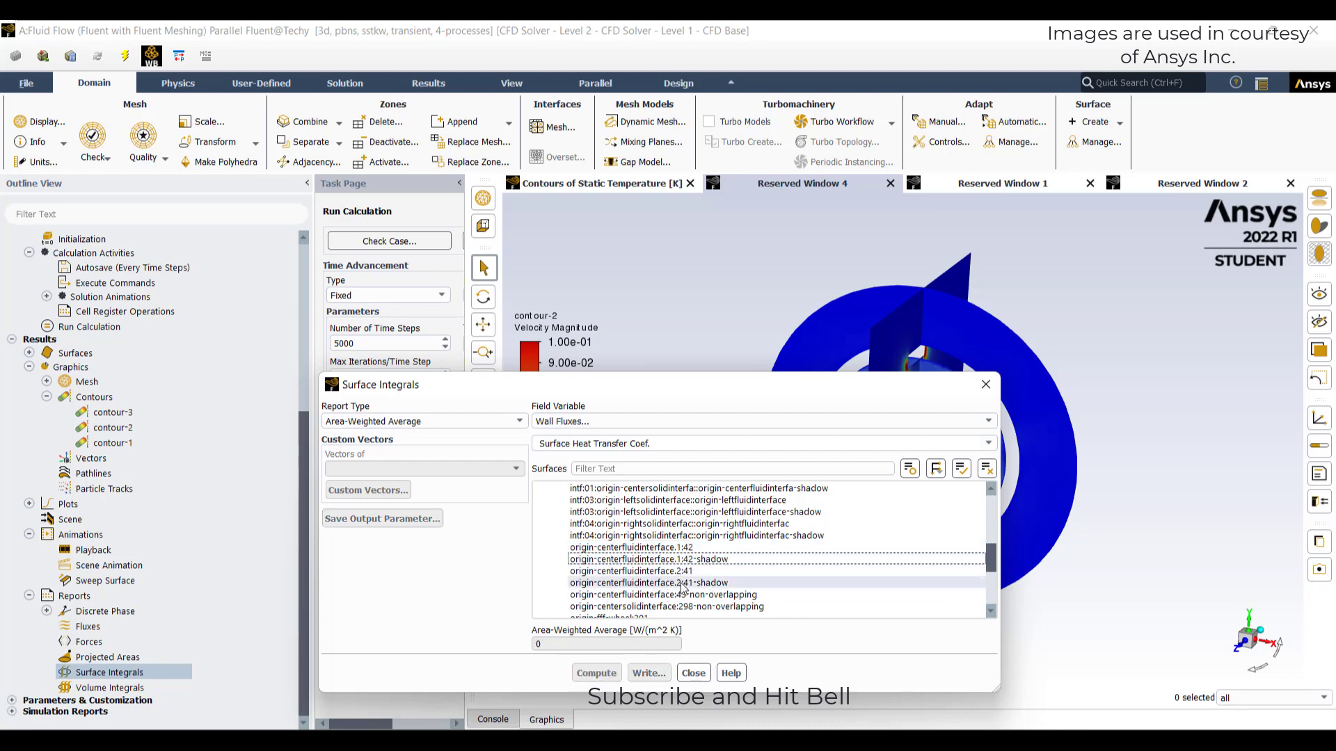
pyautogui.click(679, 583)
pyautogui.click(602, 673)
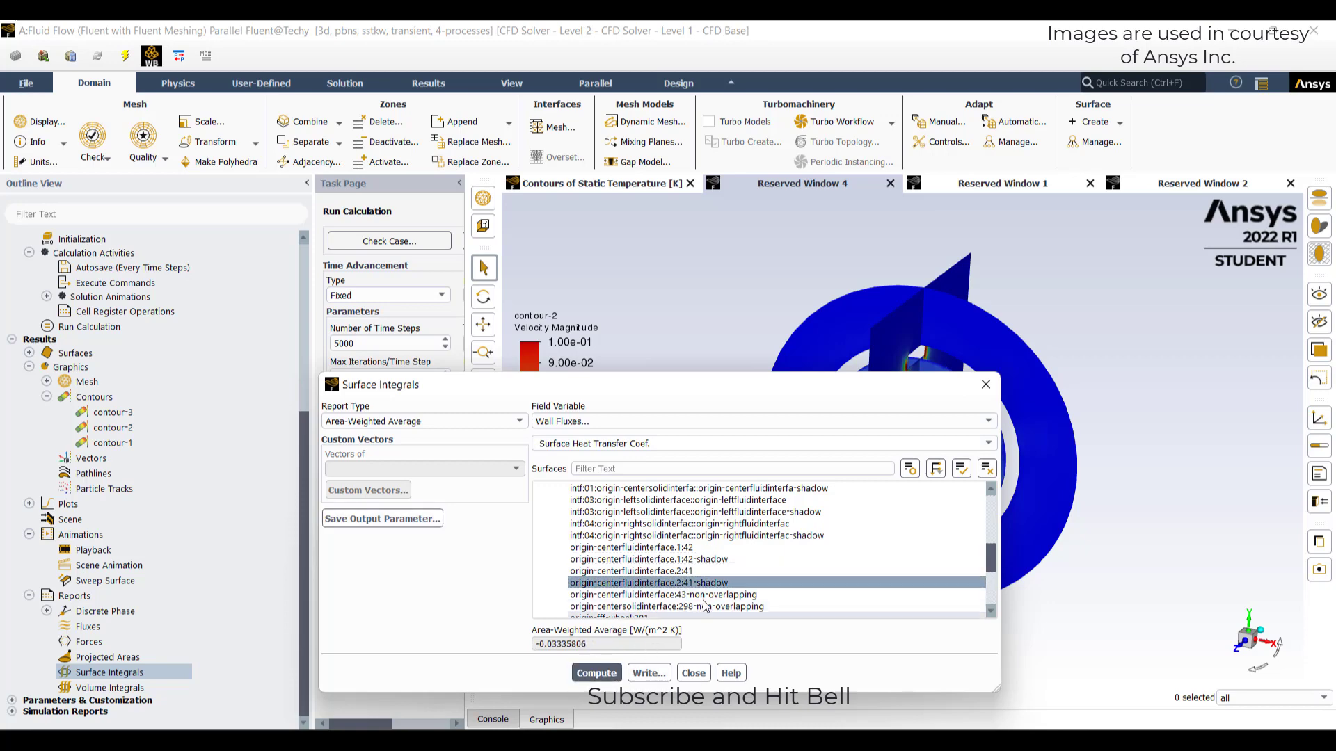
# - Review the -0.03335806 W/(m²·K) result and close the Surface Integrals report
pyautogui.scroll(-2, 708, 578)
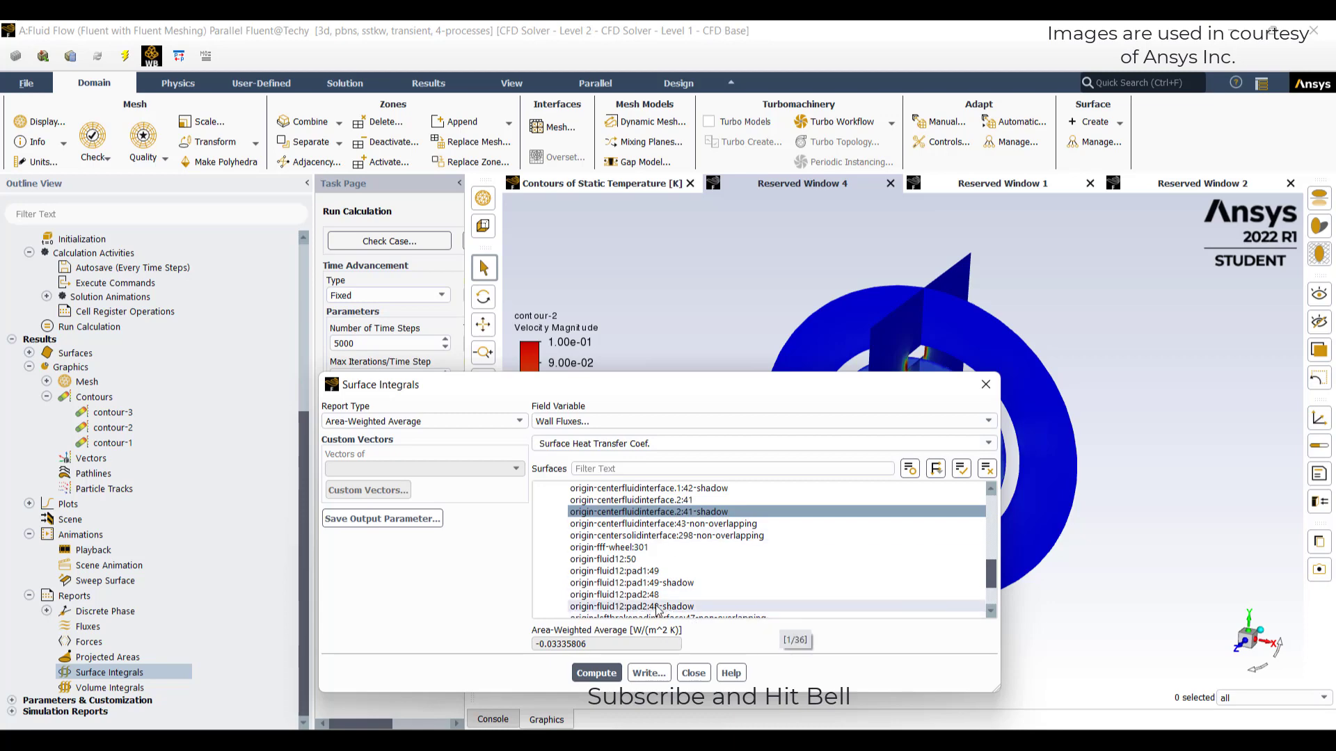
pyautogui.scroll(-2, 681, 583)
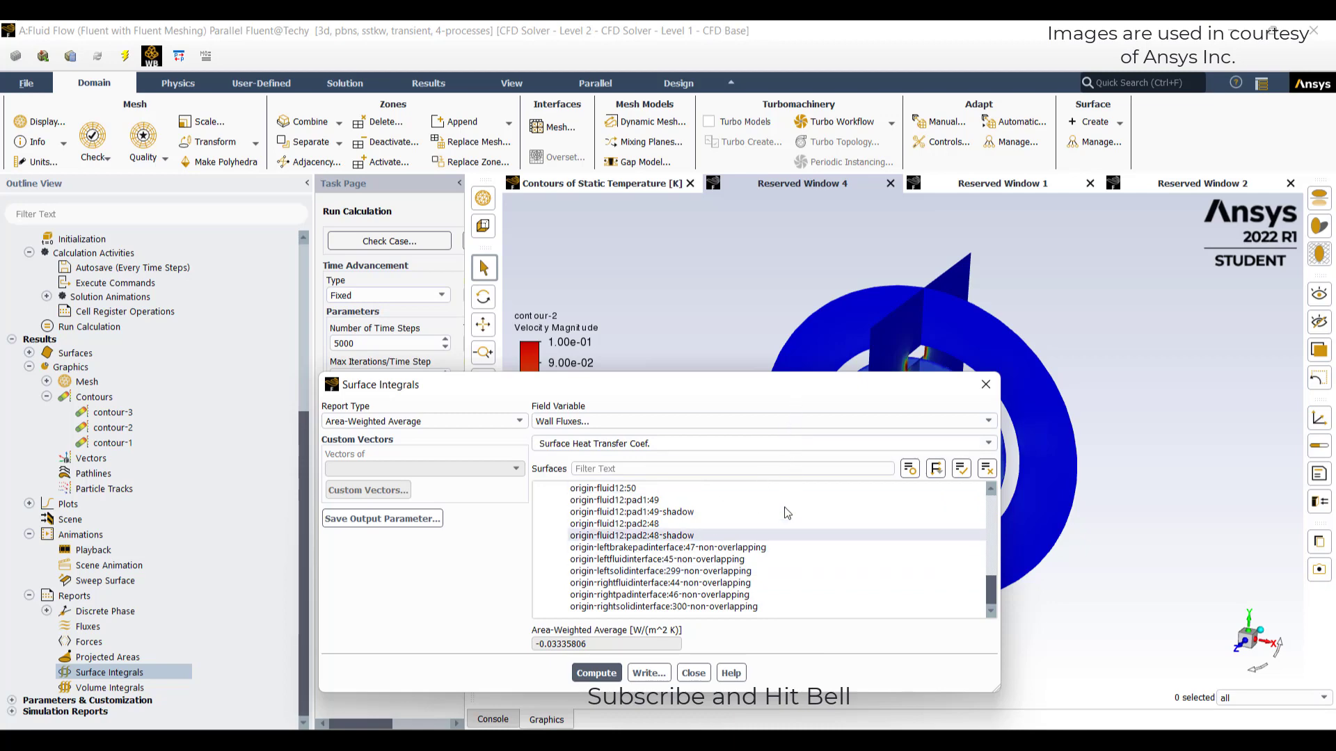
pyautogui.click(985, 386)
pyautogui.scroll(2, 82, 348)
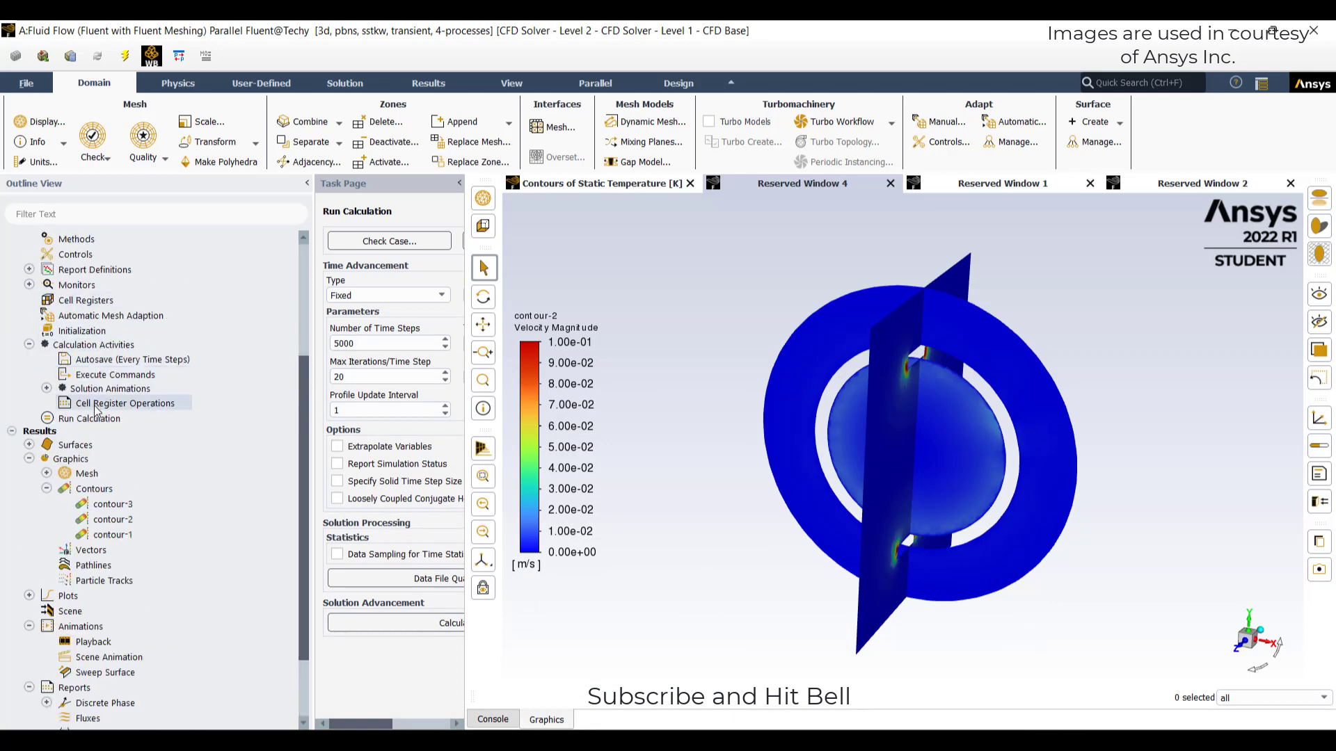
# - Show Reference Values: temperature 288.16 K, density 1.225 kg/m³, reference zone fluid12
pyautogui.scroll(3, 87, 324)
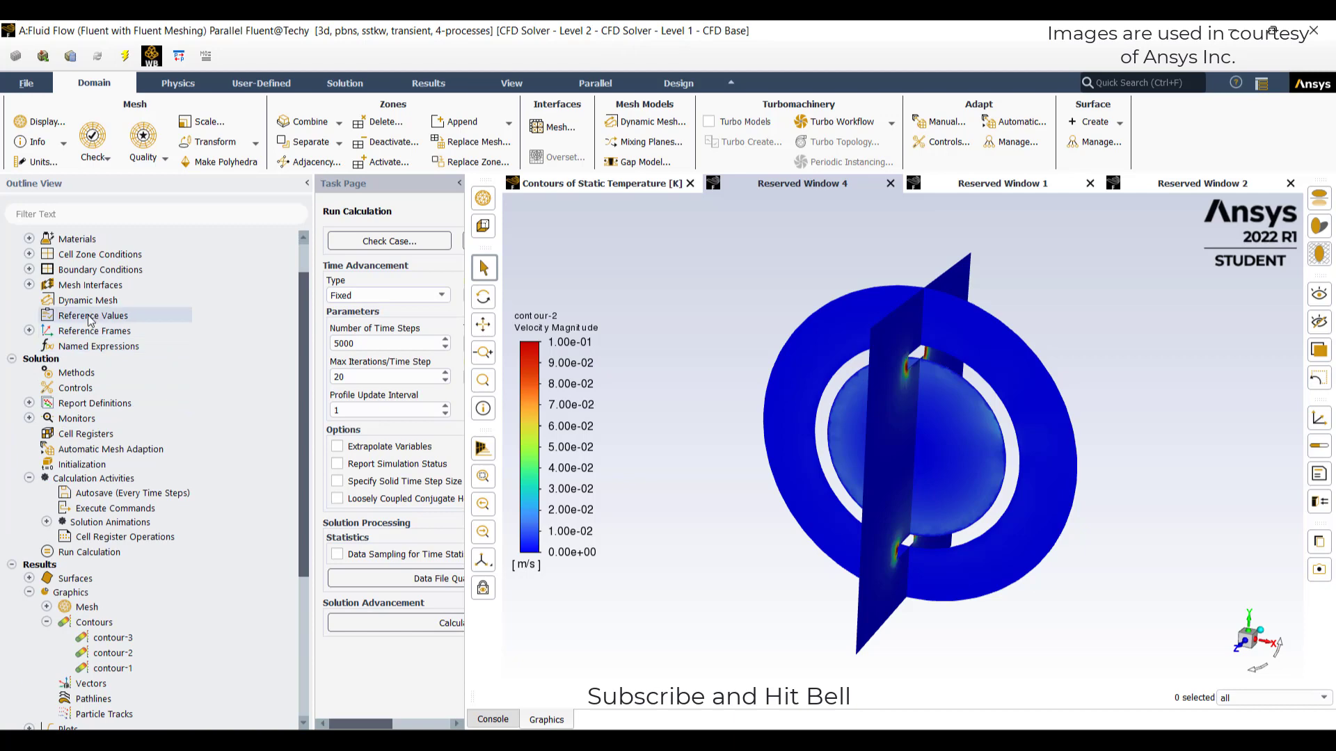
pyautogui.click(92, 315)
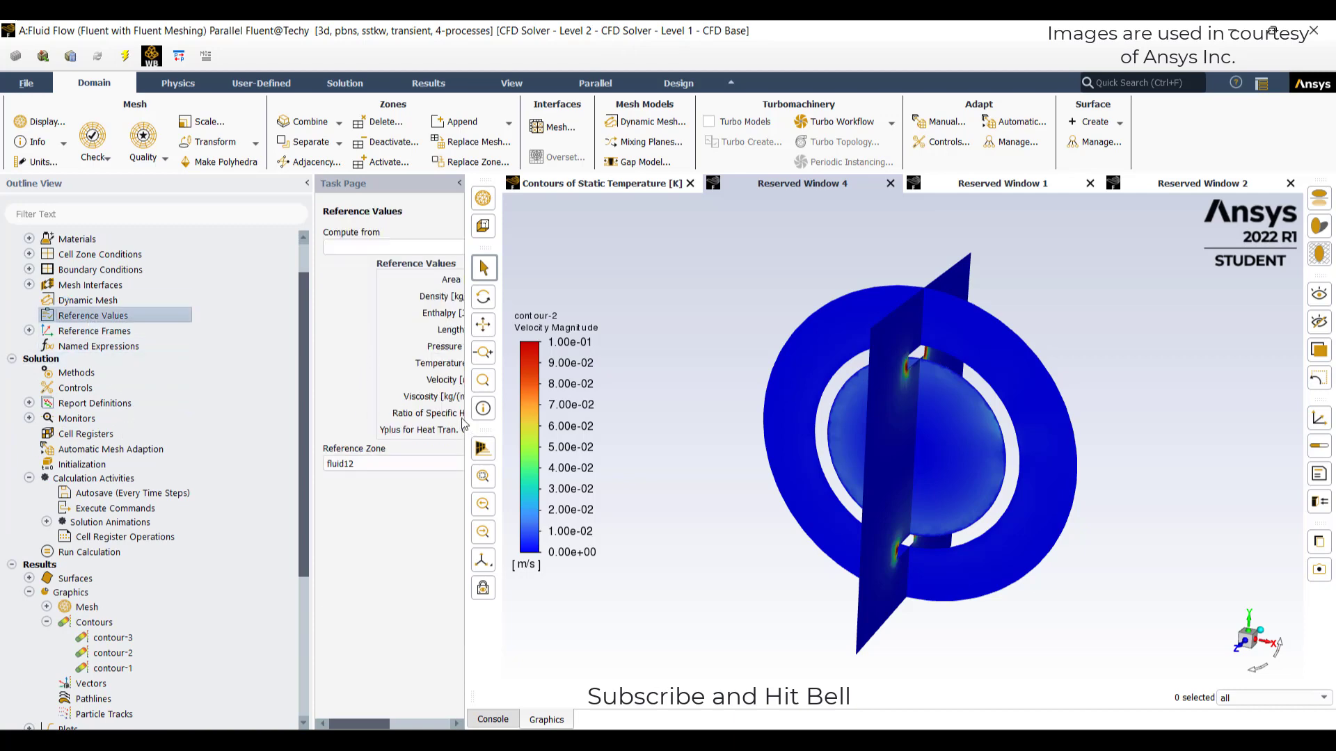
pyautogui.moveTo(466, 424); pyautogui.dragTo(666, 426)
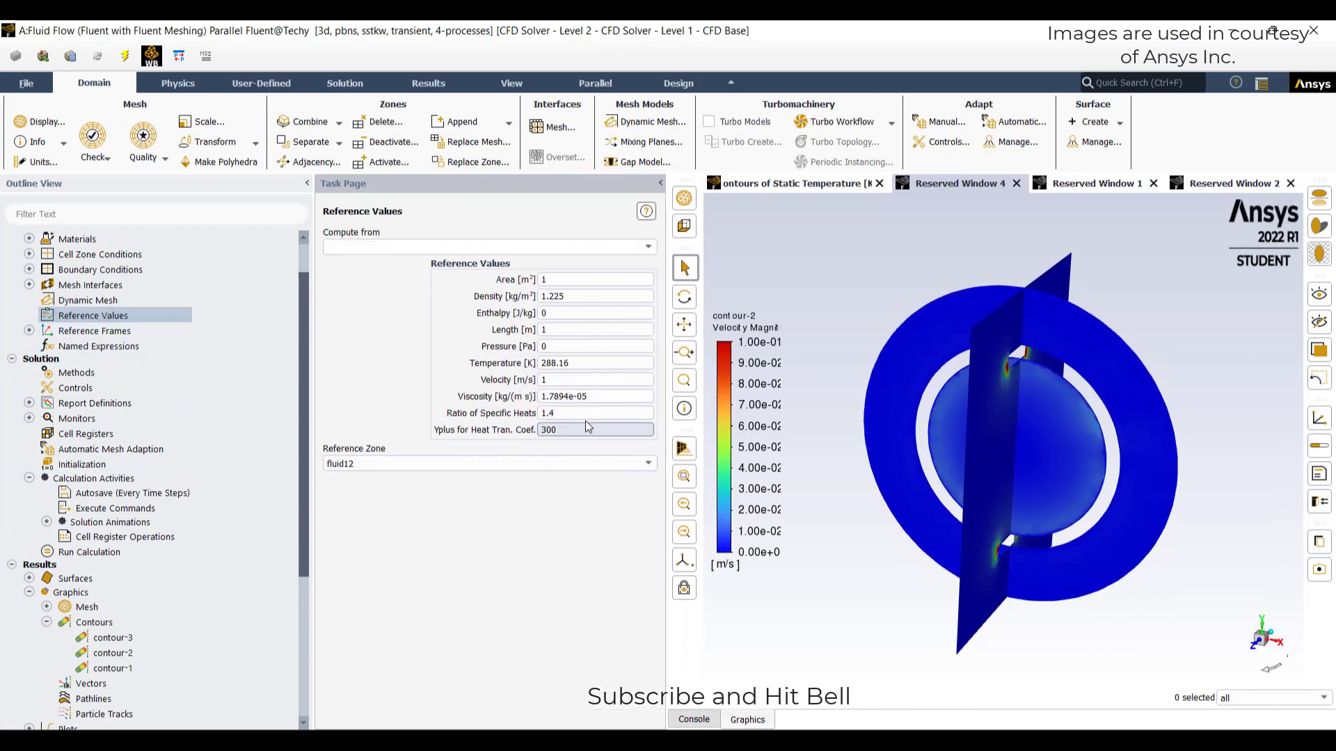
pyautogui.moveTo(541, 363); pyautogui.dragTo(571, 363)
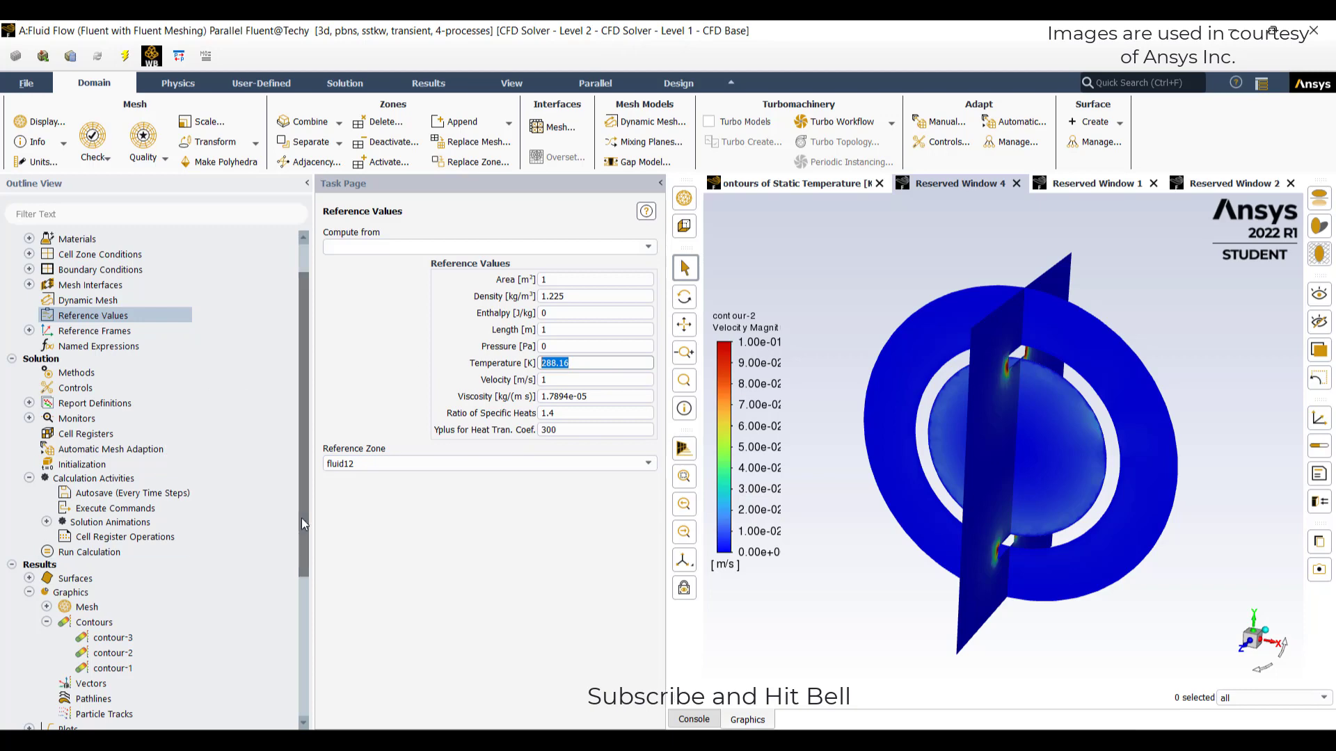
pyautogui.scroll(-4, 302, 523)
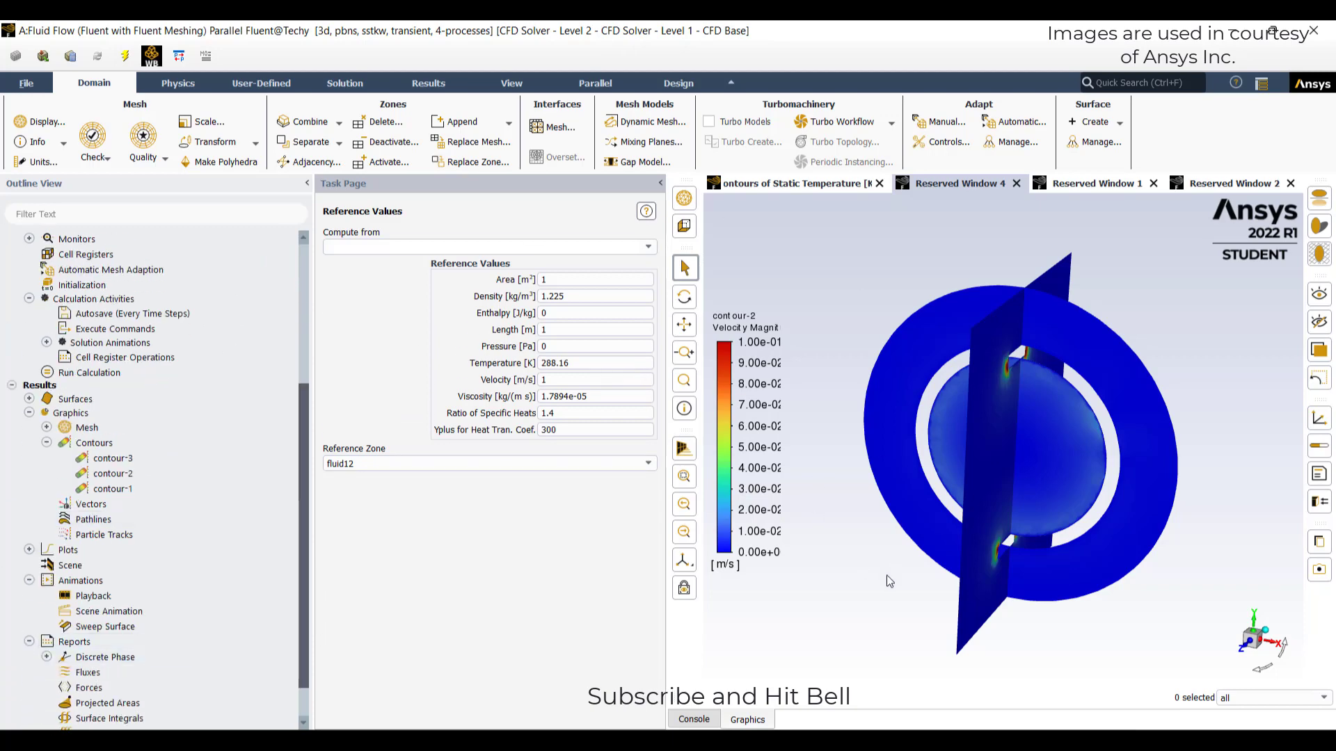